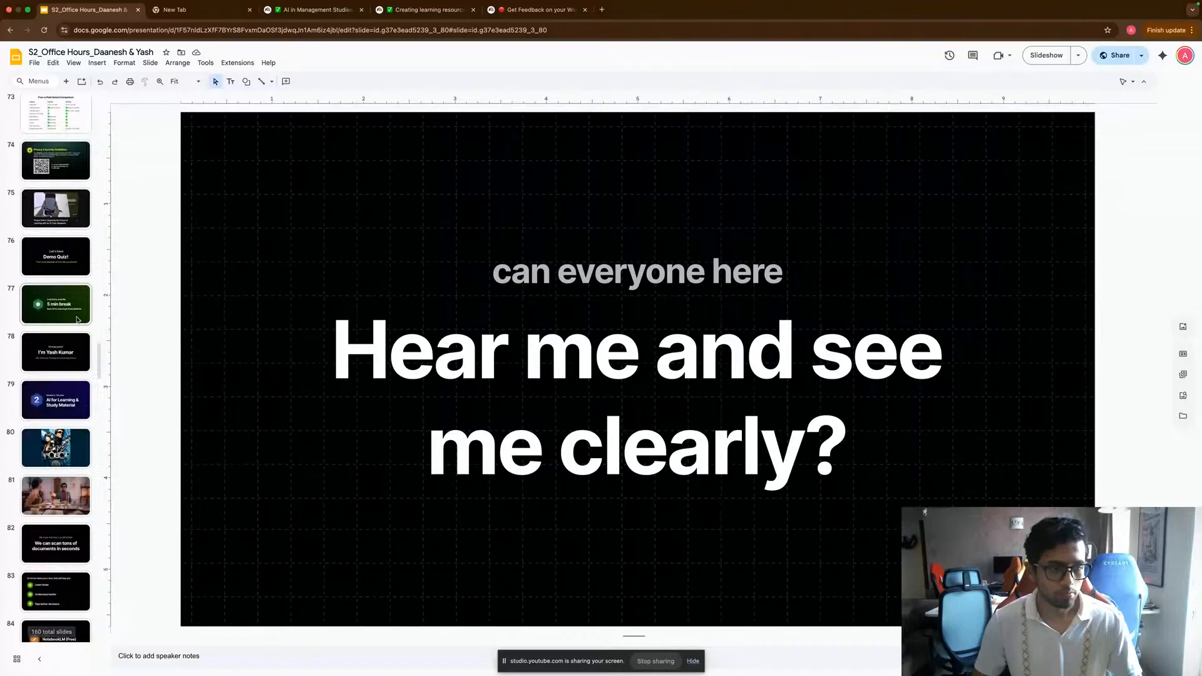
Show slides 78 to 81 one after another, from the presenter introduction to the video clip slide.
click(85, 357)
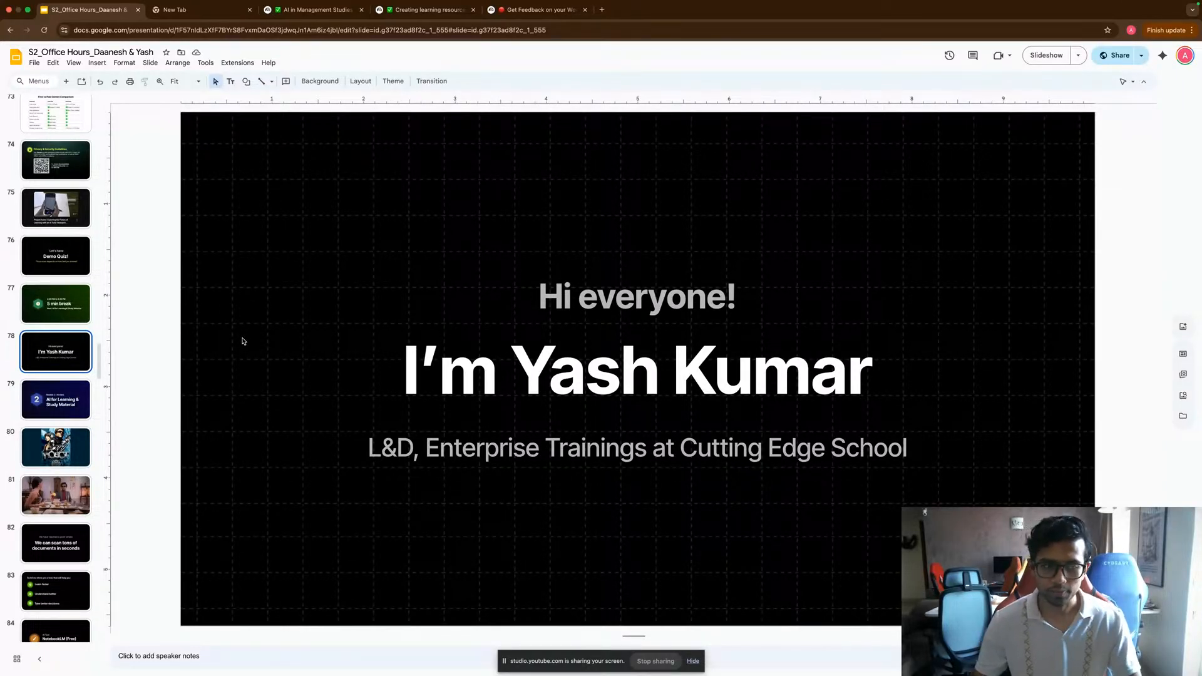
click(49, 414)
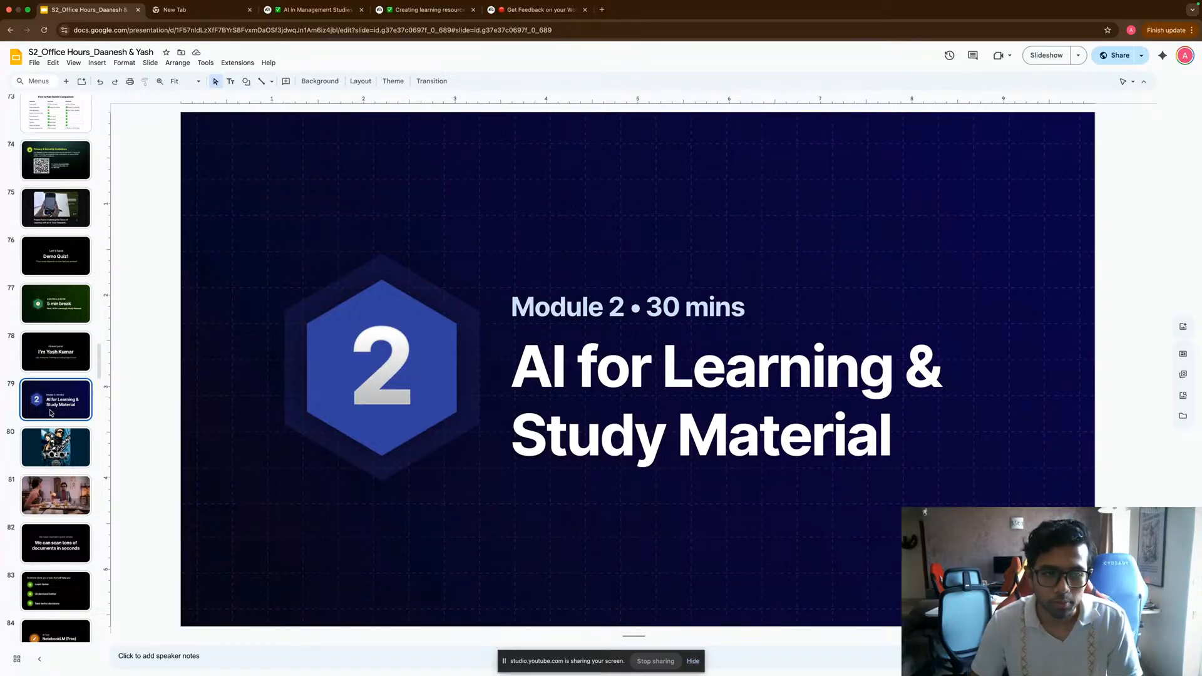
key(Down)
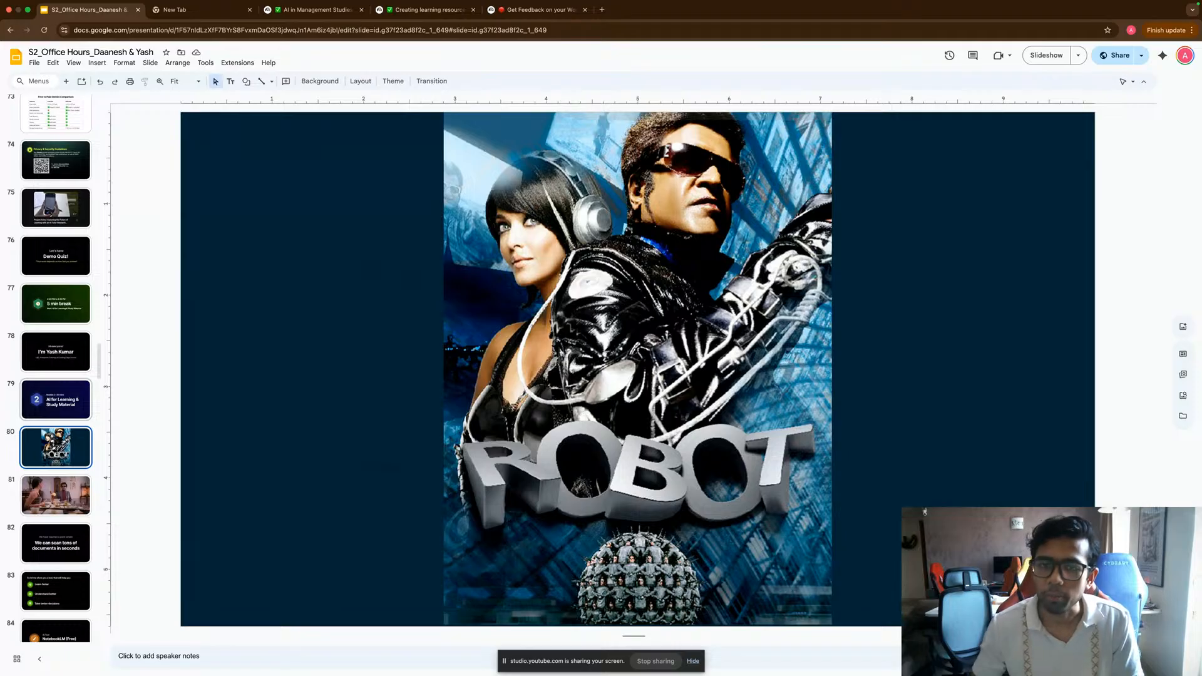
key(Down)
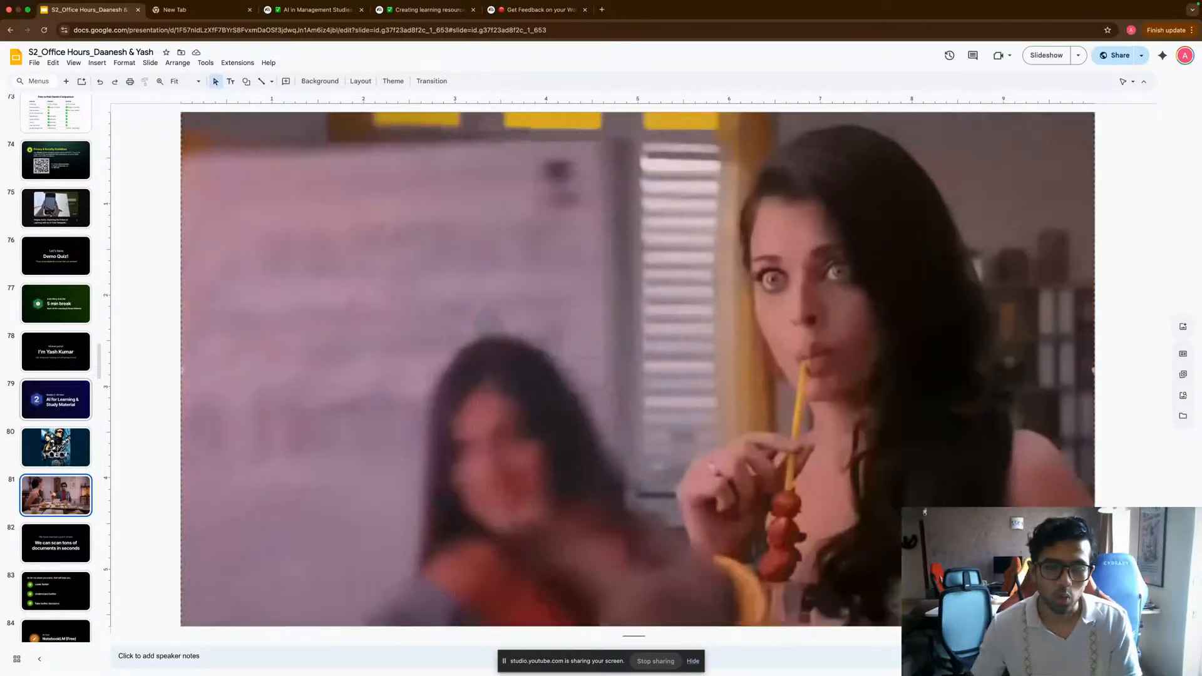
Start the slideshow from slide 82, "We can scan tons of documents in seconds".
scroll(56, 368, down, 2)
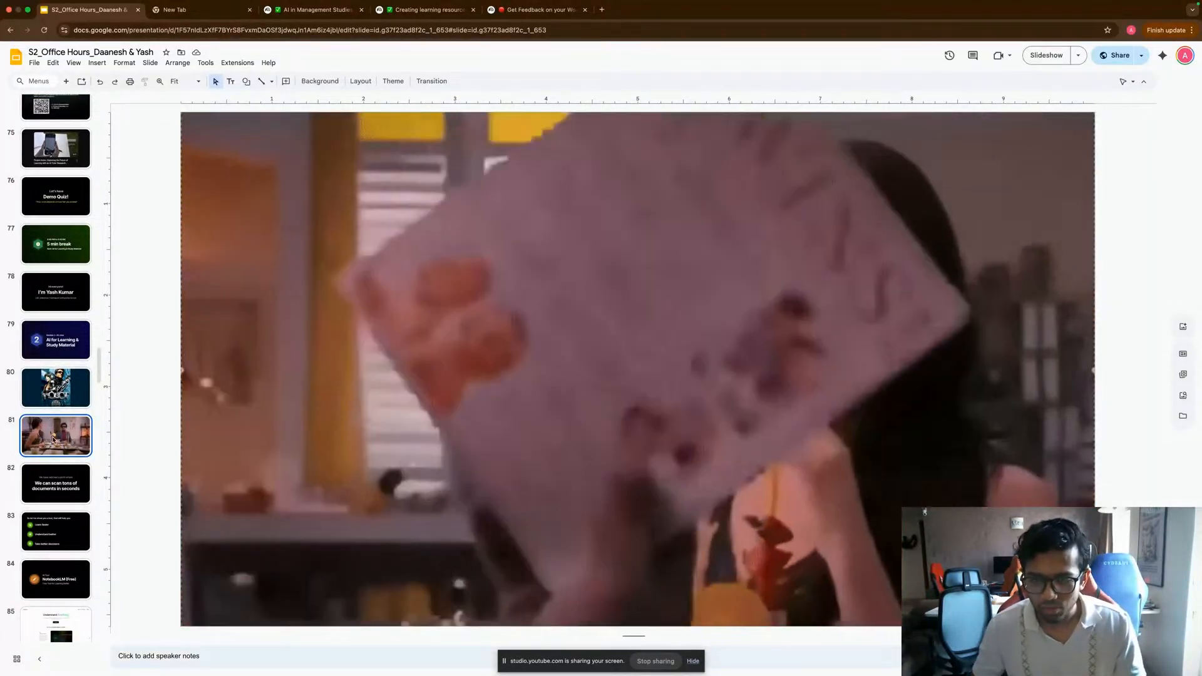
scroll(53, 440, down, 2)
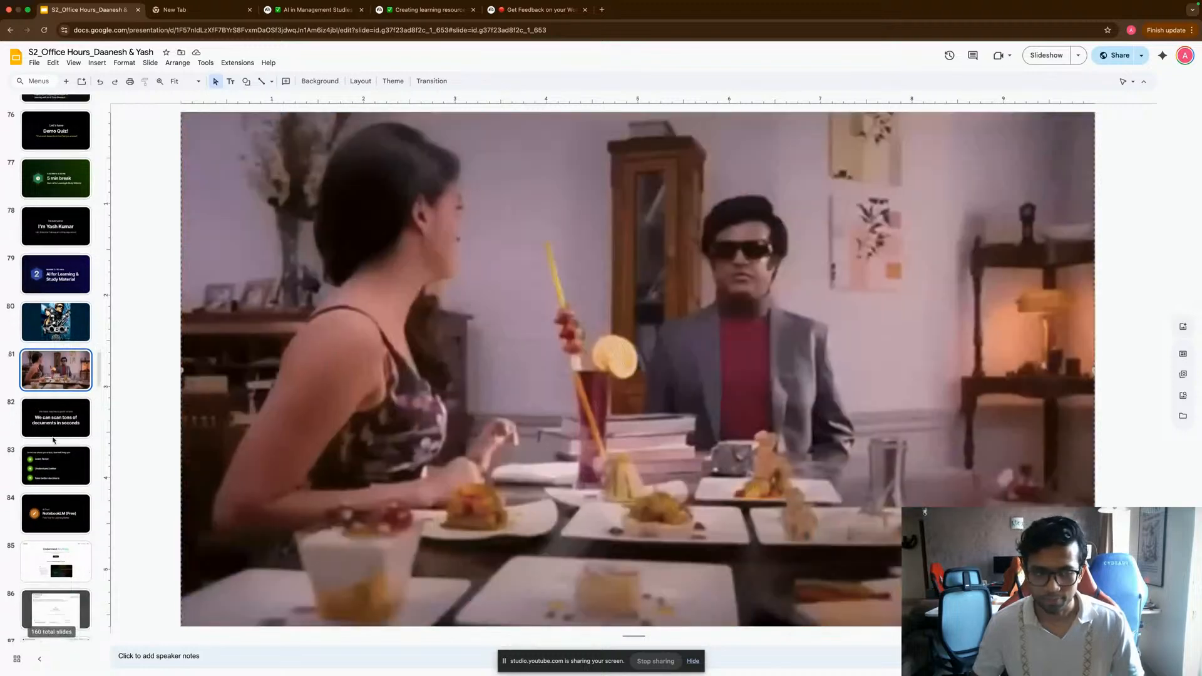
scroll(53, 441, up, 1)
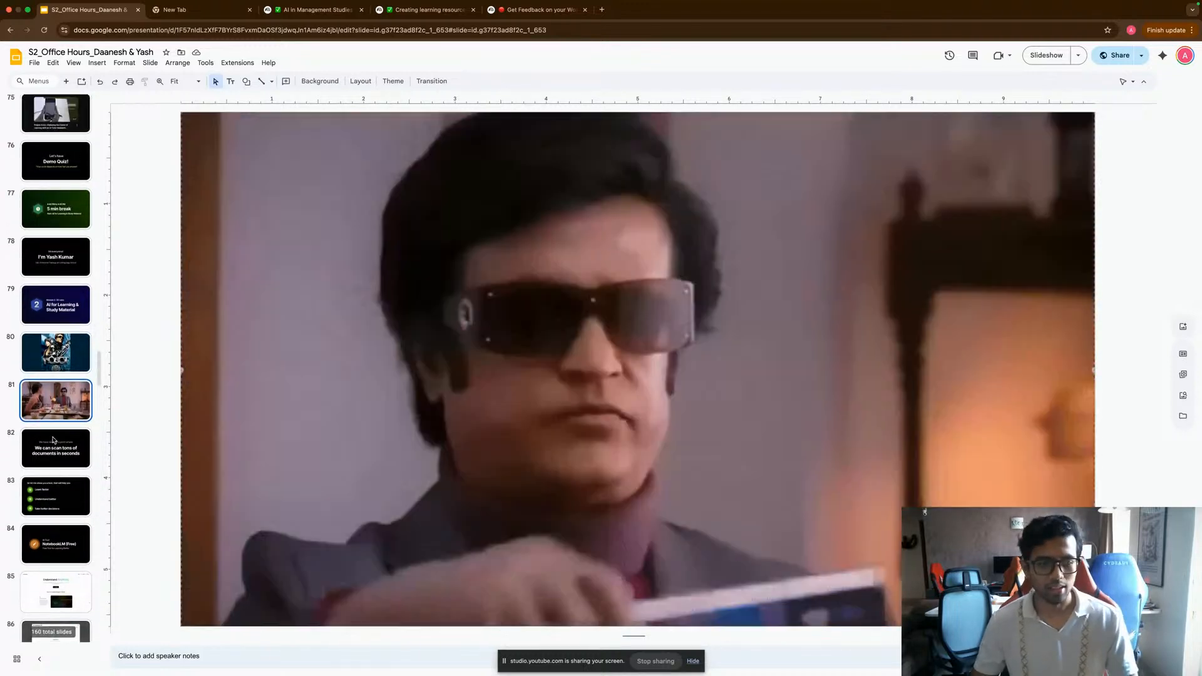
scroll(54, 440, down, 1)
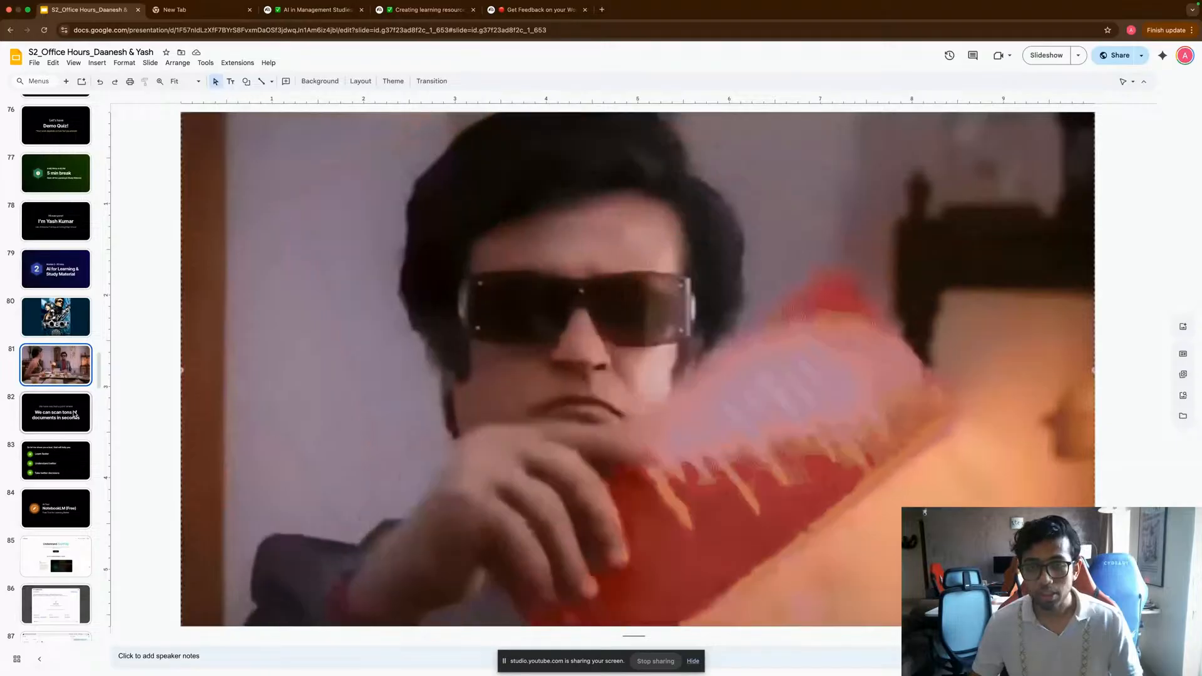
click(74, 416)
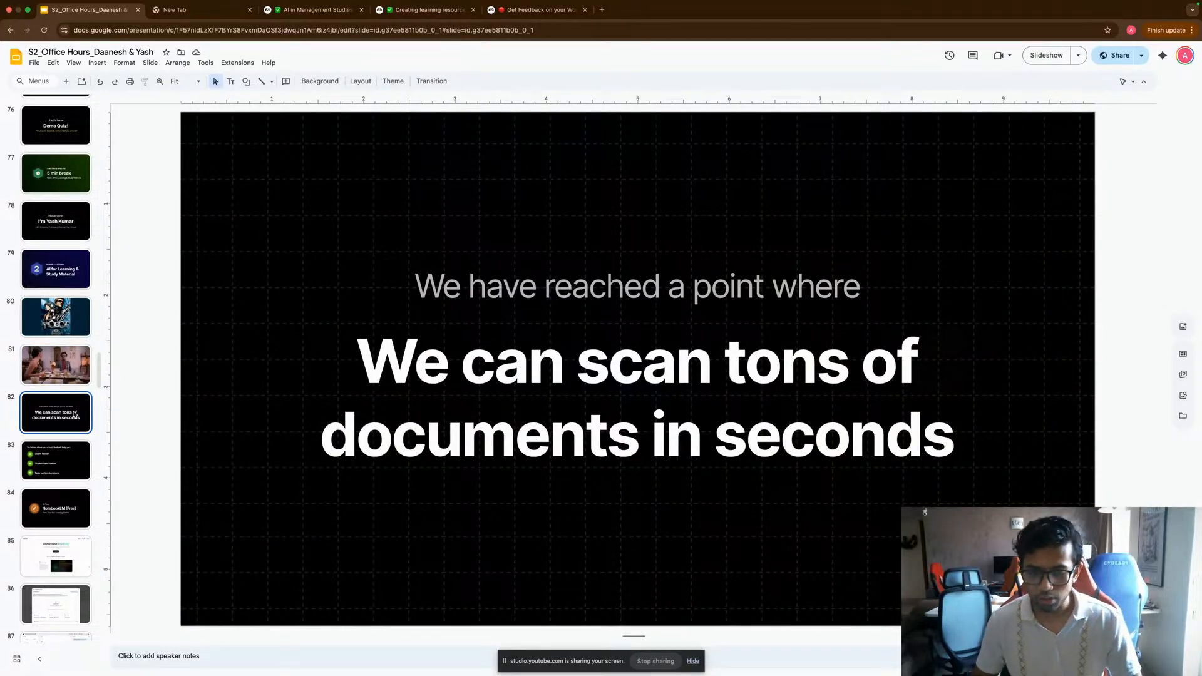
key(super+Return)
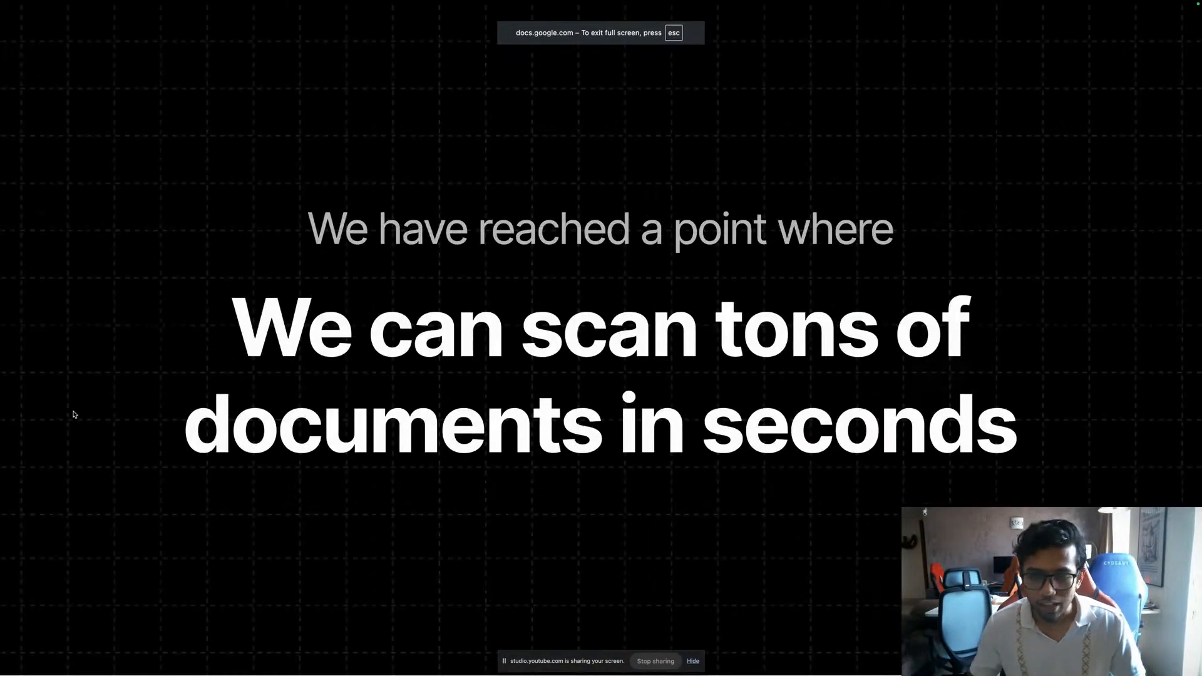
Present the slides up to the NotebookLM "Add sources" screen, exit the slideshow and go back to the "Understand Anything" slide.
key(Right)
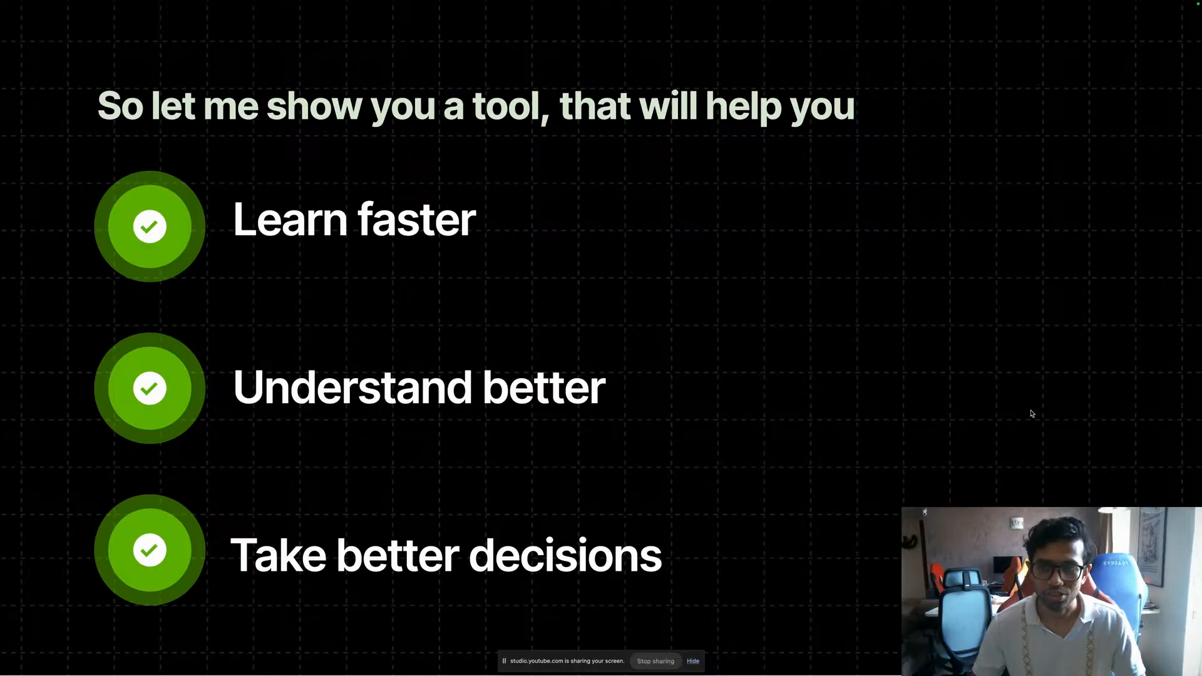
key(Right)
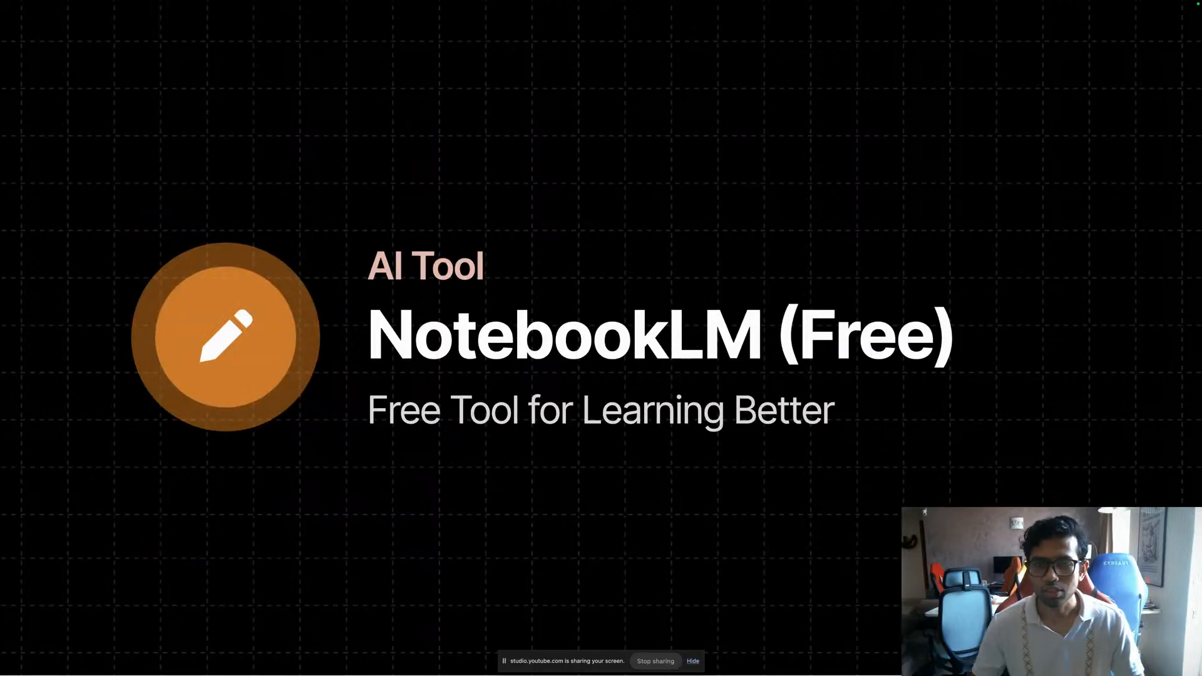
key(Left)
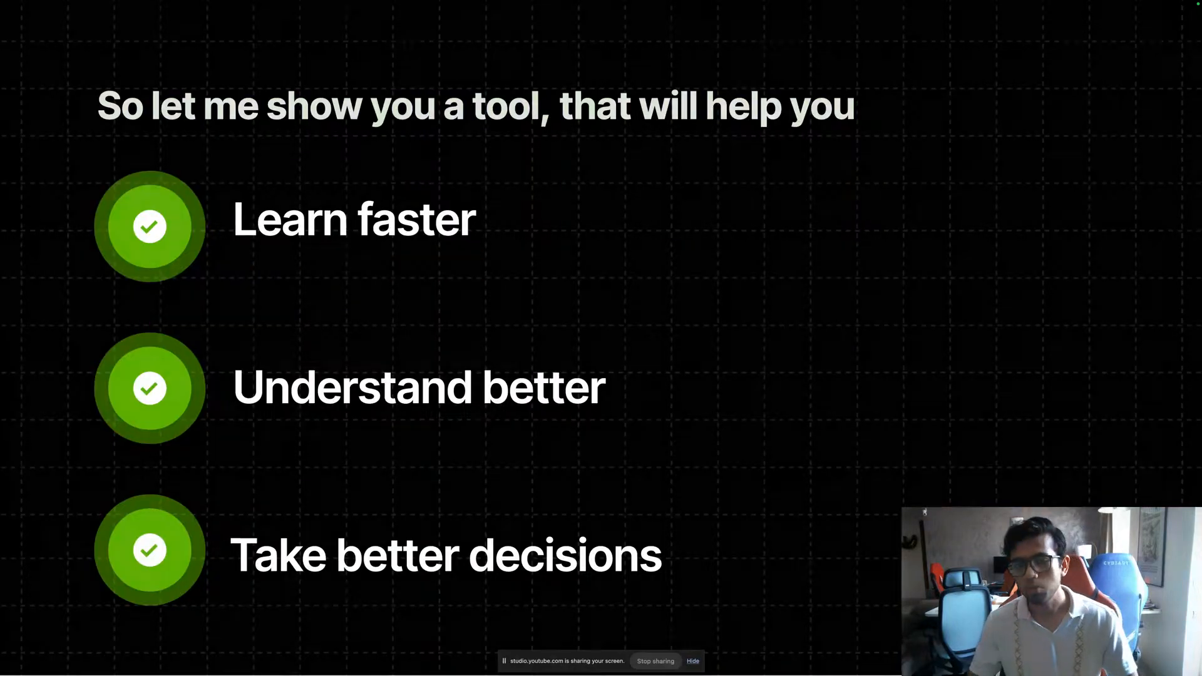
key(ctrl+Tab)
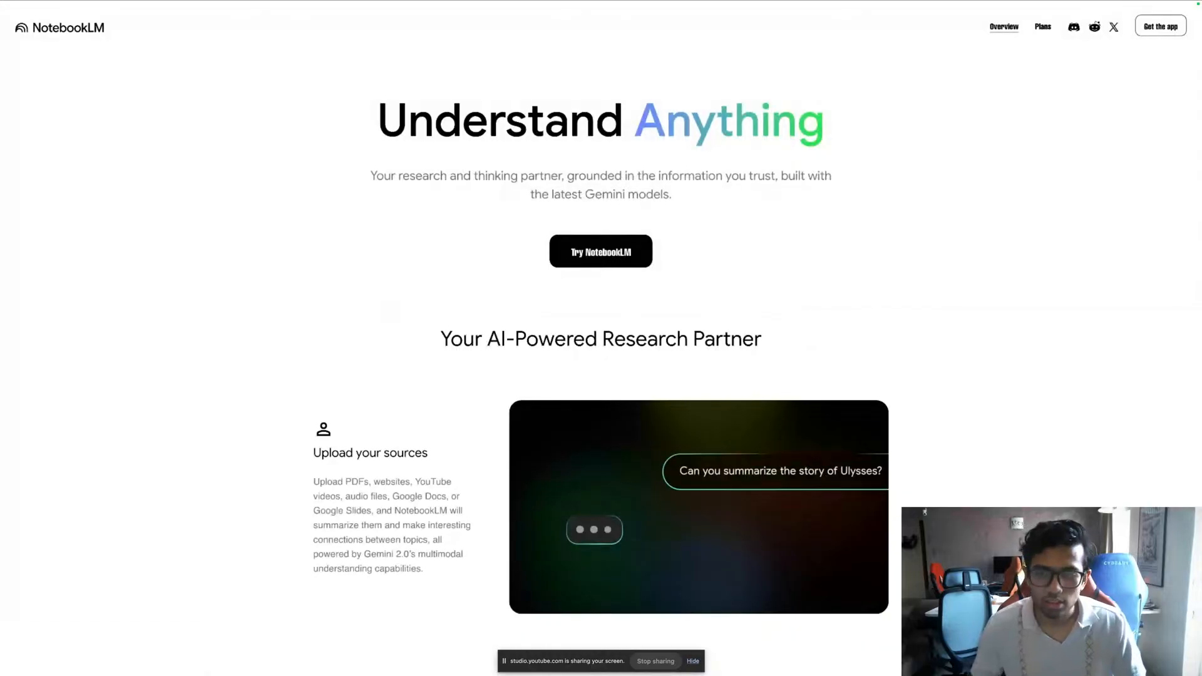
key(Left)
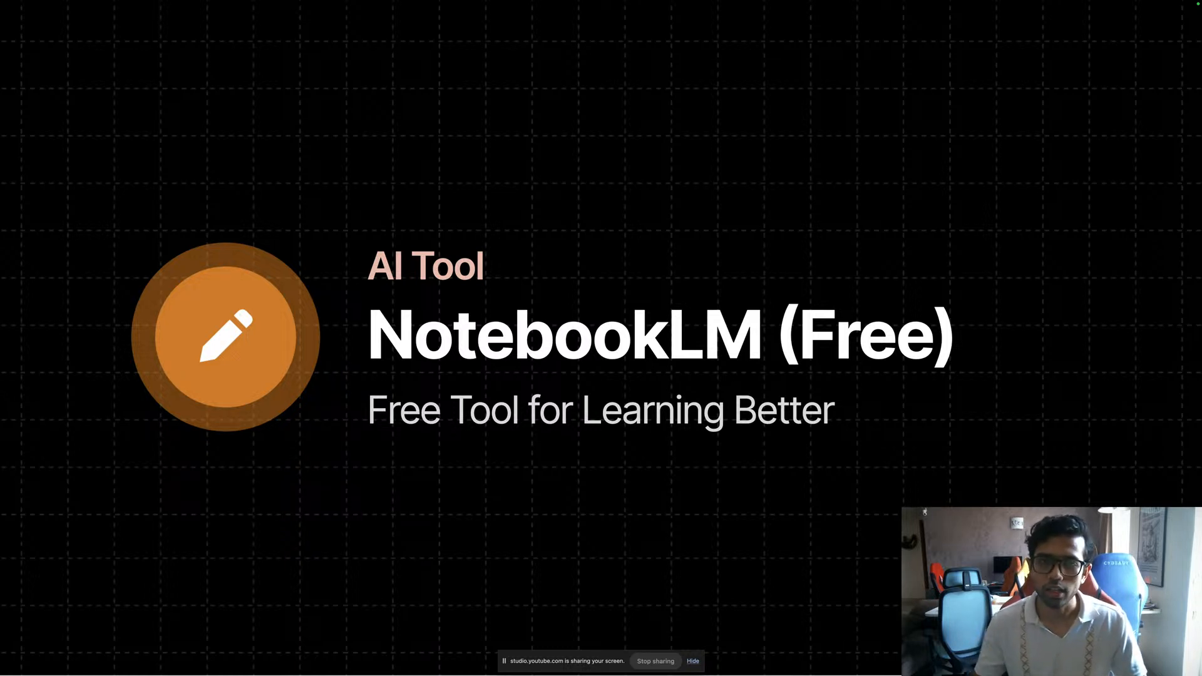
key(Right)
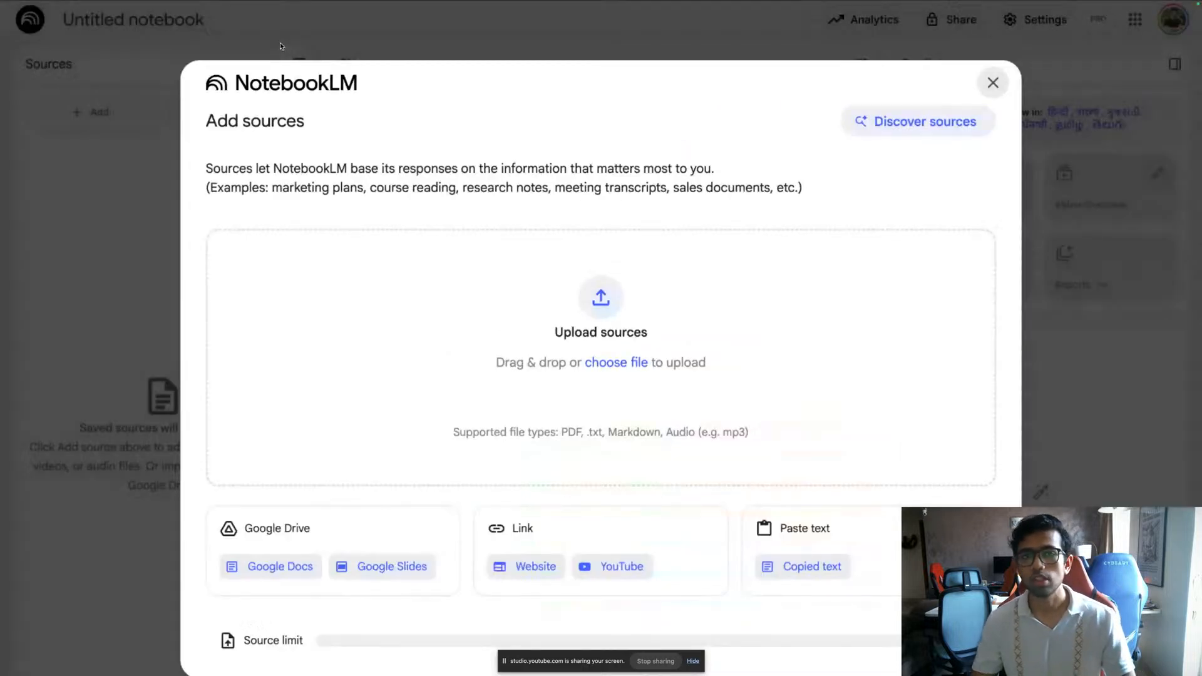
key(Escape)
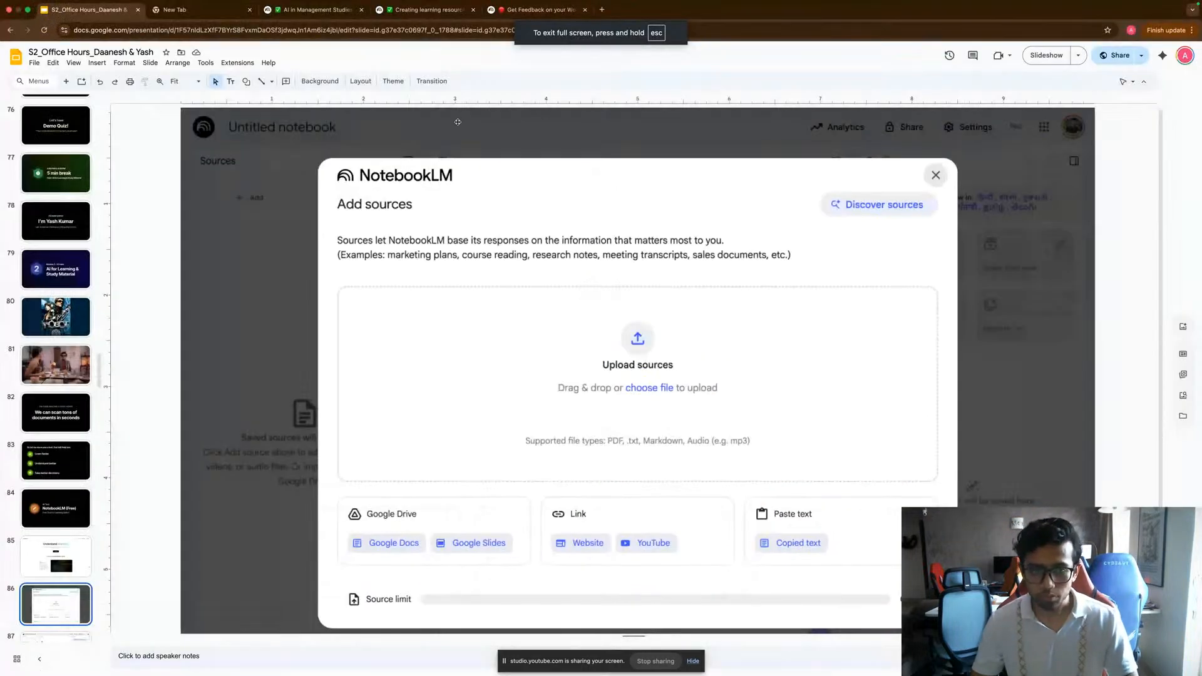
key(Up)
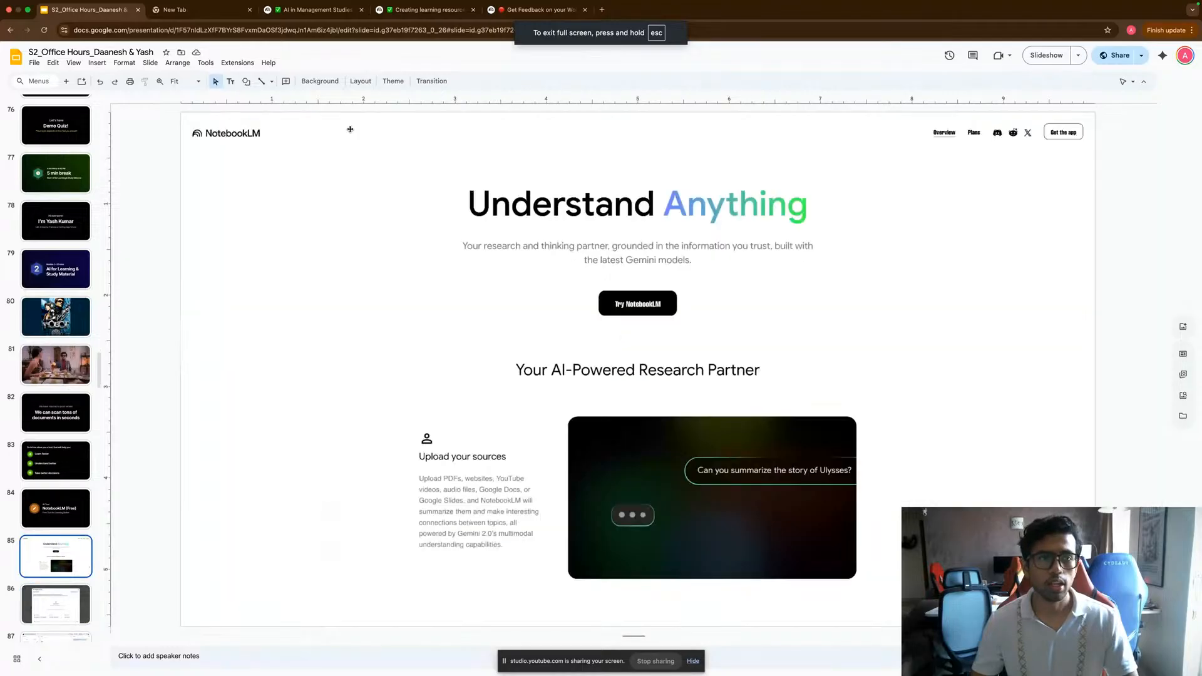
Search Google for "notebooklm" in the empty browser tab.
click(202, 11)
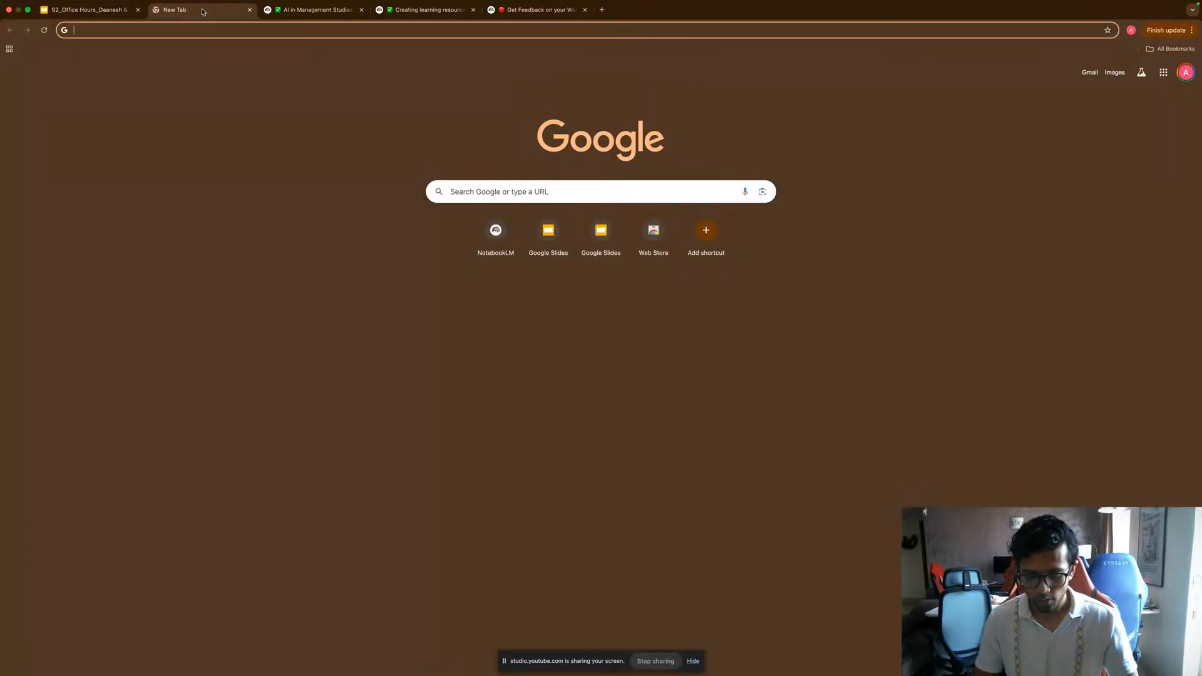
text(notebooklm)
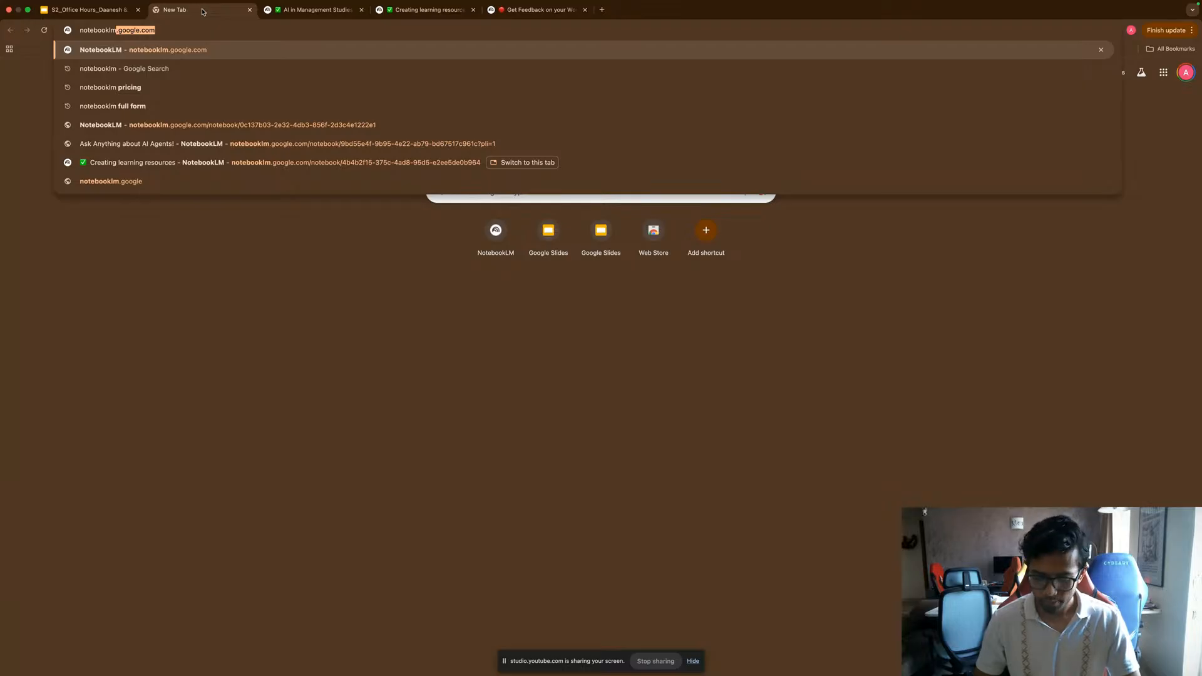
key(Delete)
key(Return)
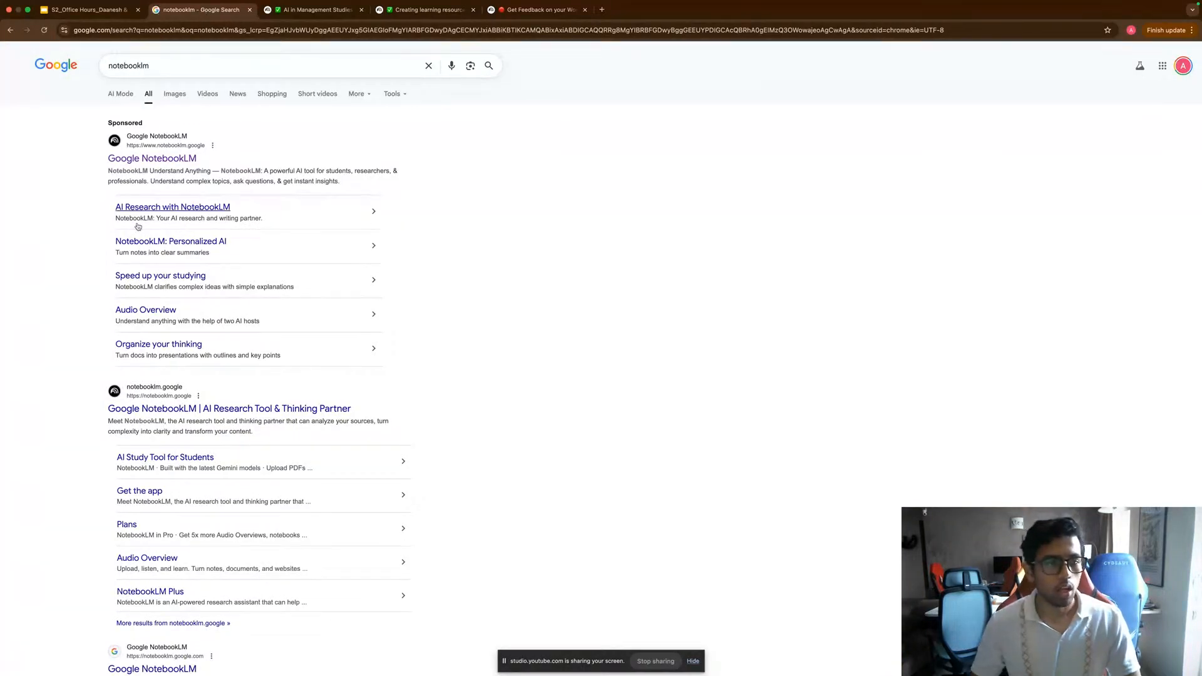
Open the Google NotebookLM site from the results, launch NotebookLM and close the landing page, leaving the notebook overview open.
click(161, 161)
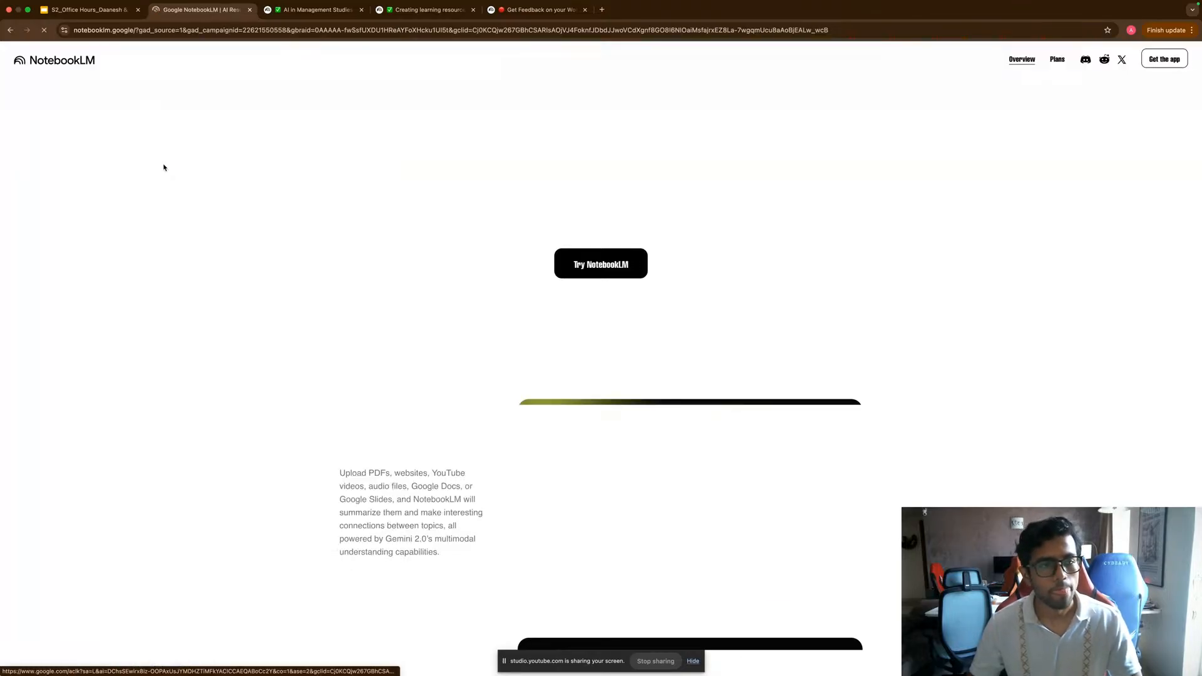
click(600, 265)
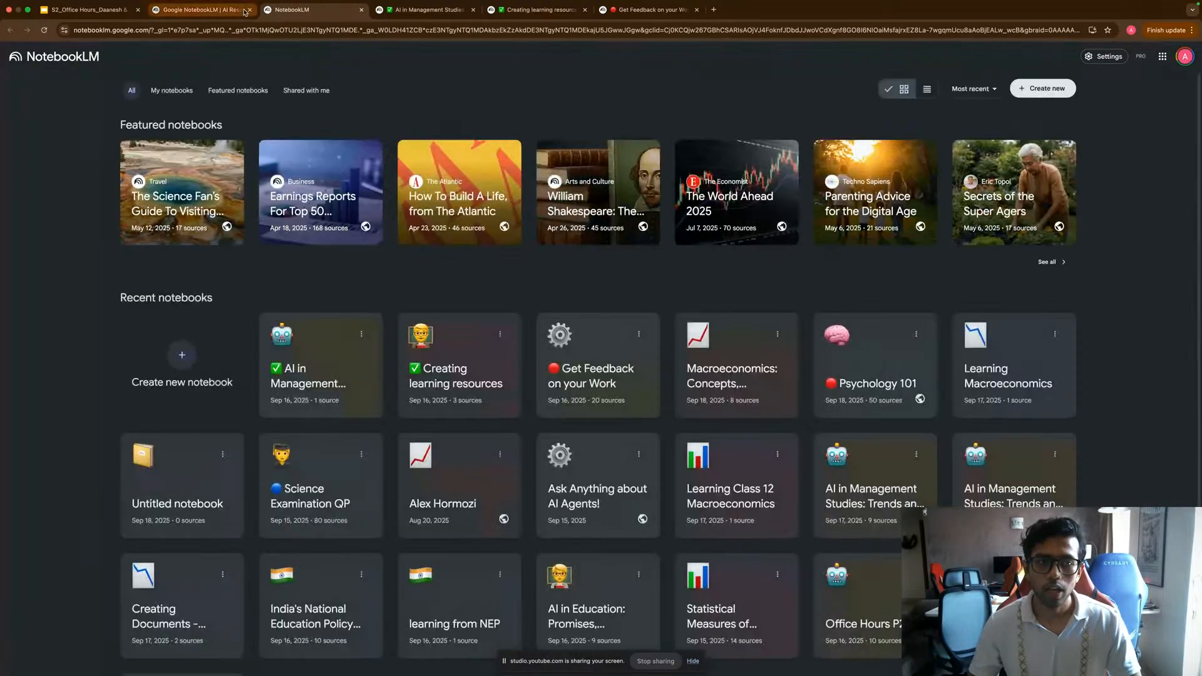
click(241, 11)
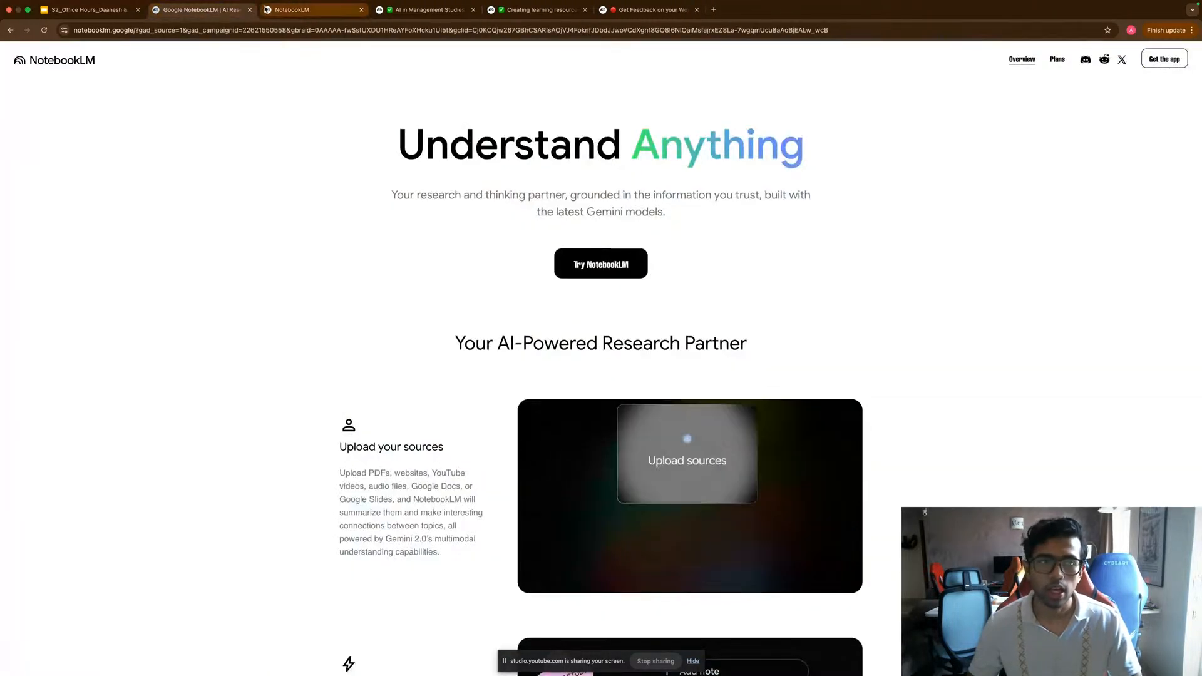
click(250, 10)
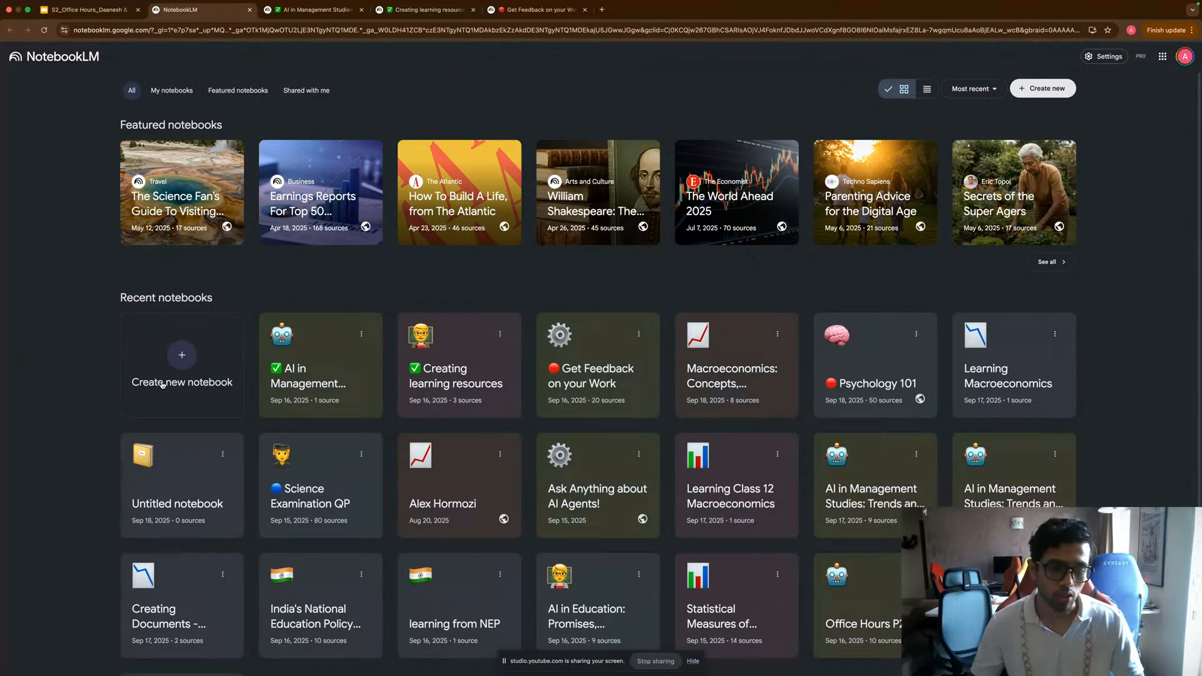
Create a new notebook and point out the source limit among the options for adding sources.
click(186, 370)
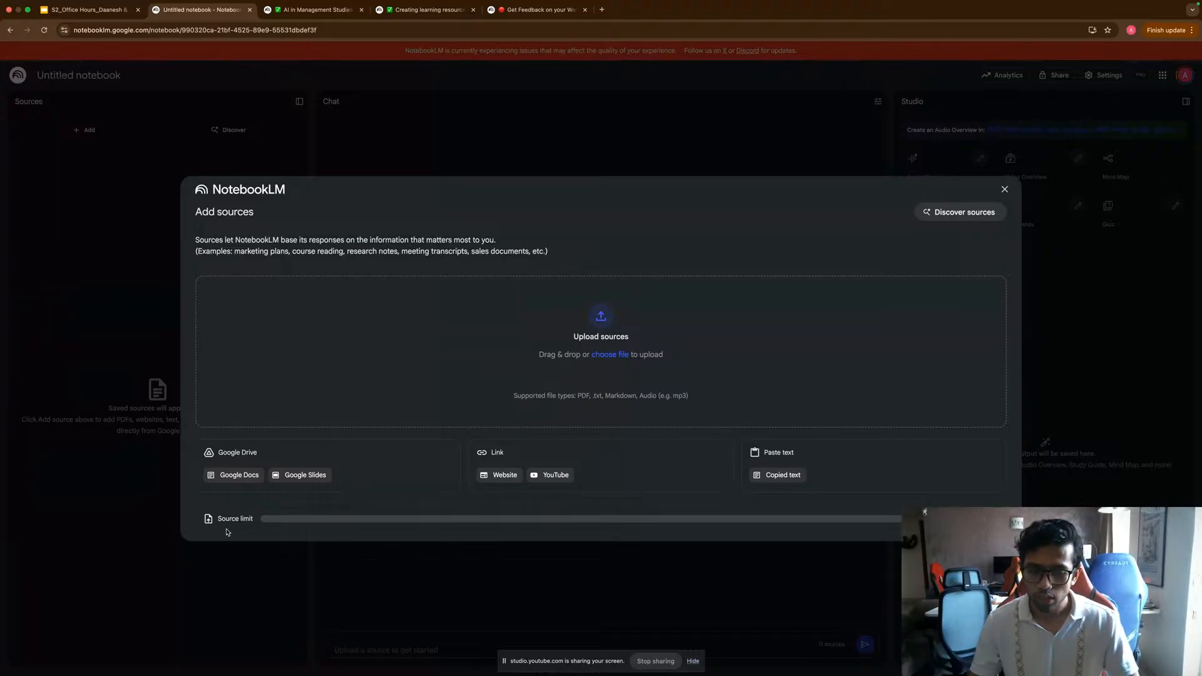
drag(222, 519, 265, 519)
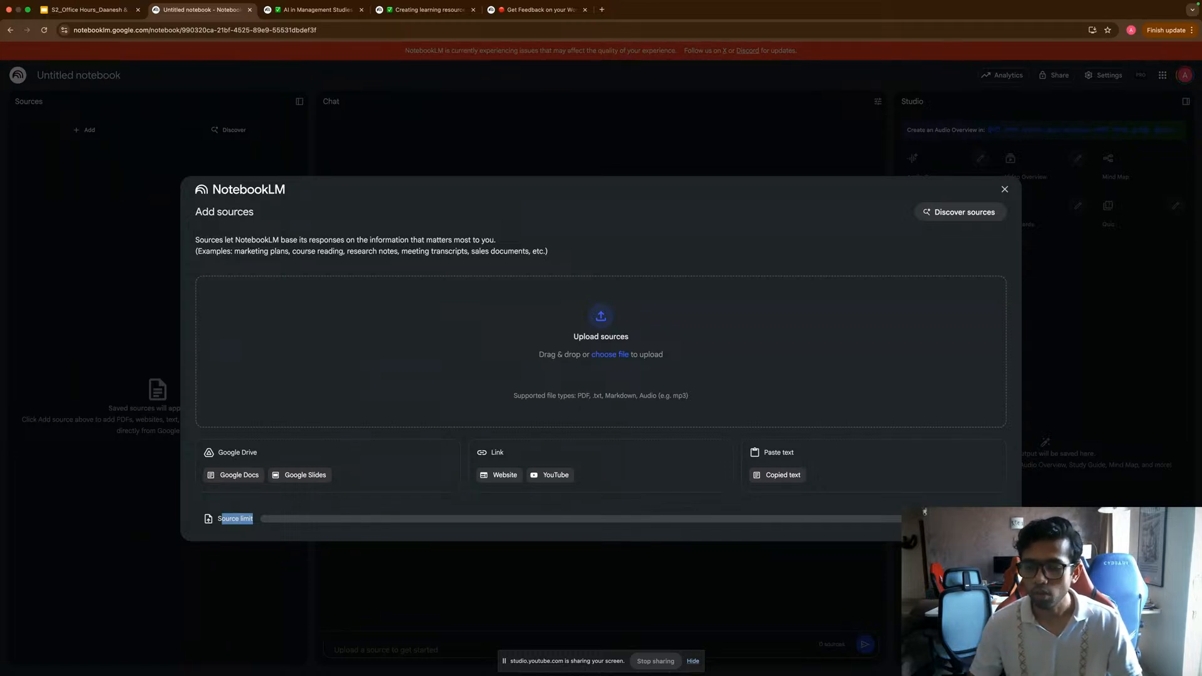
click(236, 519)
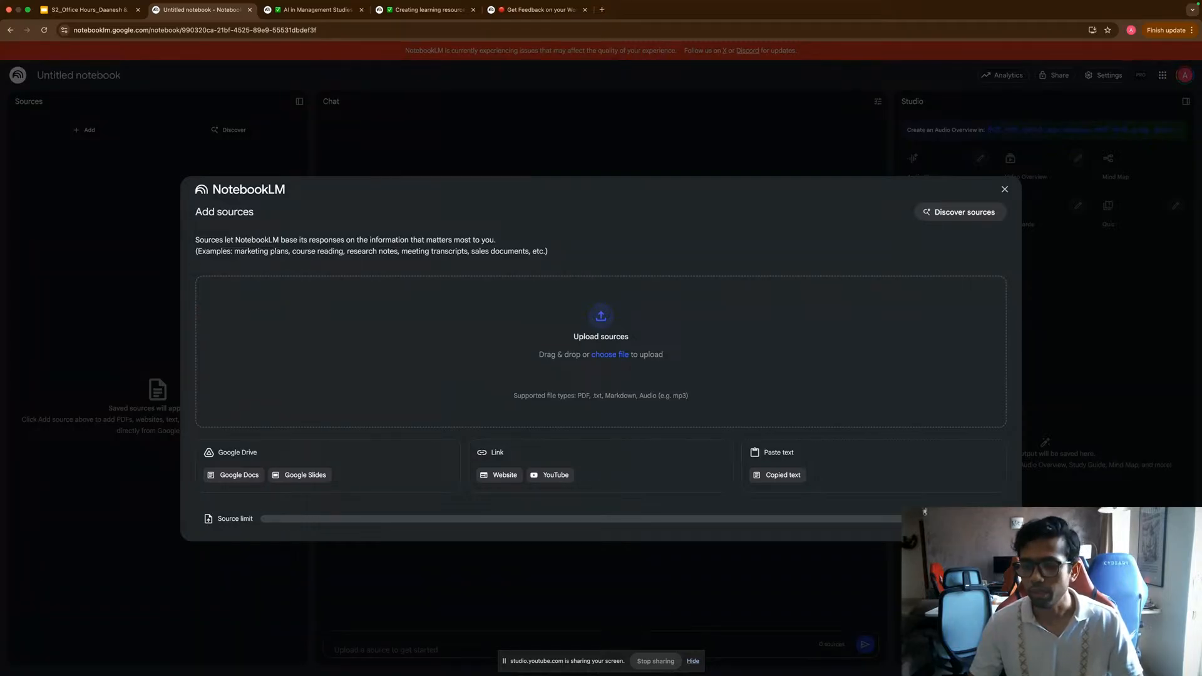
Dismiss the source upload dialog and look at the untitled notebook's sharing options without changing them.
click(1004, 190)
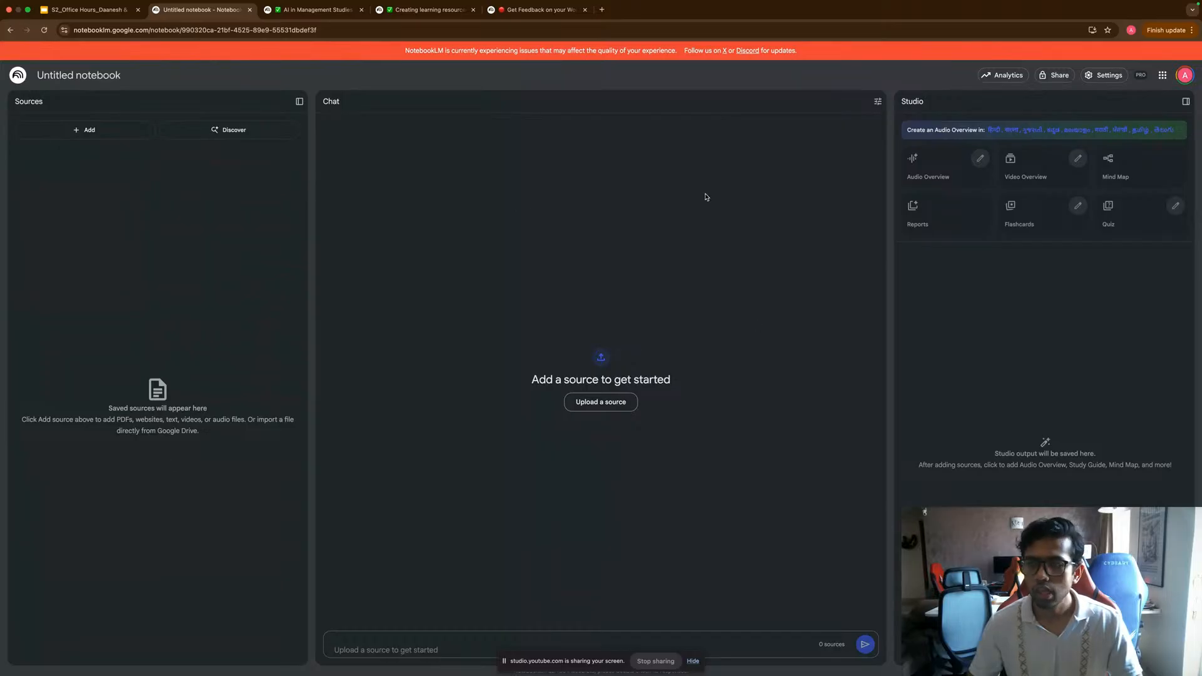
click(1043, 75)
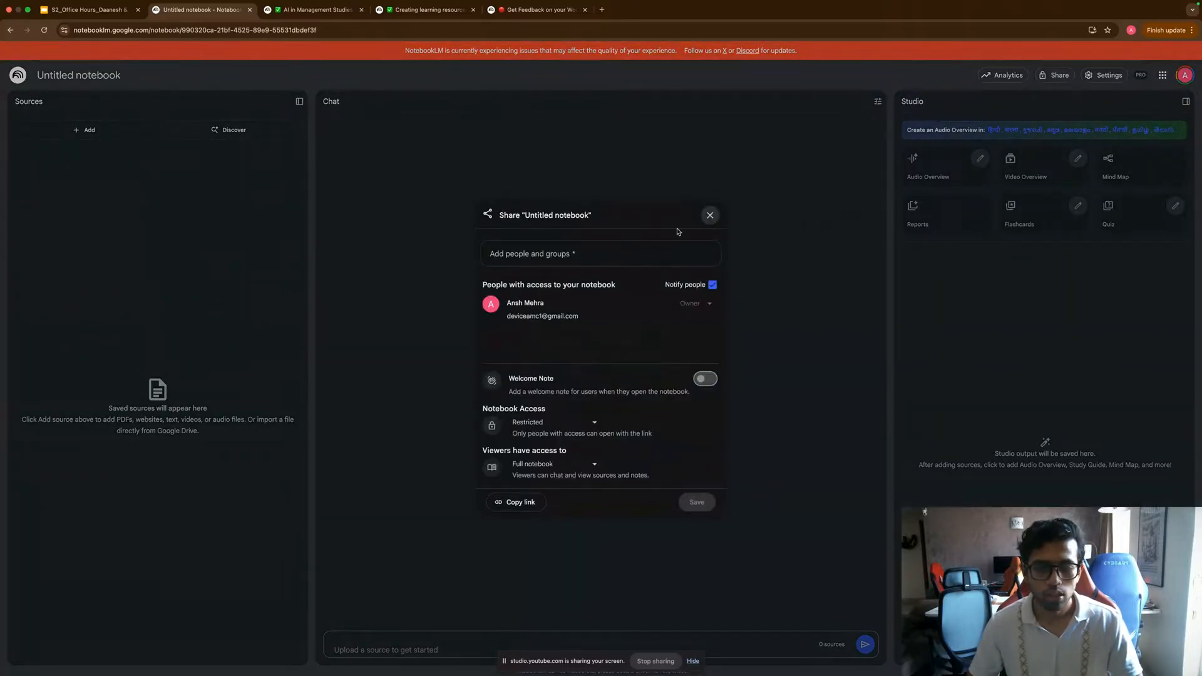
click(710, 216)
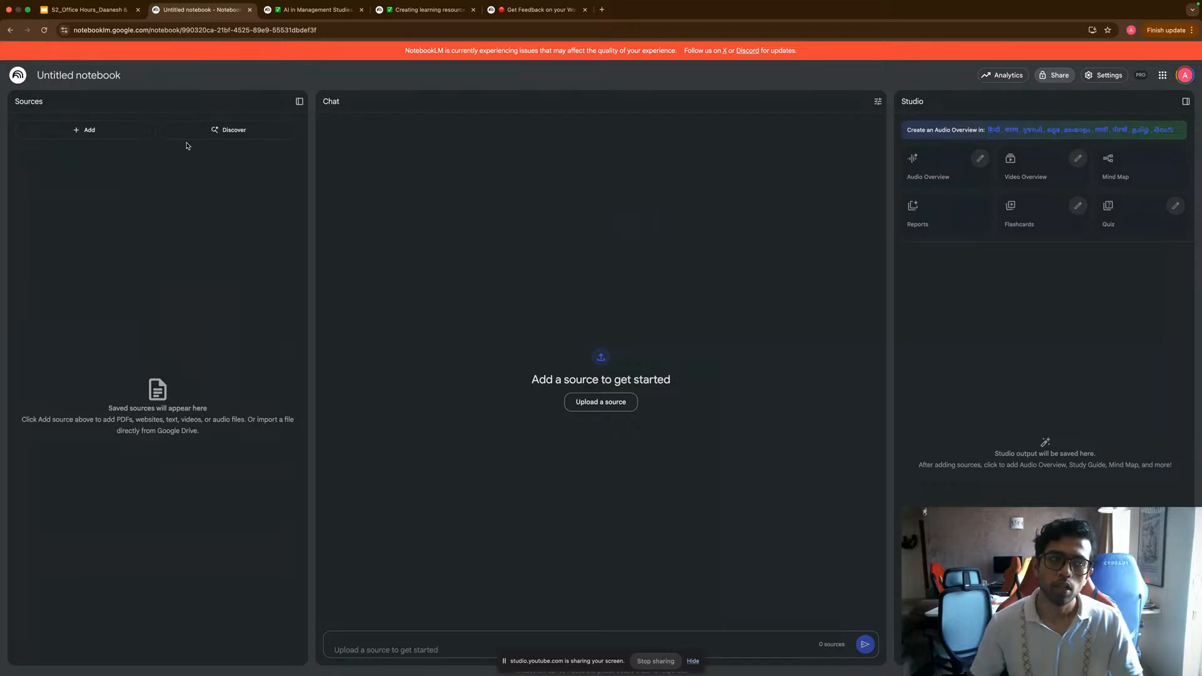
Return to the Google Slides deck and show slide 89, "Learn about AI in Management Studies", followed by slide 90 on research papers.
click(88, 10)
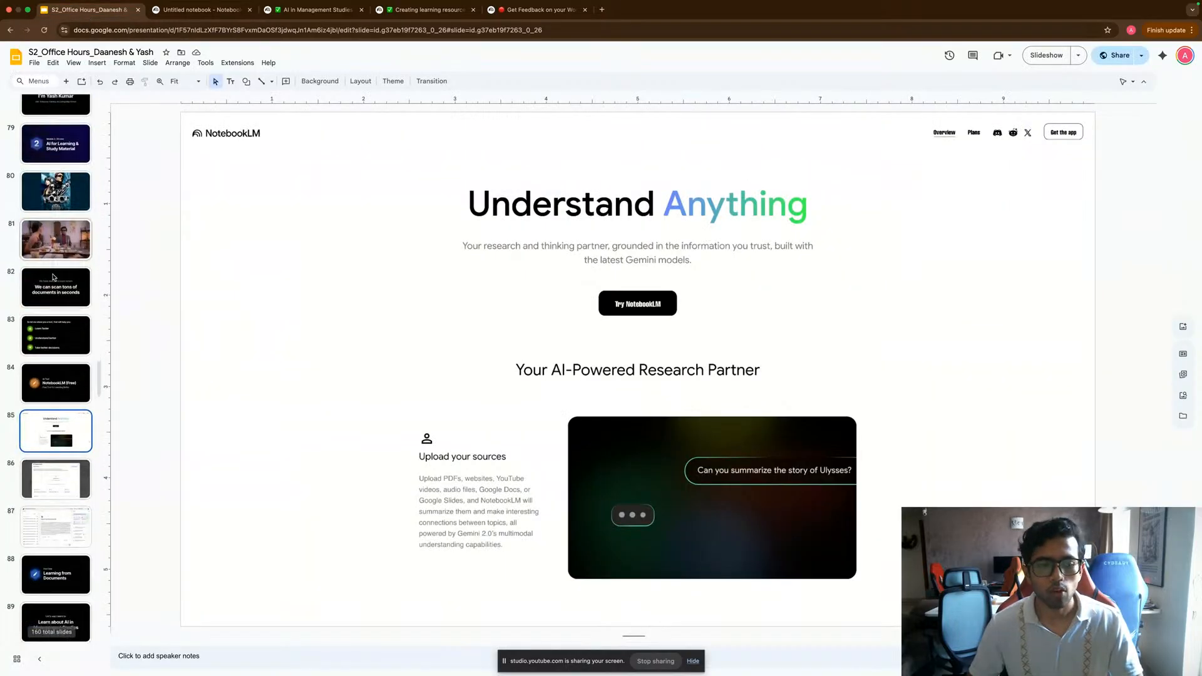
scroll(54, 277, down, 5)
scroll(52, 278, down, 1)
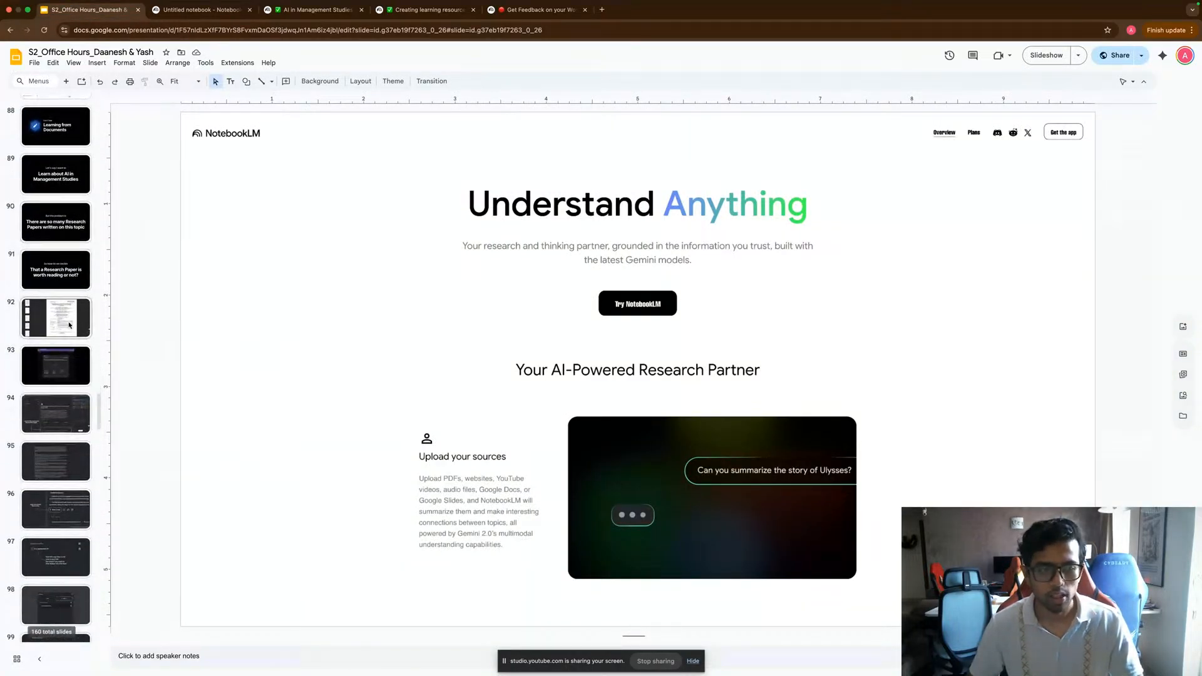
click(56, 315)
click(72, 235)
click(62, 183)
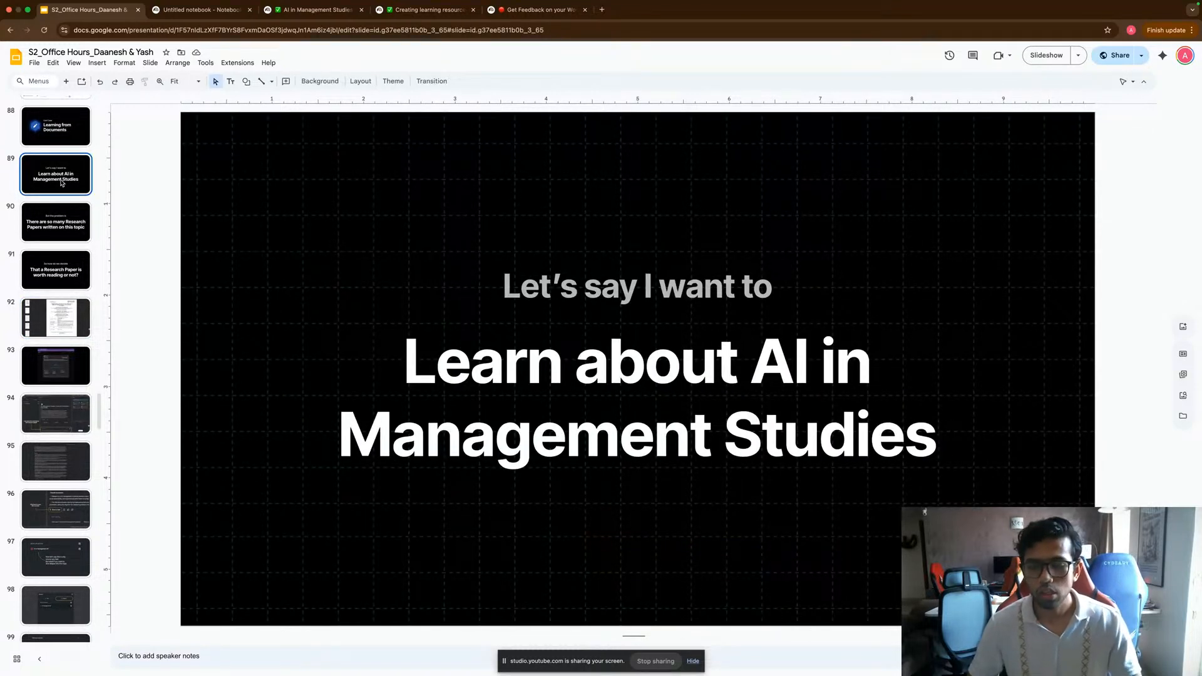
key(Down)
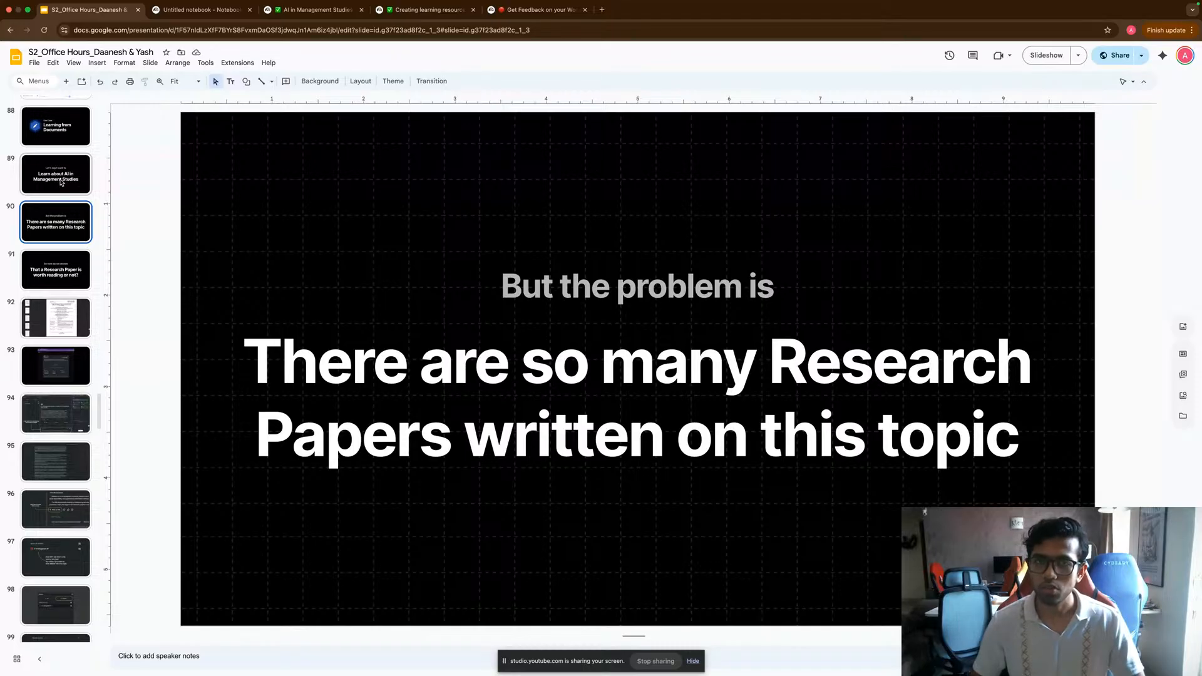
Show slide 91 on judging research papers, and copy the arXiv link from the speaker notes of slide 92.
key(Down)
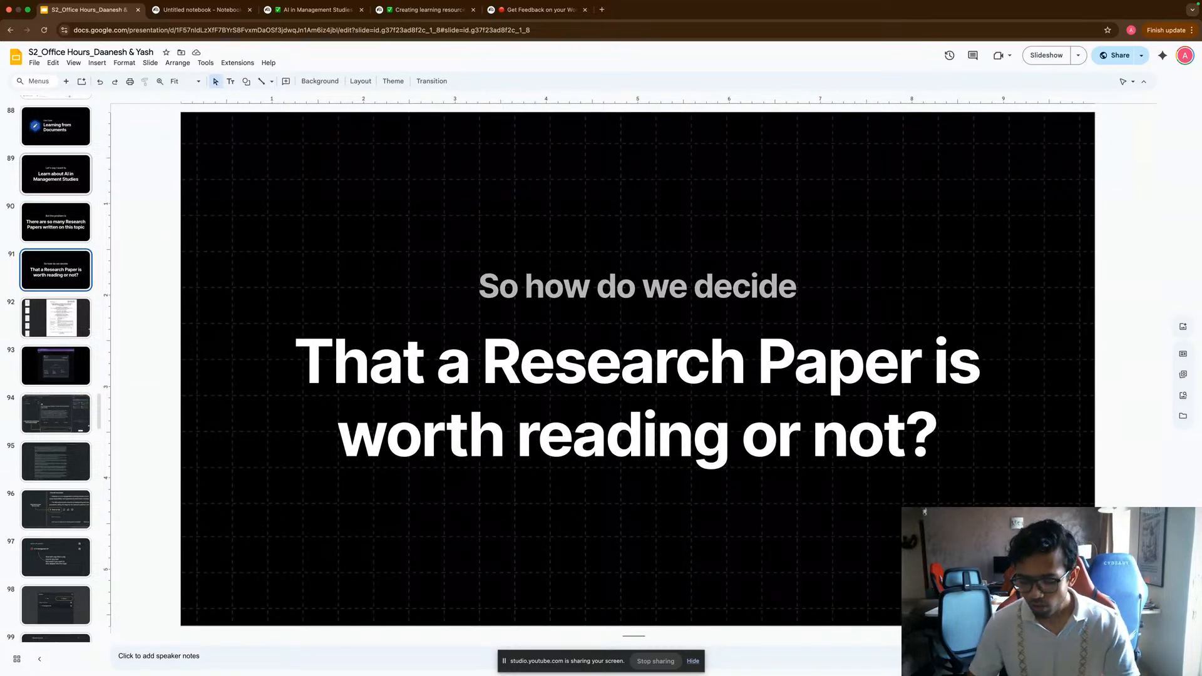
click(42, 330)
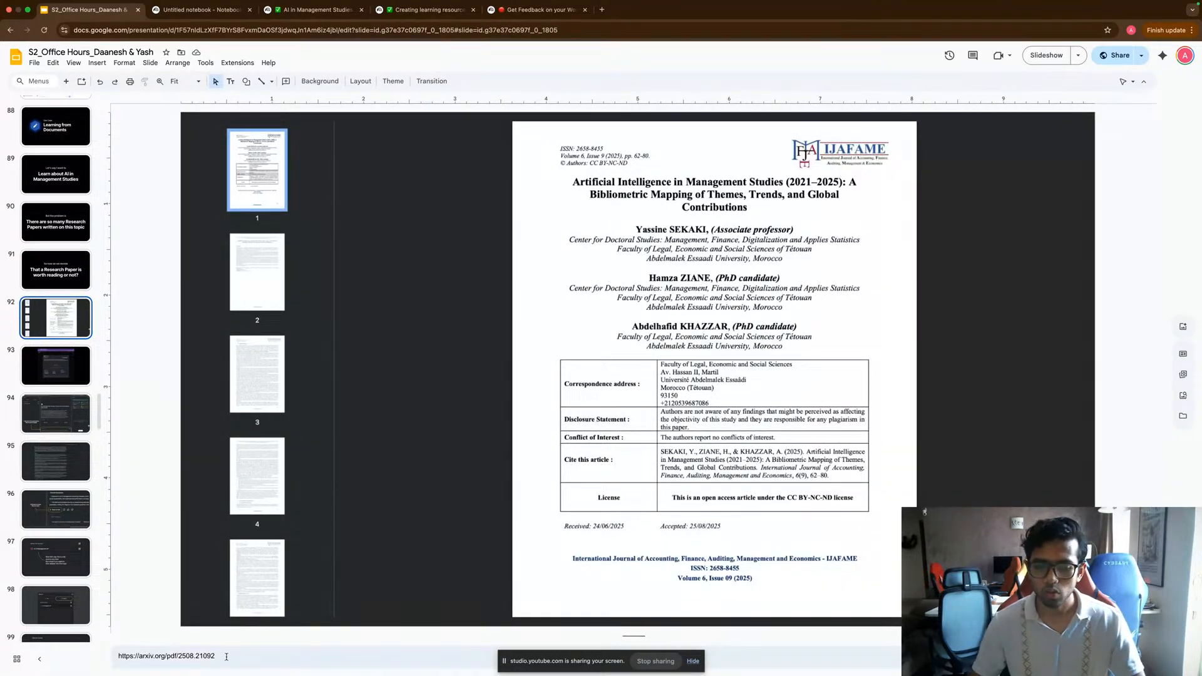
drag(217, 656, 35, 650)
key(super+c)
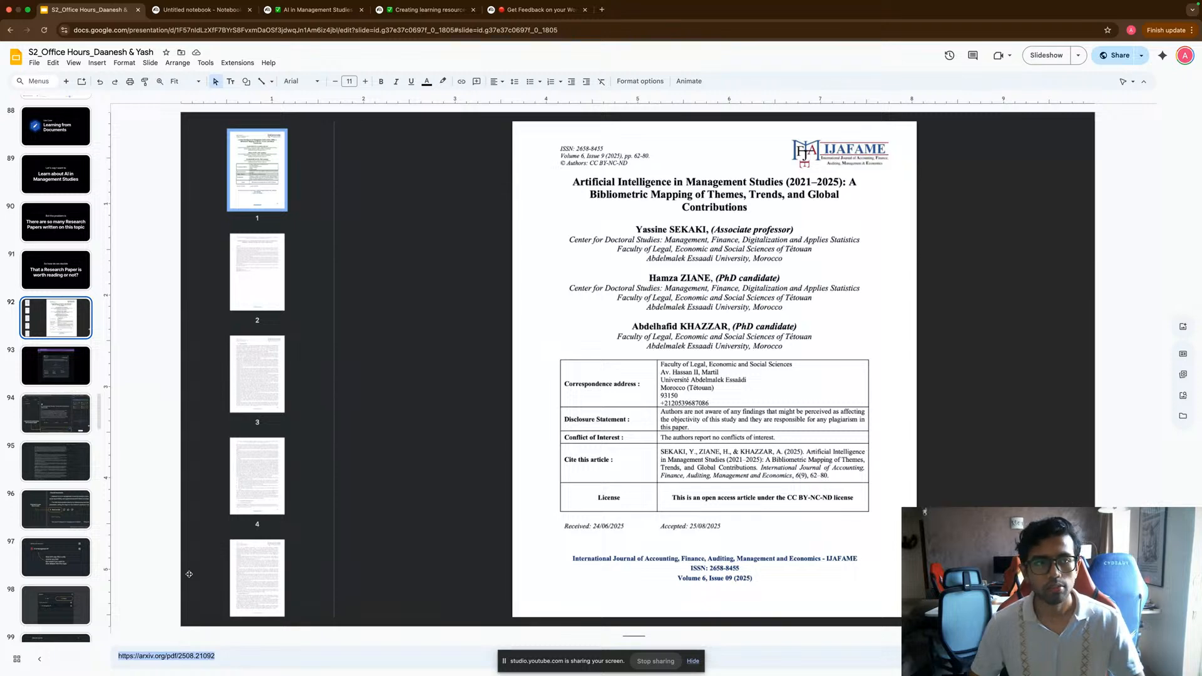
click(213, 9)
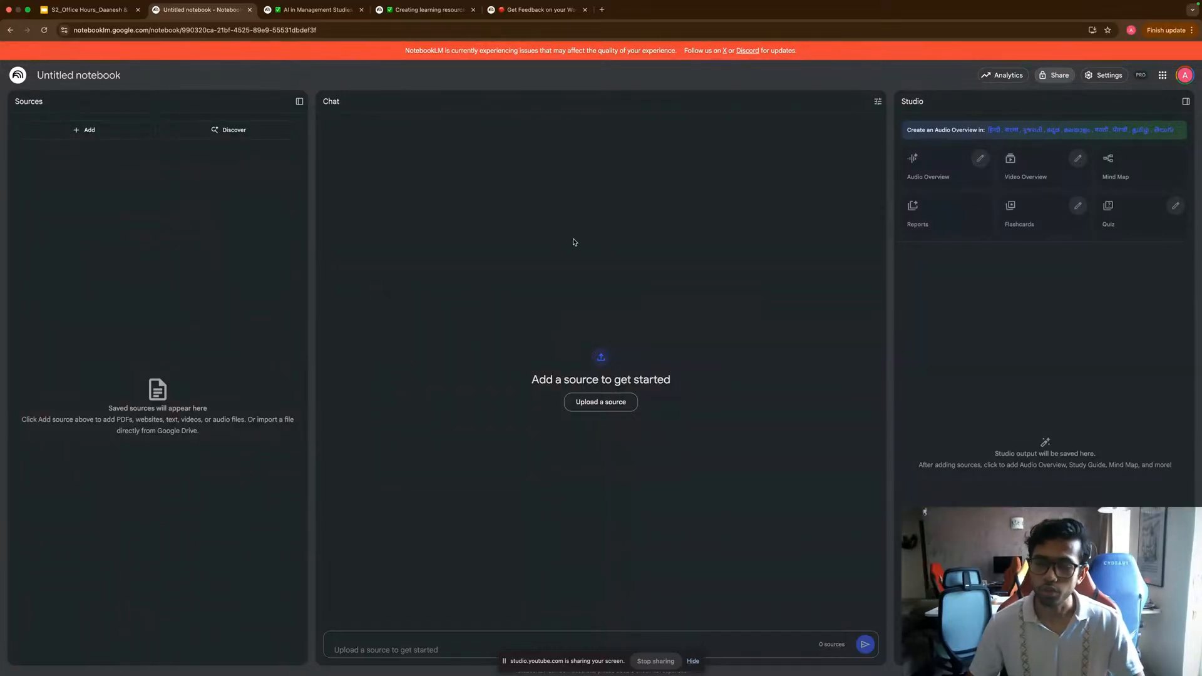
click(599, 405)
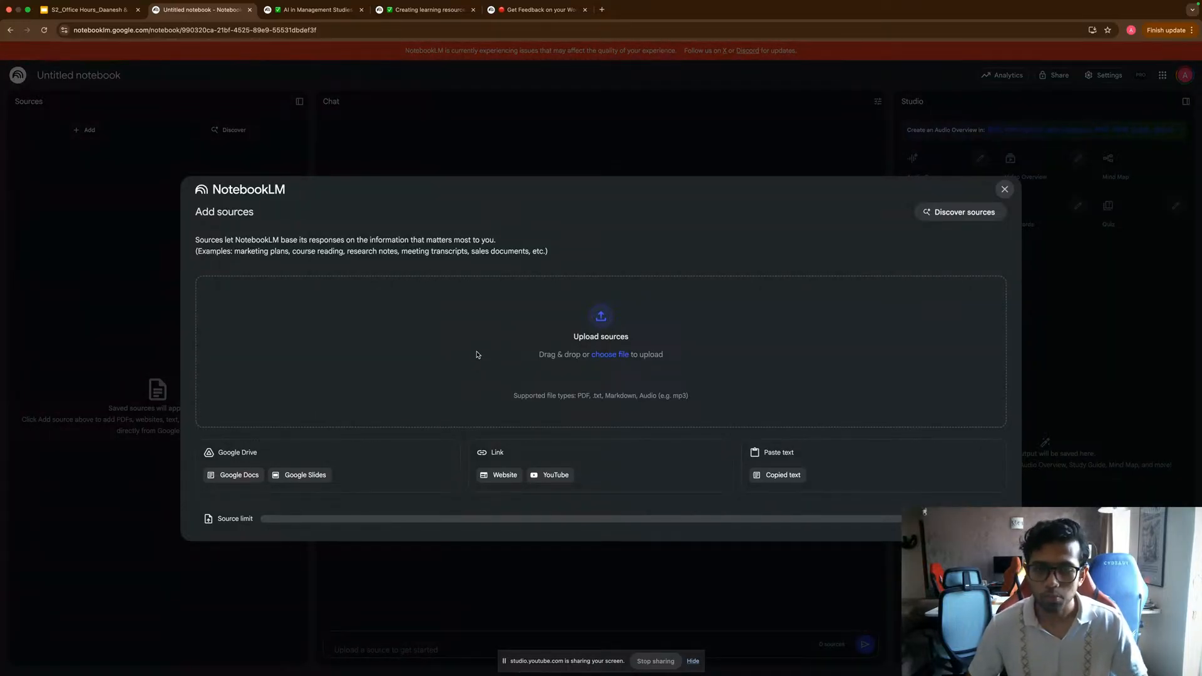
click(497, 475)
click(283, 280)
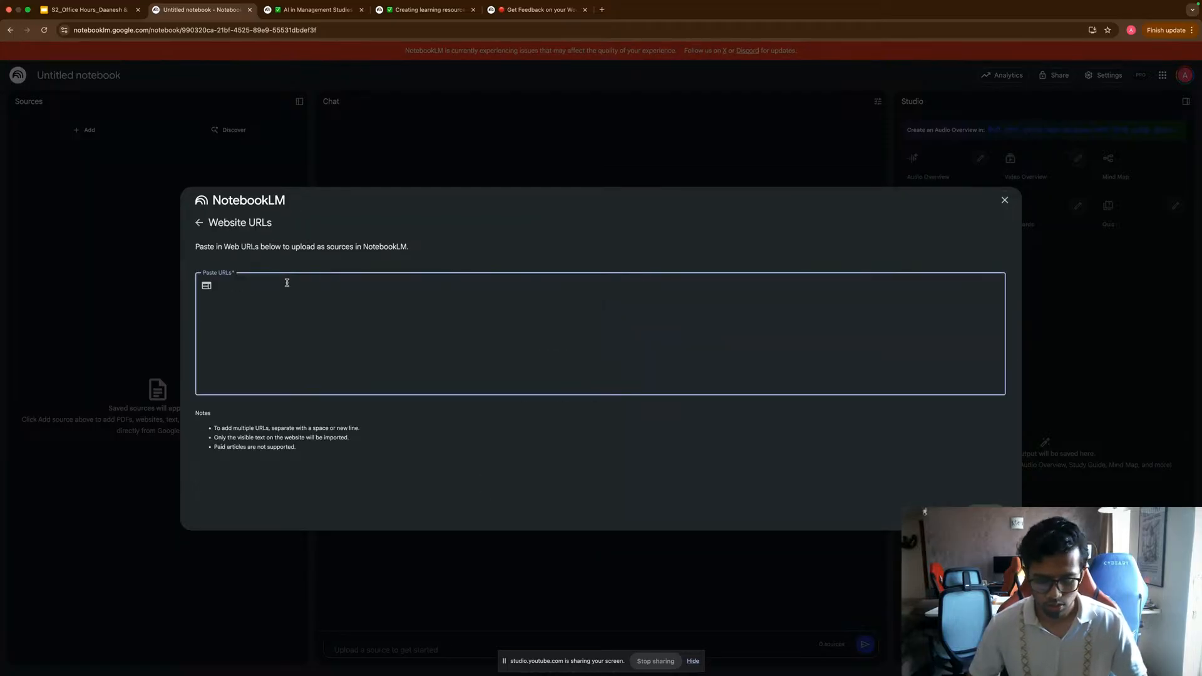
key(super+v)
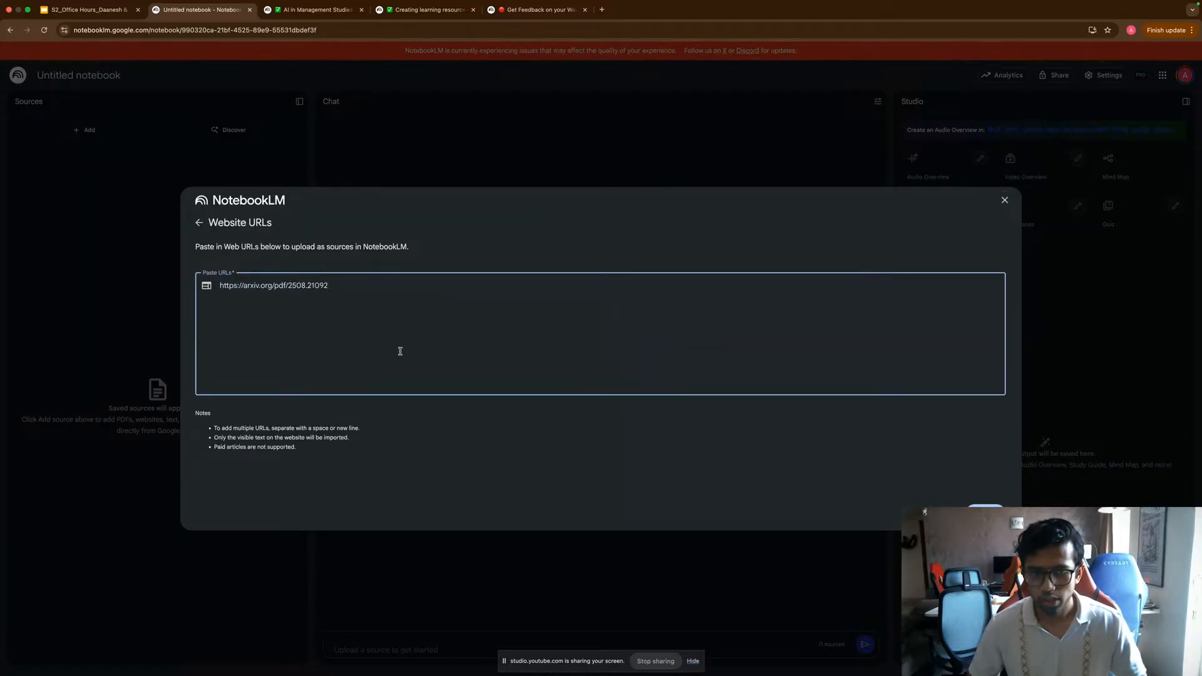
click(985, 514)
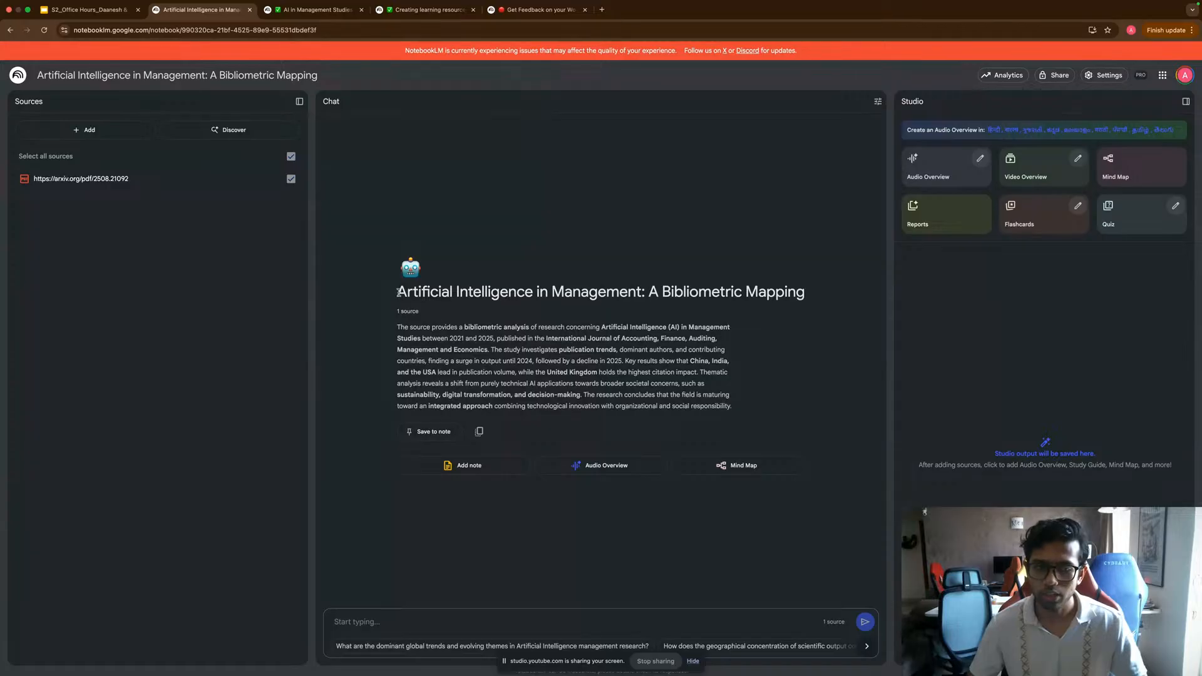
drag(398, 293, 807, 291)
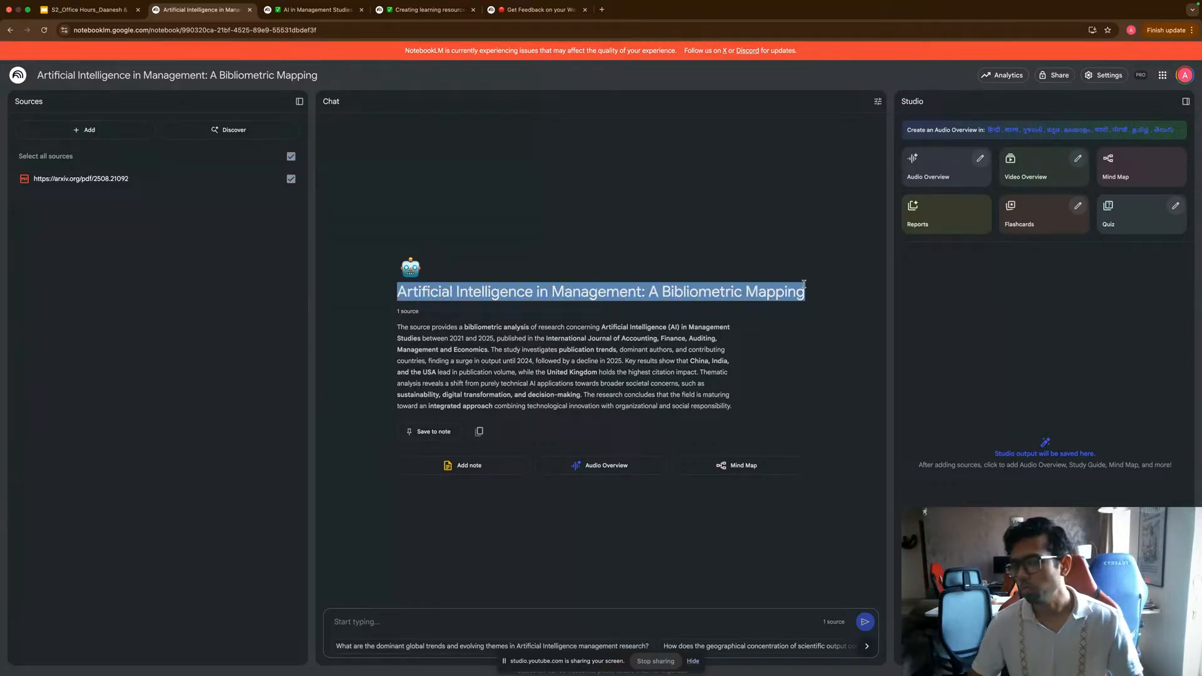
click(823, 290)
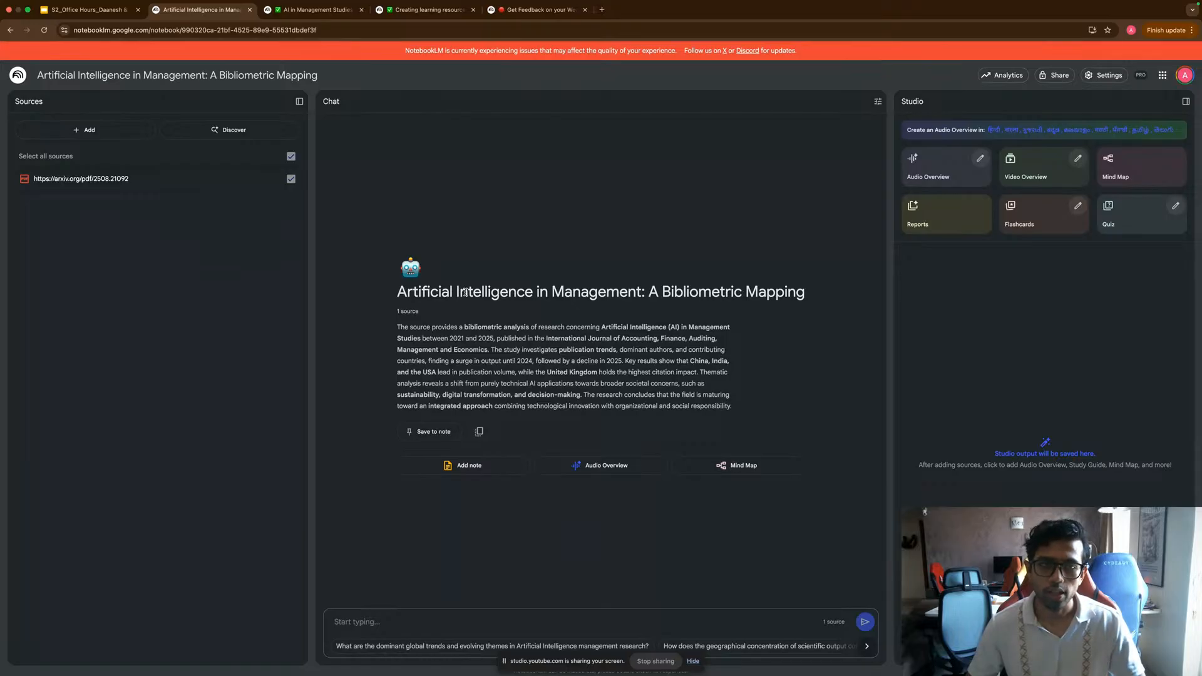
Ask the notebook chat: "Summarise this source in simple language and also give me main points and key takeaways".
click(482, 626)
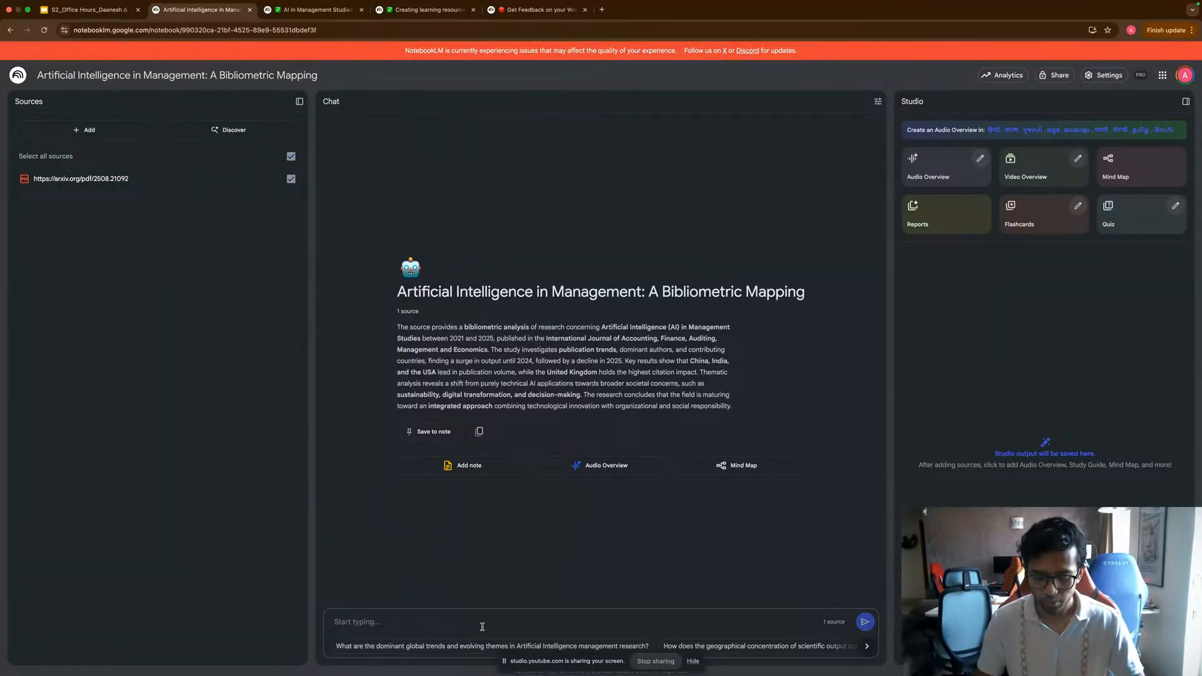
text(Summa)
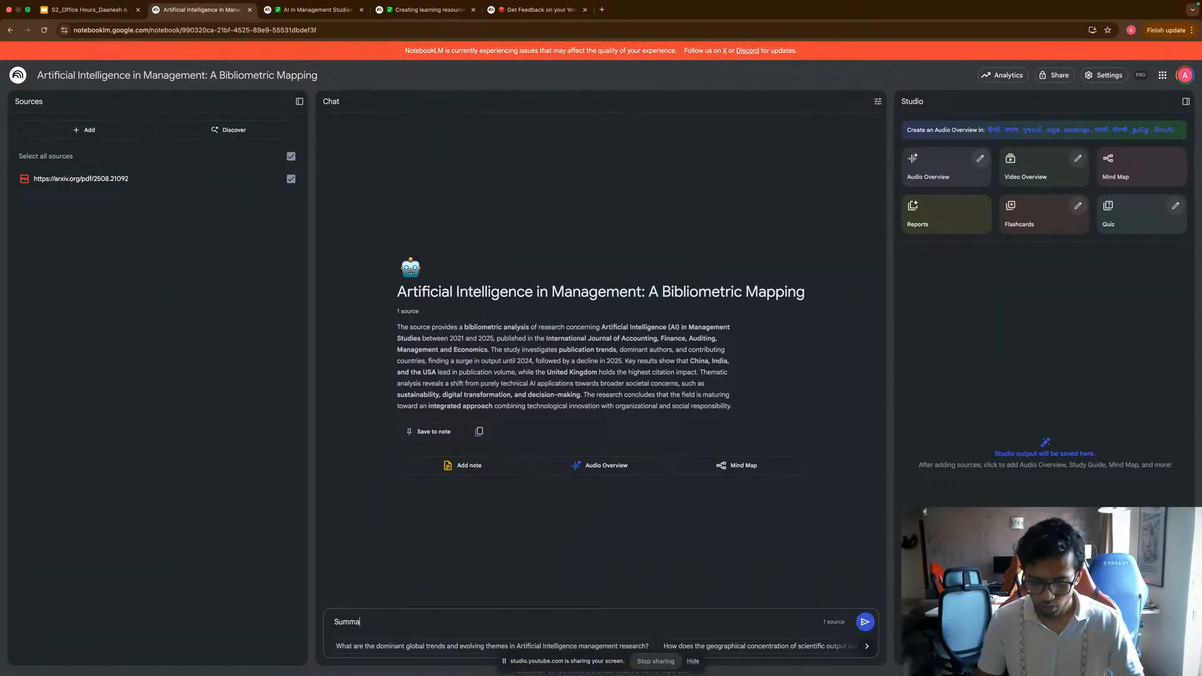
text(rise this )
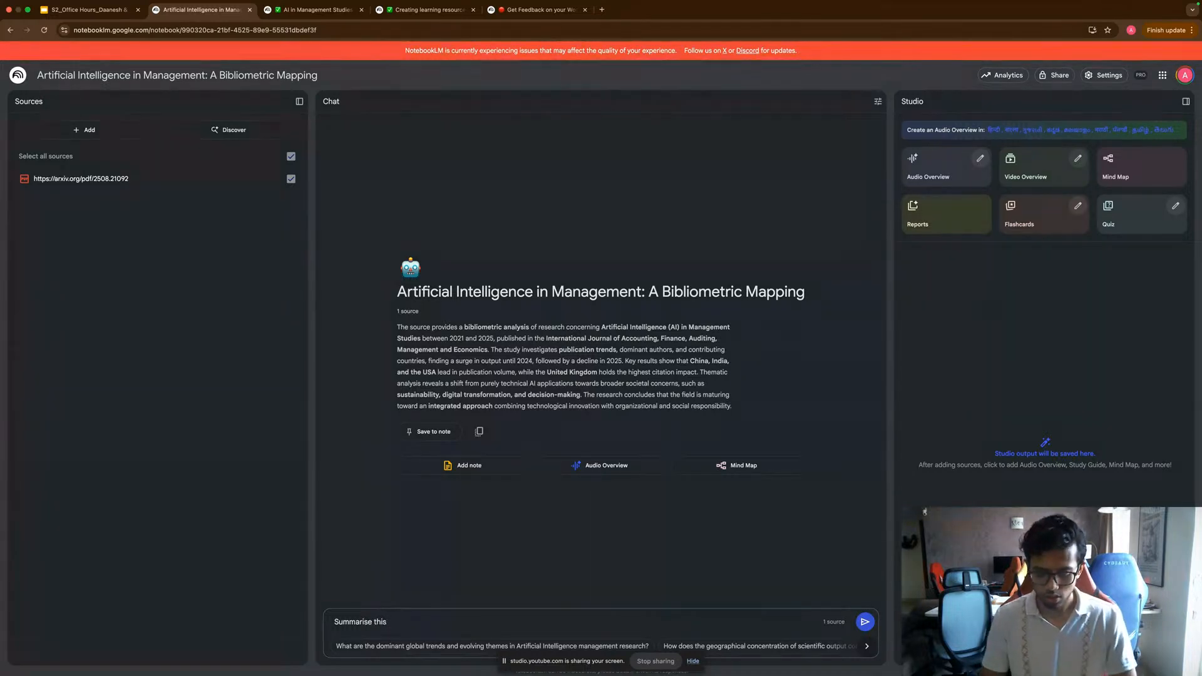
text(source )
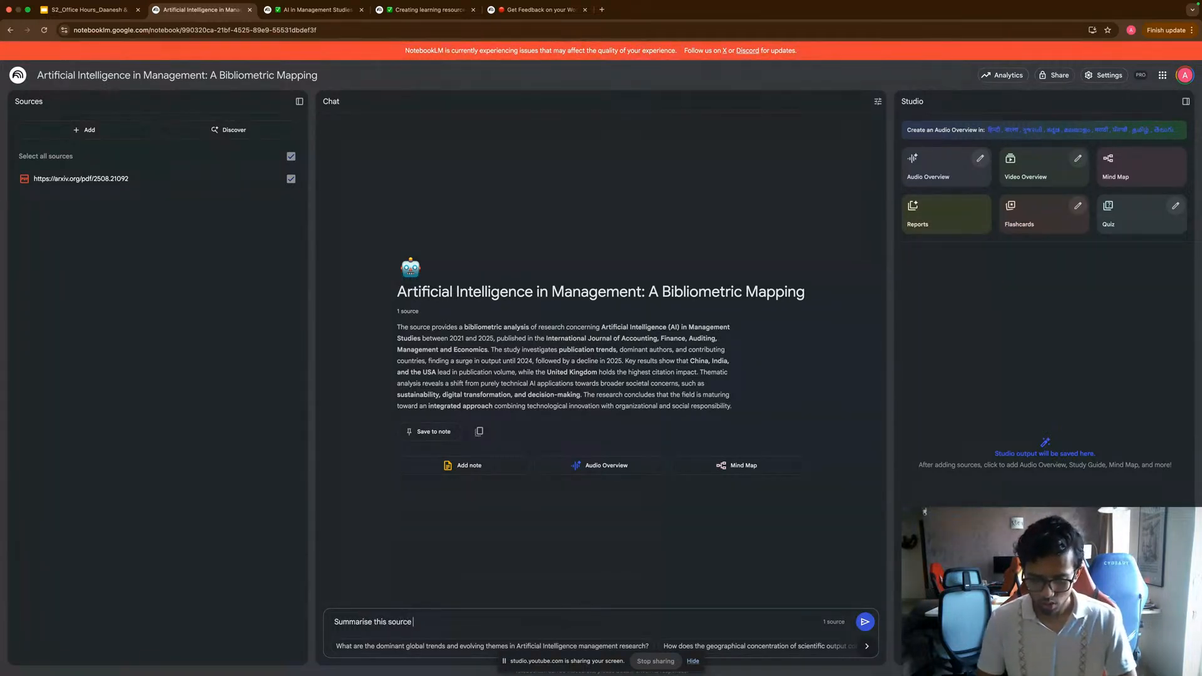
text(int)
key(BackSpace)
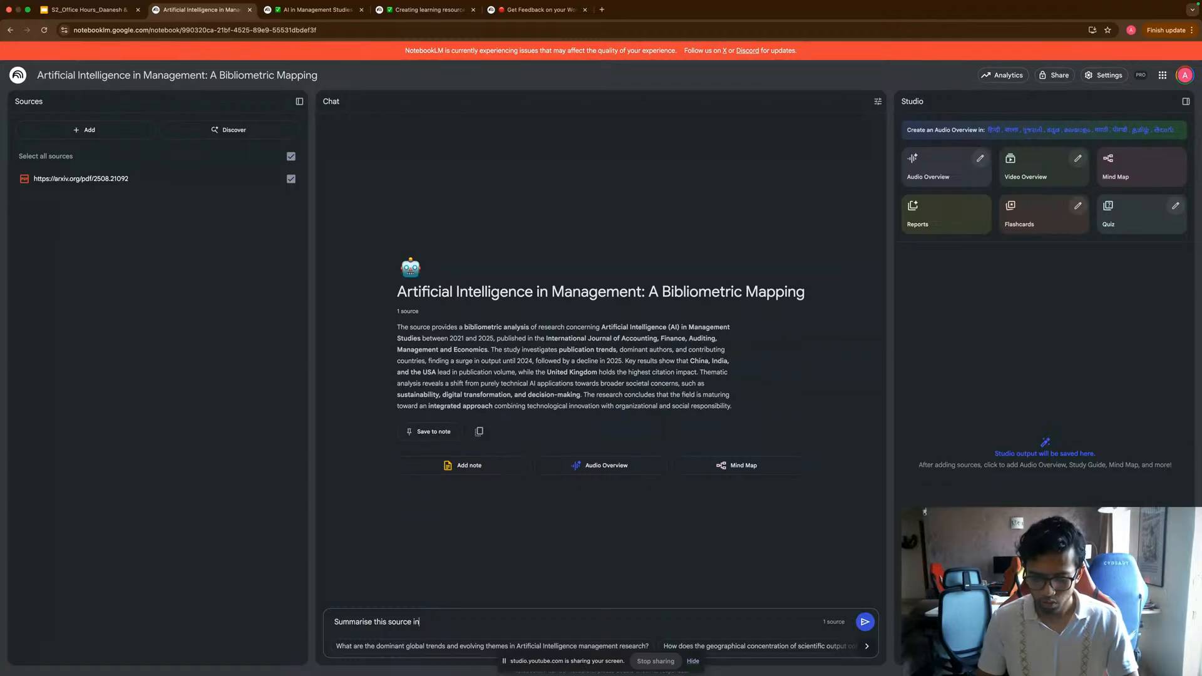
text(t)
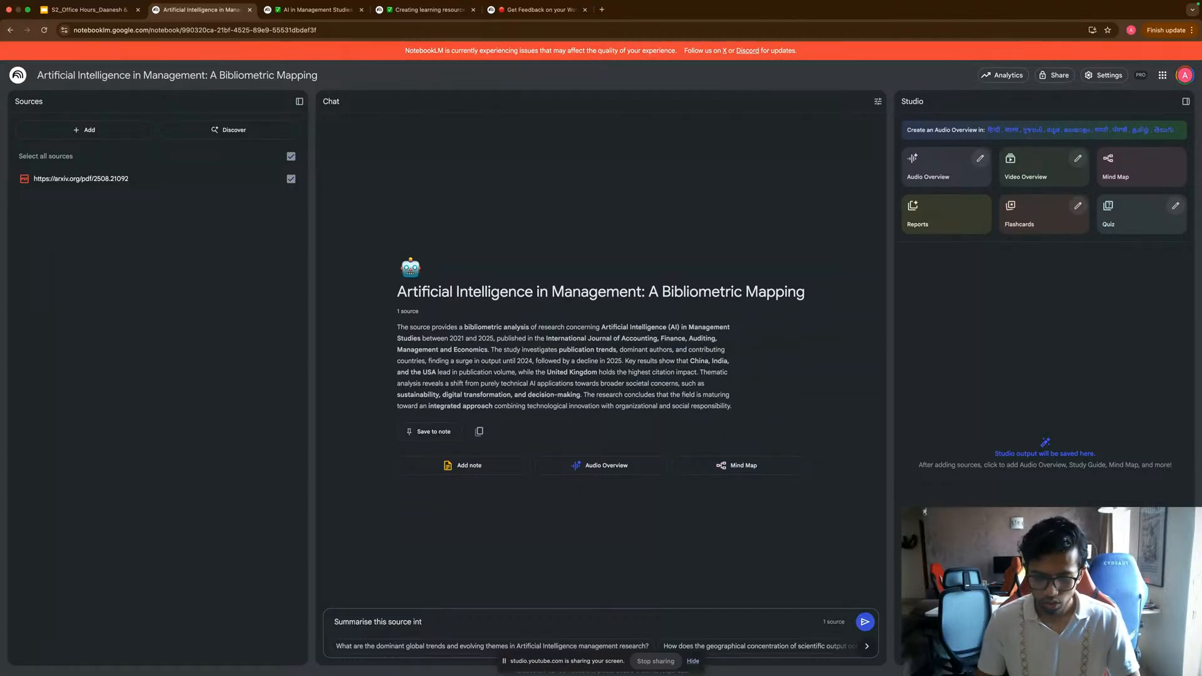
text(o simp)
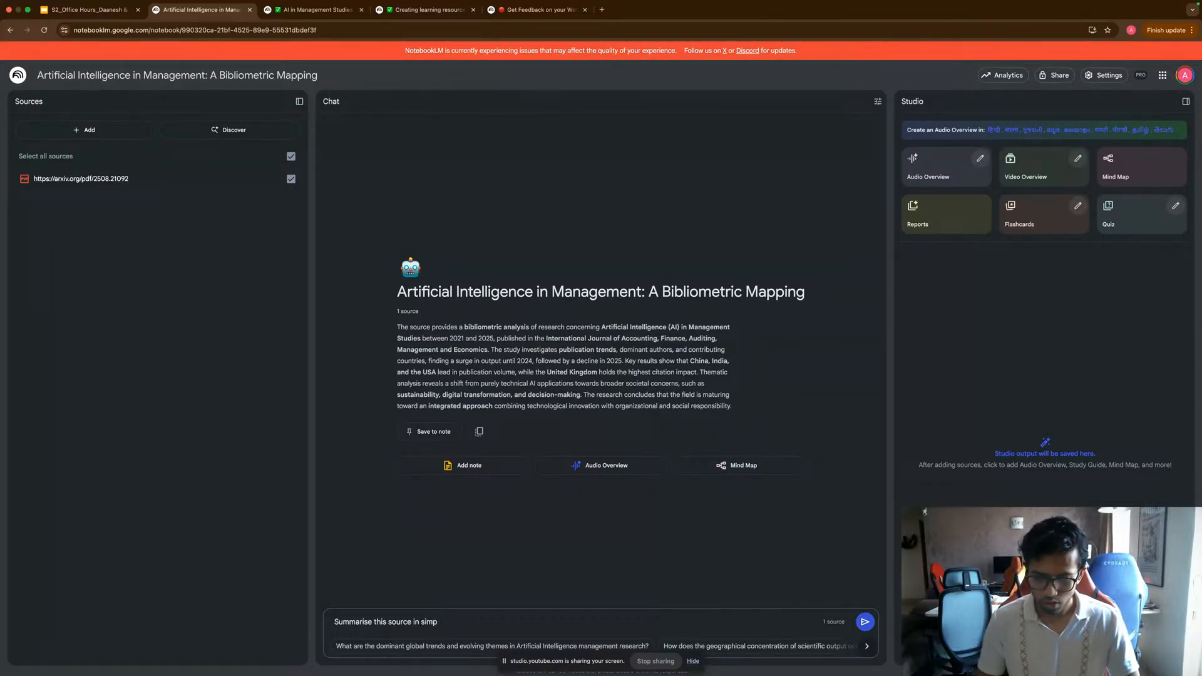
text(lle lan)
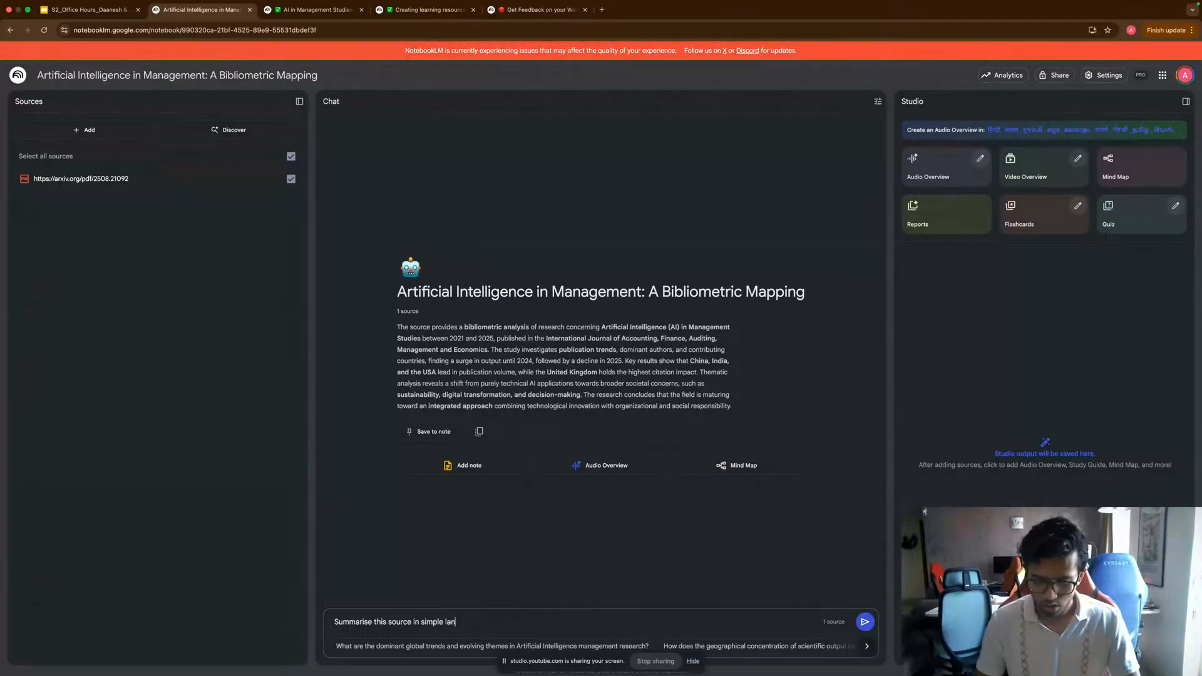
text(guage an)
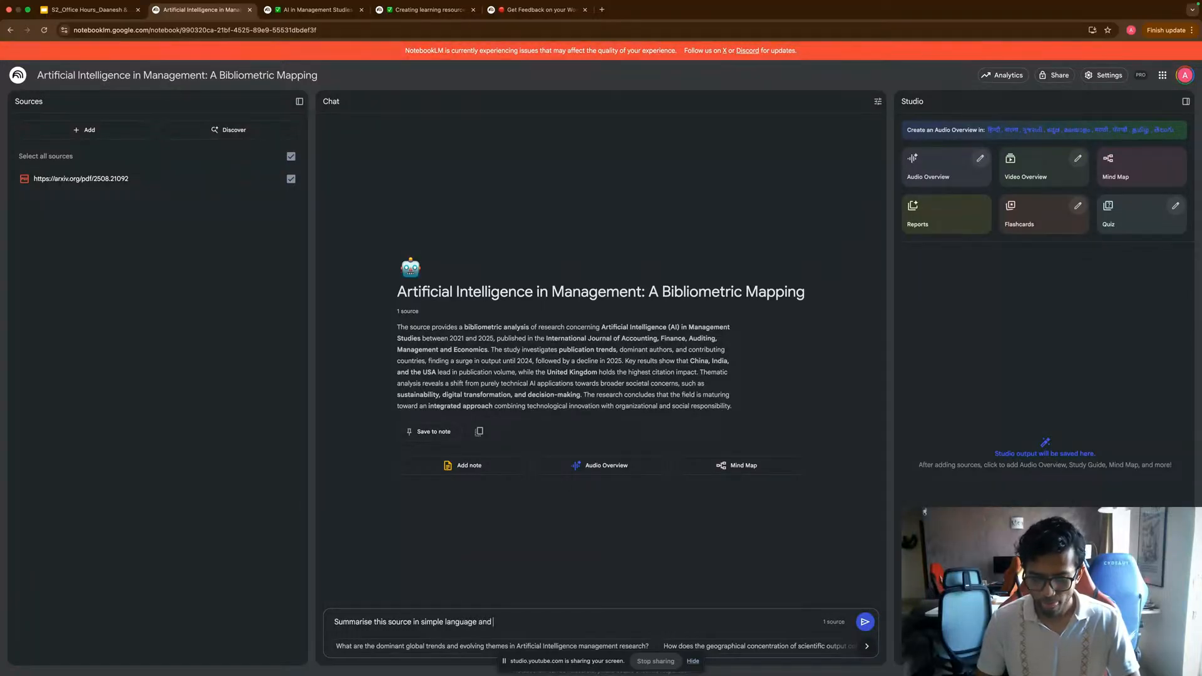
text(d )
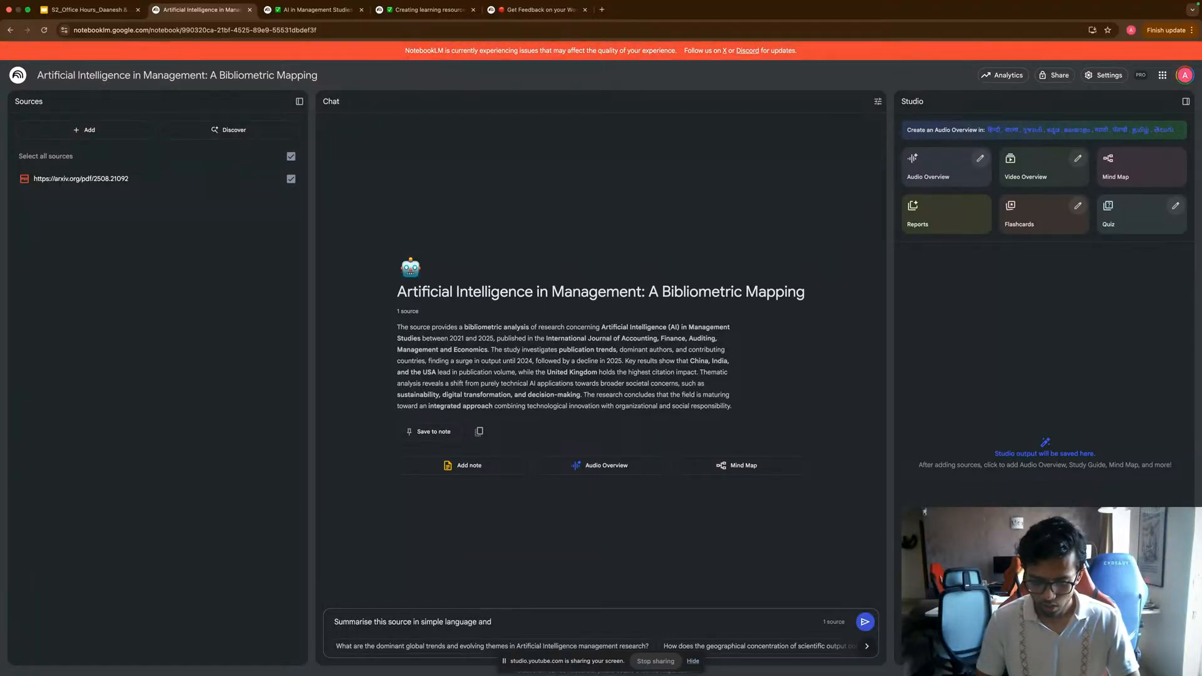
text(also )
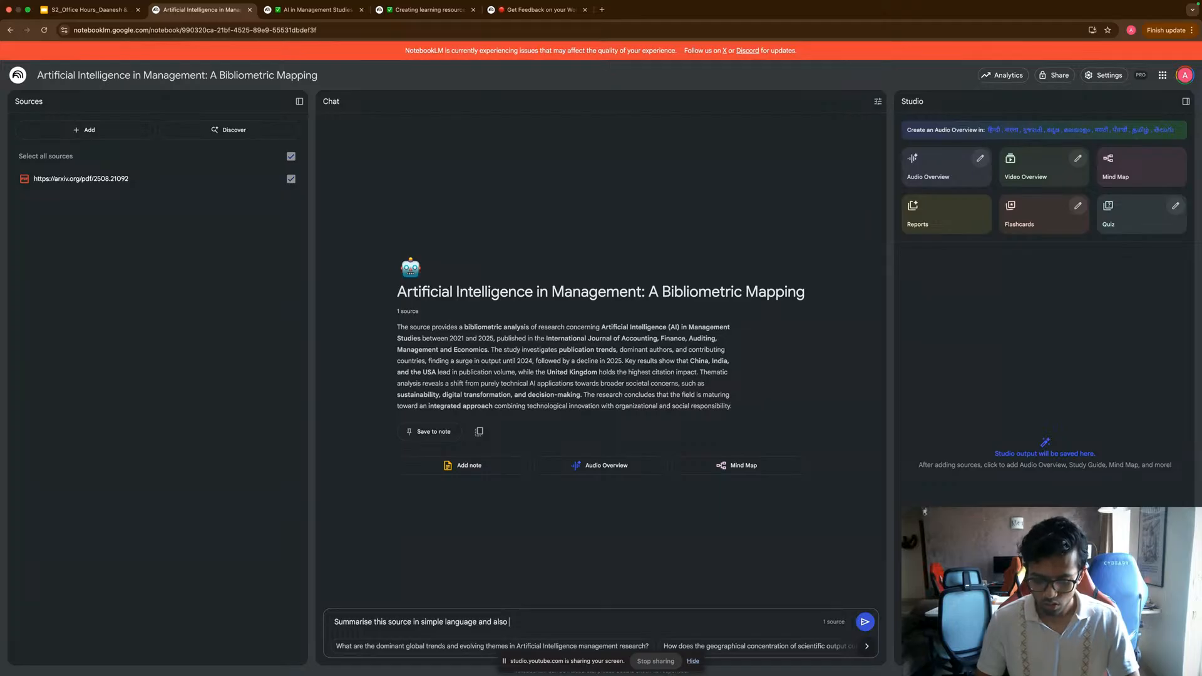
text(gigv)
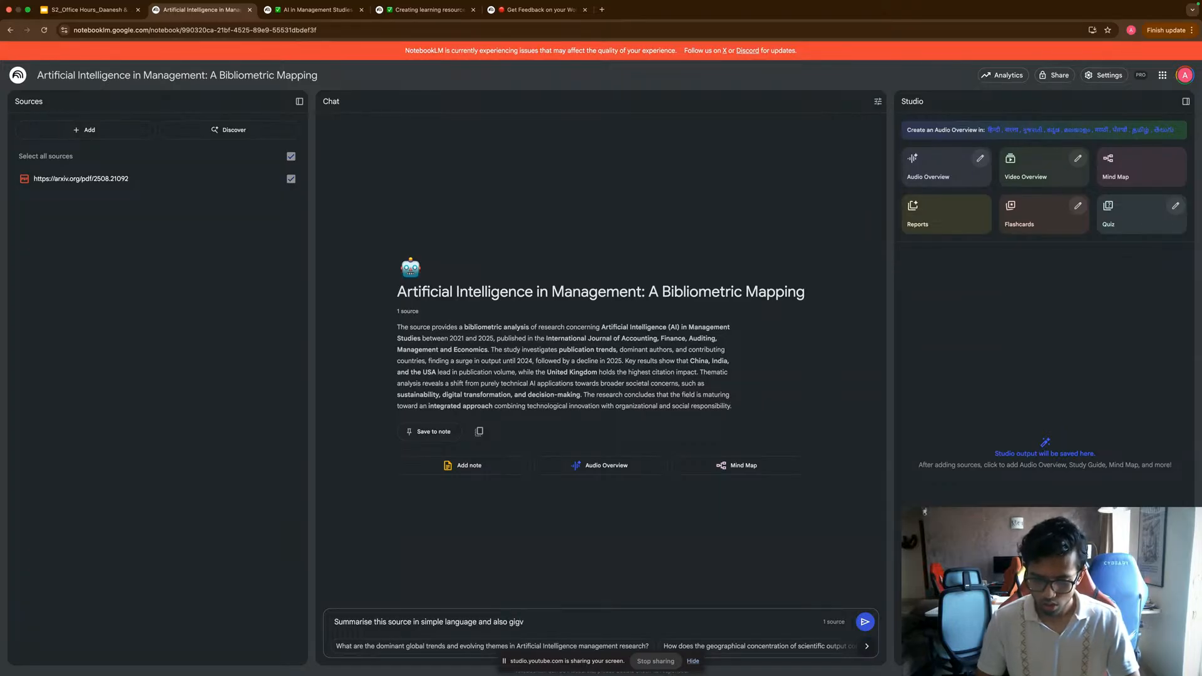
key(BackSpace)
key(BackSpace)
text(ve me )
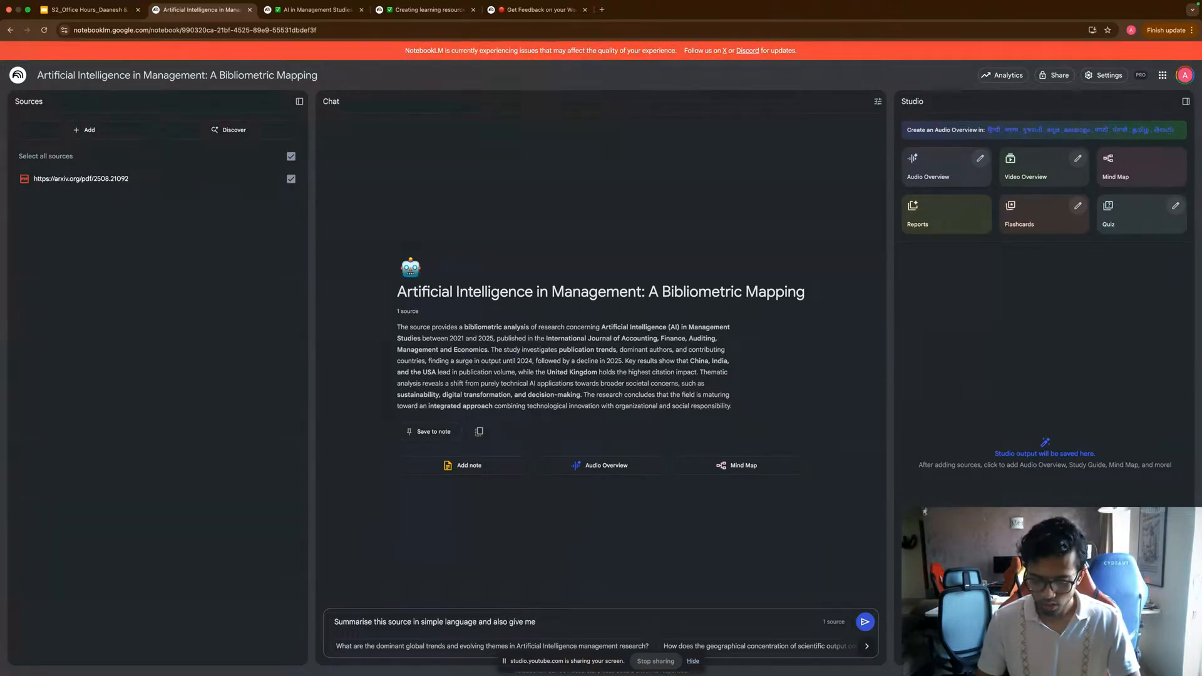
text(key)
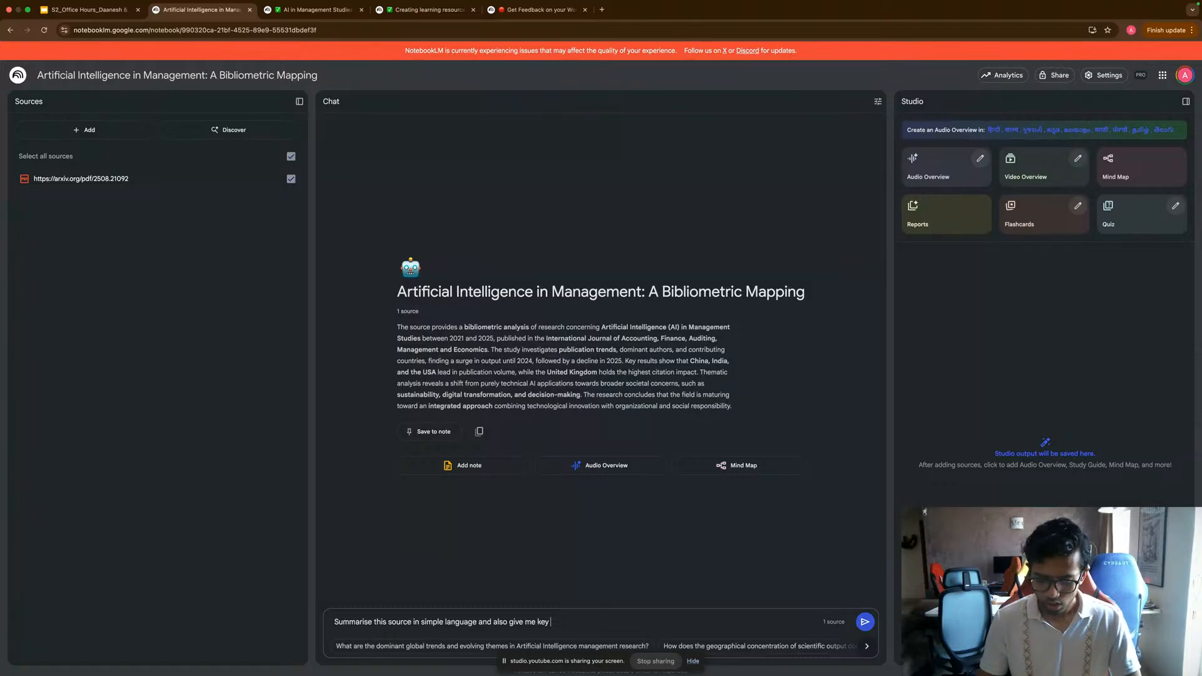
key(BackSpace)
key(BackSpace)
key(BackSpace)
text(ma)
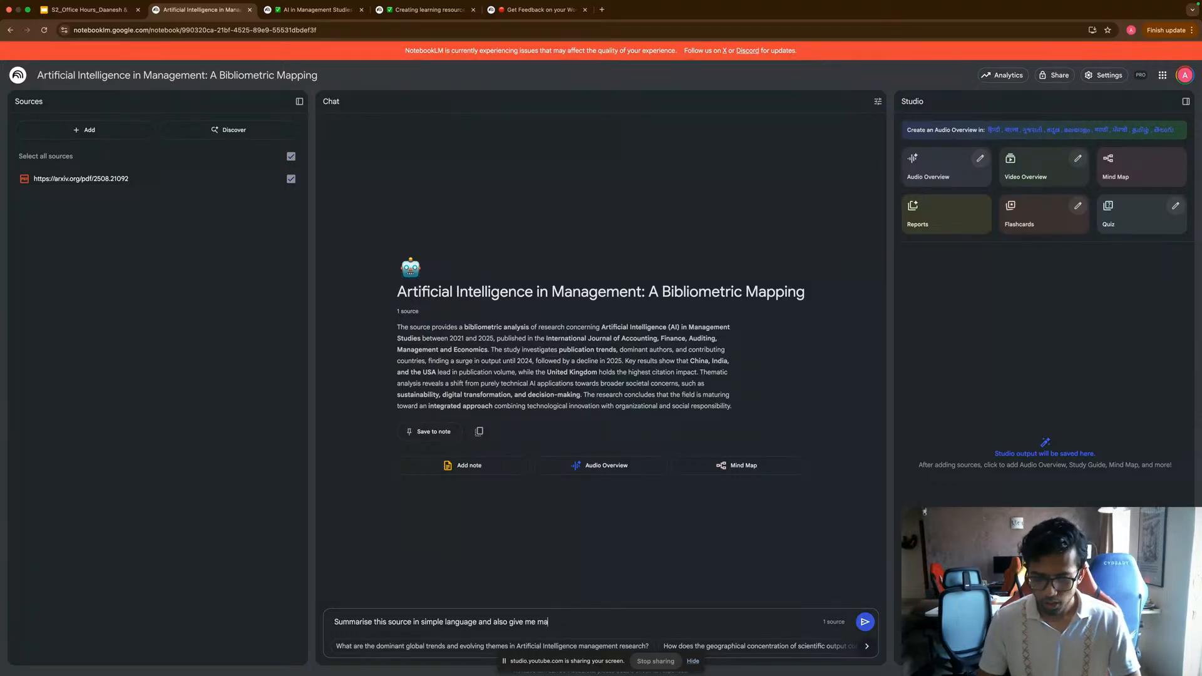
text(in points )
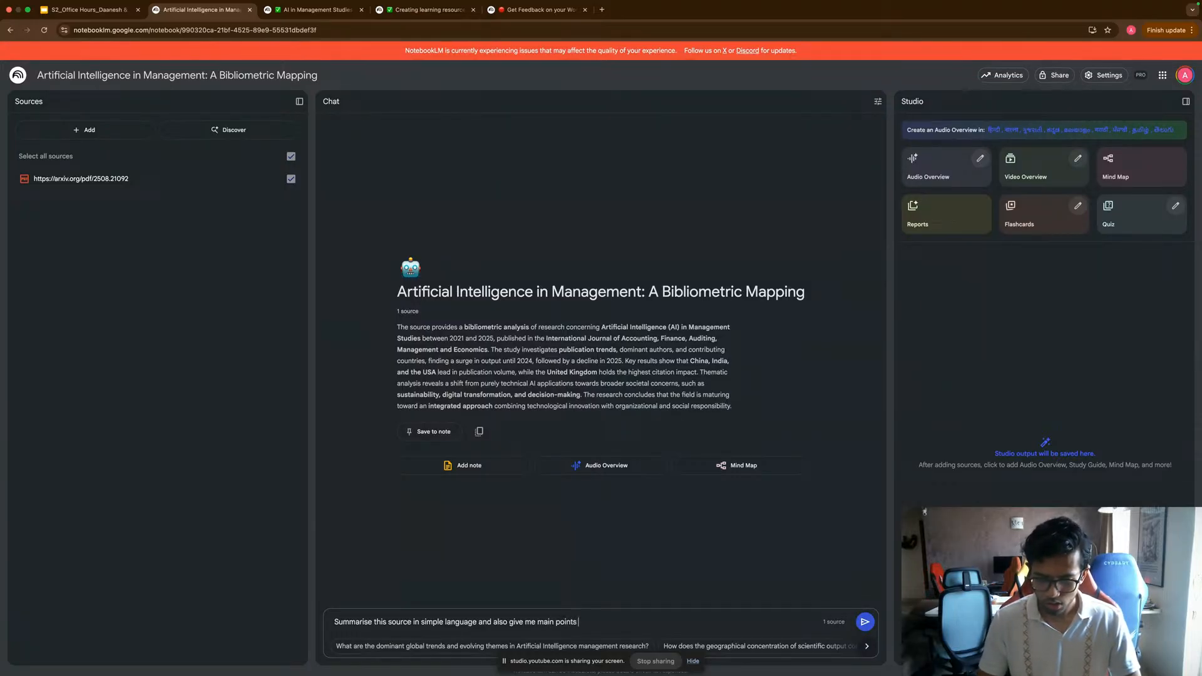
text(and key)
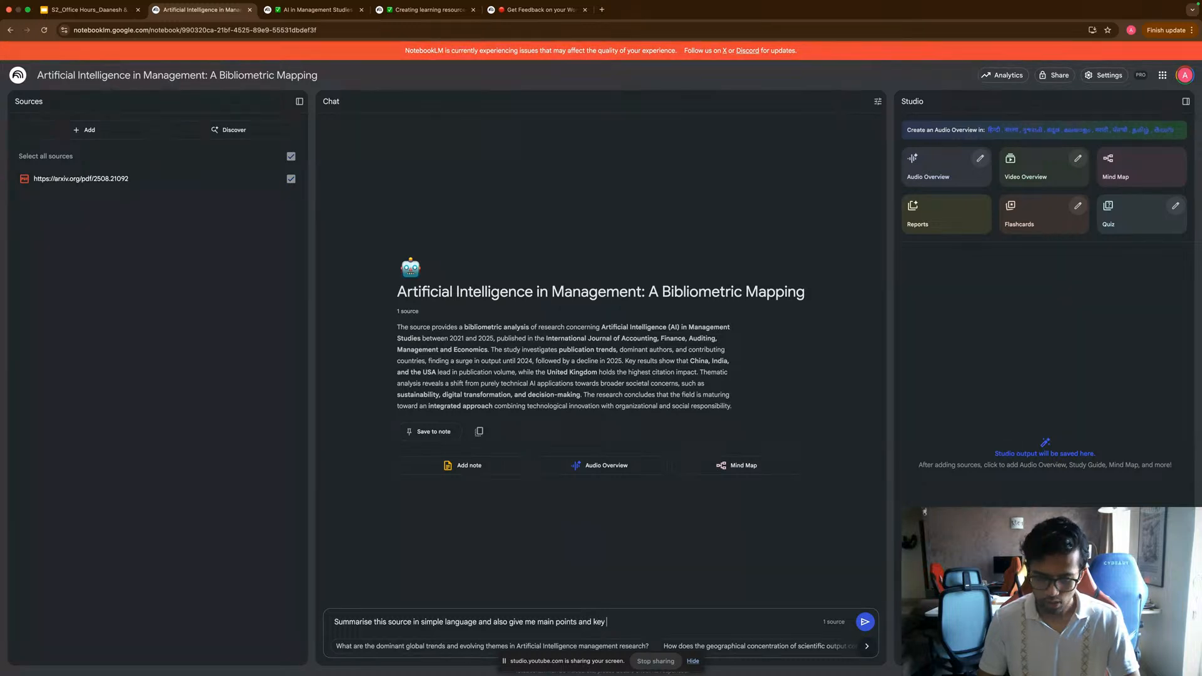
text( takes)
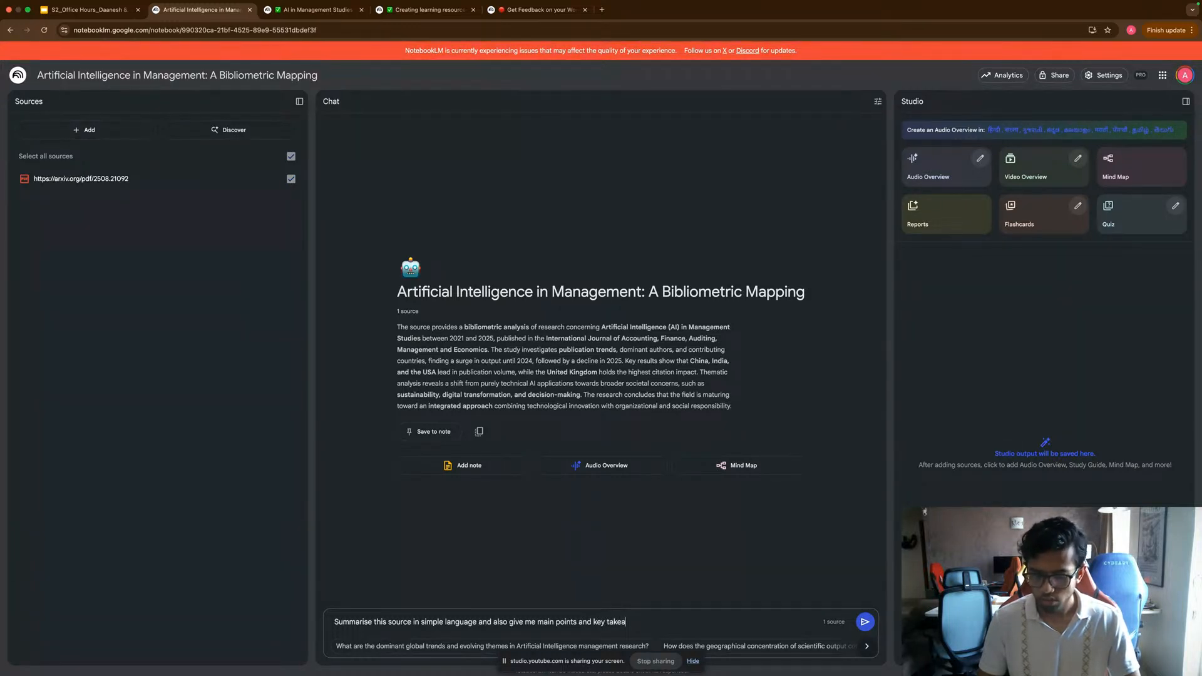
text(ways)
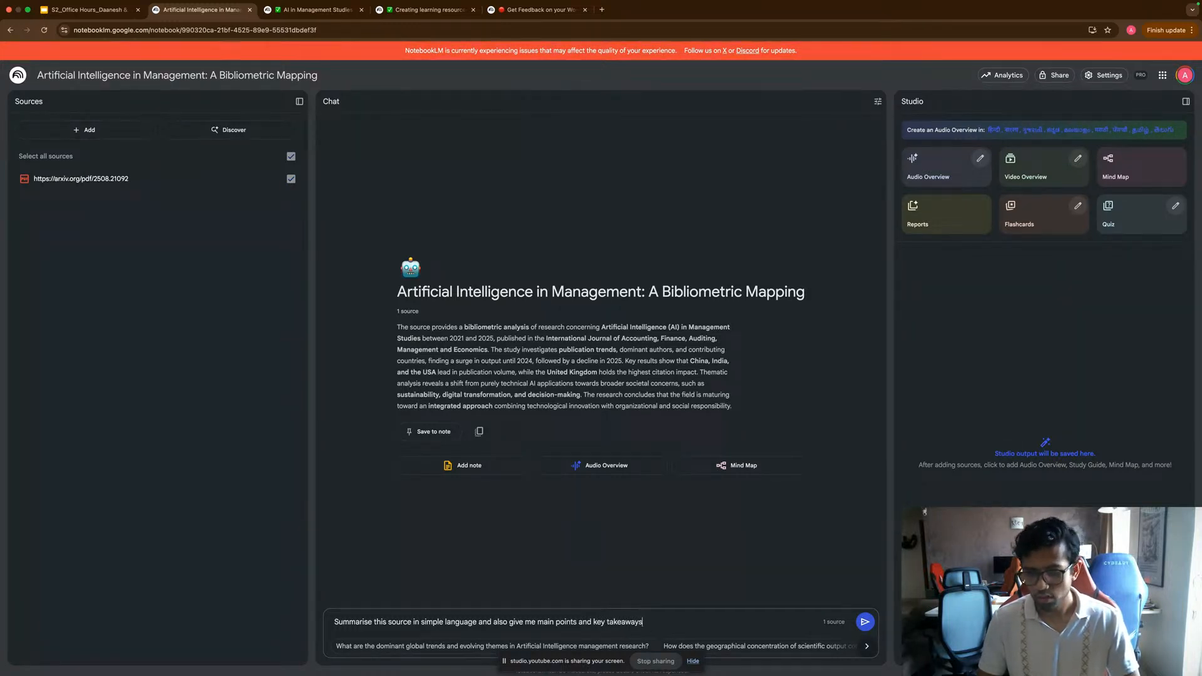
click(864, 623)
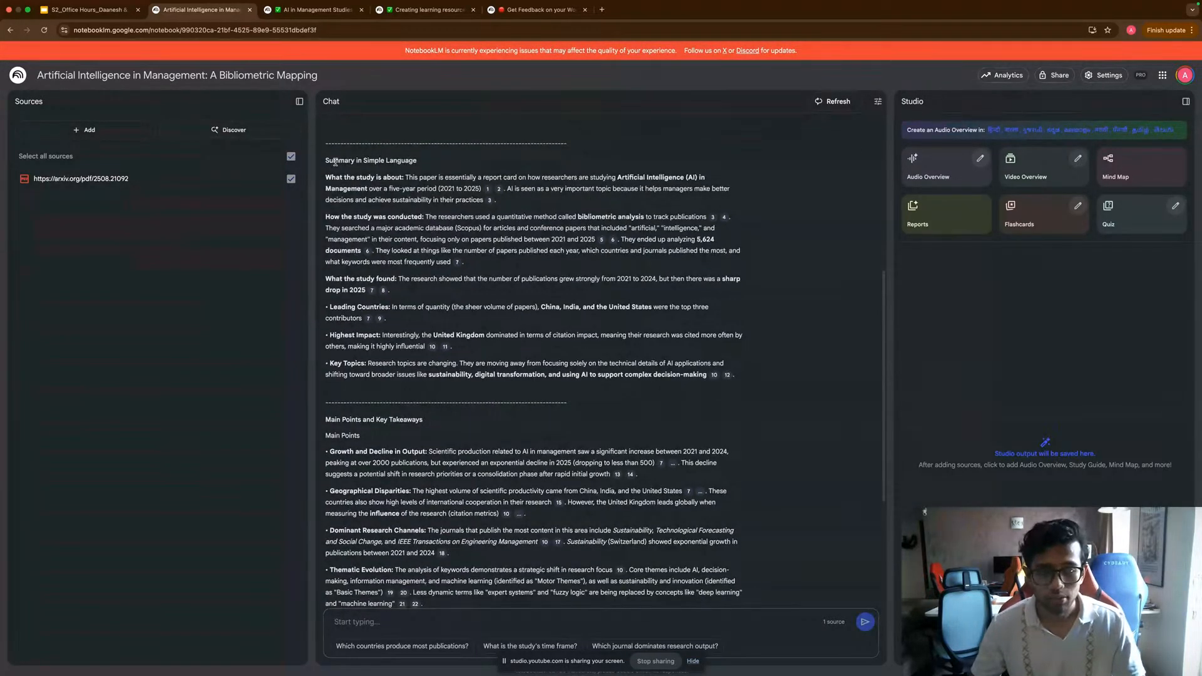
Review the chat answer, highlighting the simple-language summary, the "Main Points and Key Takeaways" heading and the first main point.
drag(333, 160, 568, 304)
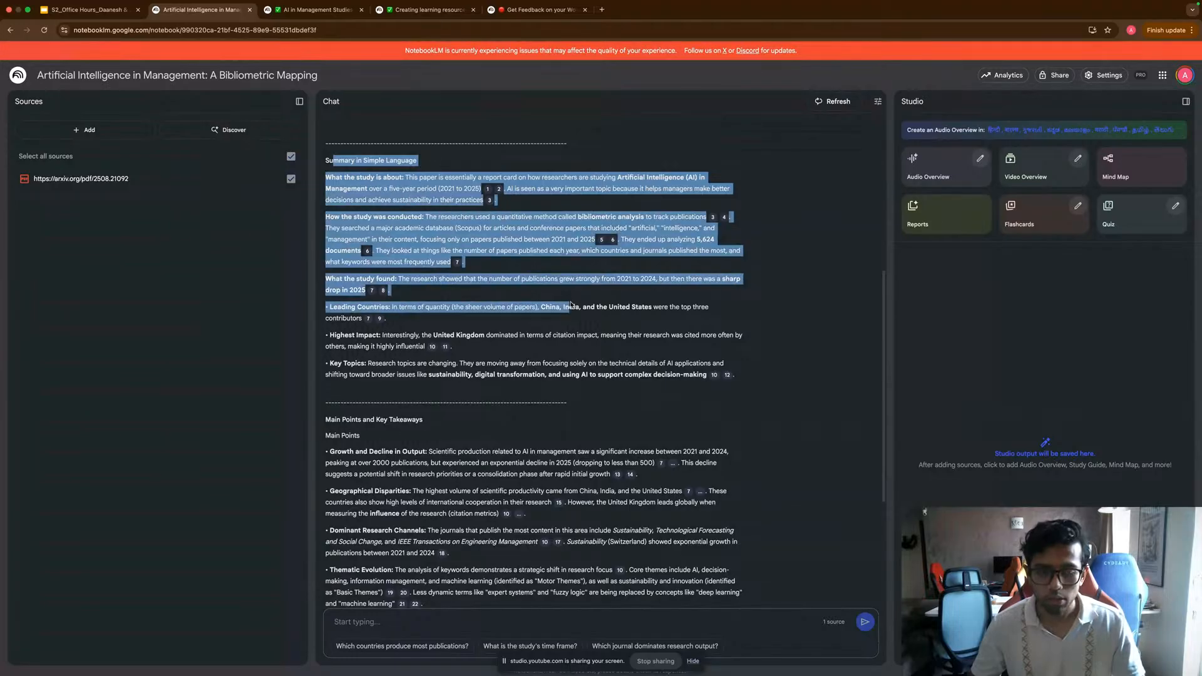
click(569, 302)
scroll(568, 302, down, 2)
scroll(569, 303, down, 2)
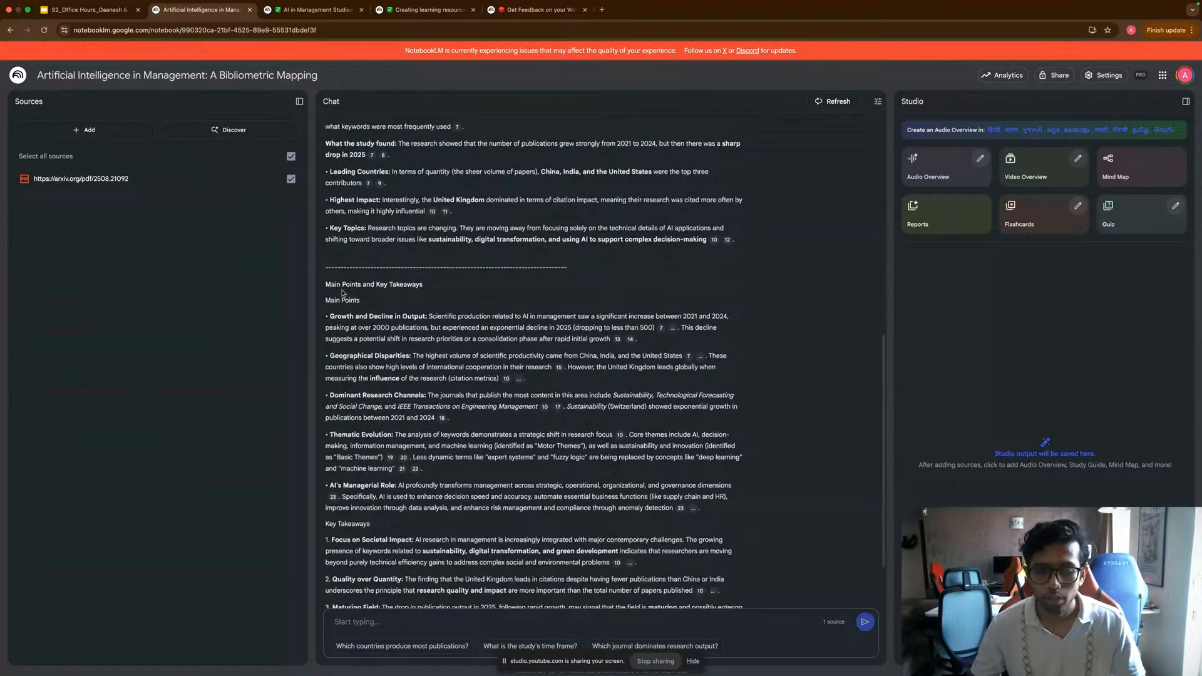
drag(440, 286, 322, 282)
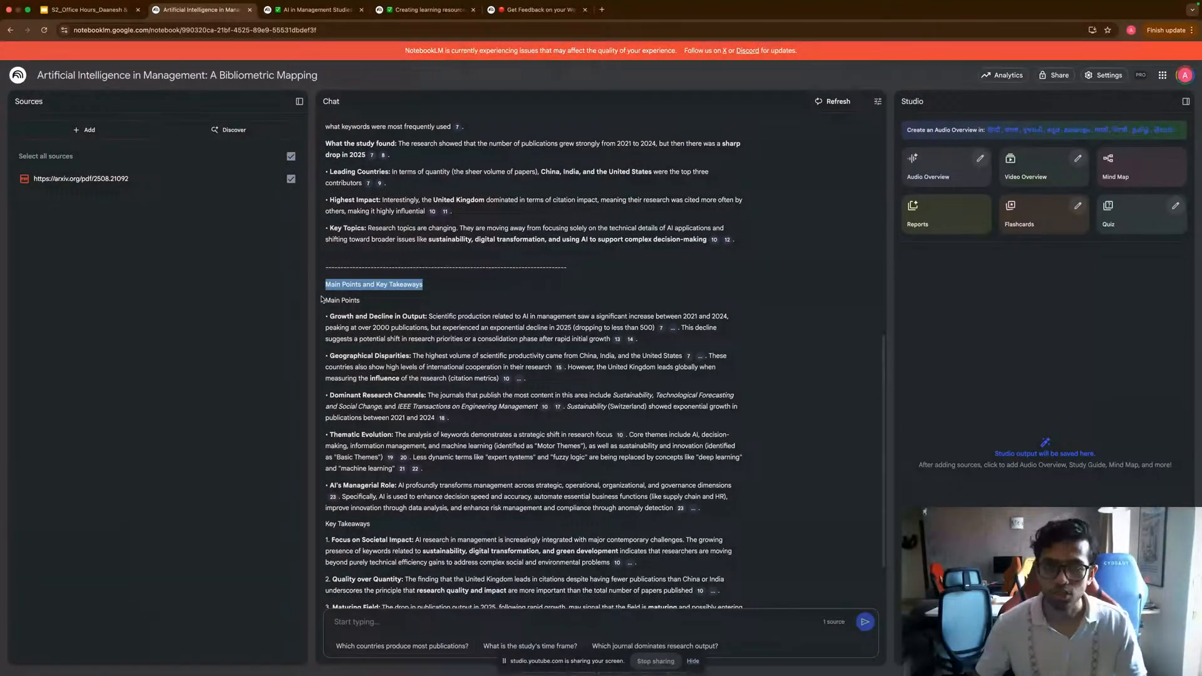
scroll(362, 317, down, 3)
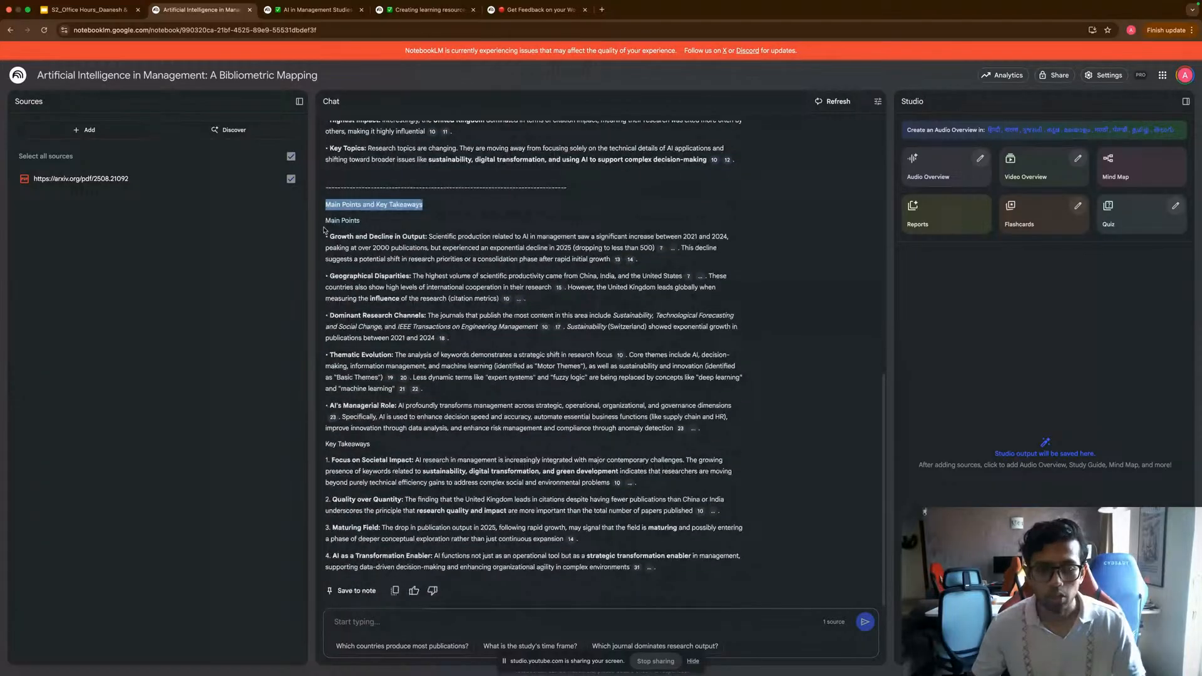
drag(330, 237, 409, 234)
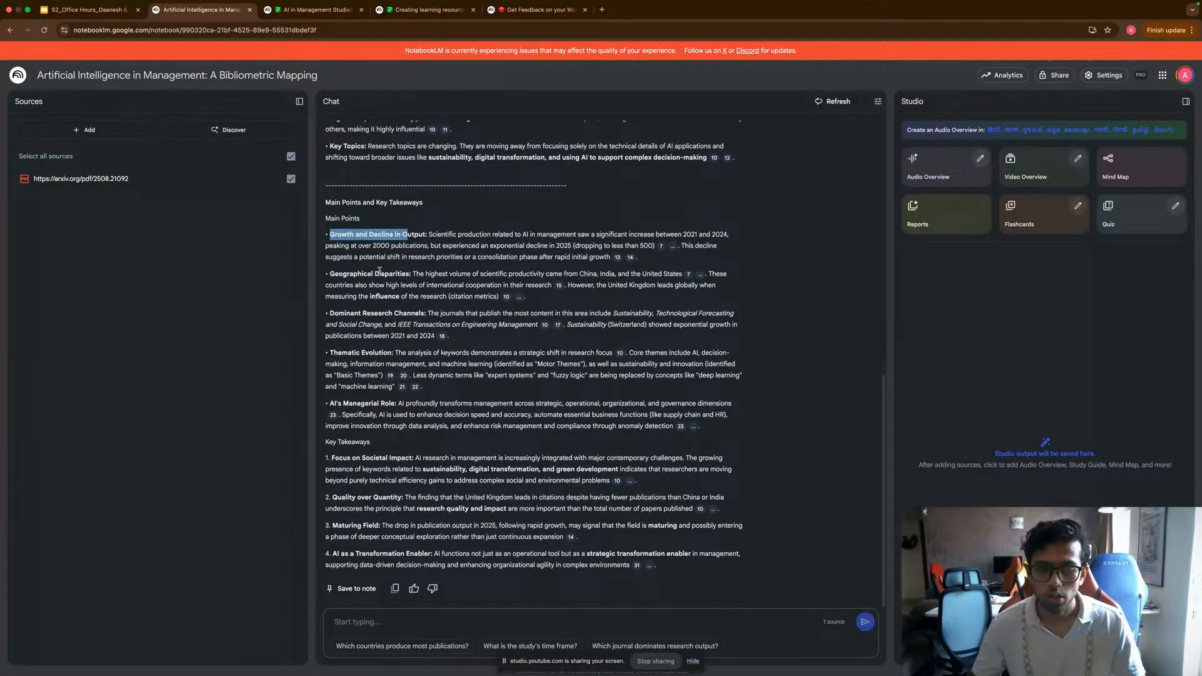
Highlight the remaining main-point headings in the answer, from Geographical Disparities to Thematic Evolution, and point out the Key Takeaways section.
drag(356, 275, 377, 276)
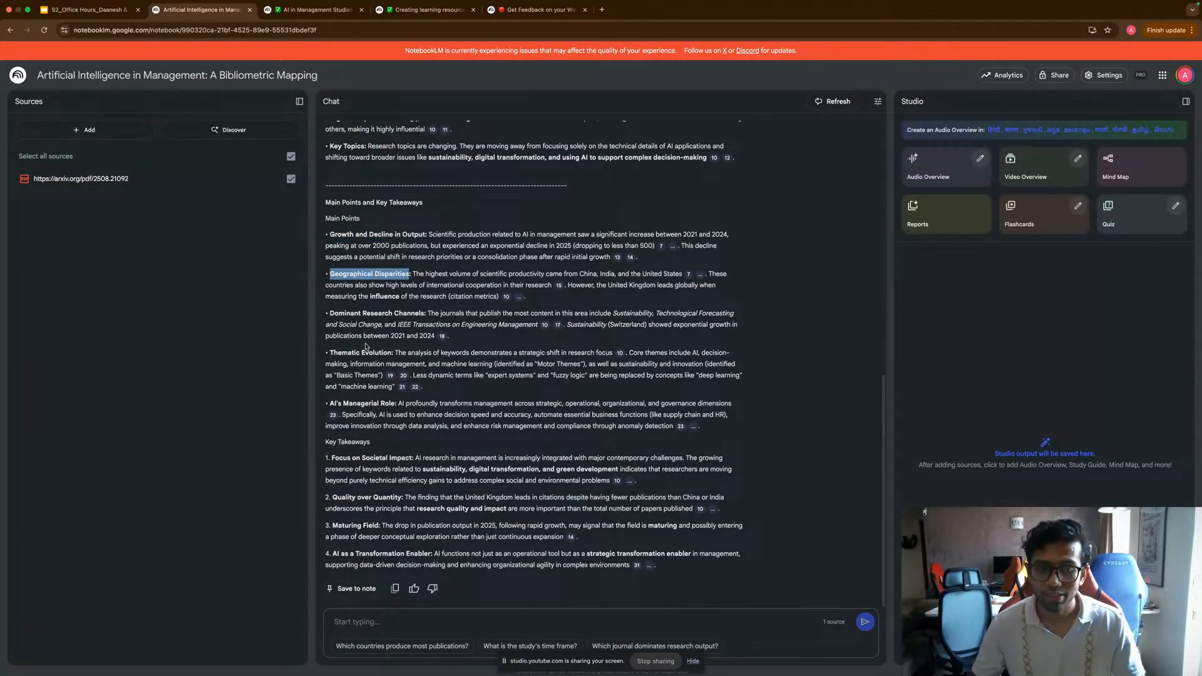
drag(330, 313, 394, 314)
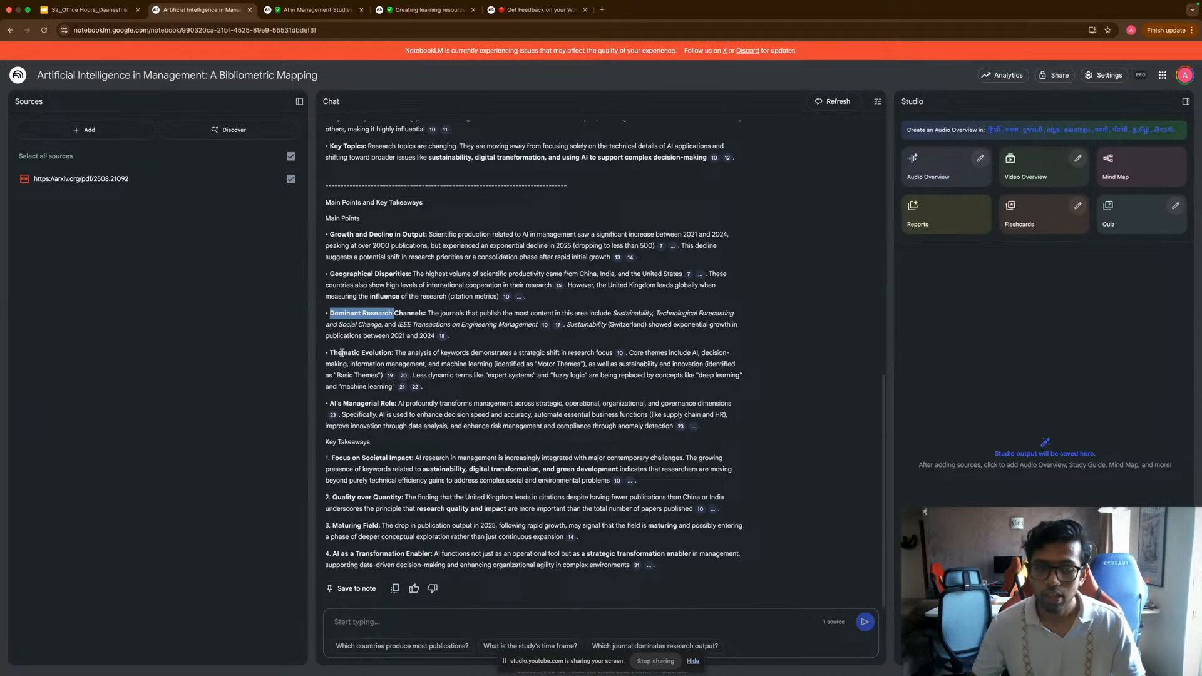
drag(342, 353, 369, 357)
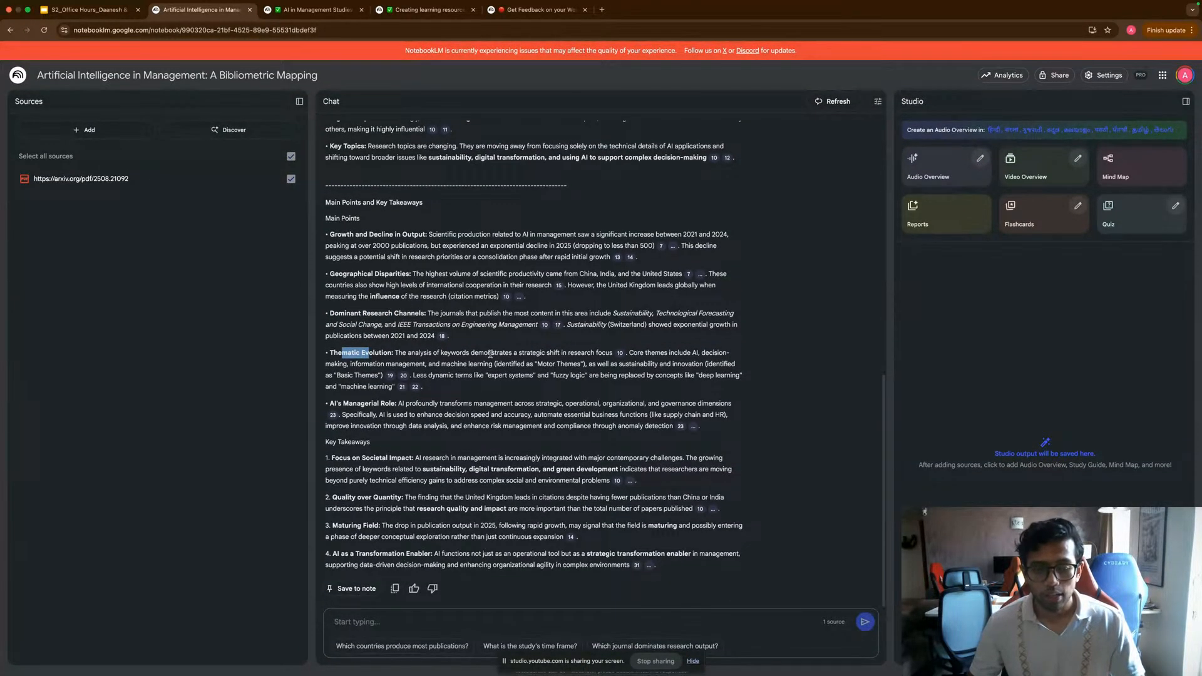
click(373, 447)
drag(373, 446, 313, 443)
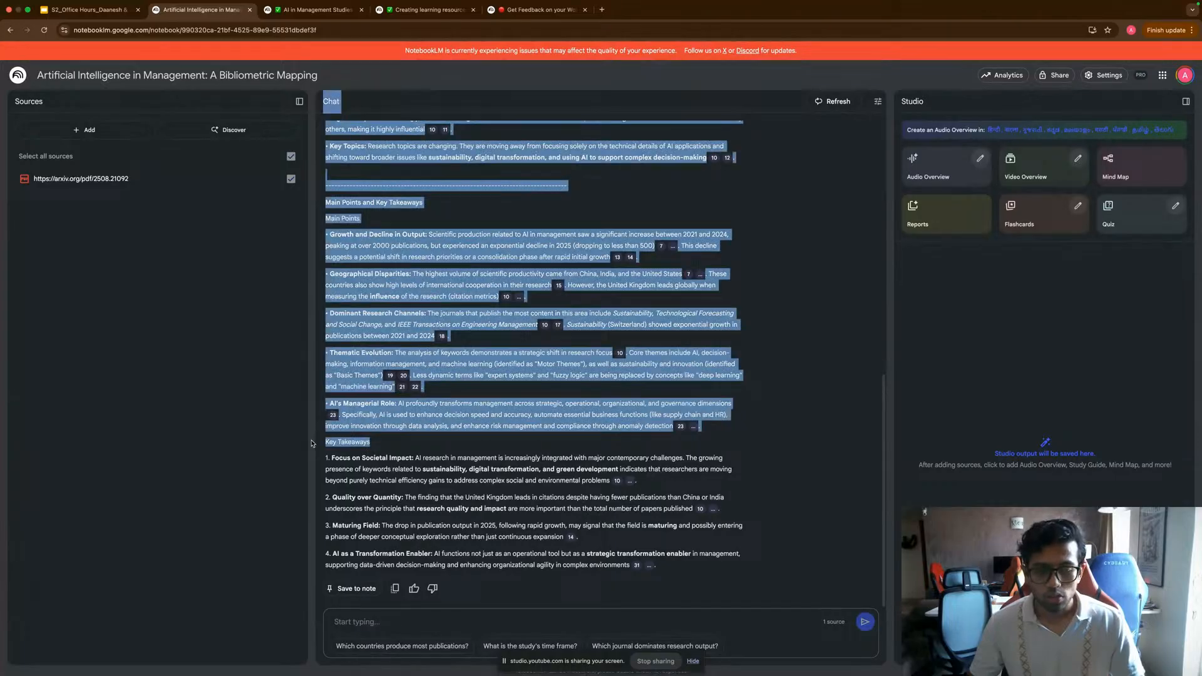
click(367, 452)
scroll(374, 437, down, 1)
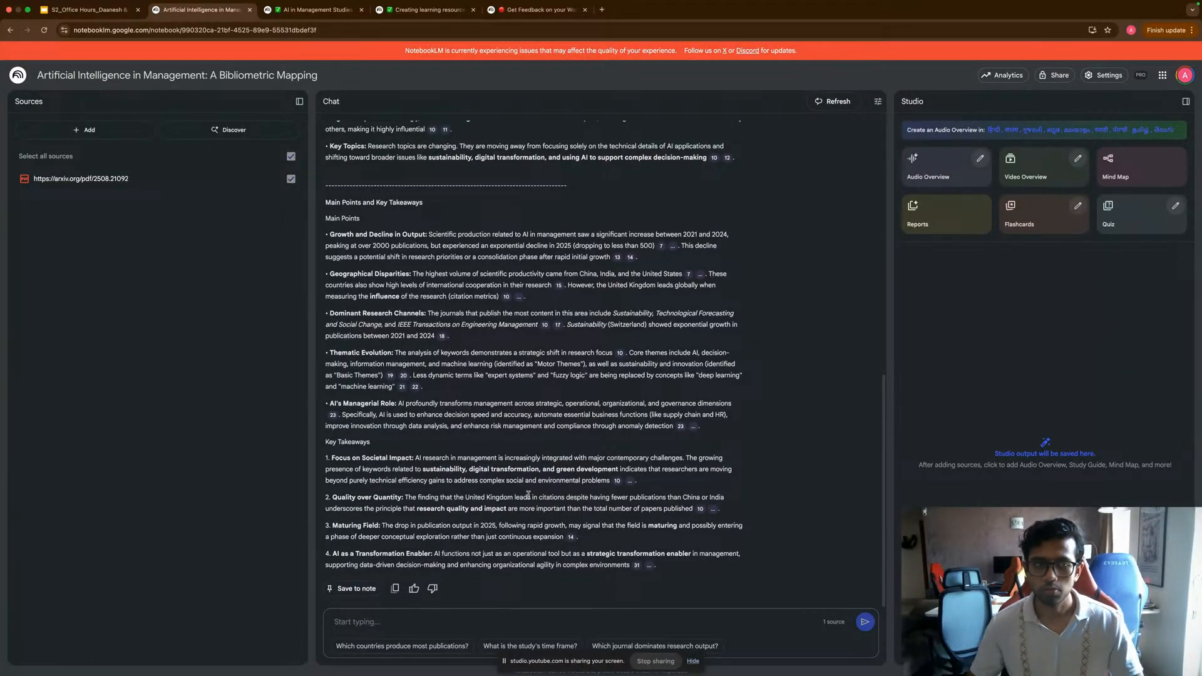
Review the chat from the notebook overview through the simple-language summary and main points.
scroll(458, 390, up, 15)
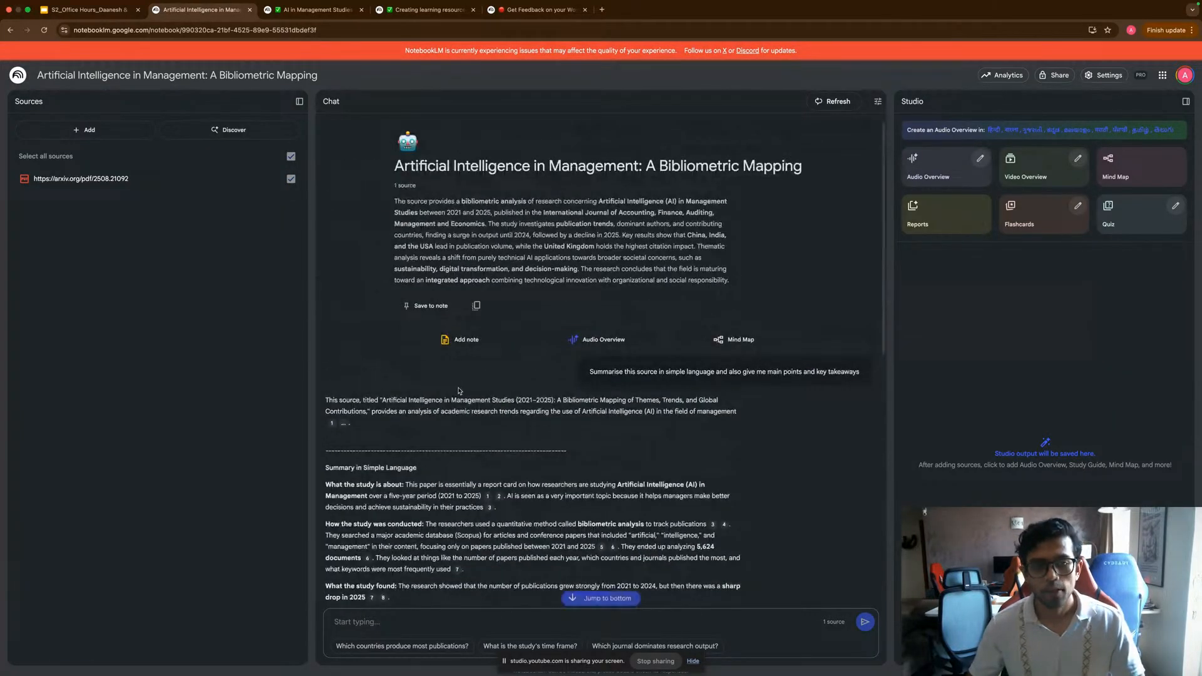
scroll(459, 391, down, 6)
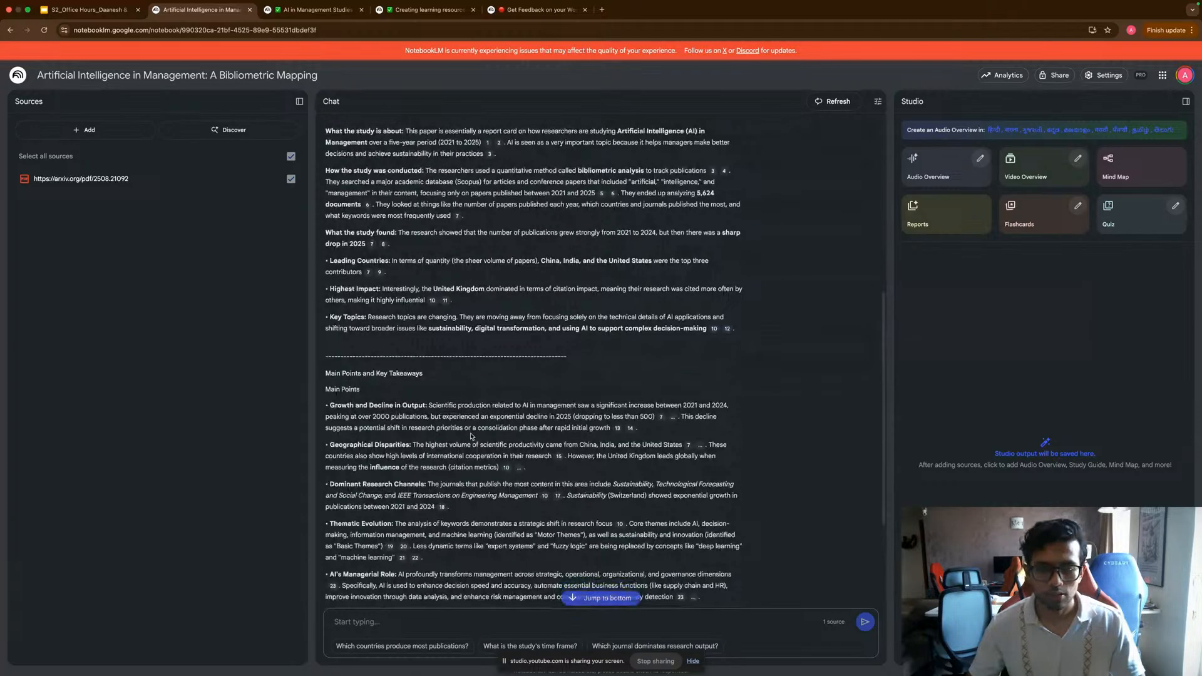
scroll(471, 437, up, 1)
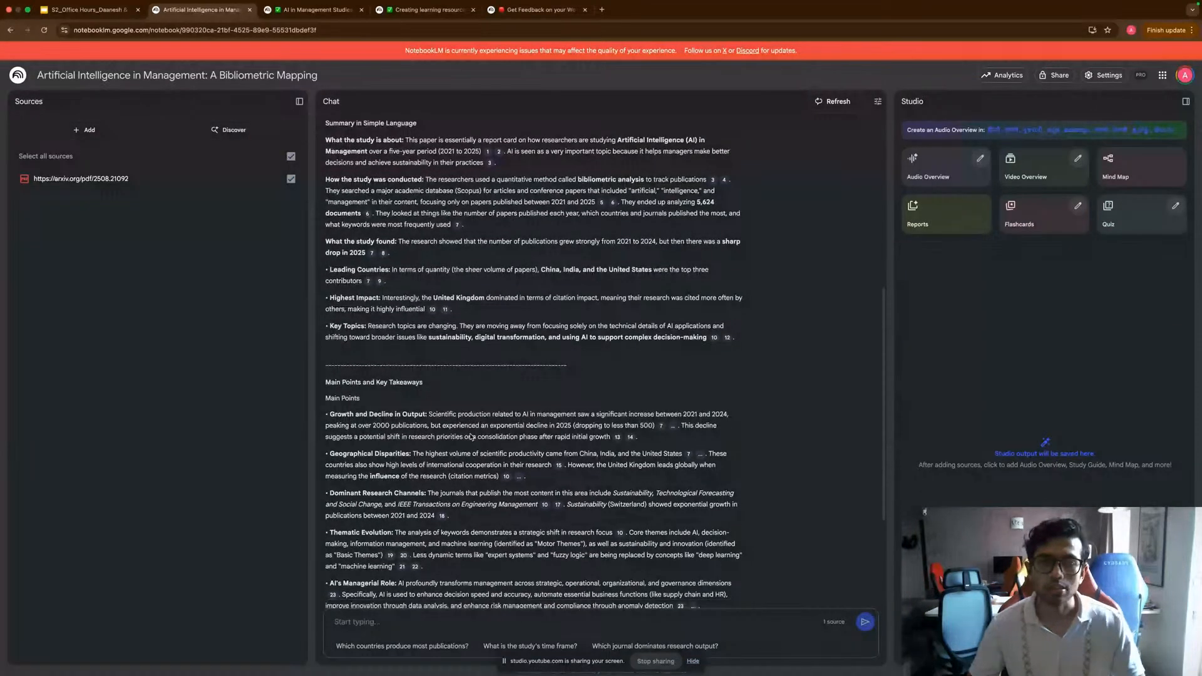
scroll(456, 364, down, 1)
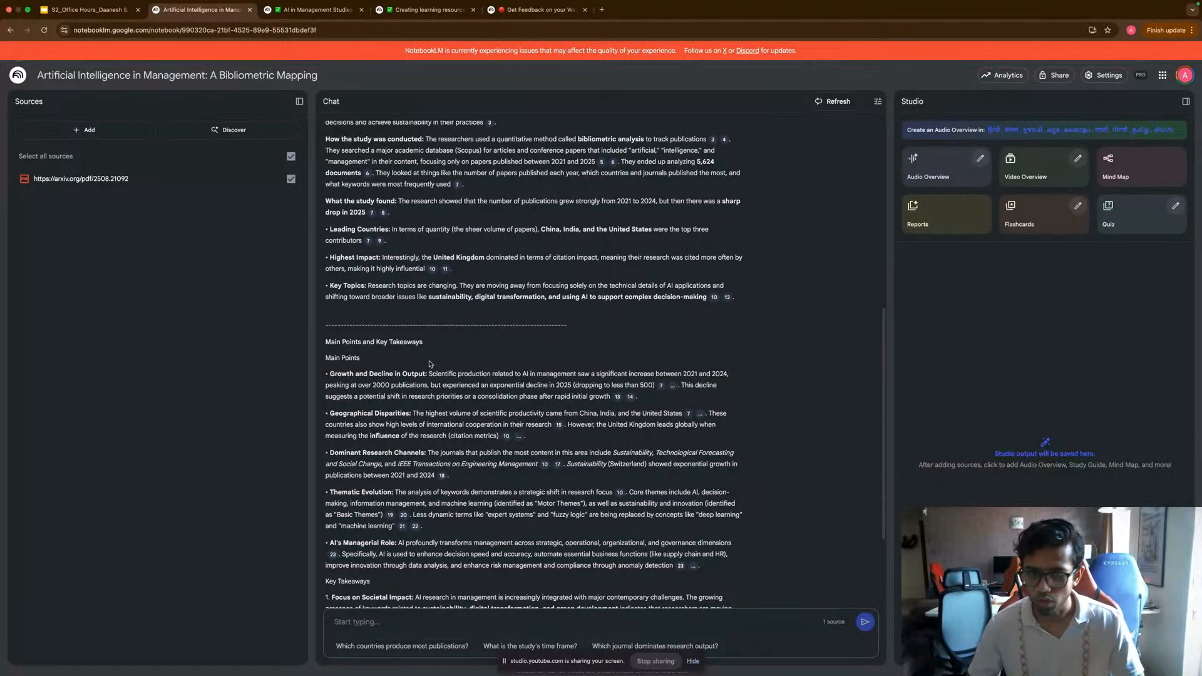
scroll(429, 360, down, 2)
scroll(431, 368, up, 2)
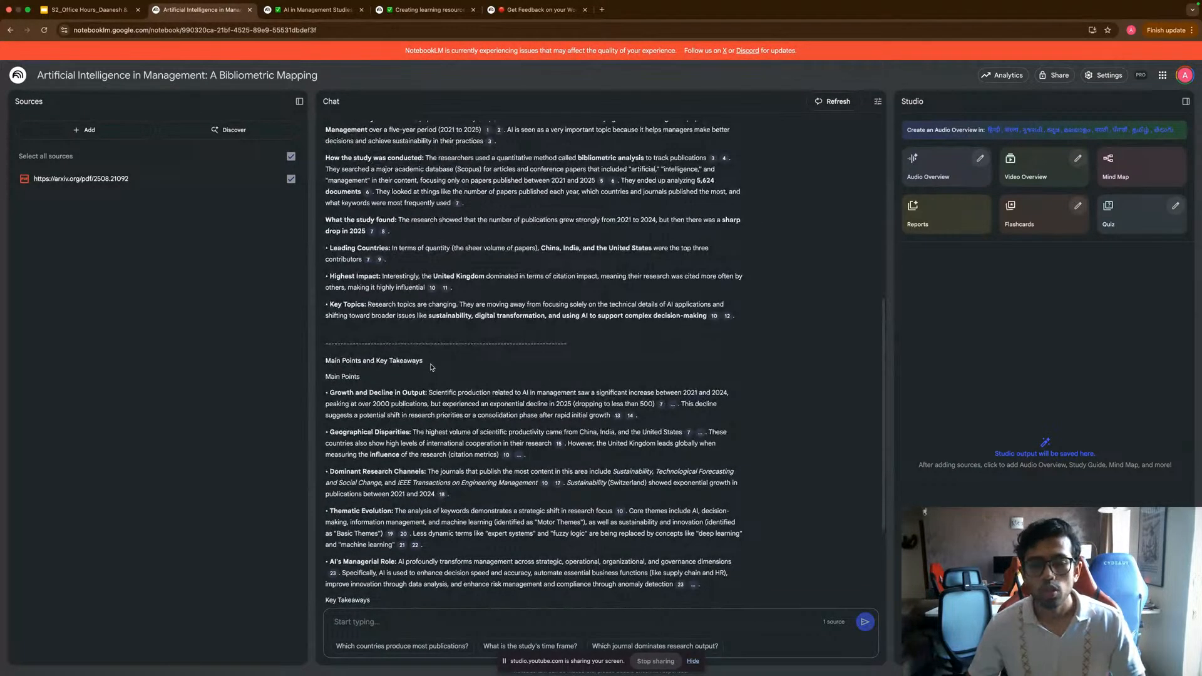
scroll(431, 368, up, 1)
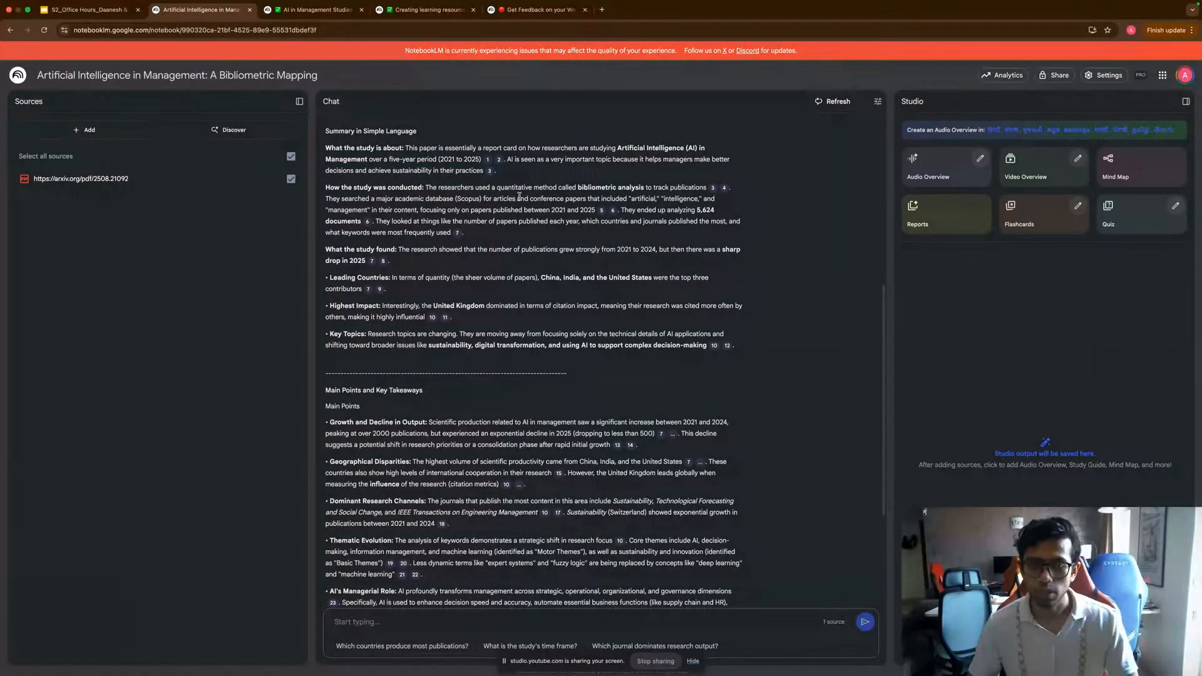
Open citation 7 at the end of "How the study was conducted", examine the cited passage in the source, and close the source view.
click(457, 233)
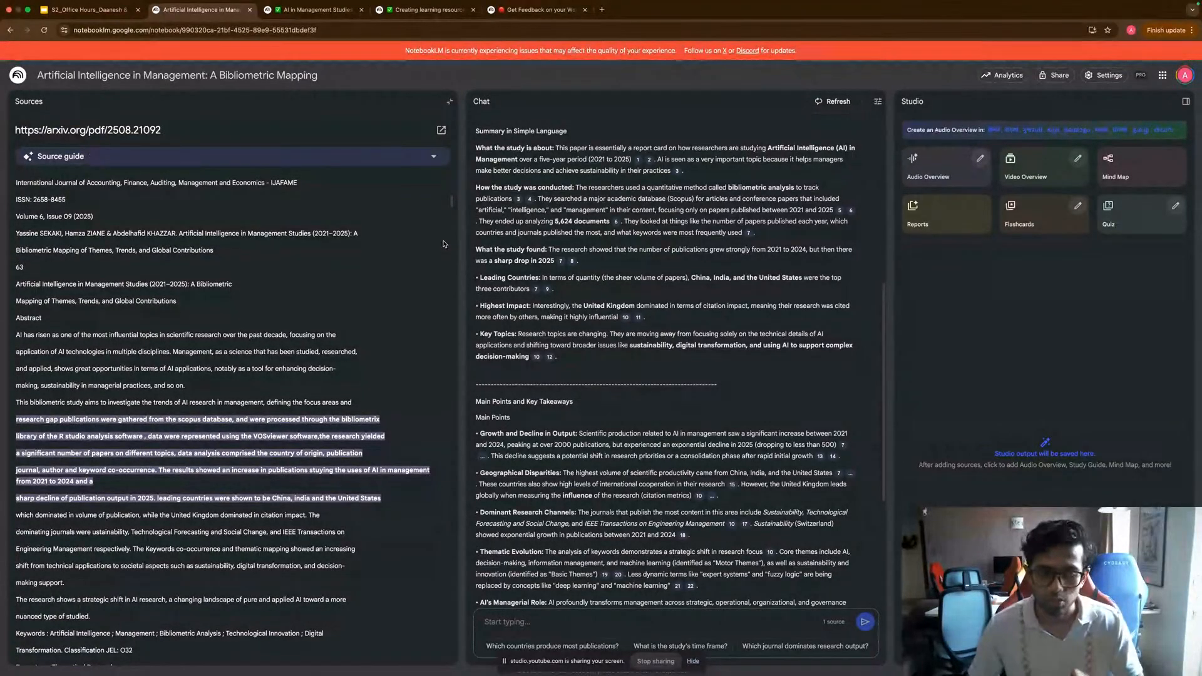
scroll(325, 265, down, 1)
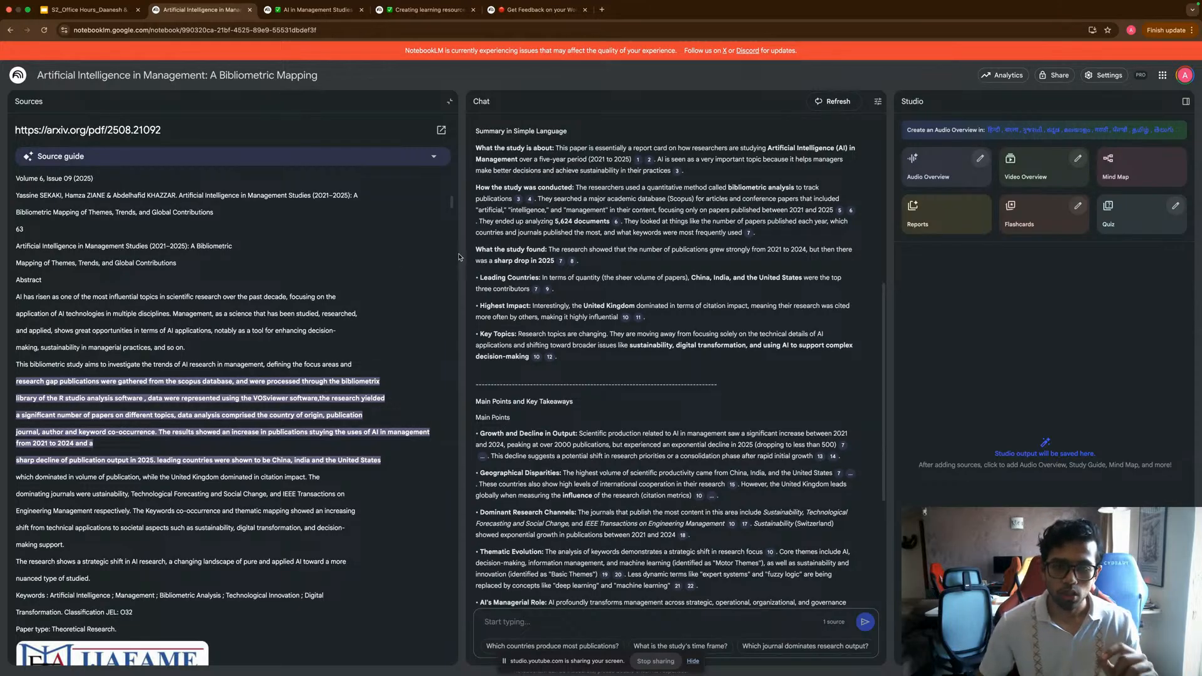
scroll(401, 342, down, 1)
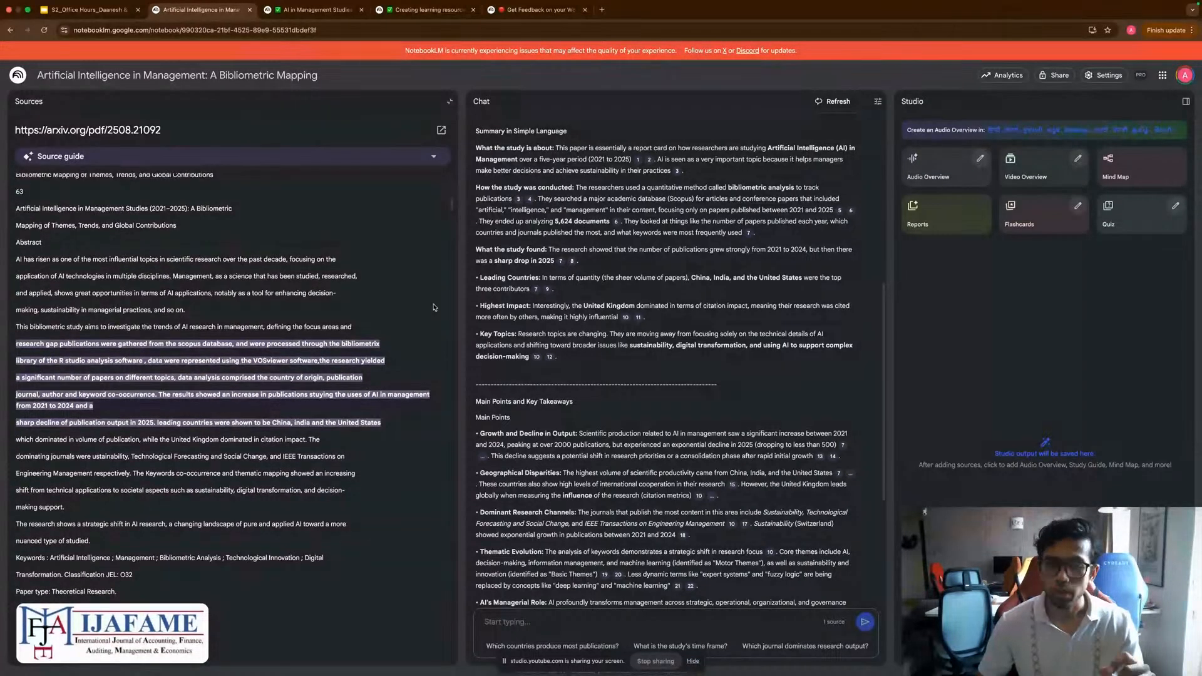
scroll(436, 305, down, 1)
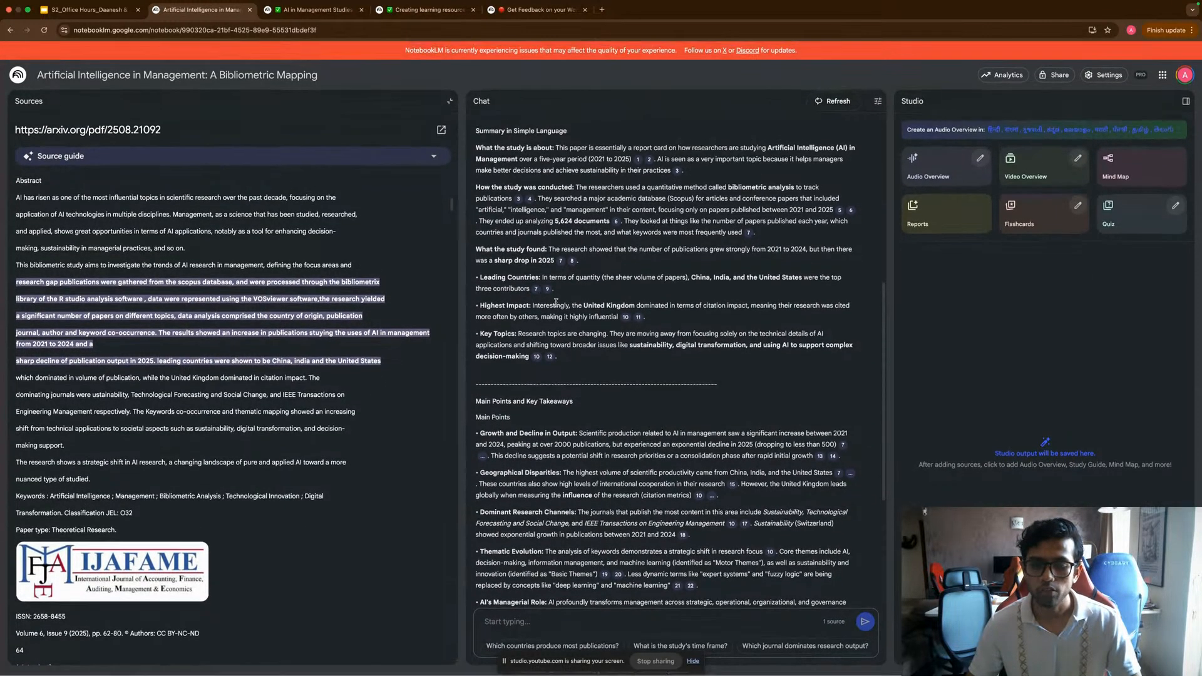
scroll(563, 304, down, 1)
scroll(563, 304, down, 3)
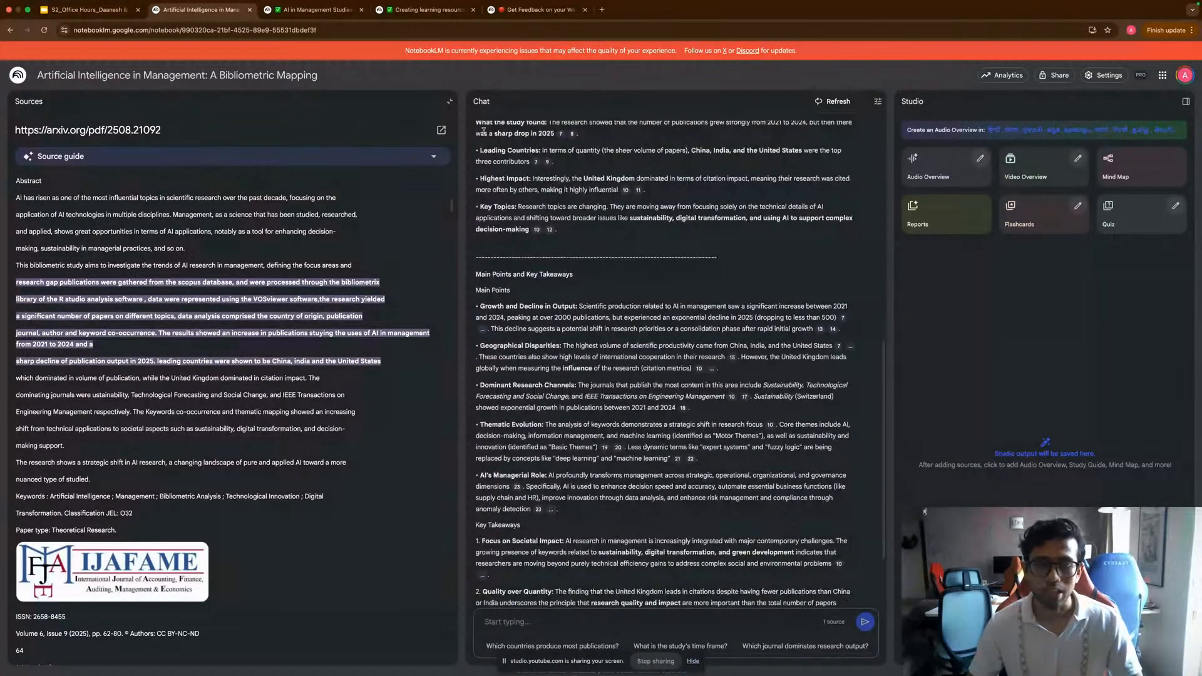
click(449, 101)
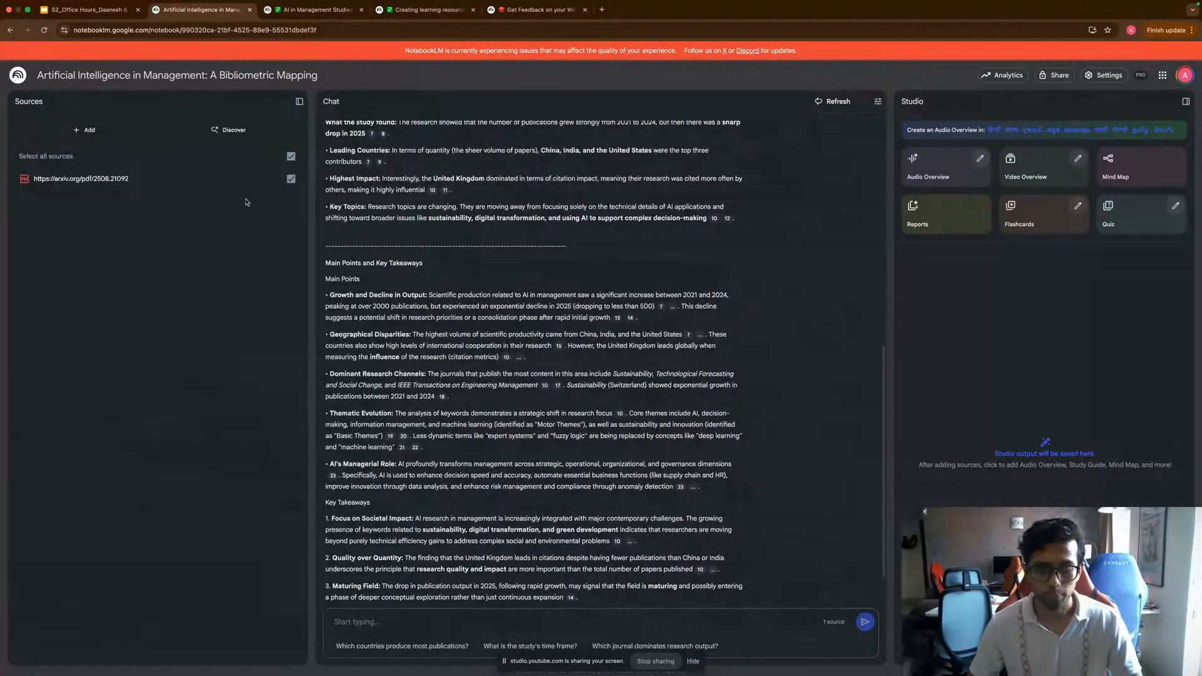
Compare the answer's simple-language summary with its main points and key takeaways once more.
scroll(529, 246, down, 2)
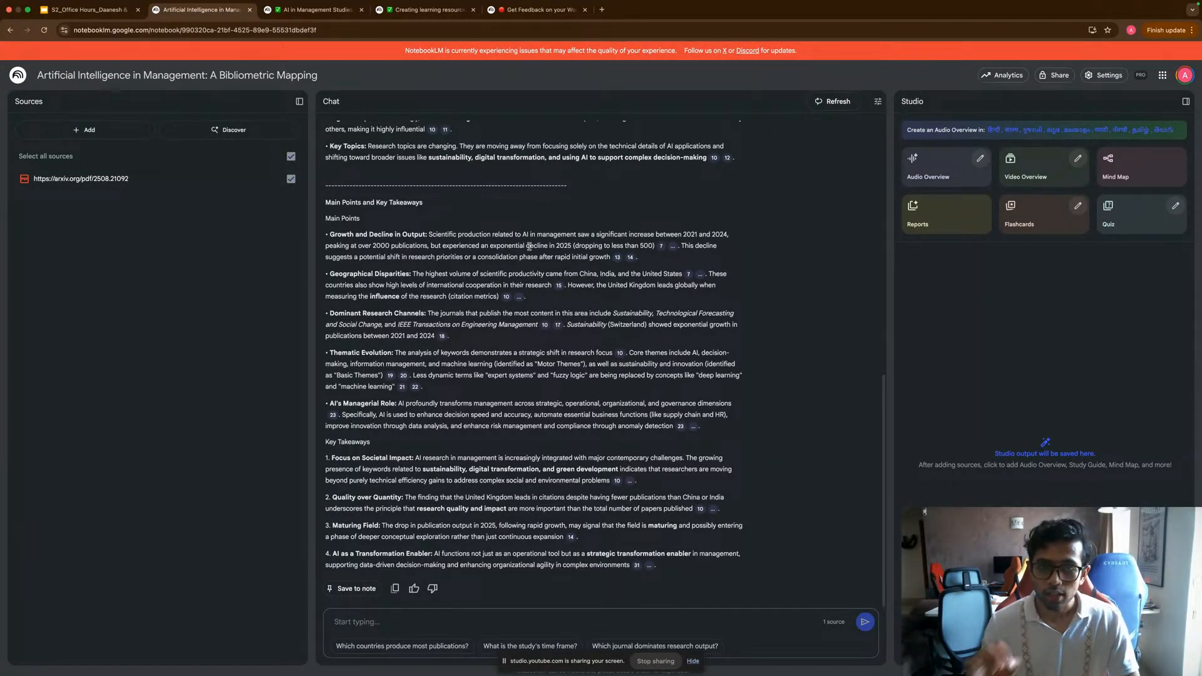
scroll(566, 287, up, 3)
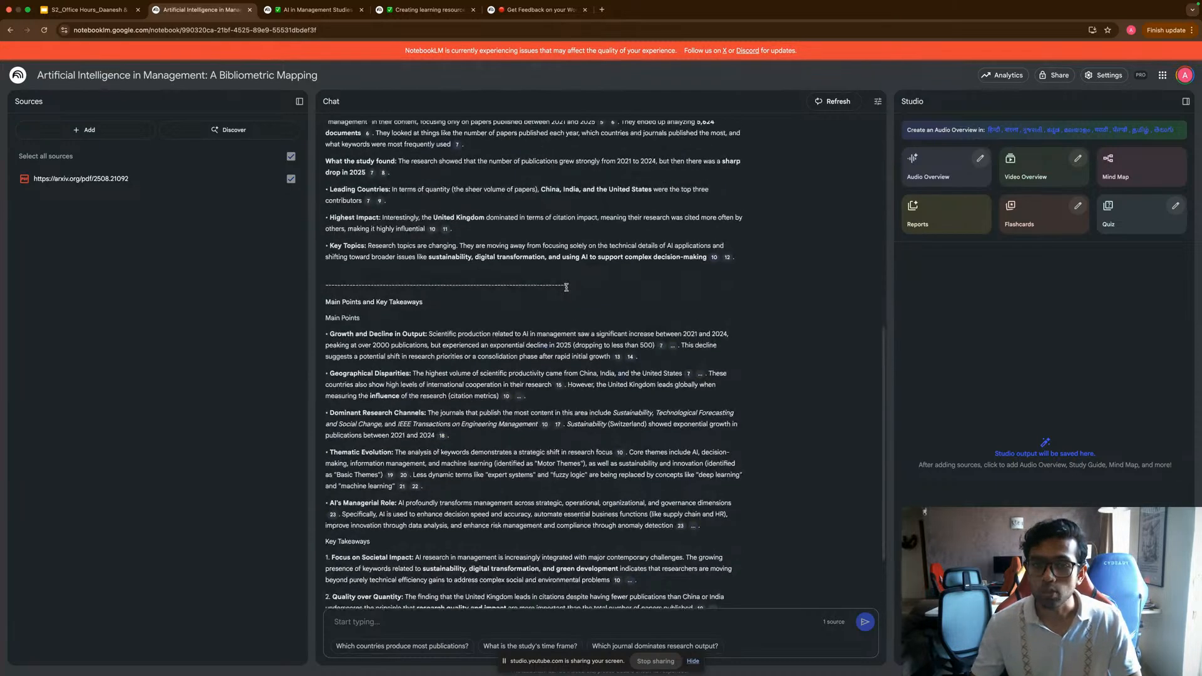
scroll(566, 287, up, 10)
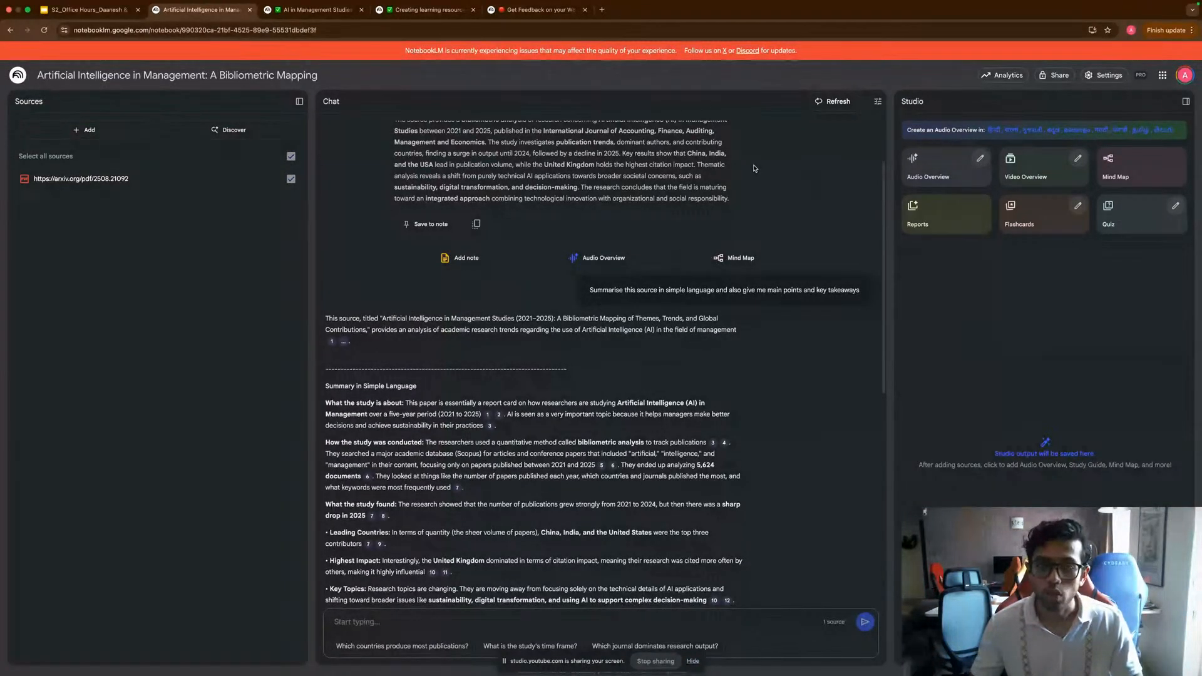
scroll(723, 201, down, 5)
scroll(723, 201, down, 1)
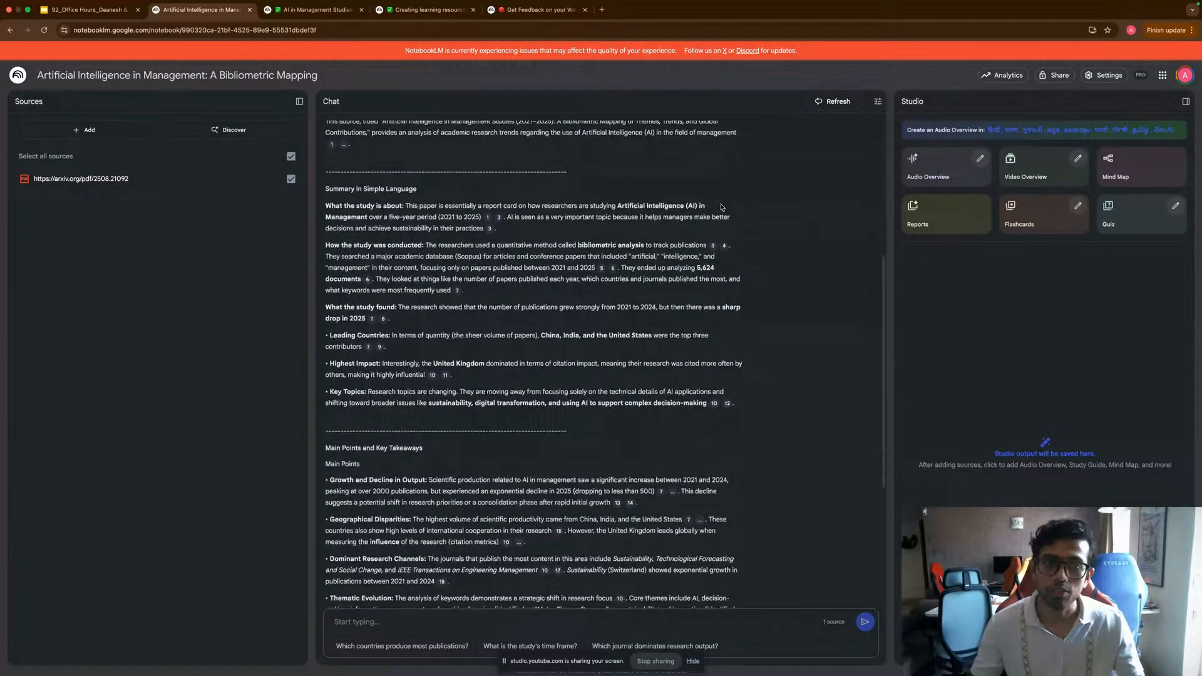
scroll(715, 207, down, 8)
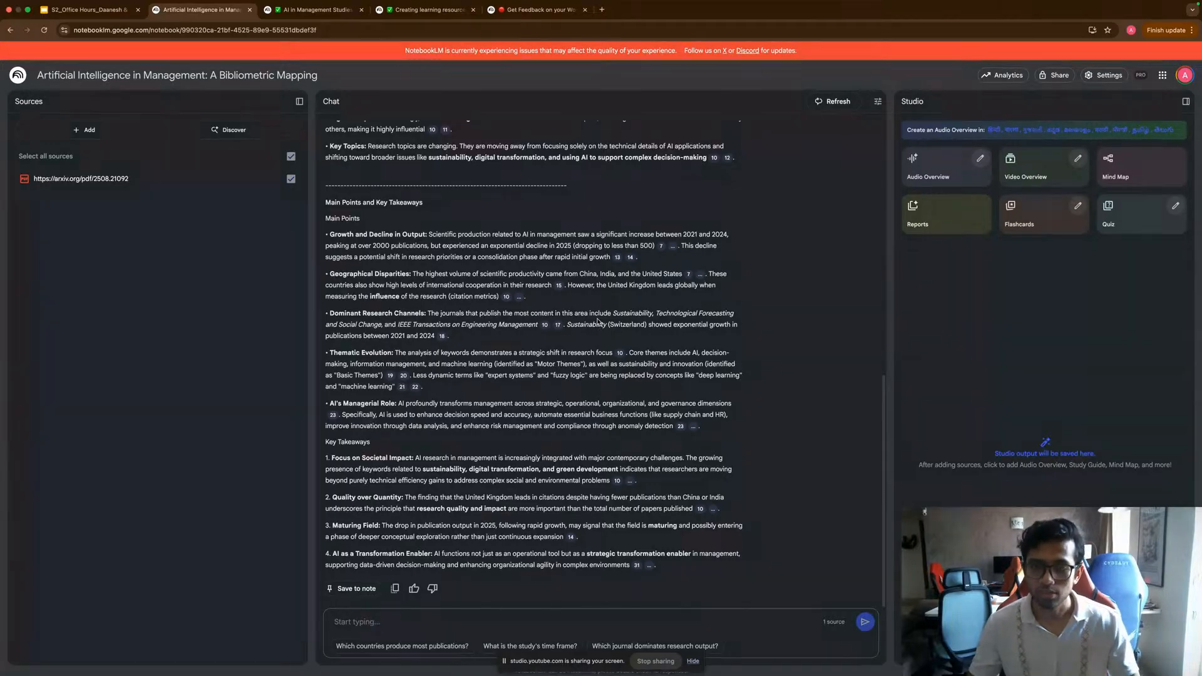
scroll(584, 322, up, 5)
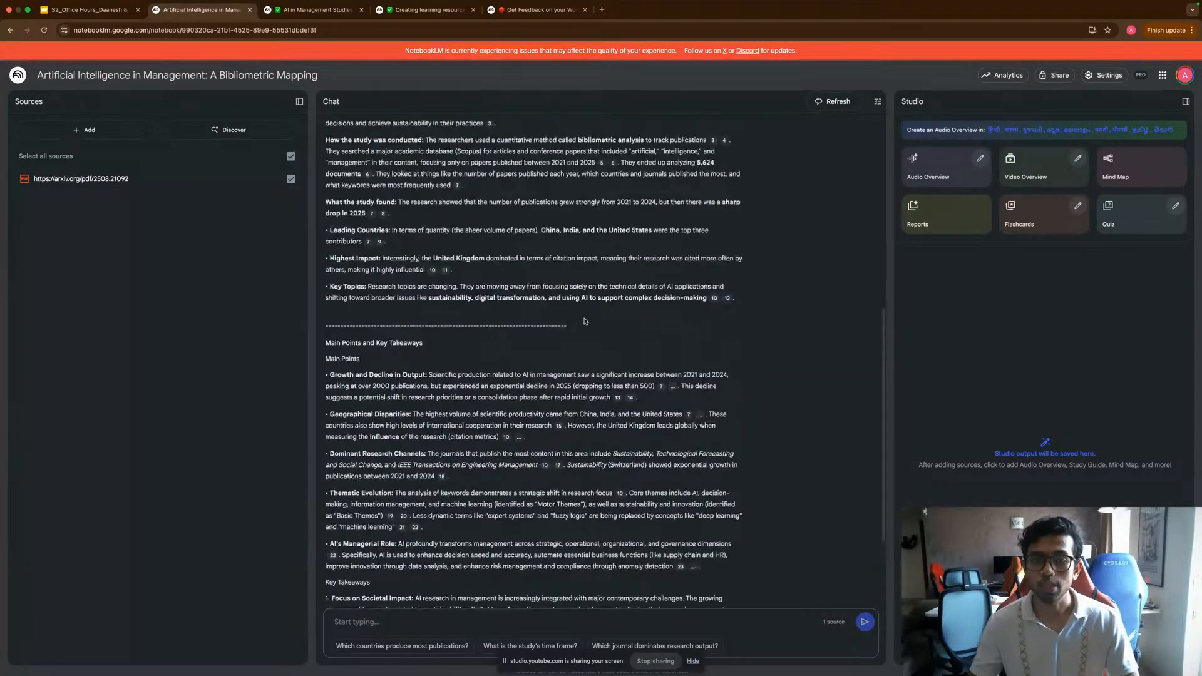
scroll(585, 319, down, 1)
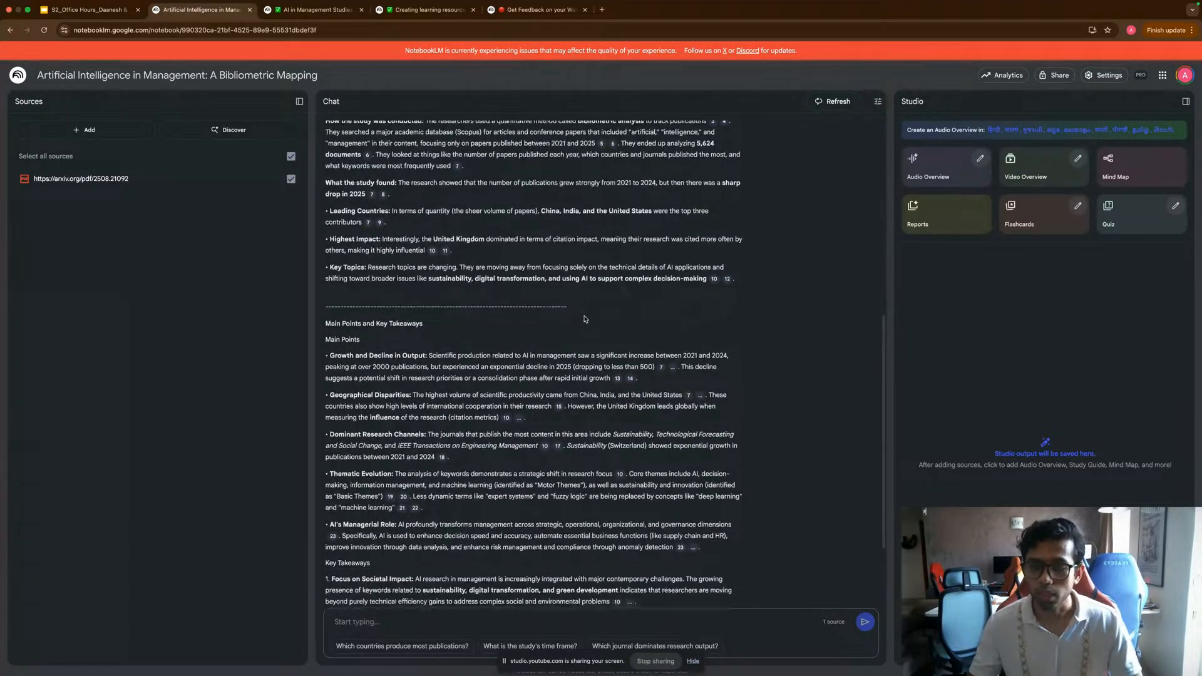
Save the chat answer as a note, open the saved note to read through it, and close it again.
scroll(439, 426, down, 3)
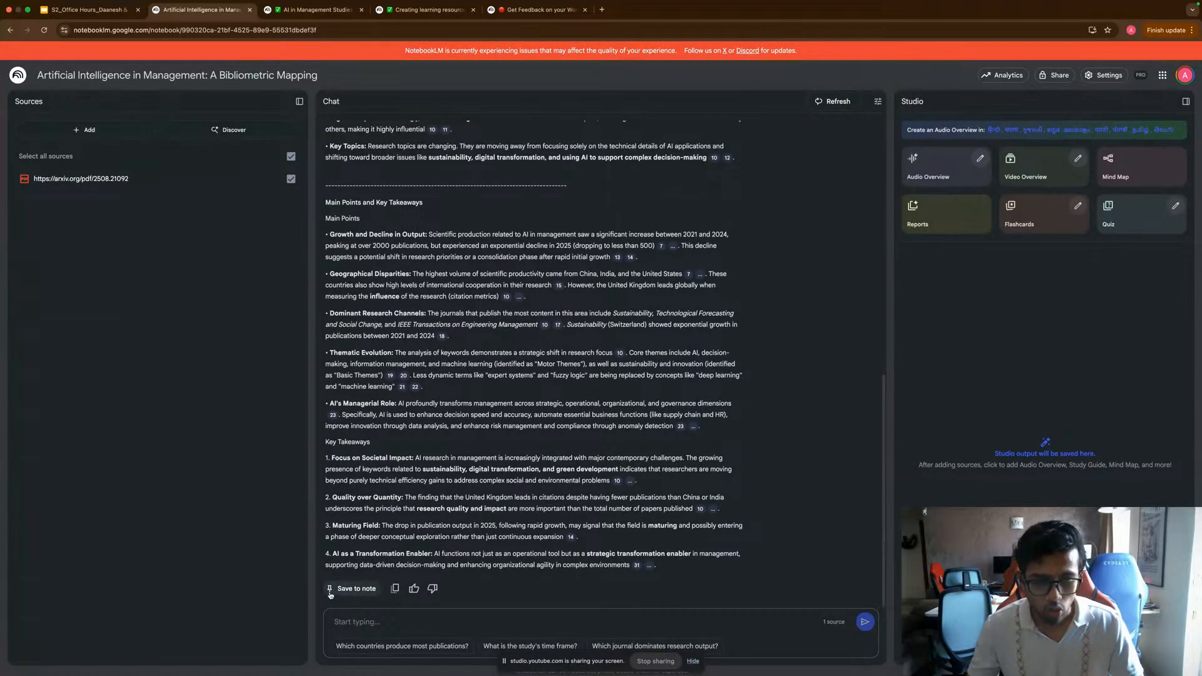
click(357, 590)
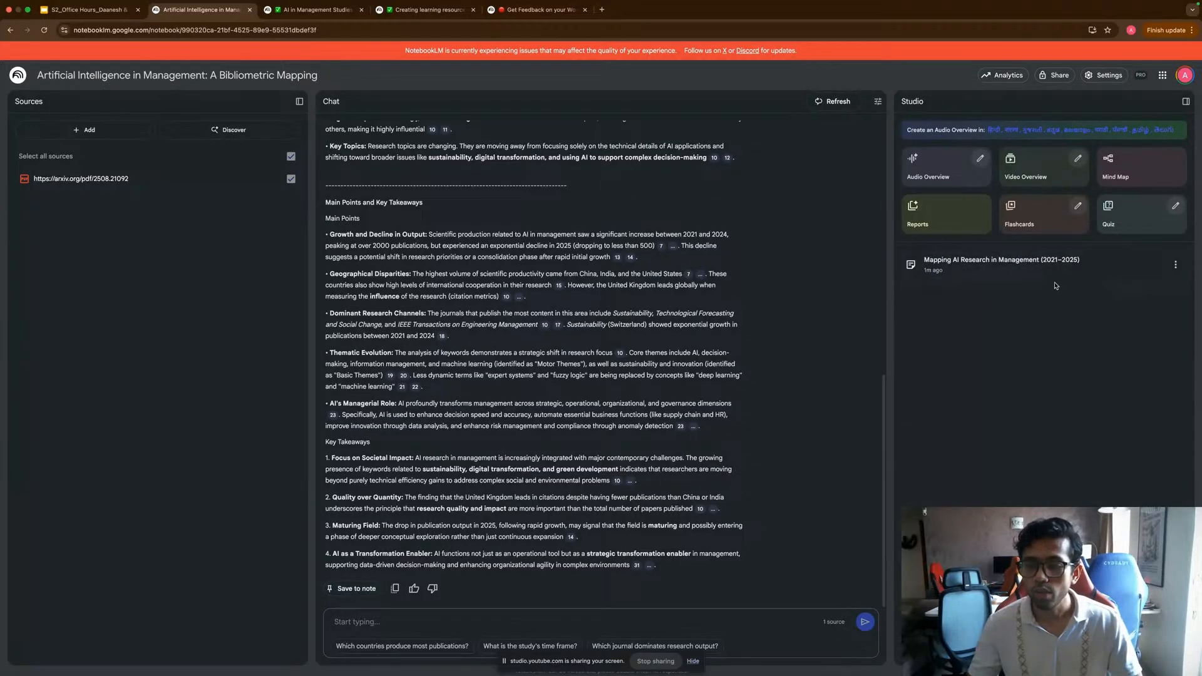
click(1015, 268)
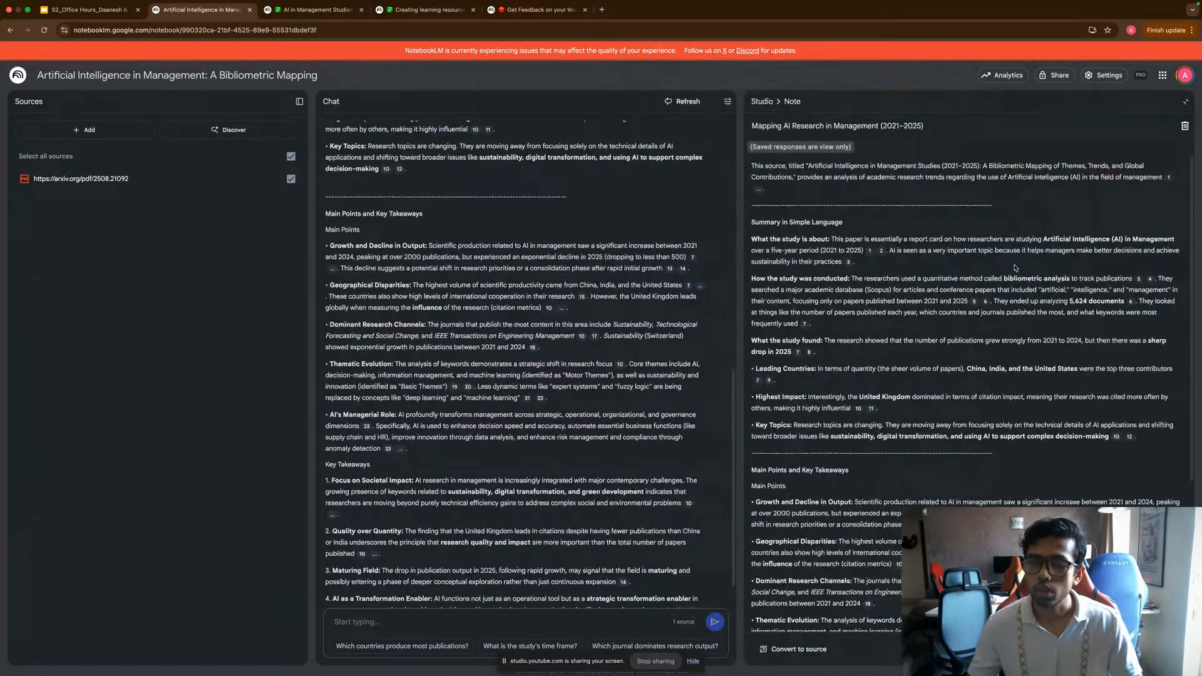
scroll(1017, 294, down, 8)
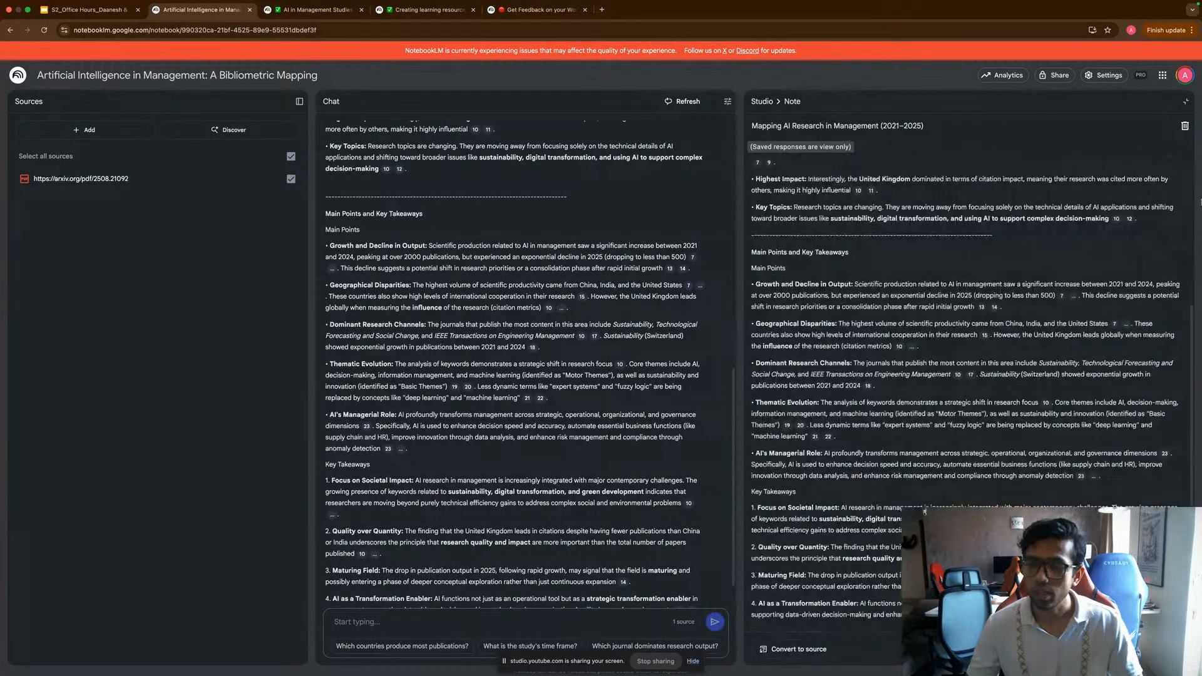
click(1186, 102)
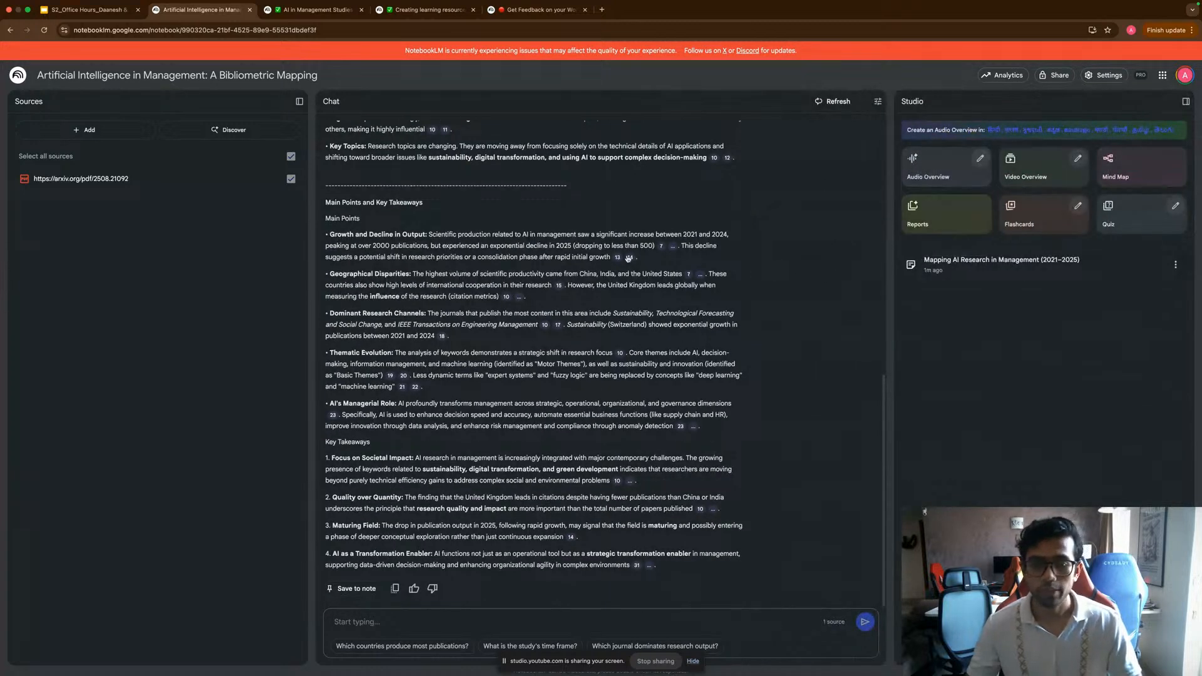
Discover new web sources for the notebook using the description "I want to learn about AI in Management Studies".
scroll(522, 212, up, 15)
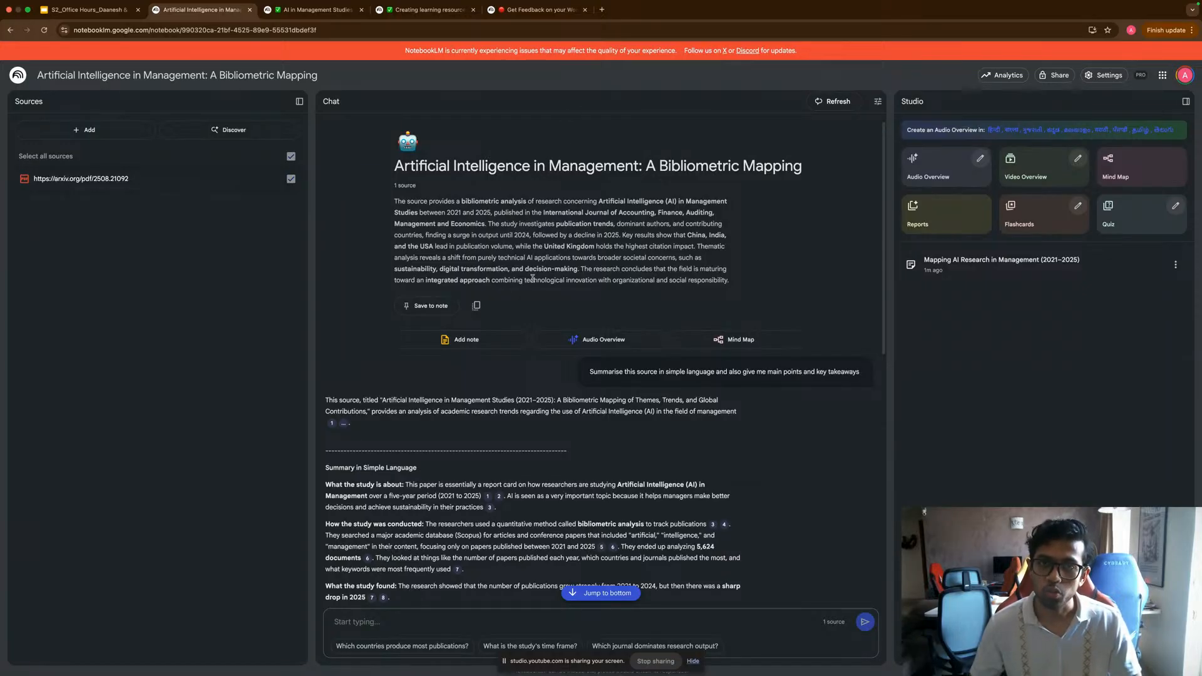
scroll(535, 362, down, 15)
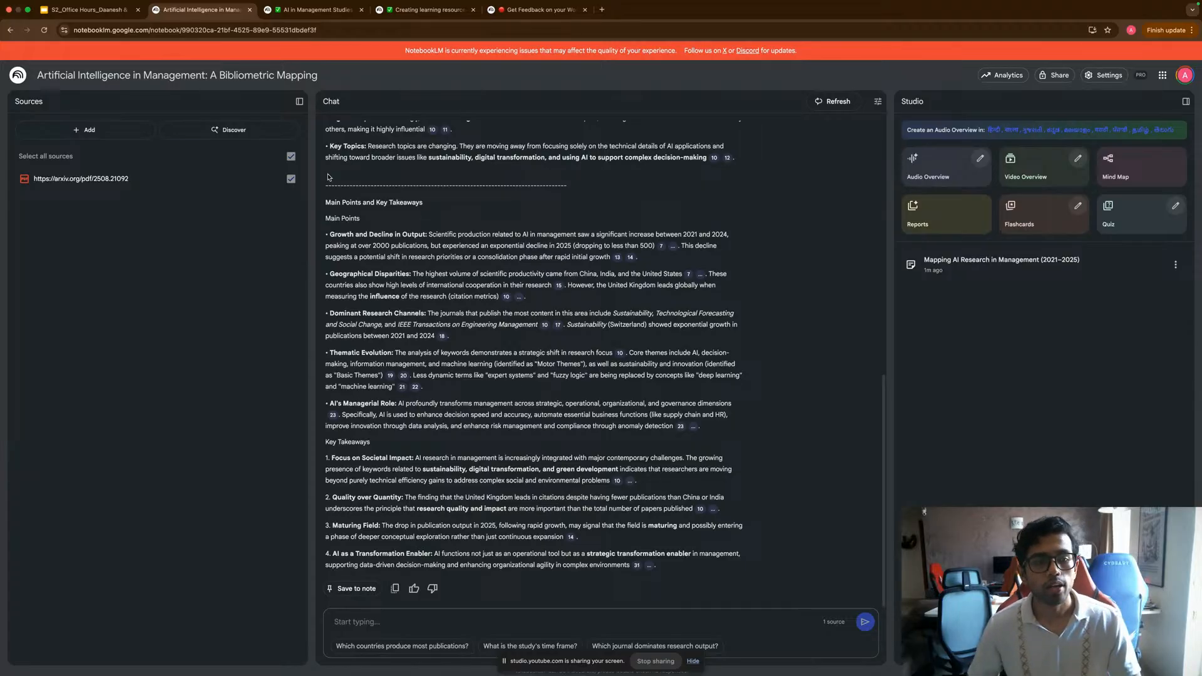
click(254, 131)
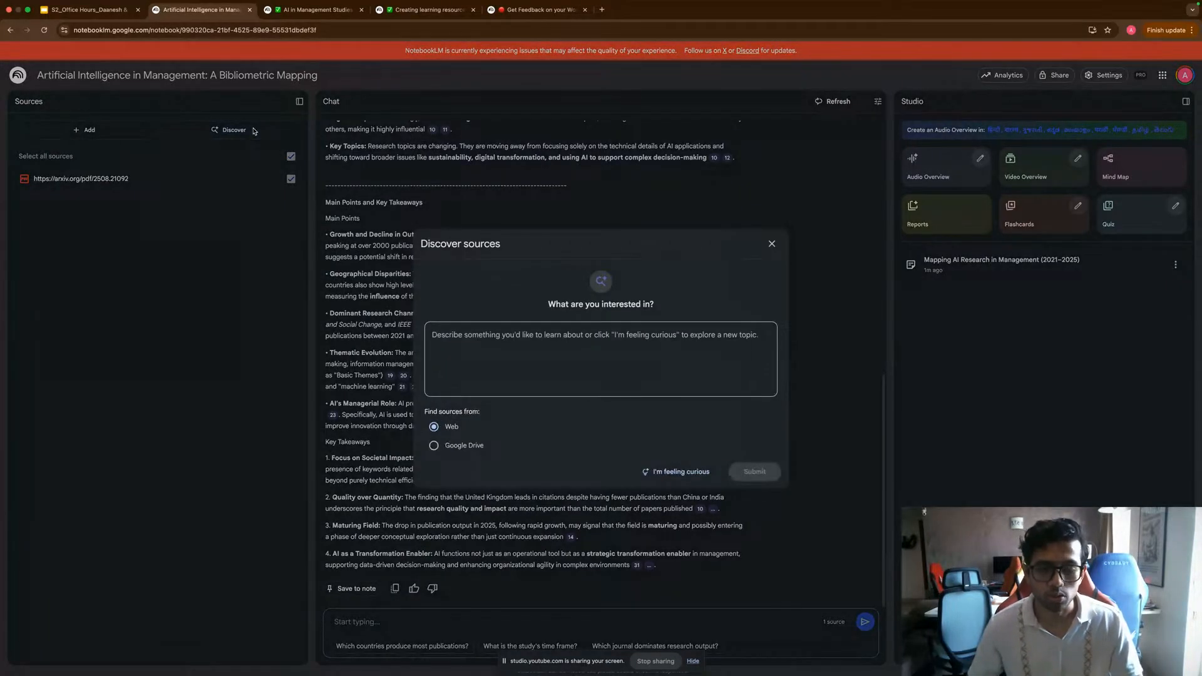
click(524, 332)
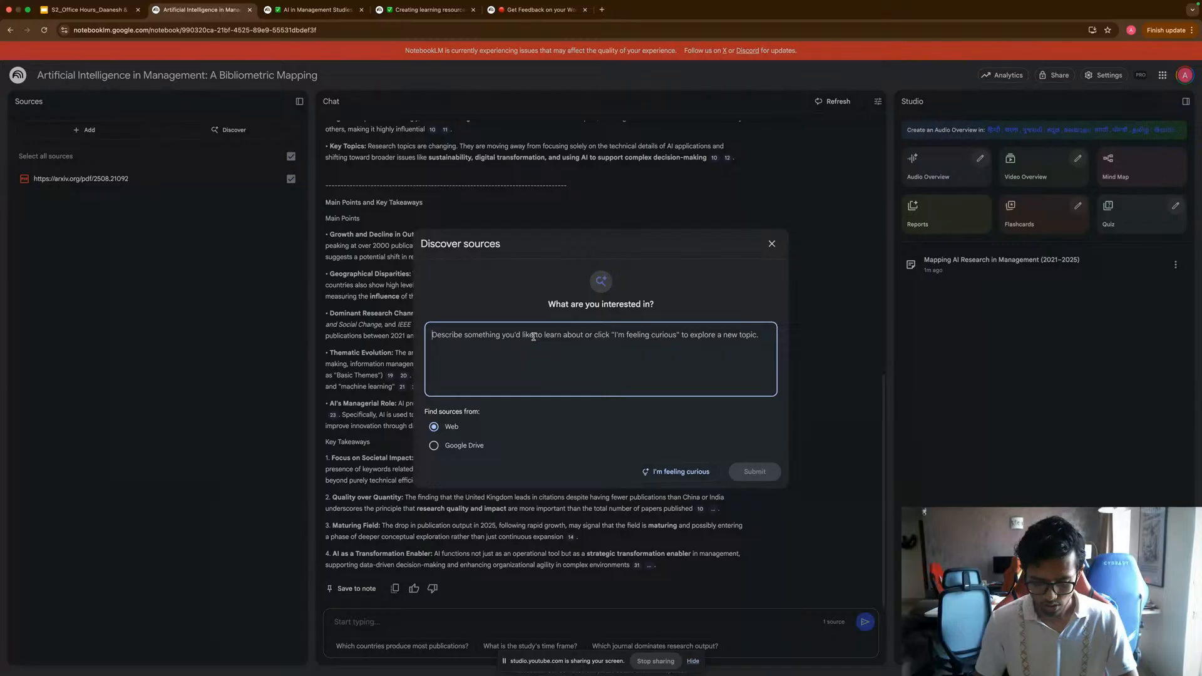
text(I want to)
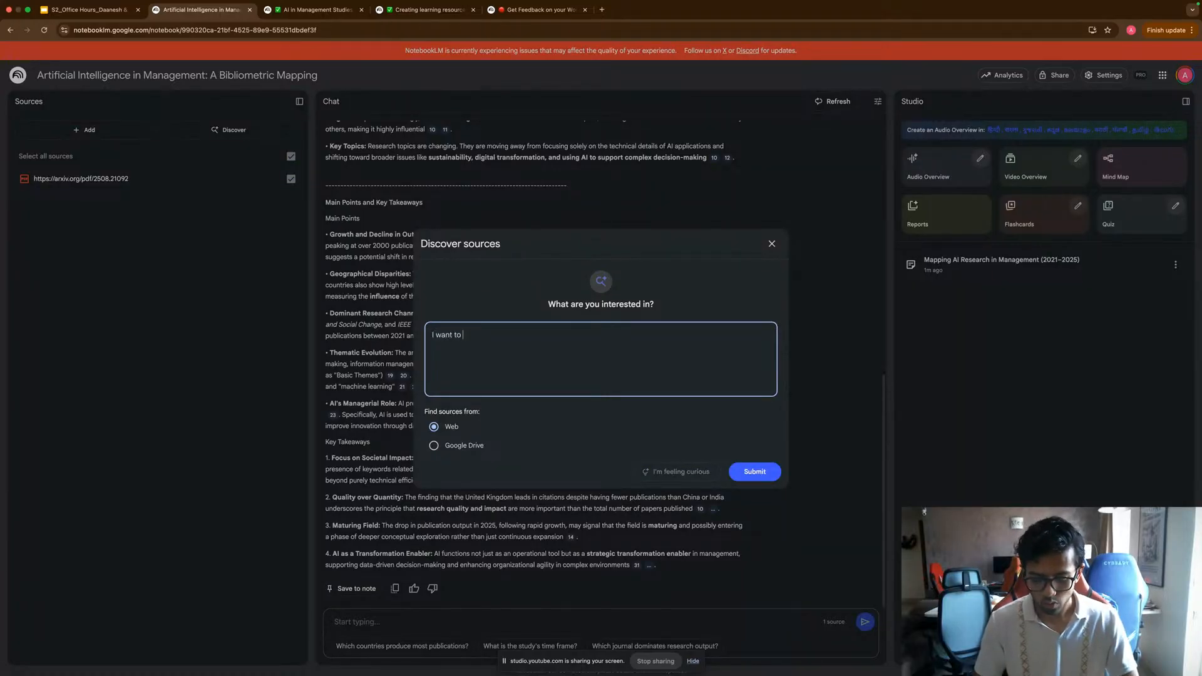
text( learn a)
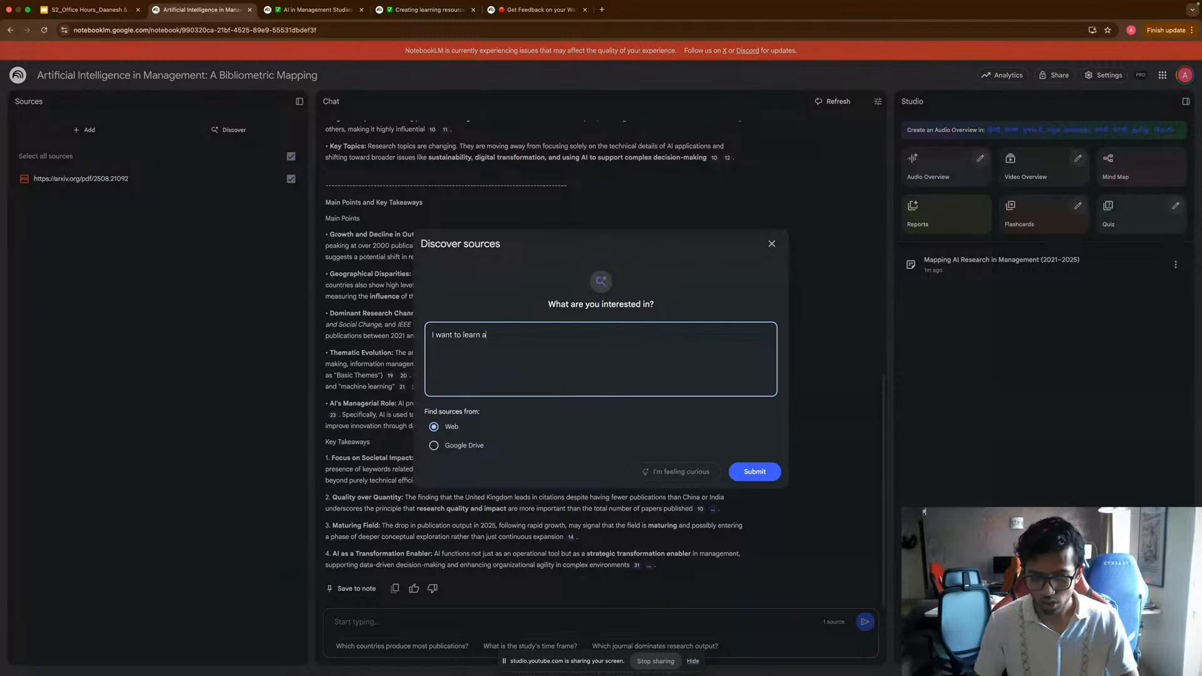
text(bout )
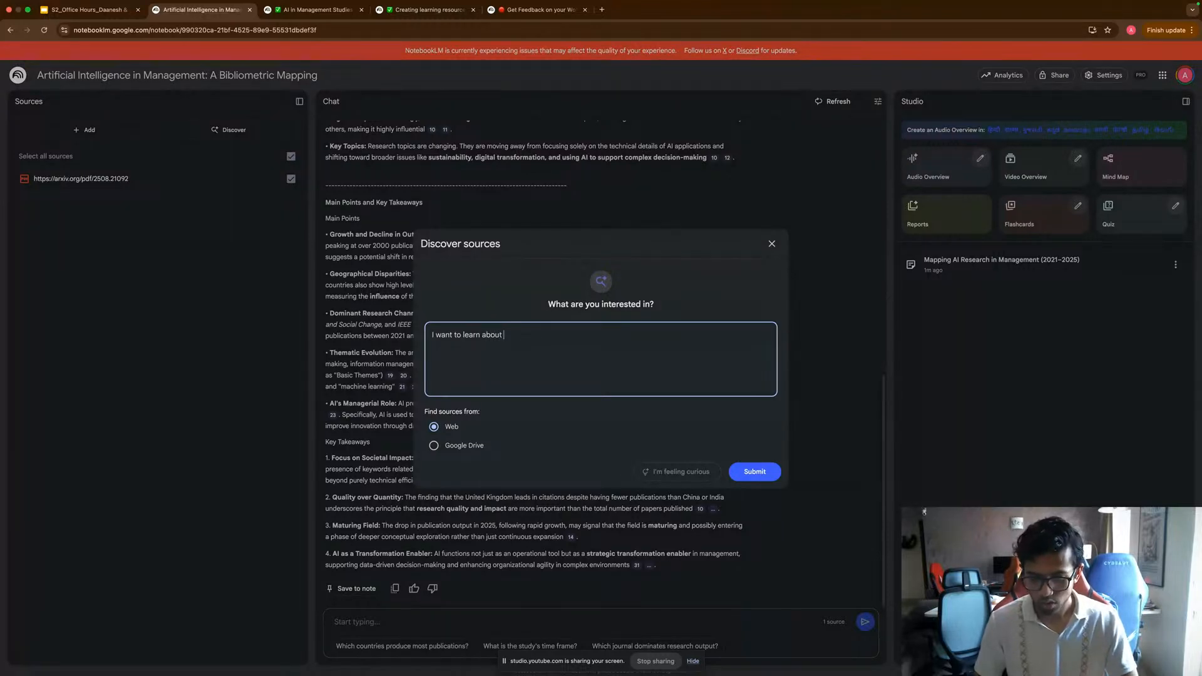
text(AI in)
text(M)
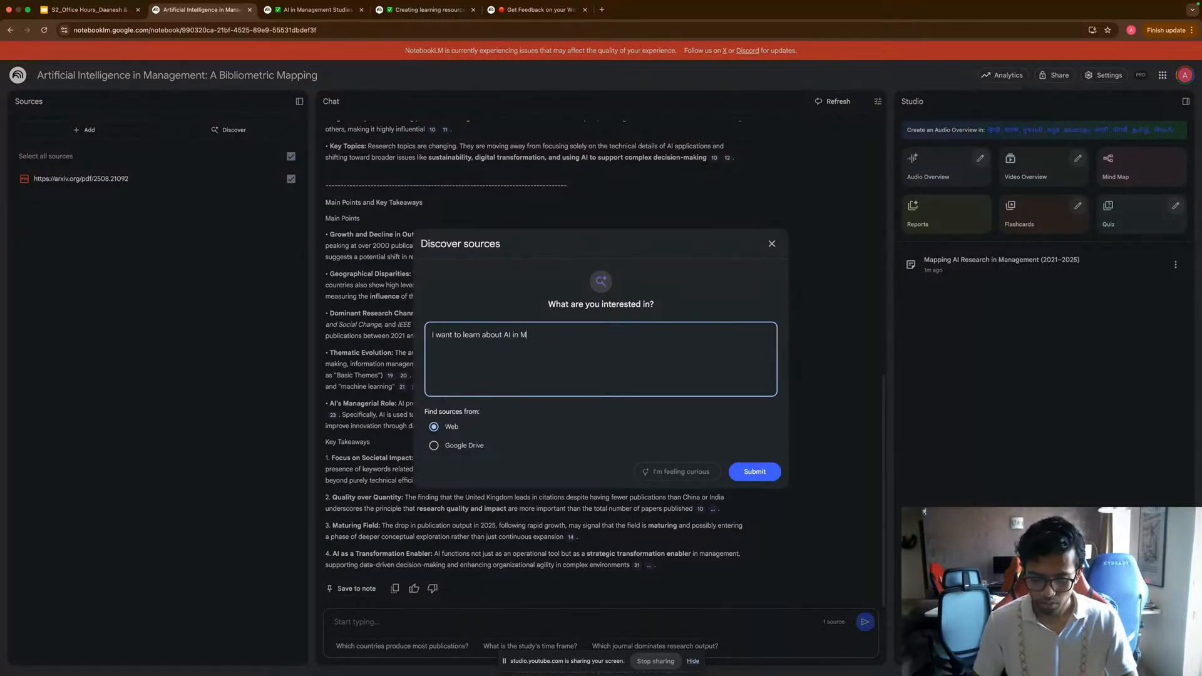
text(anagements)
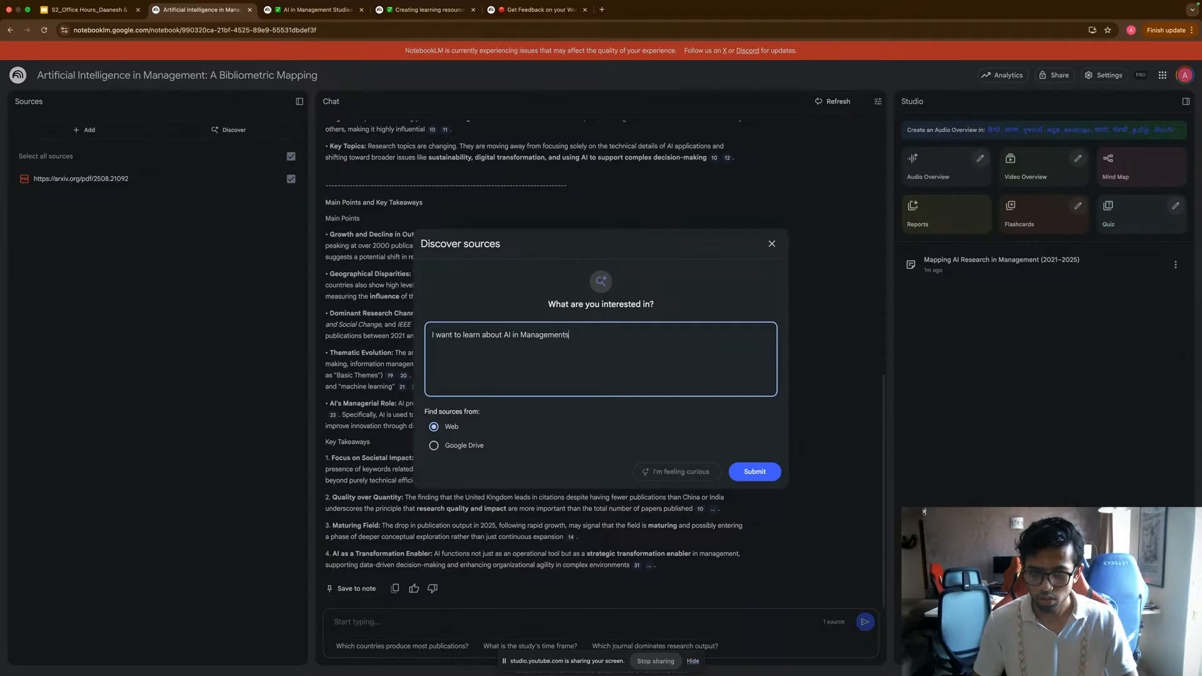
key(BackSpace)
text( Studies)
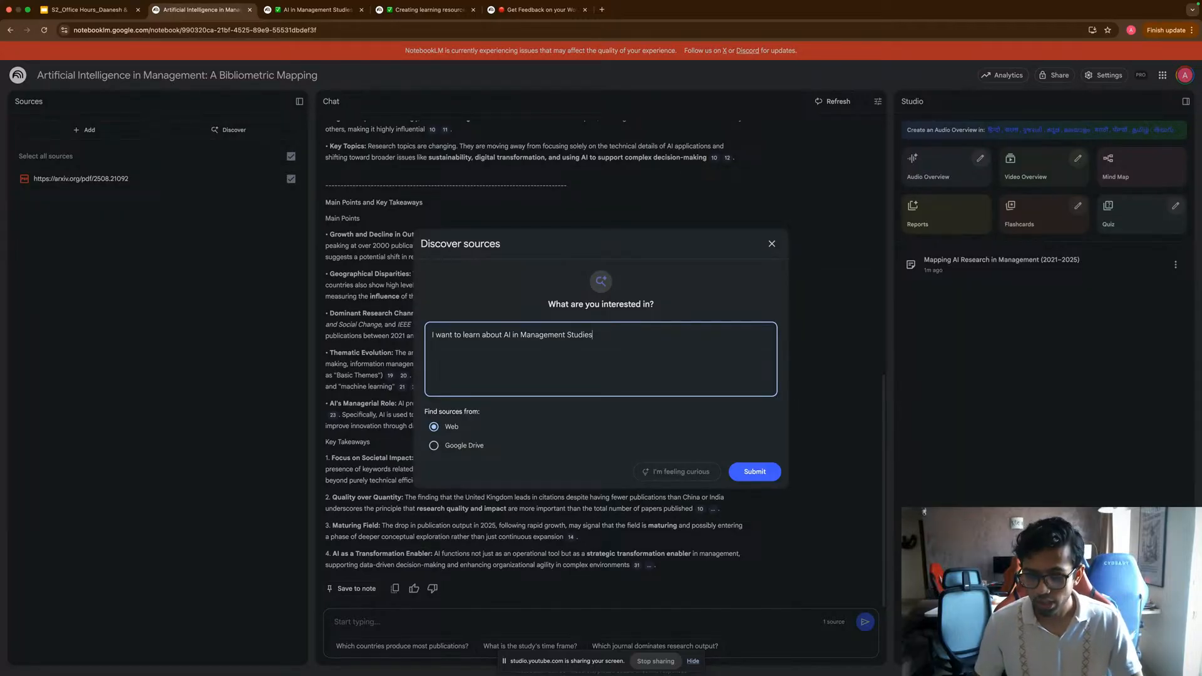
click(754, 471)
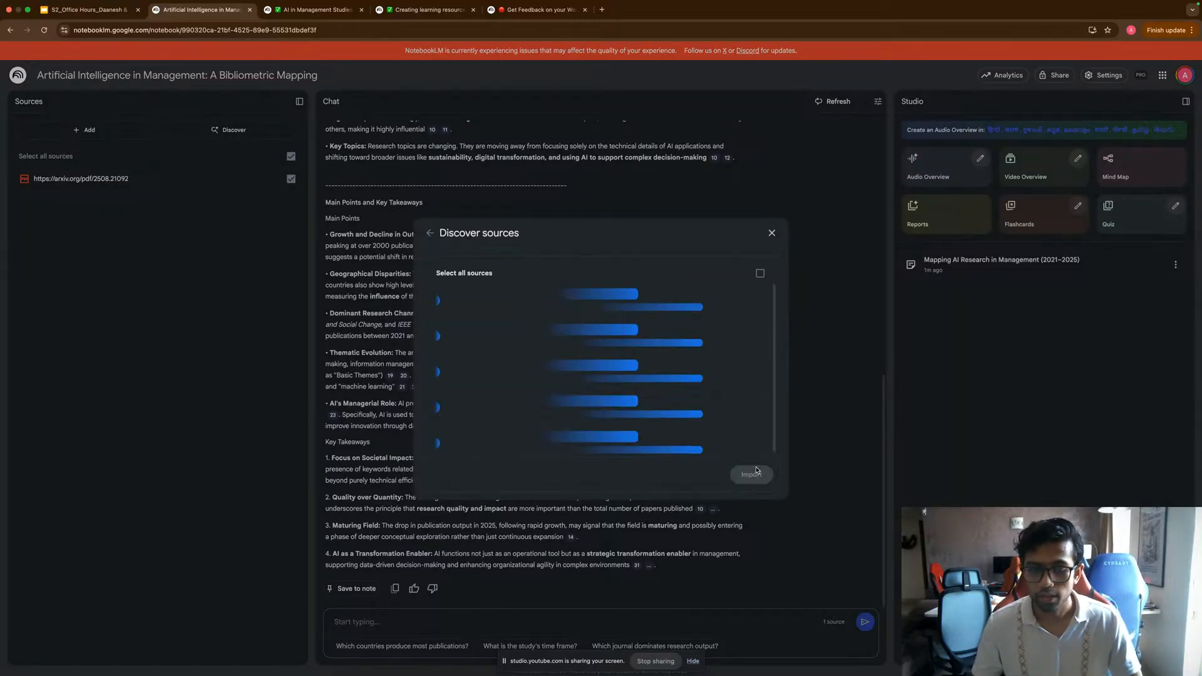
Switch to the YouTube Studio live stream, close the chat moderation notice, and return to the NotebookLM notebook.
key(ctrl+Left)
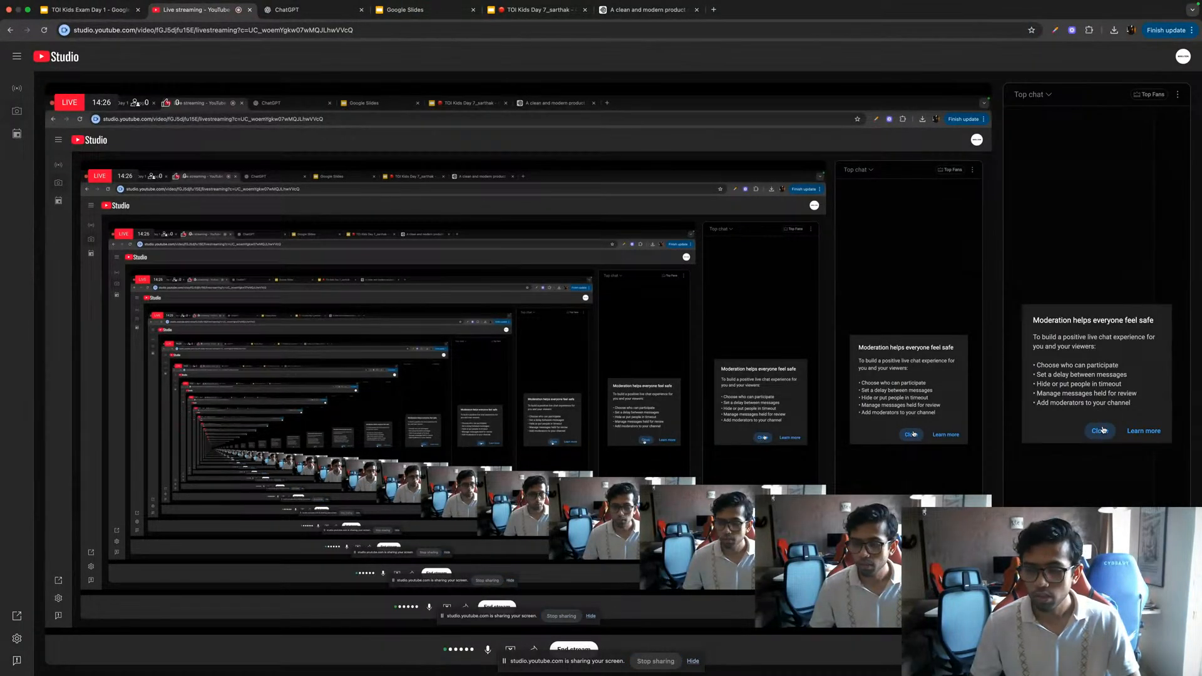
click(1089, 433)
key(ctrl+Right)
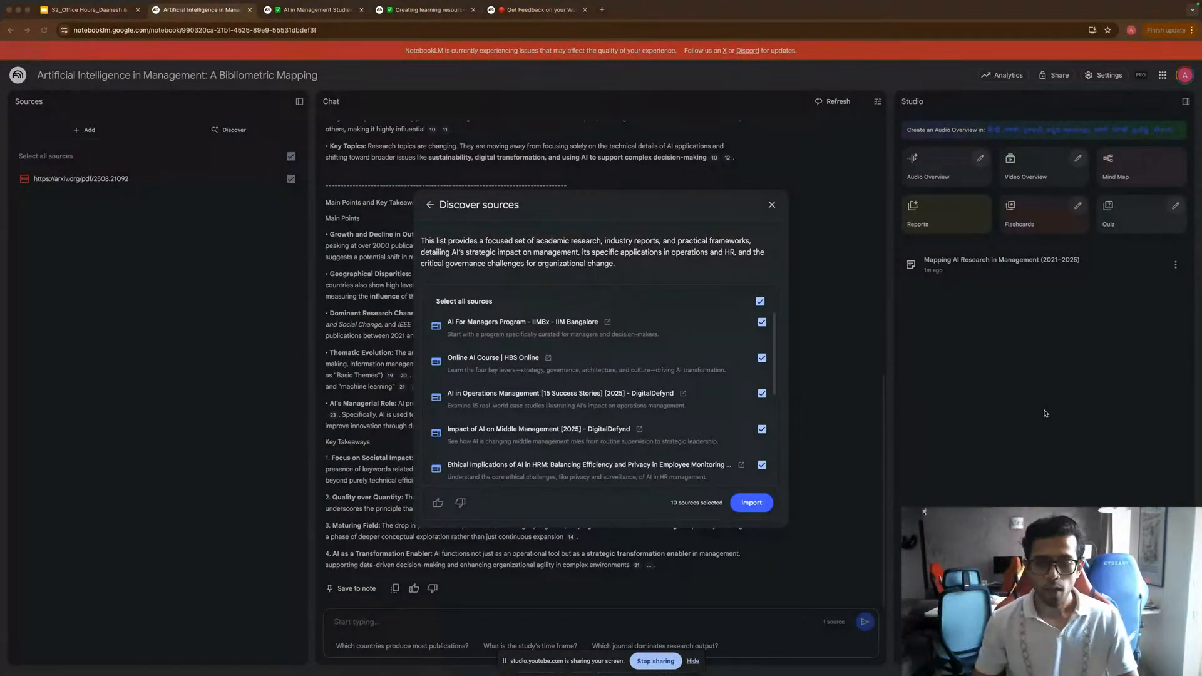
Examine the list of discovered sources on AI in management from beginning to end.
scroll(630, 443, down, 5)
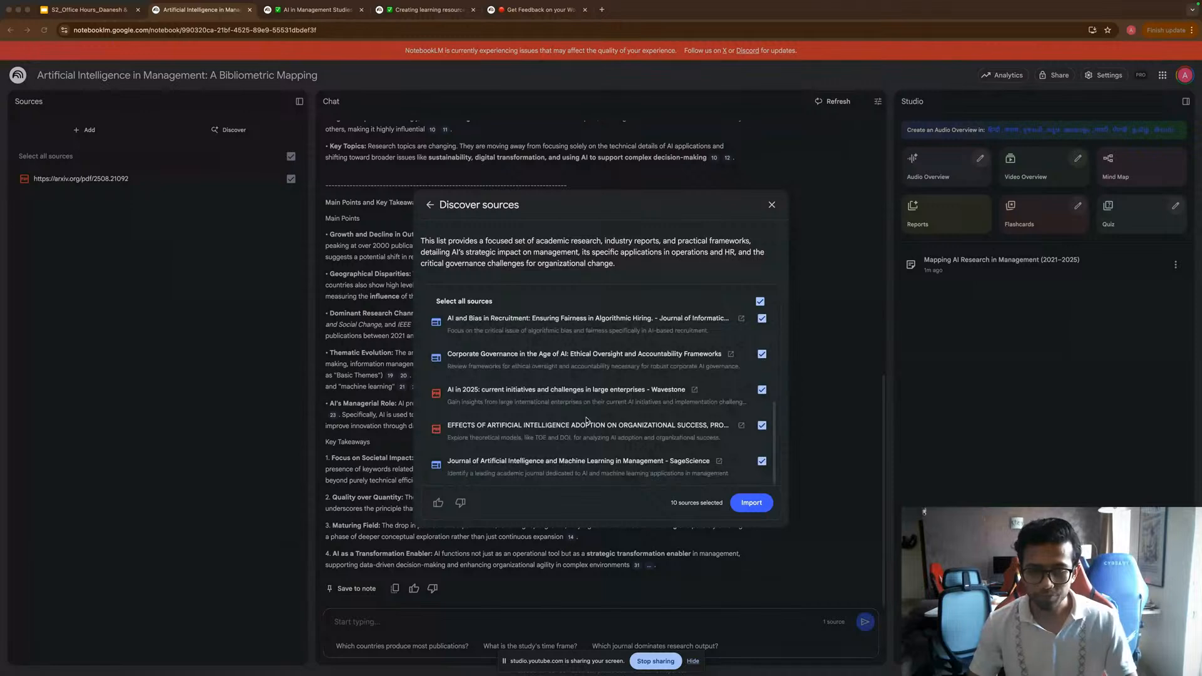
scroll(626, 400, up, 5)
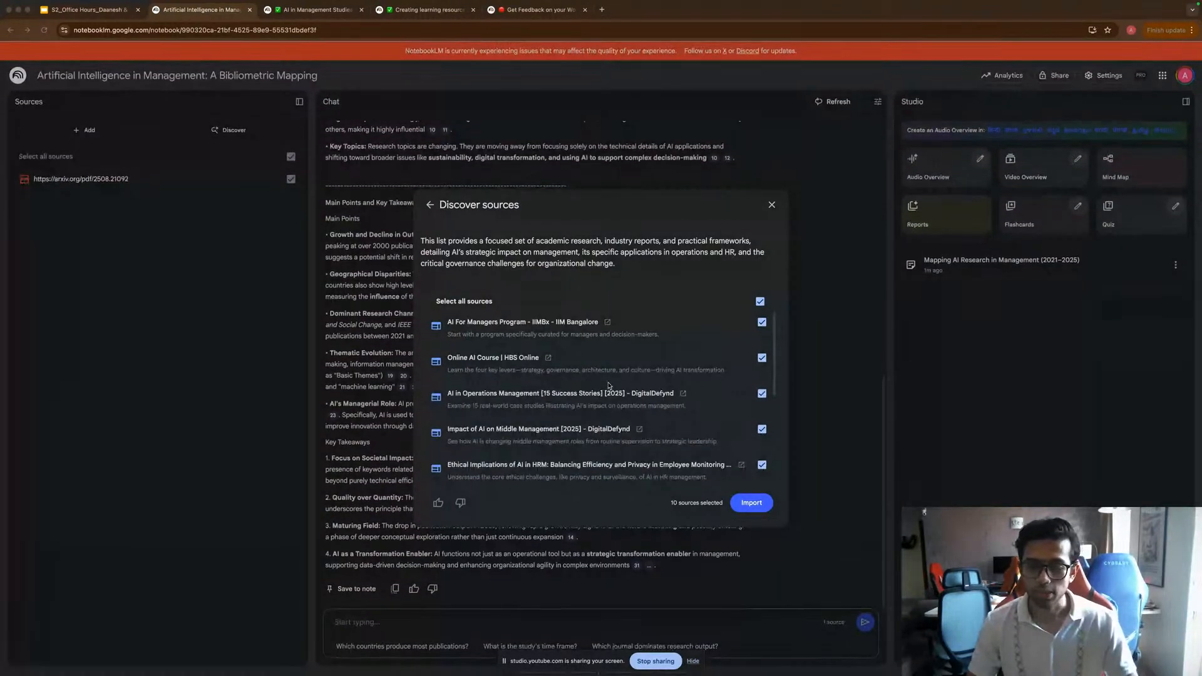
scroll(683, 381, down, 5)
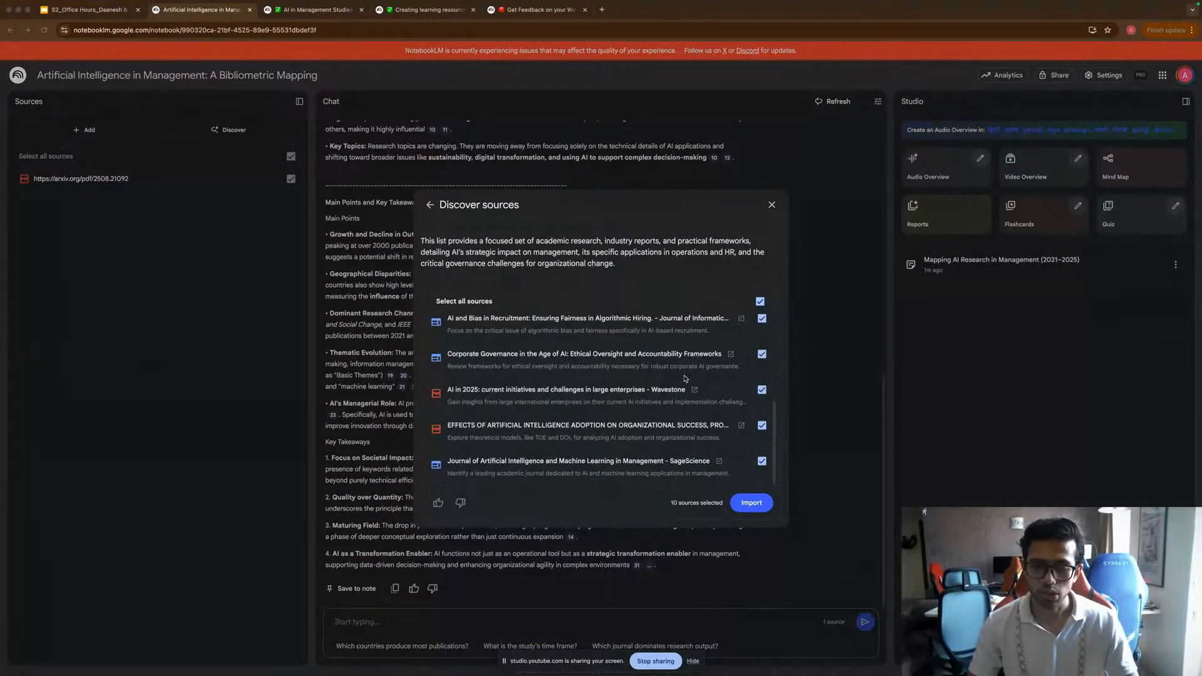
scroll(683, 385, up, 2)
scroll(683, 385, down, 2)
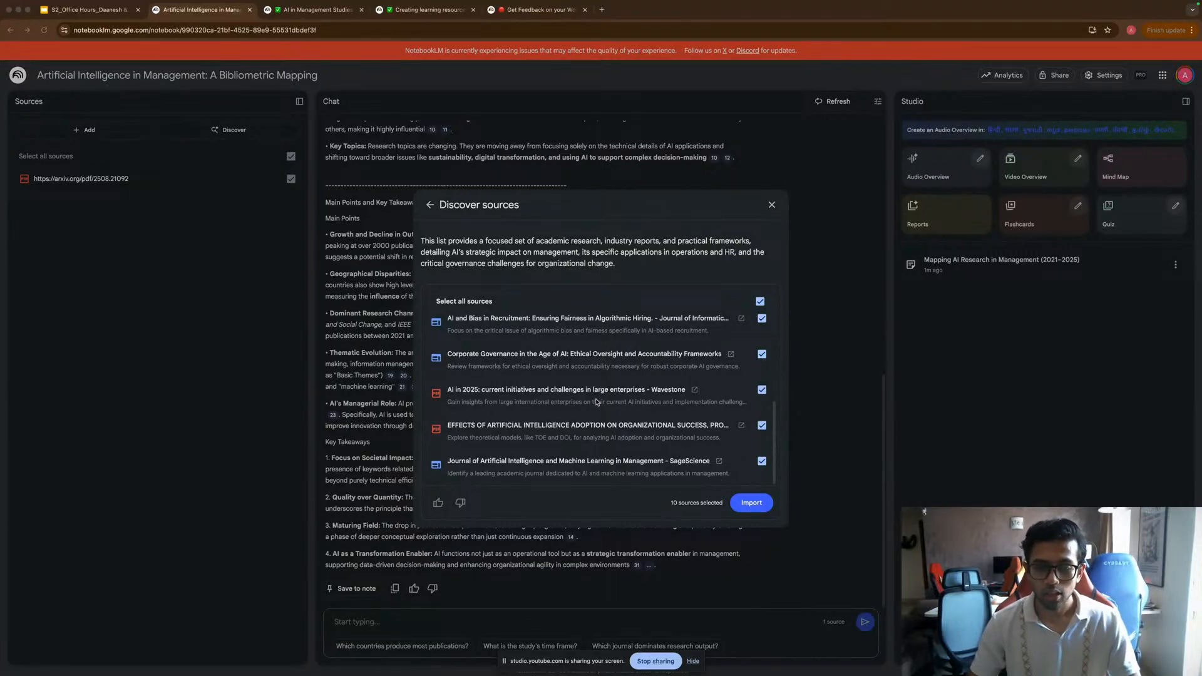
scroll(597, 403, up, 4)
scroll(597, 402, down, 1)
scroll(735, 347, up, 2)
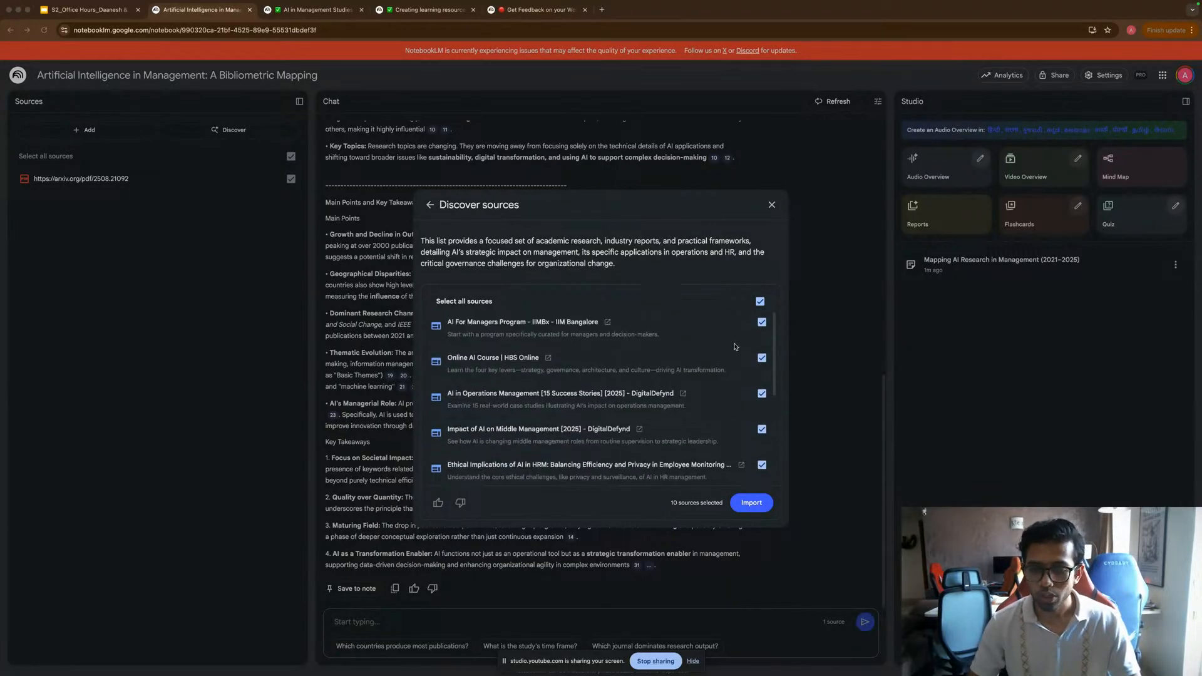
Try excluding the AI For Managers Program source, reselect it, and import all ten discovered sources into the notebook.
click(762, 322)
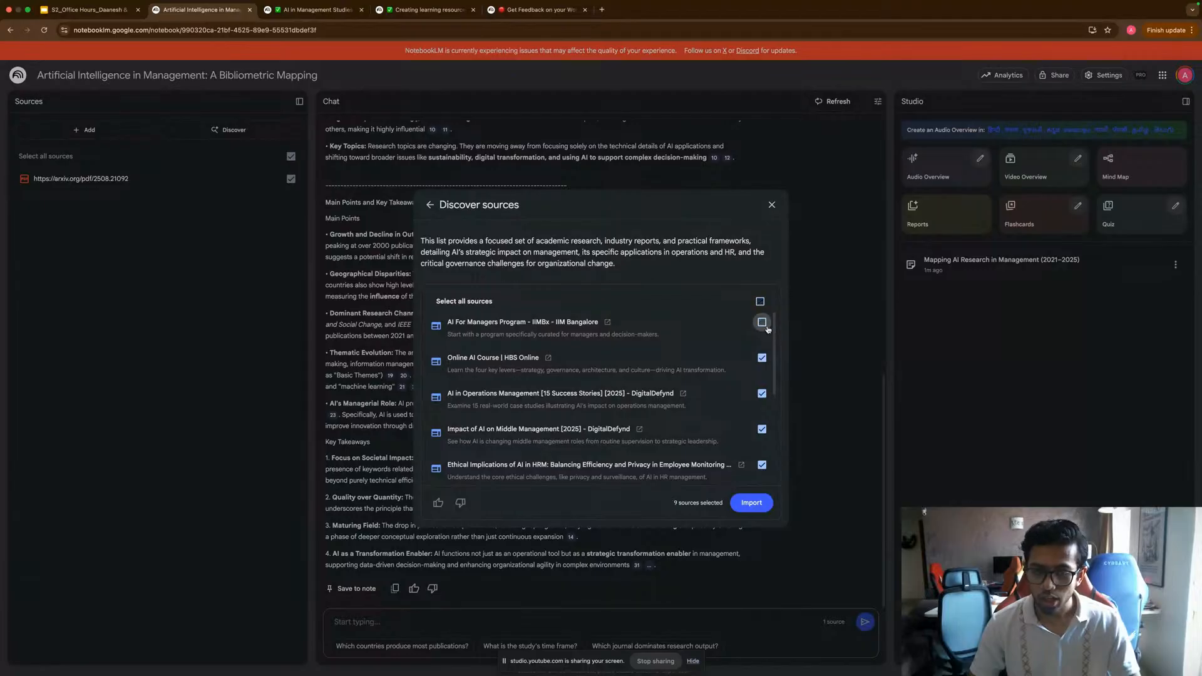
click(762, 322)
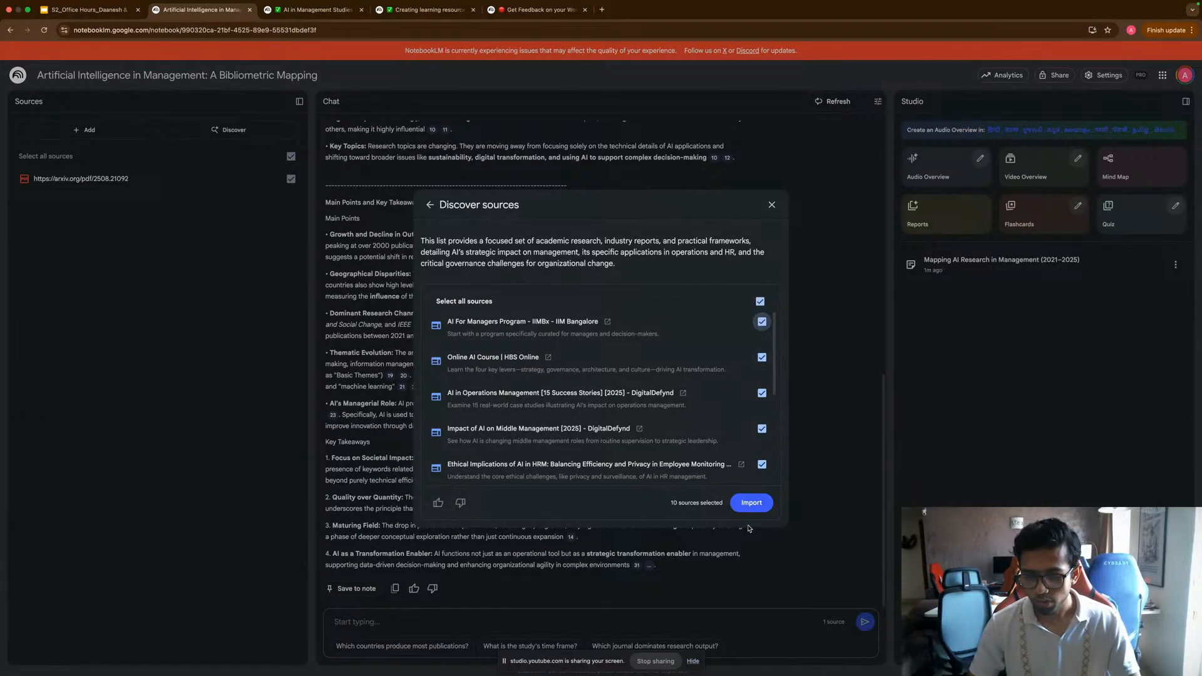
click(752, 504)
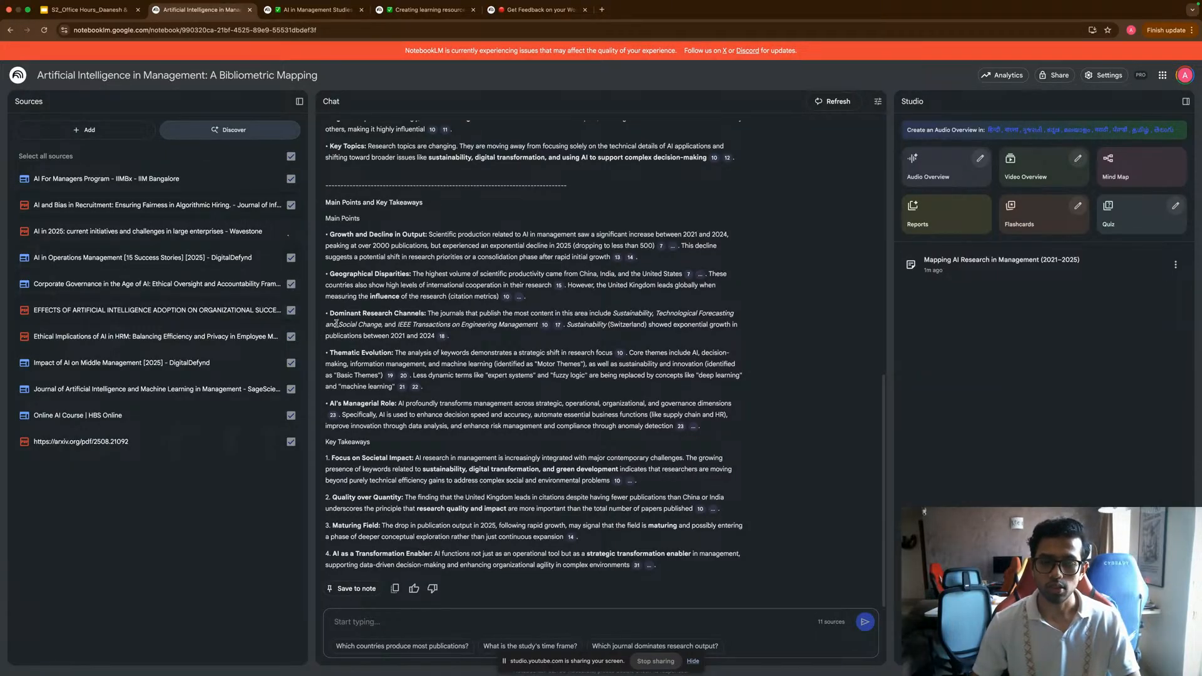
Ask the notebook chat "Give me a definition of AI in Management Studies".
click(649, 625)
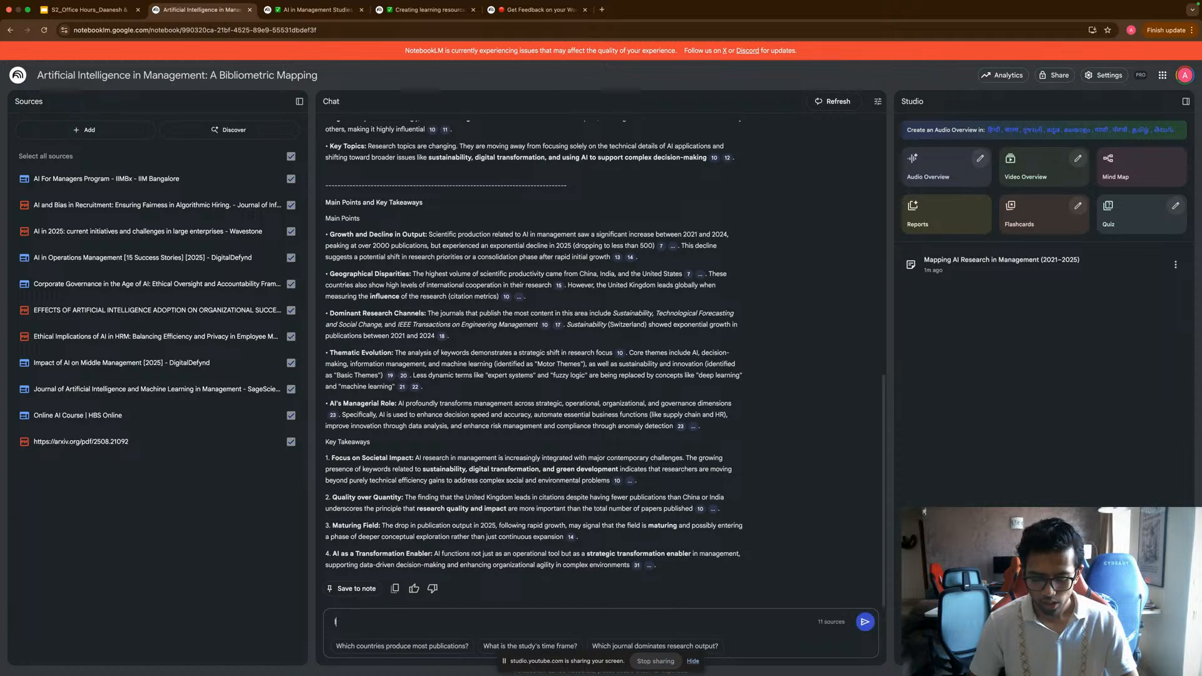
text(Give e)
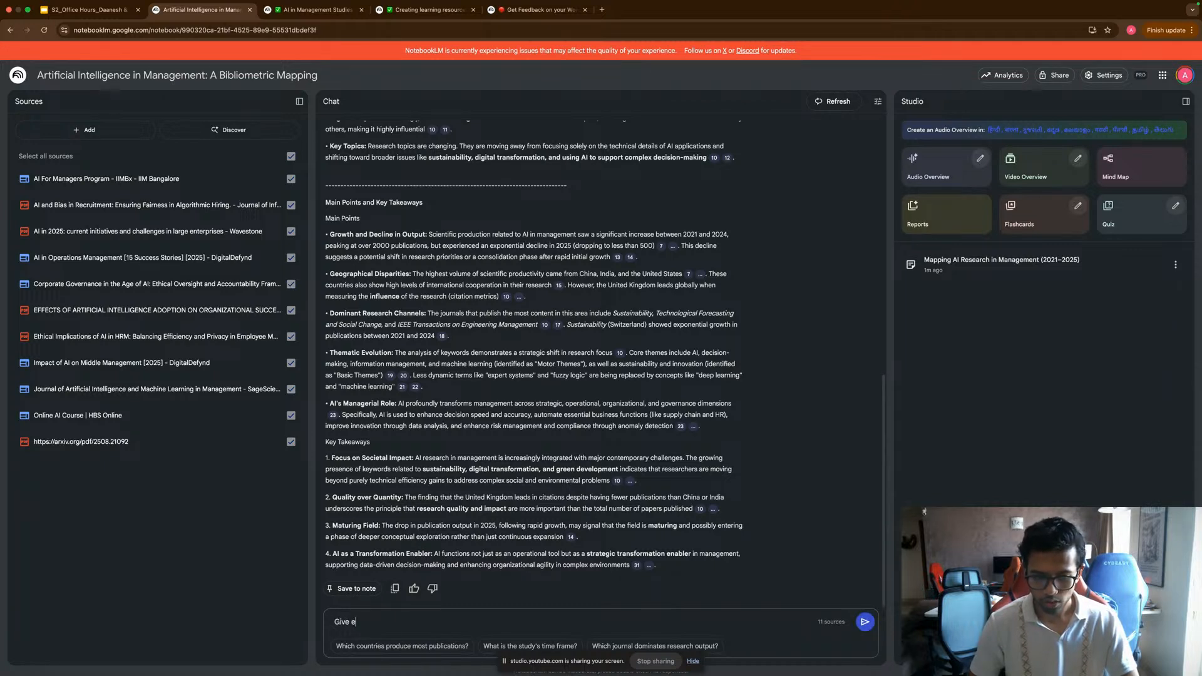
key(BackSpace)
text(me a )
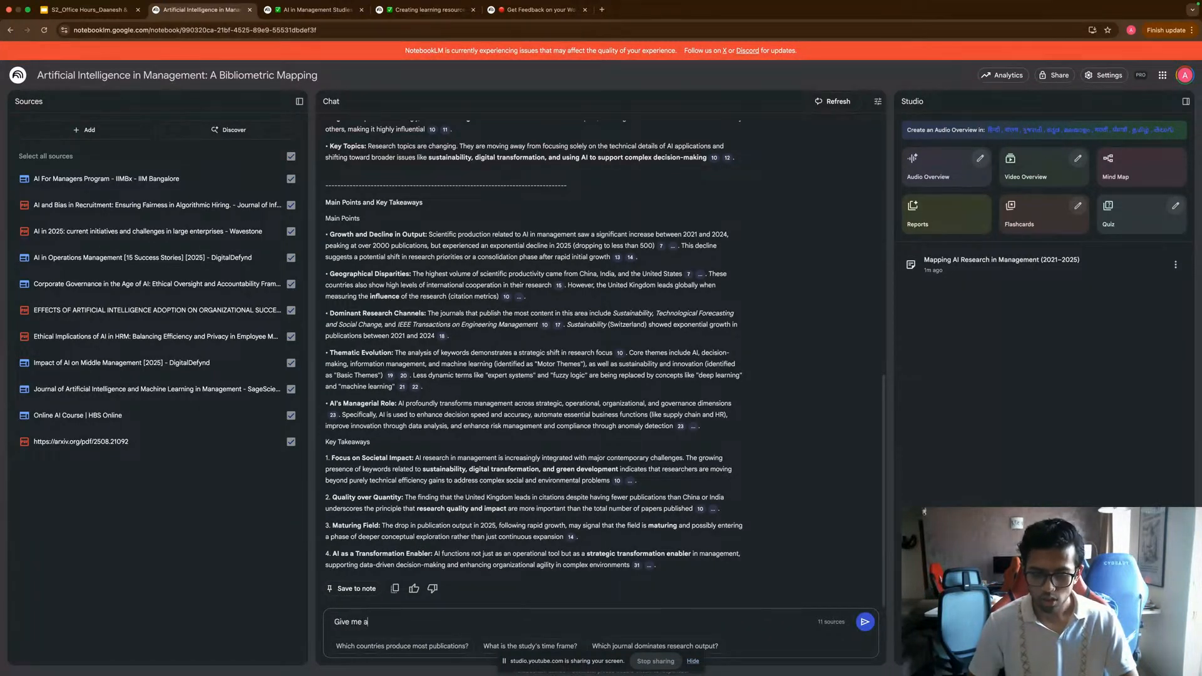
text(definition o)
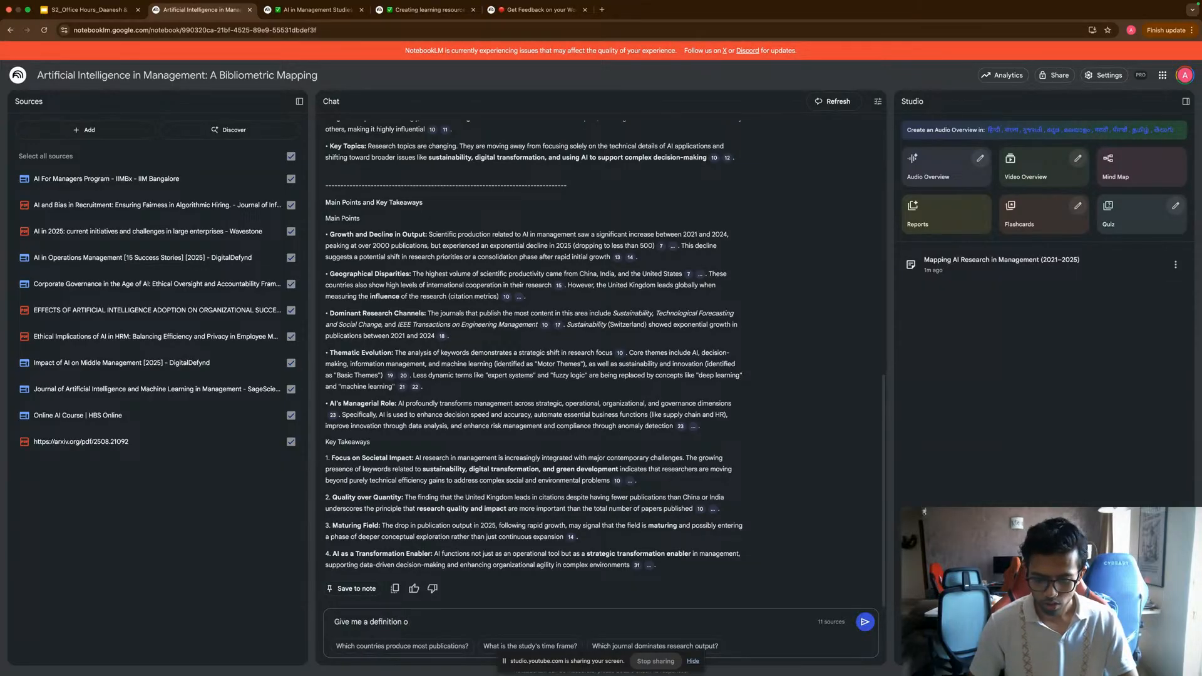
text(f AI in M)
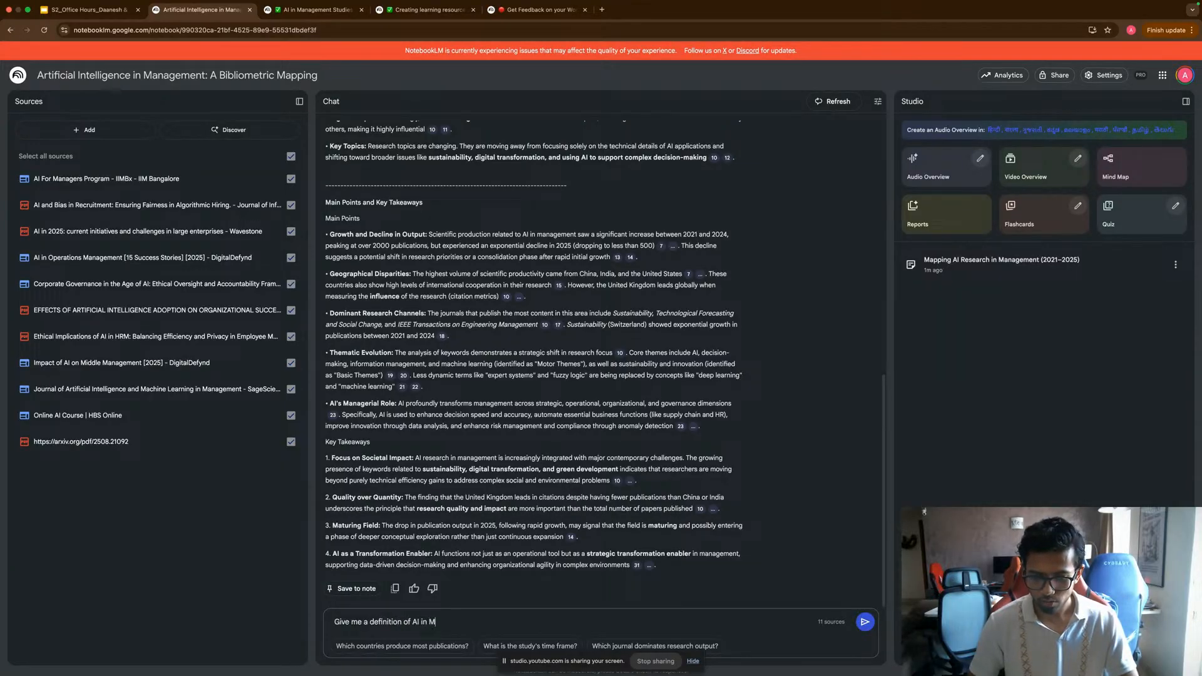
text(anagem)
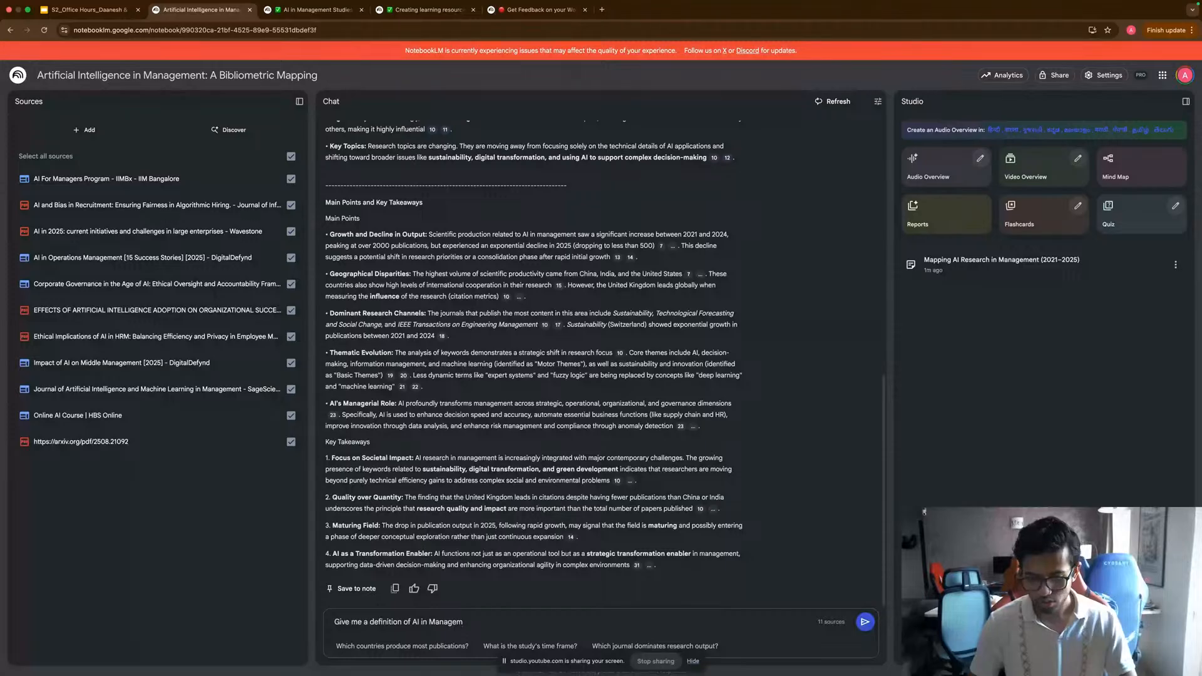
text(n)
key(BackSpace)
text(ent S)
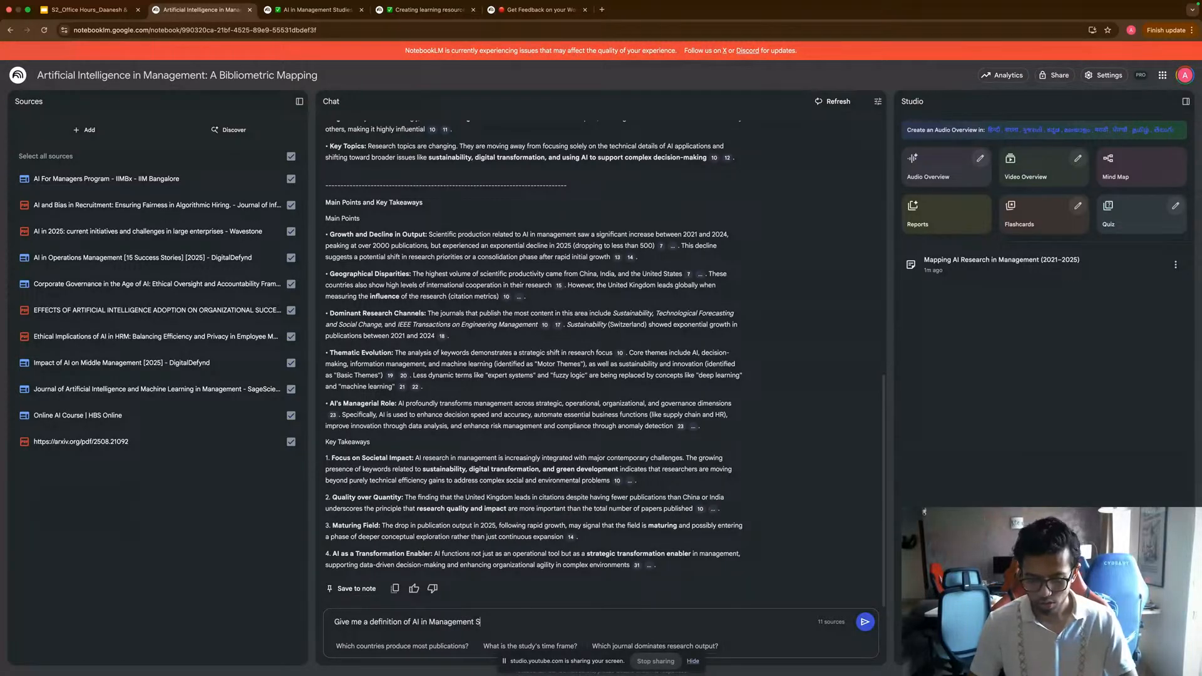
text(tudies)
key(Return)
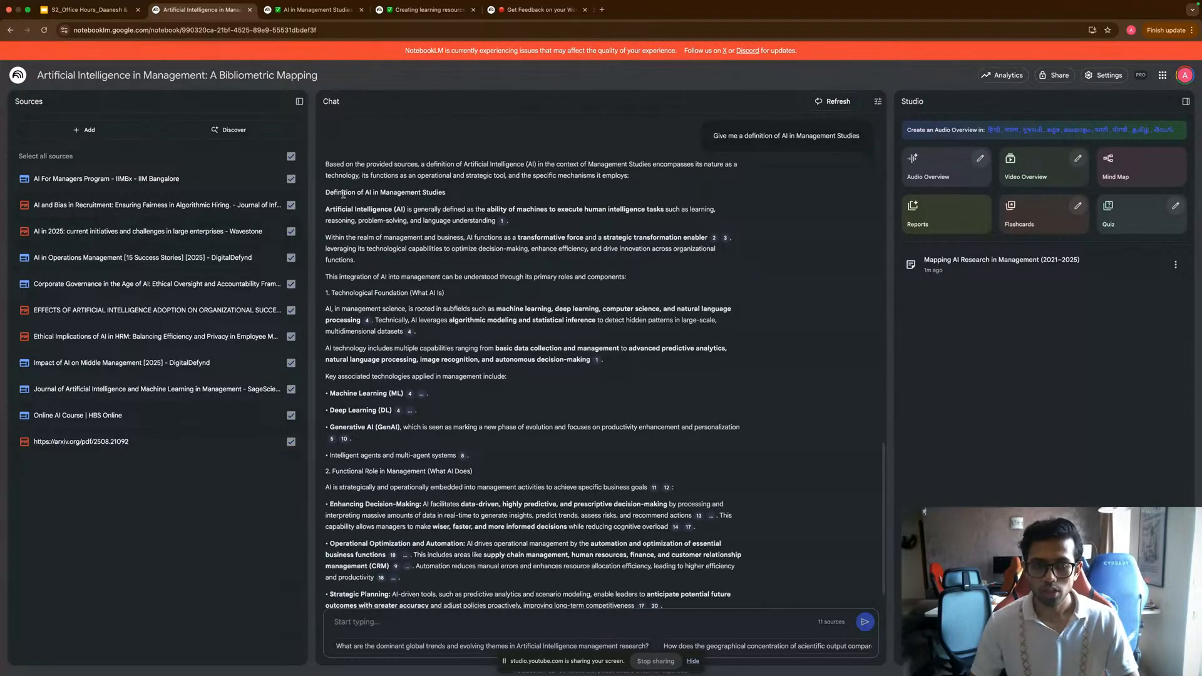
Highlight the "Definition of AI in Management Studies" heading and review the answer alongside the earlier key takeaways.
drag(326, 193, 447, 196)
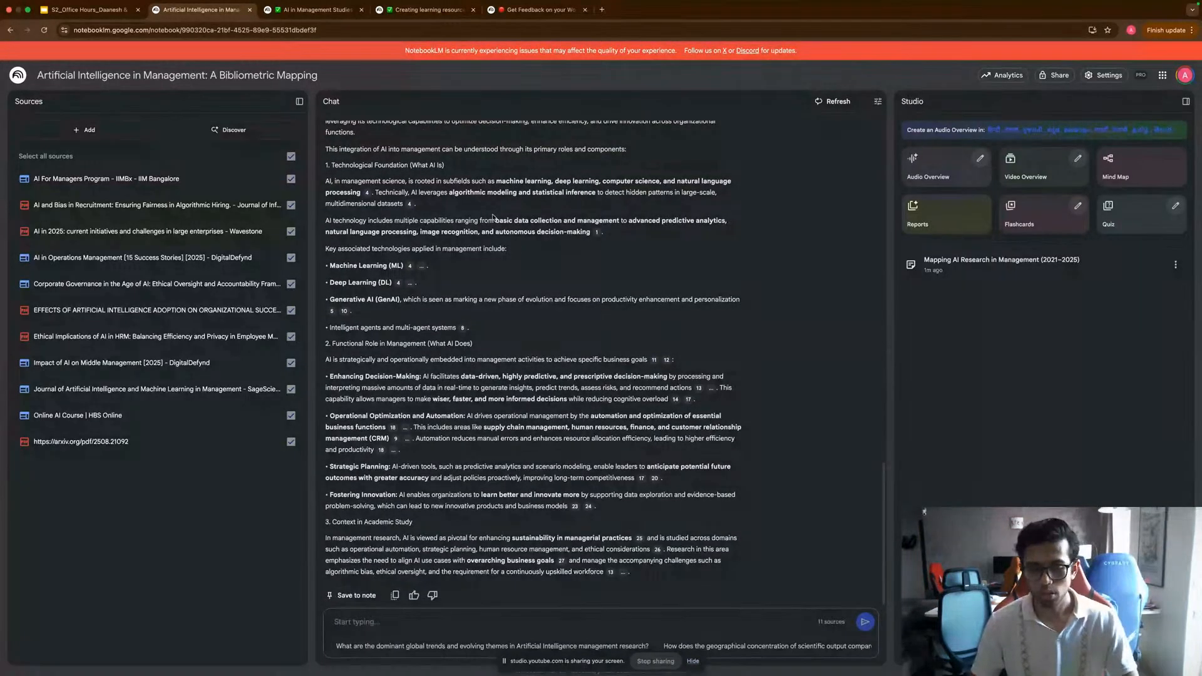
scroll(495, 217, up, 1)
scroll(495, 217, up, 10)
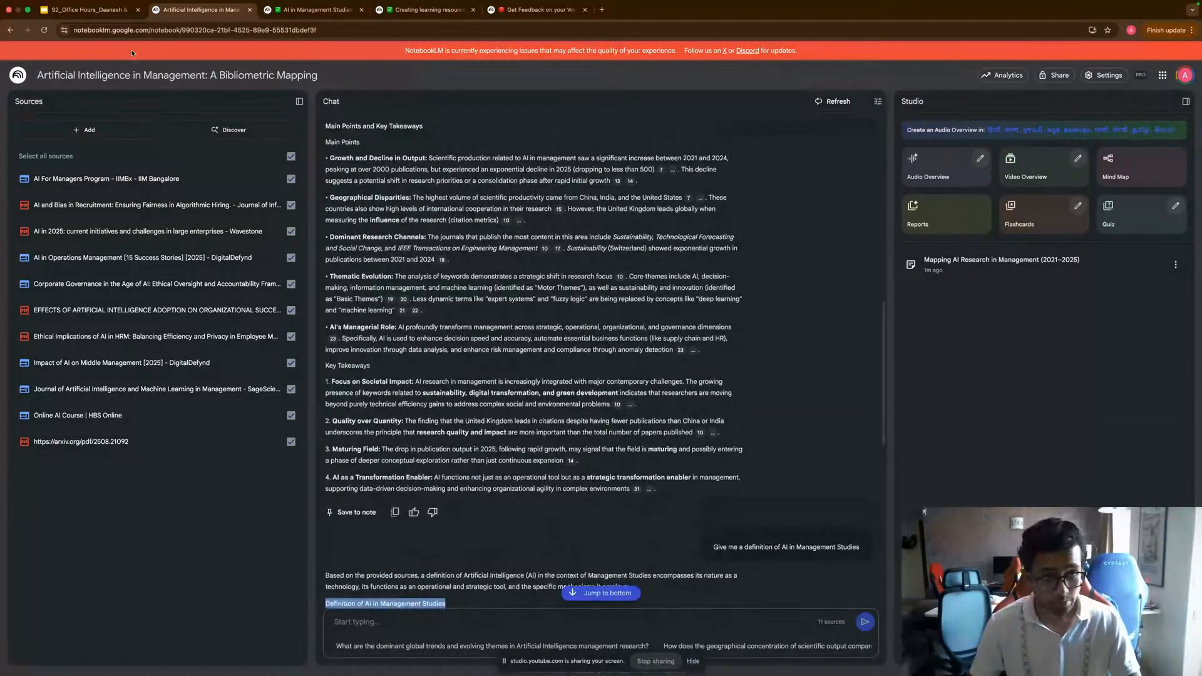
Switch to the Google Slides deck, present it from the research paper slide, and advance to the slide about asking AI to summarise the paper.
click(95, 11)
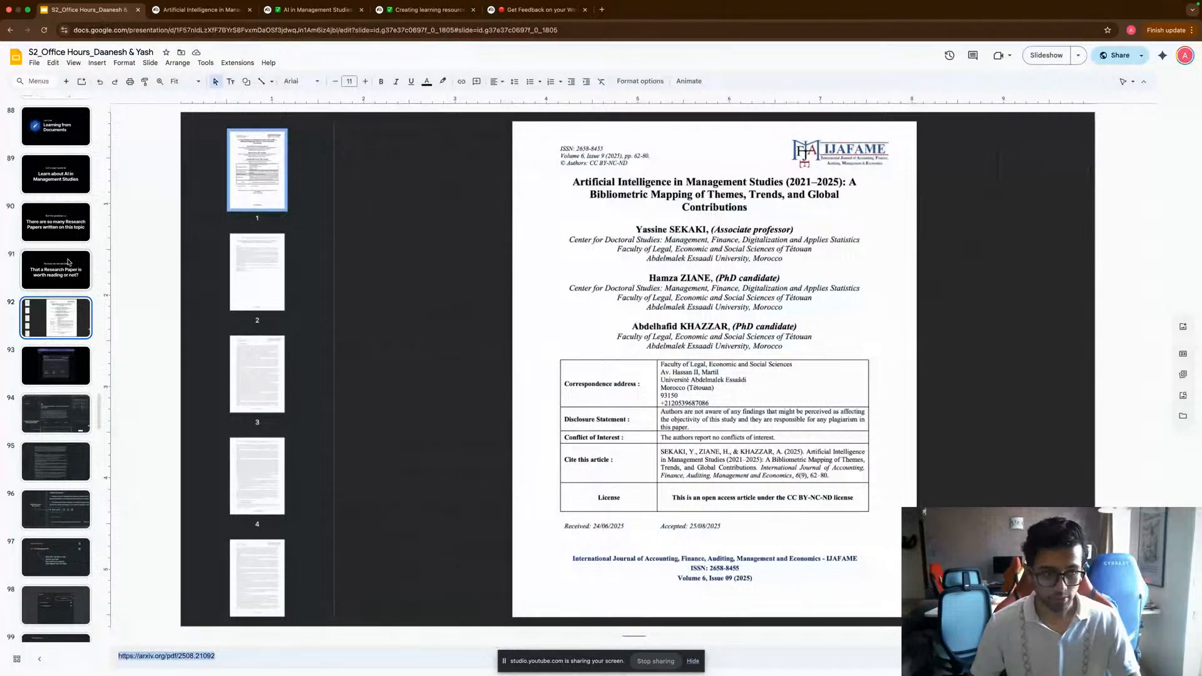
key(super+Return)
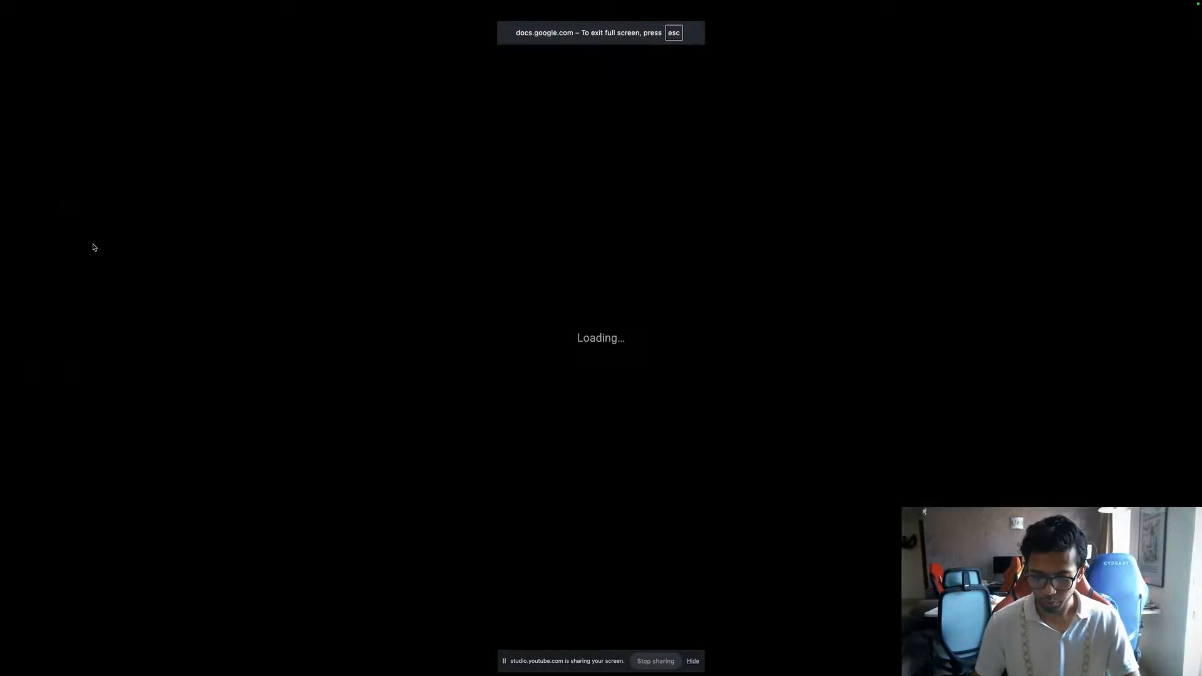
key(Right)
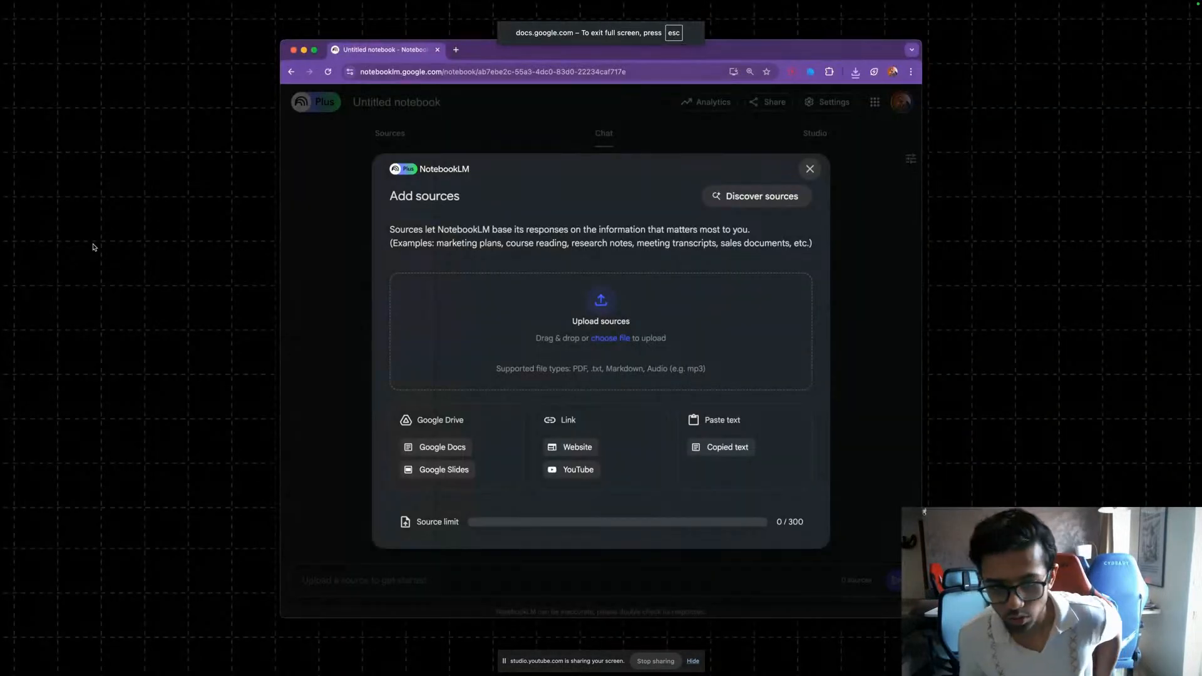
key(Right)
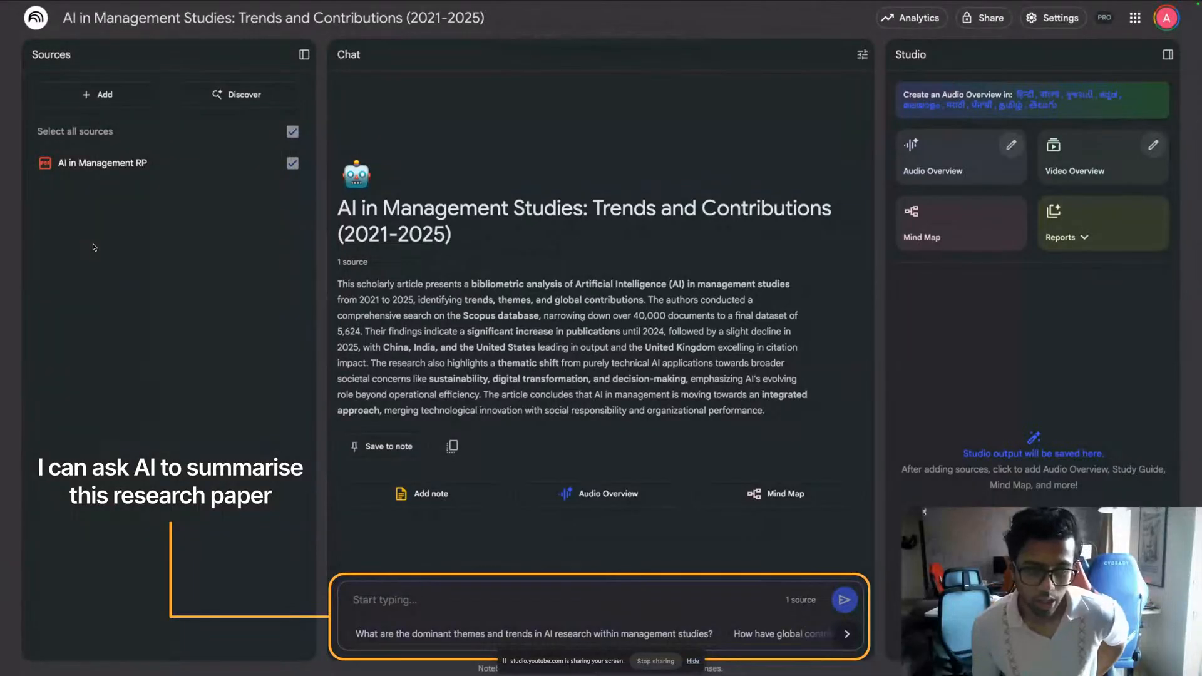
Advance the presentation through the summary and Save to note slides to "What are Mind Maps?", and exit the slideshow.
key(Right)
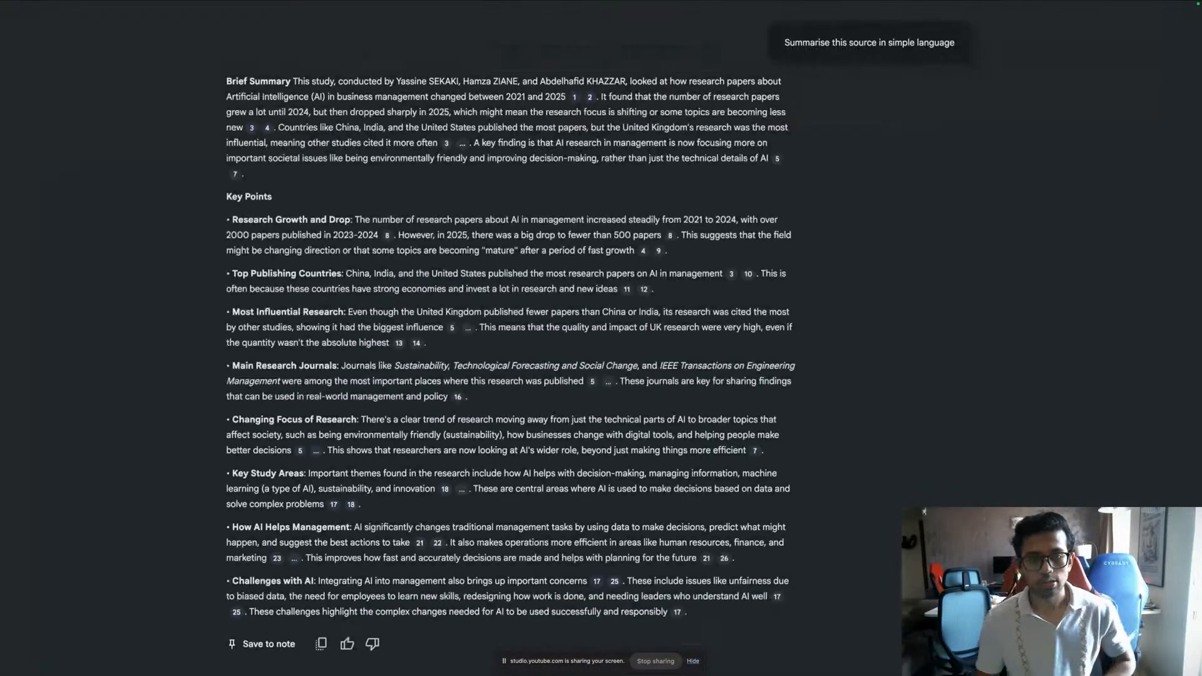
key(Right)
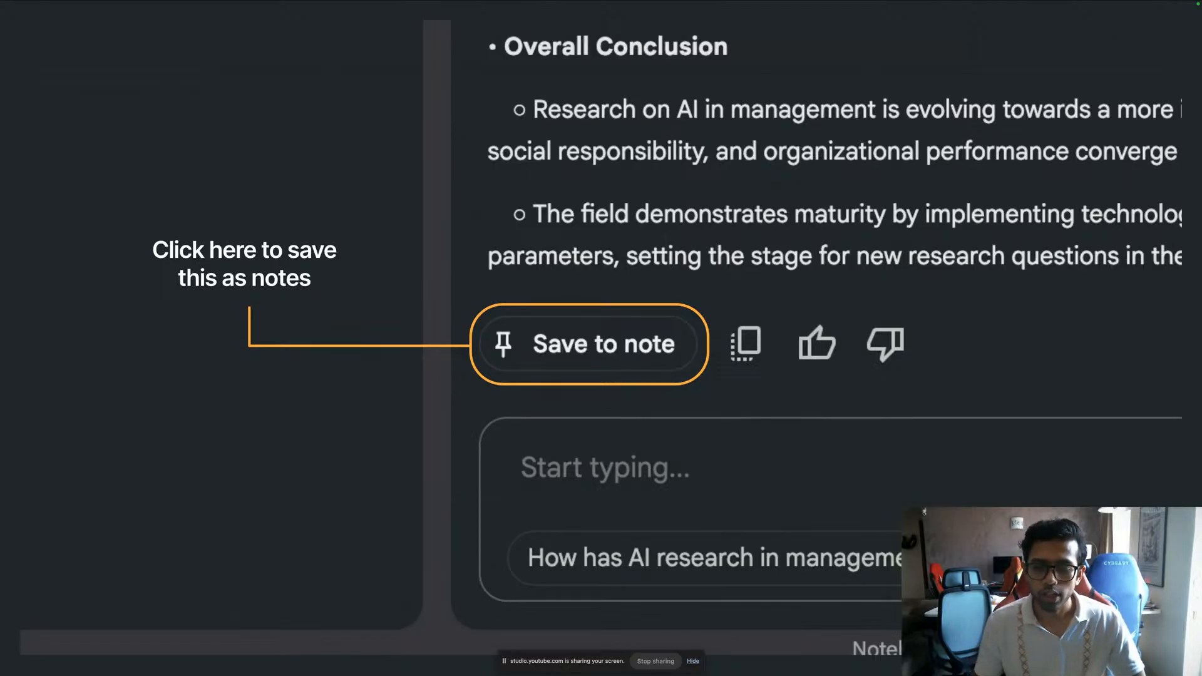
key(Right)
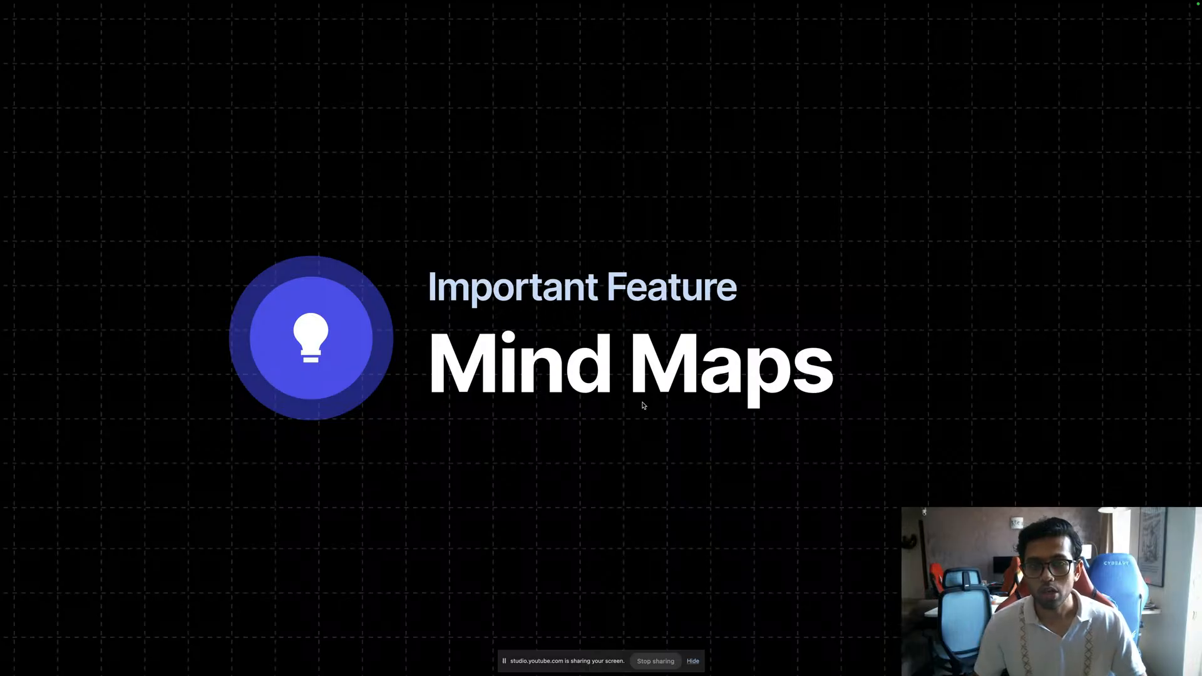
key(Right)
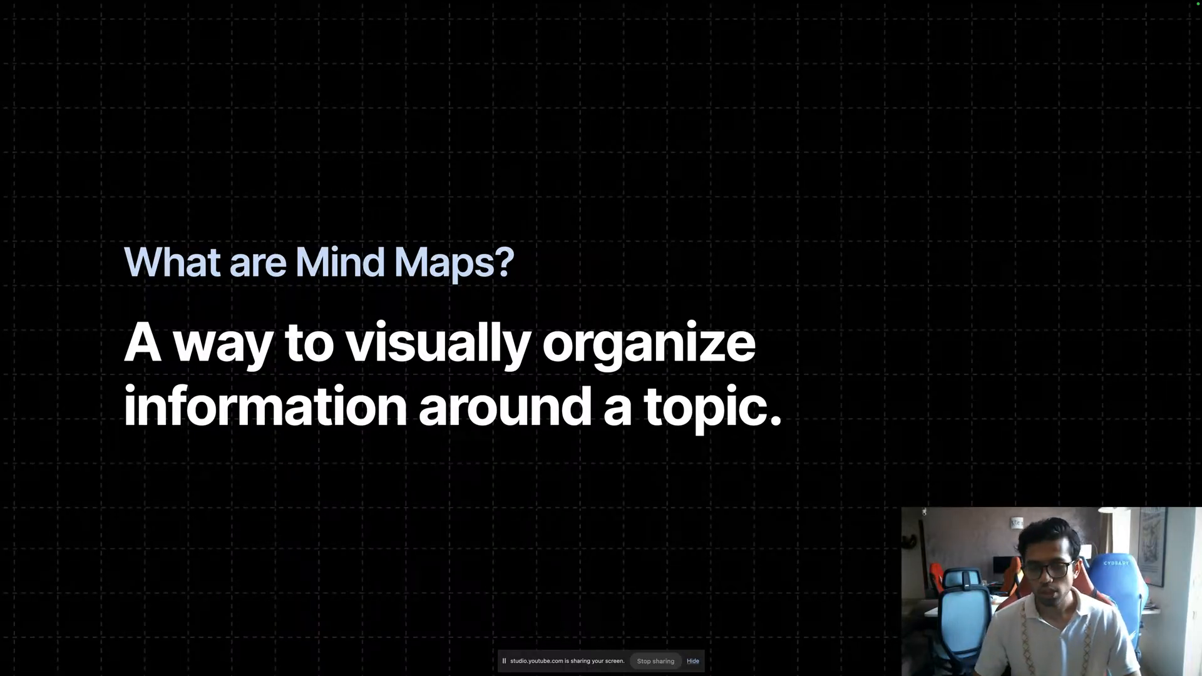
key(Escape)
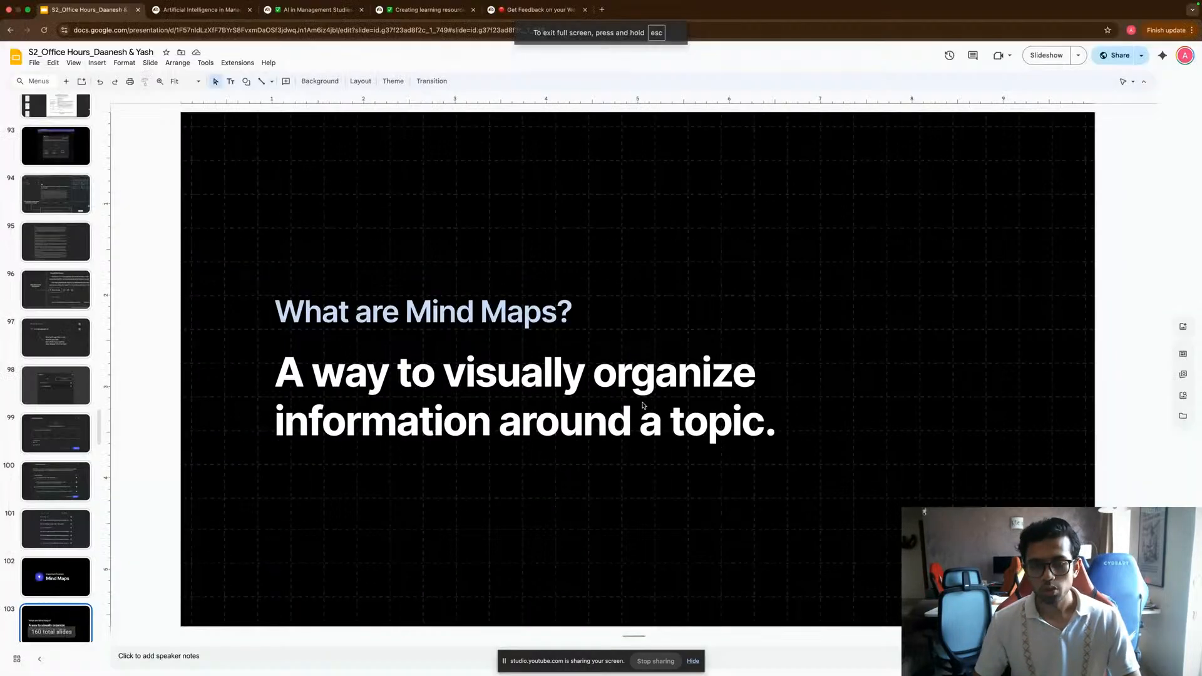
Switch to the AI in Management Studies notebook in NotebookLM and open its "A Bibliometric Mapping 2021-2025" mind map.
click(302, 10)
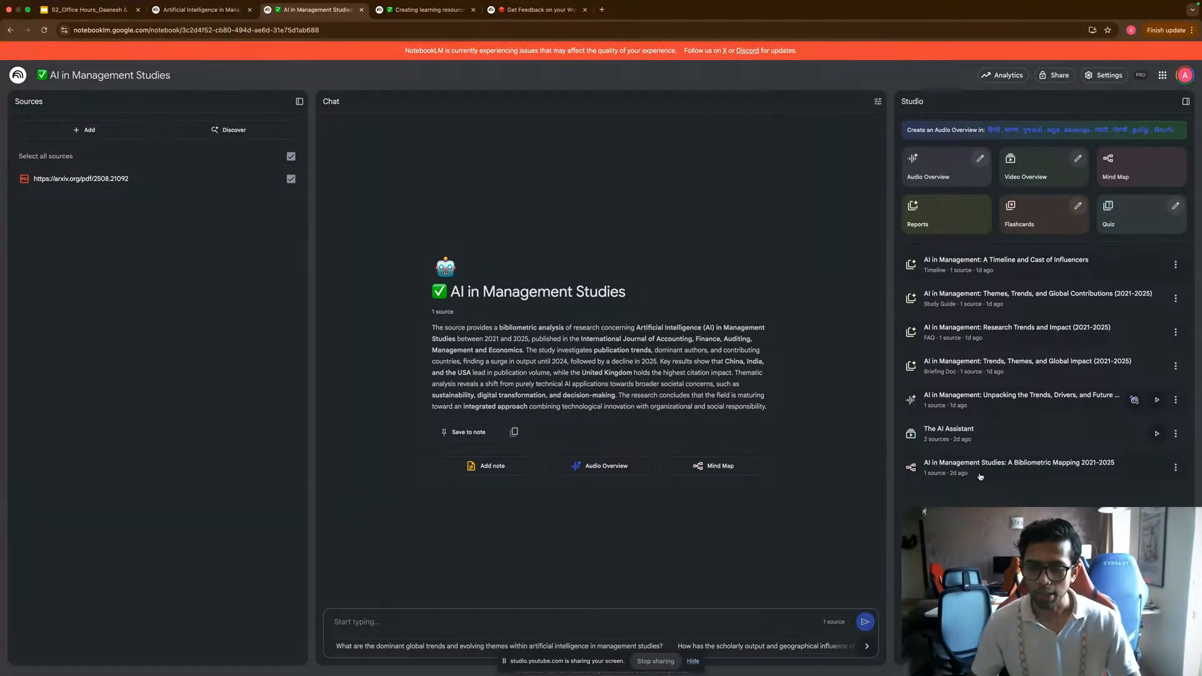
click(1004, 474)
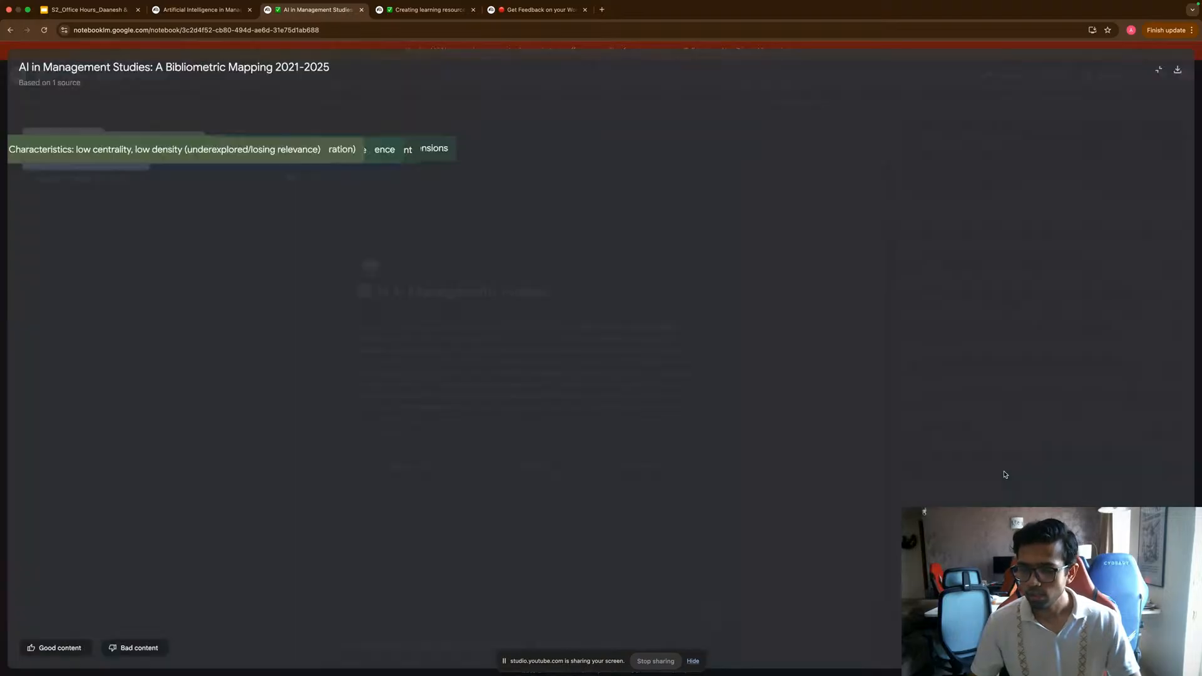
drag(676, 395, 767, 394)
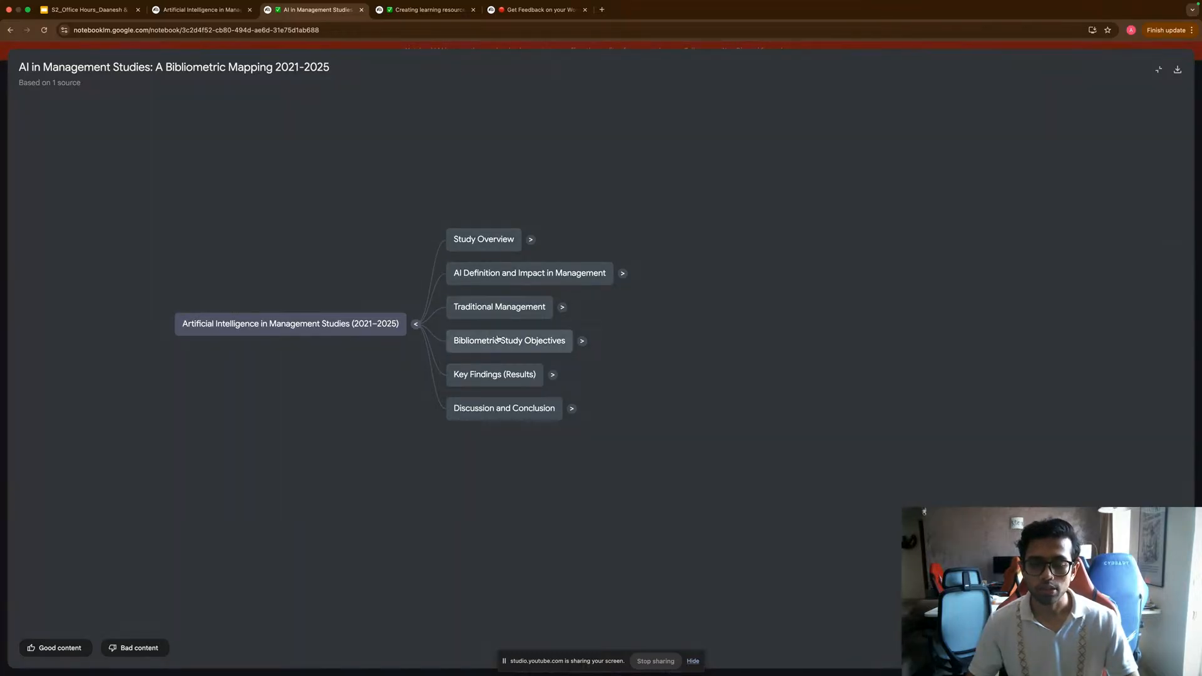
Expand the Study Overview, AI Definition and Impact in Management, and Bibliometric Study Objectives branches of the mind map.
click(530, 240)
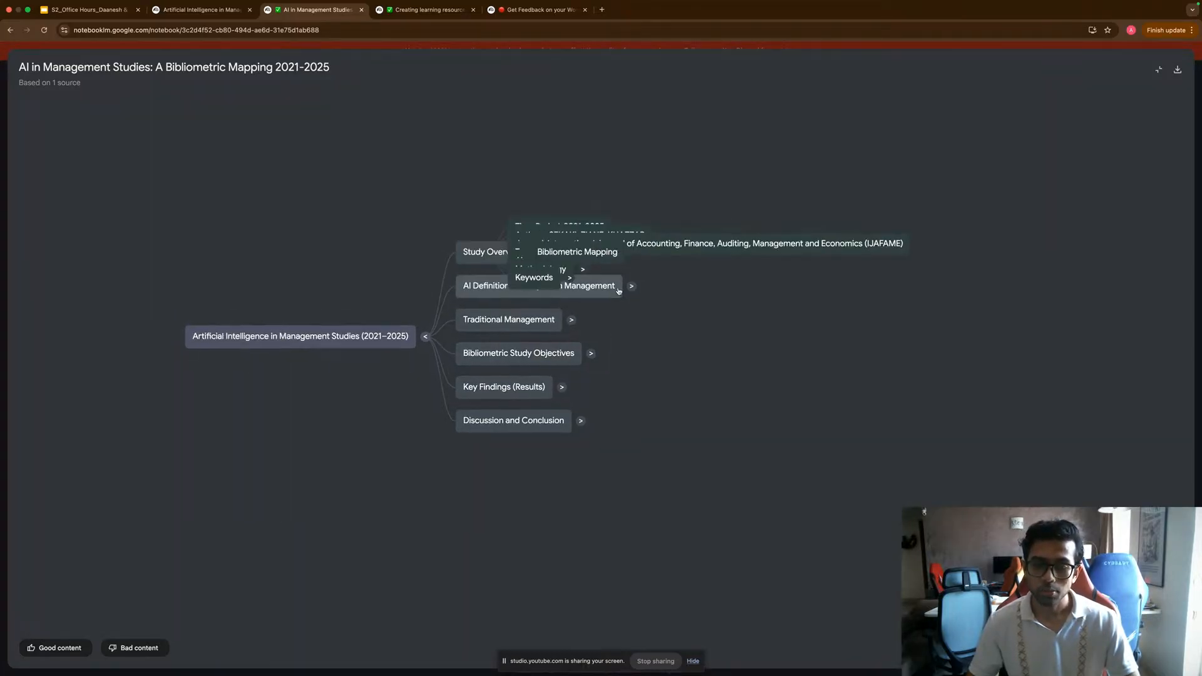
click(708, 393)
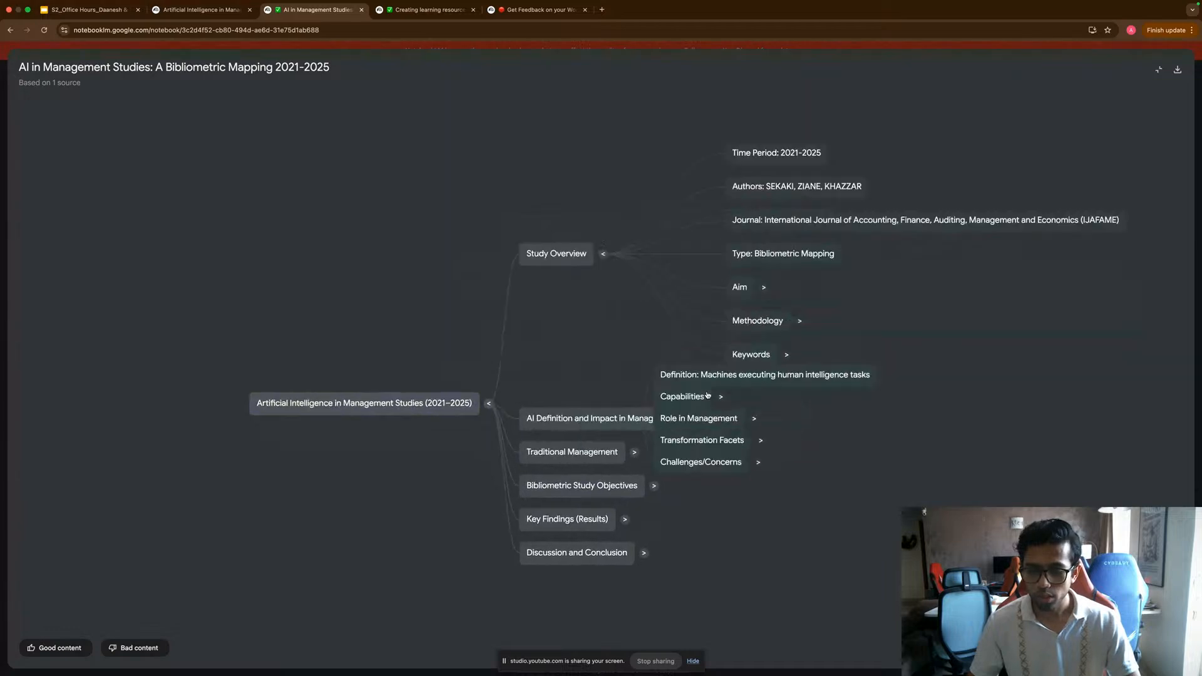
click(621, 425)
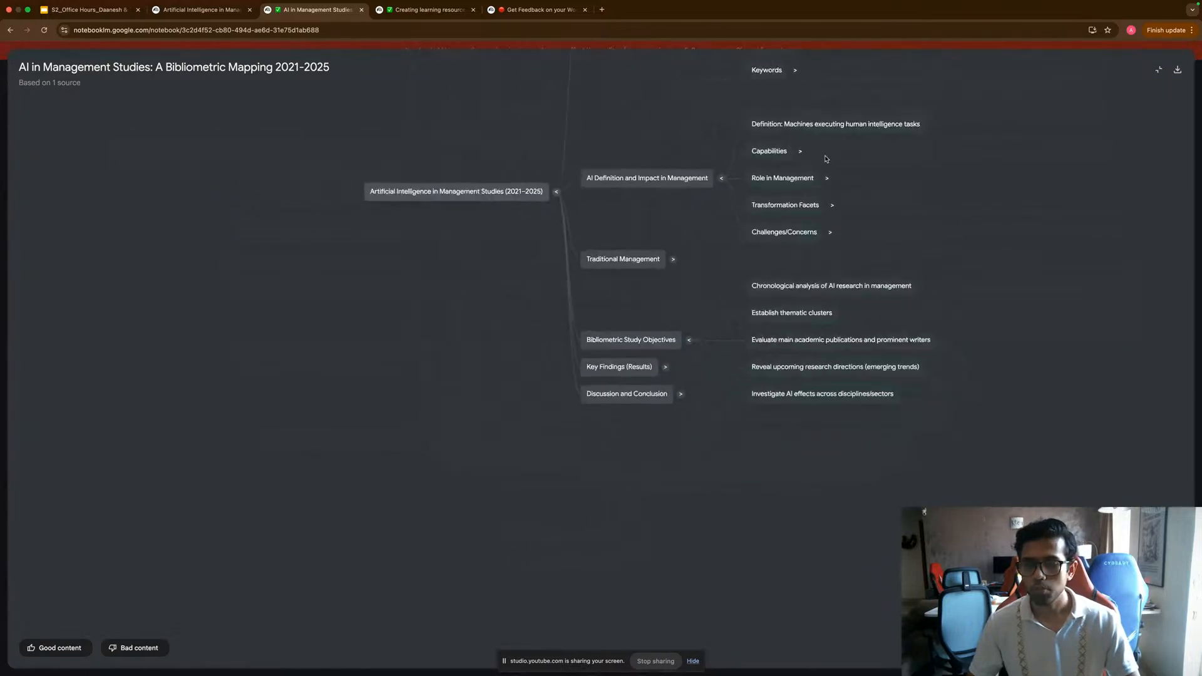
Expand Role in Management and Transformation Facets, including the Operational Management node beneath the latter.
click(827, 180)
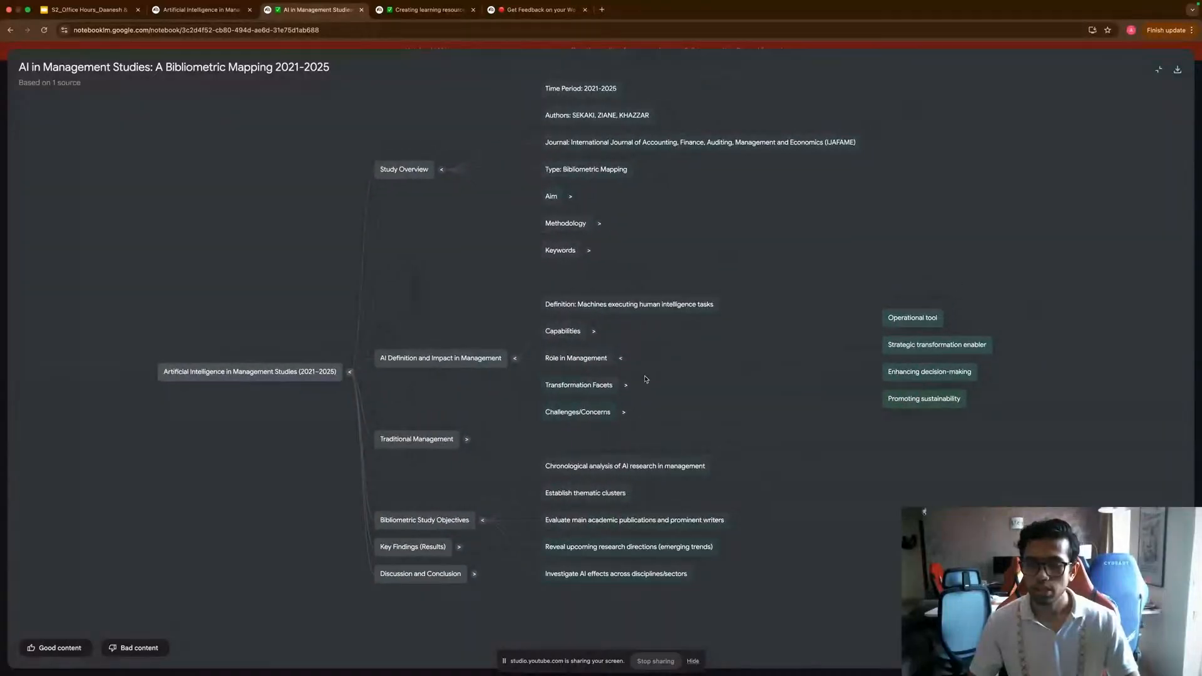
click(626, 385)
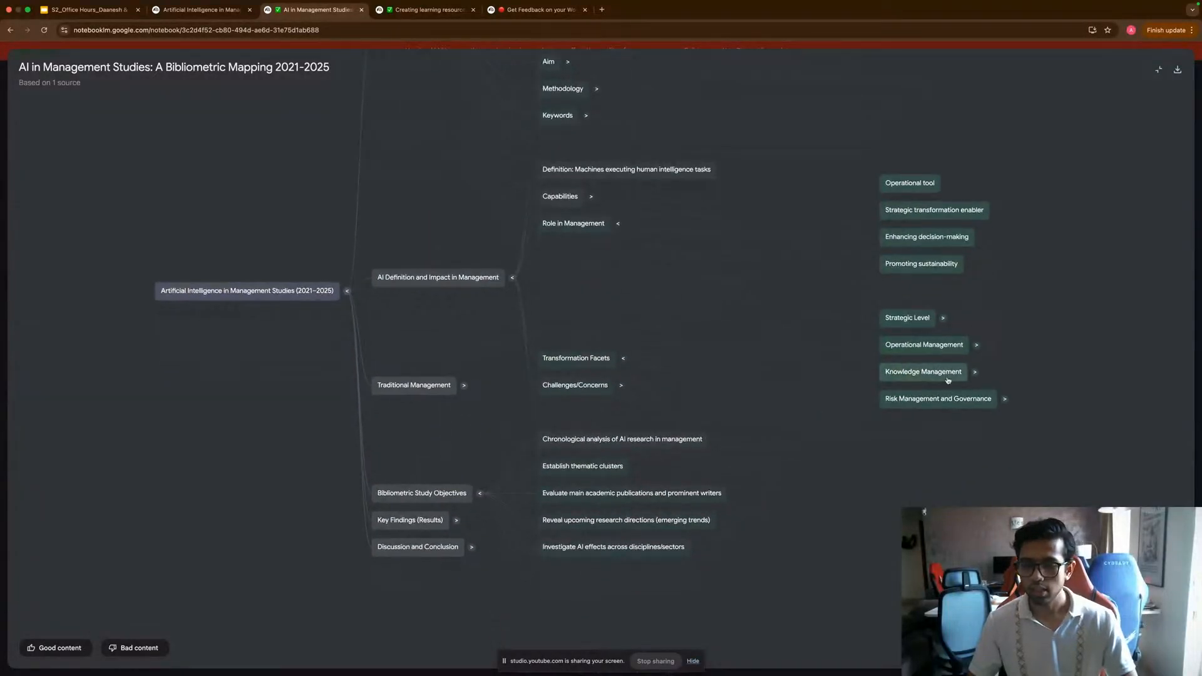
click(976, 351)
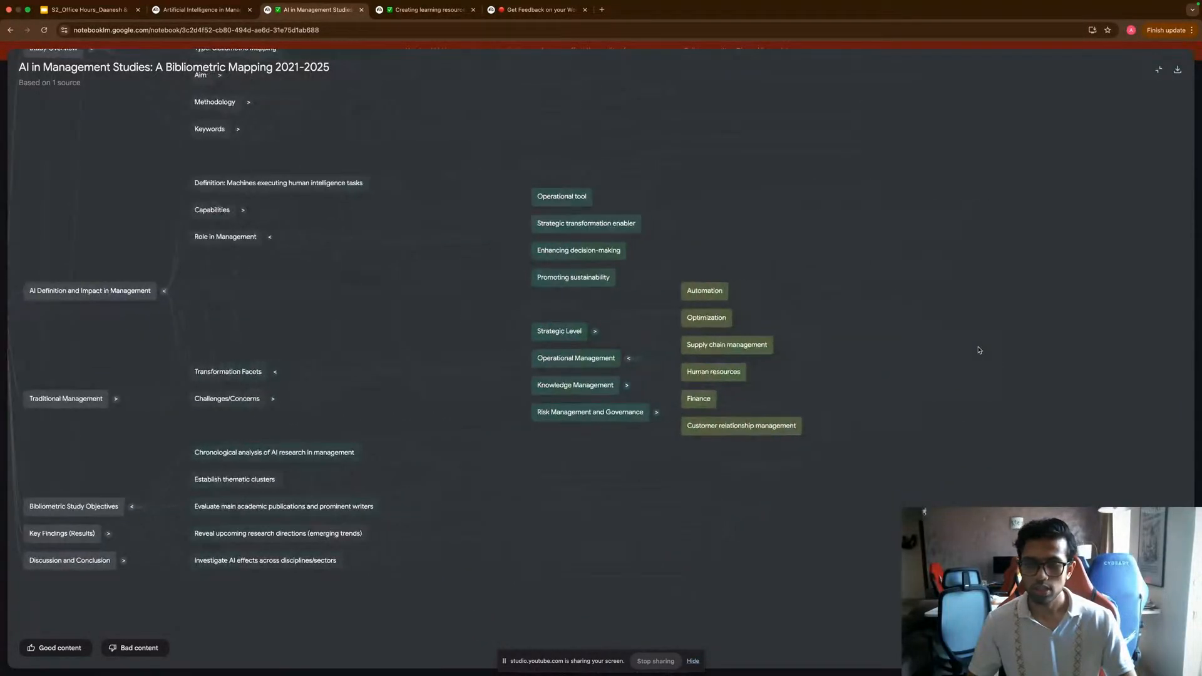
scroll(901, 308, up, 2)
scroll(888, 309, down, 5)
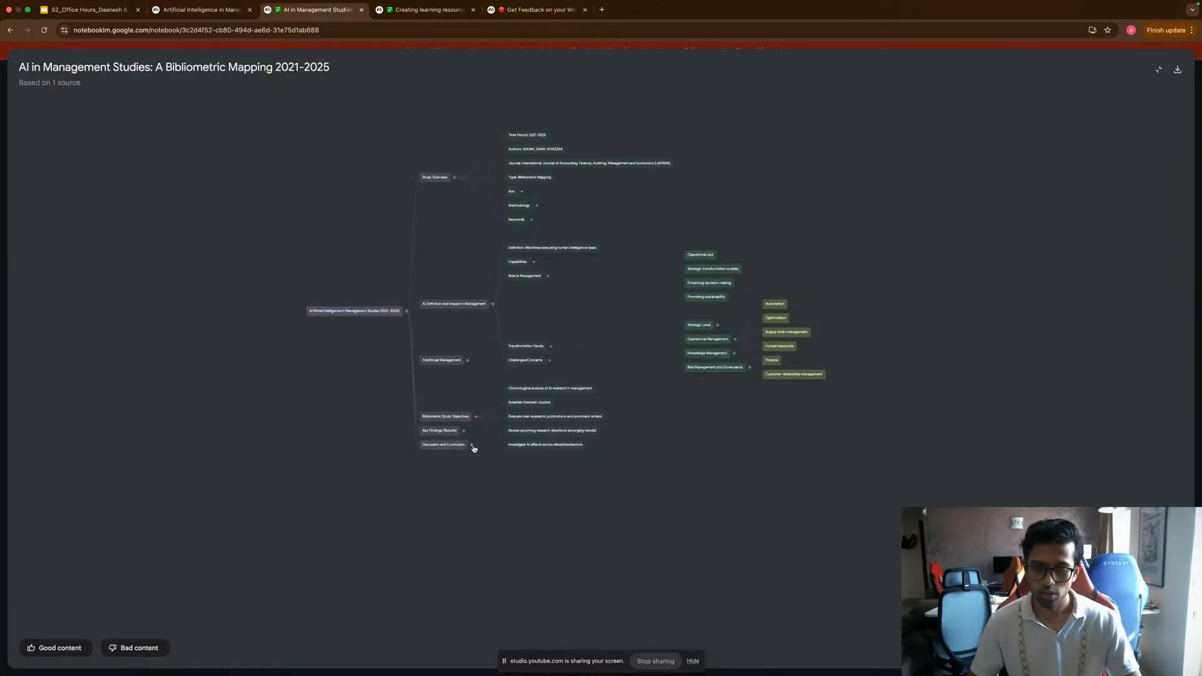
Expand the Discussion and Conclusion branch and its Dynamics of Scholarly Interest node, keeping the whole mind map in view.
click(473, 446)
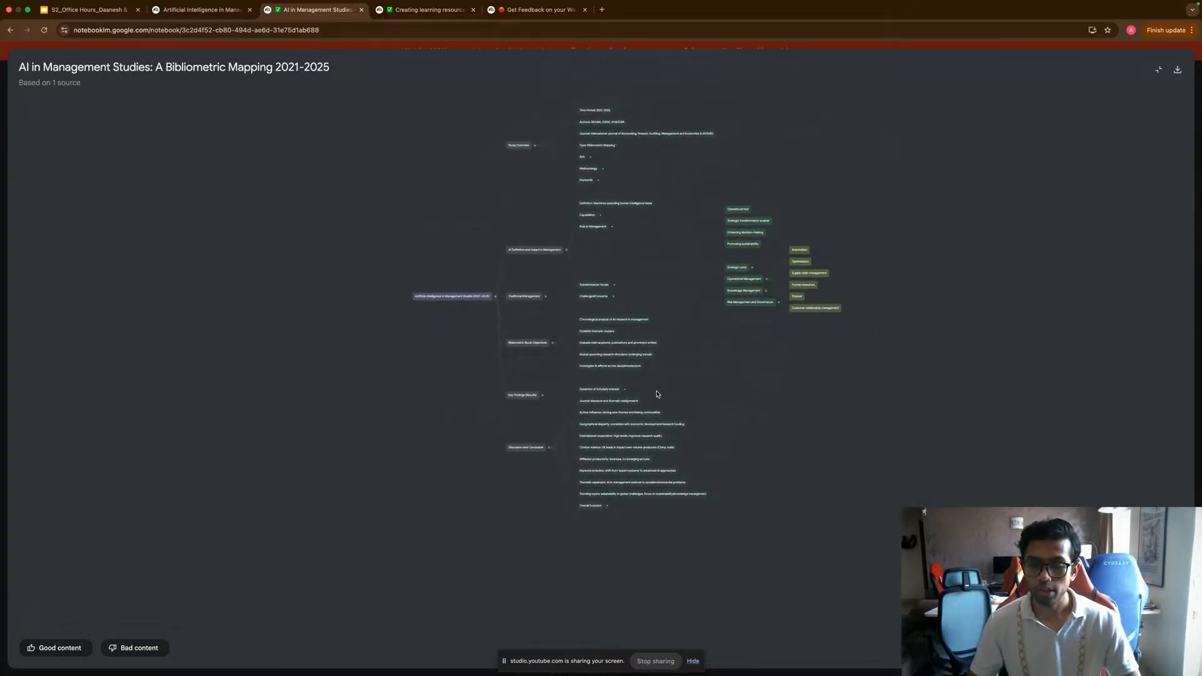
click(624, 390)
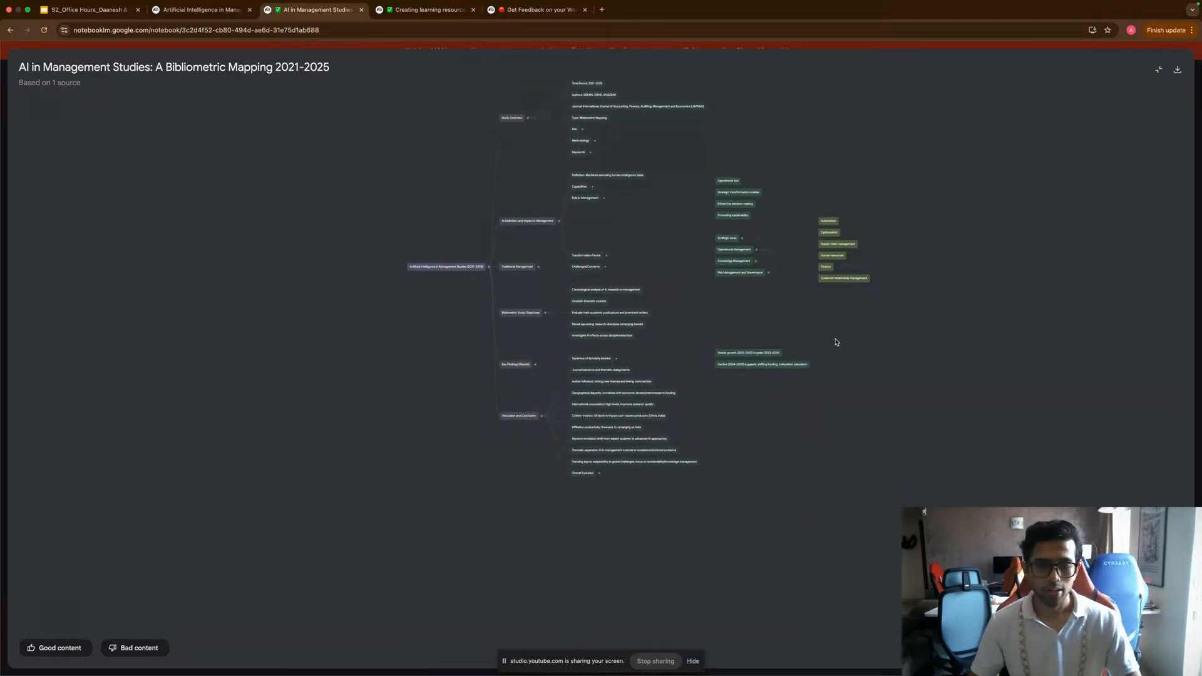
drag(835, 342, 794, 378)
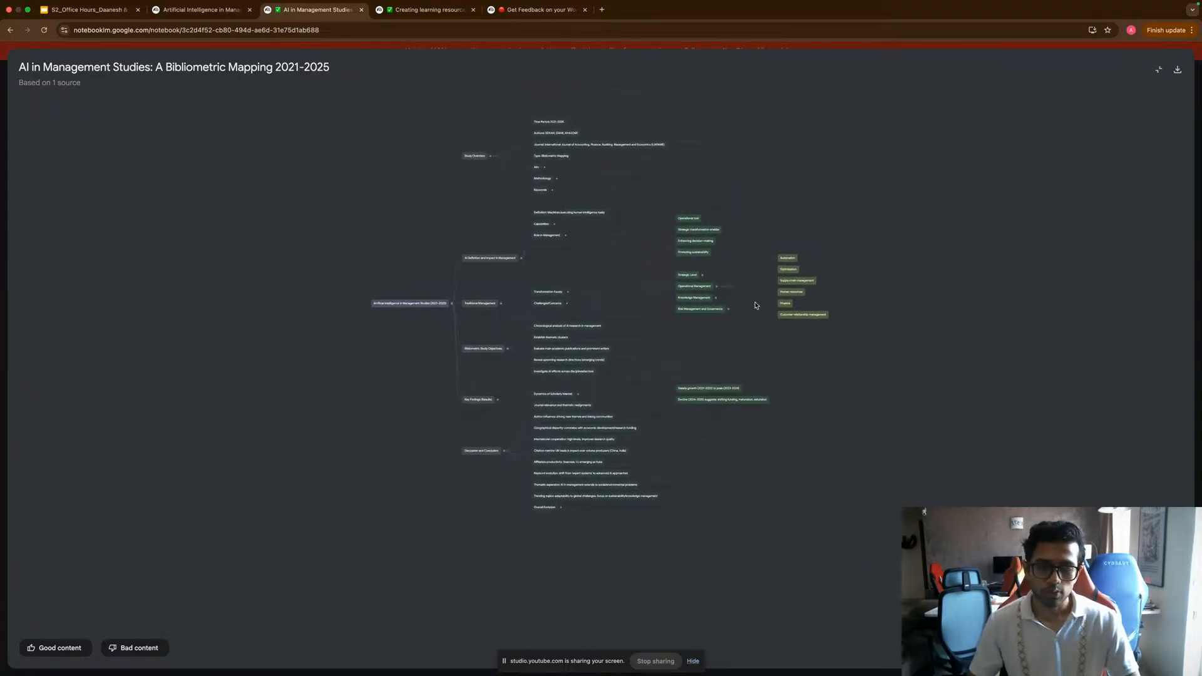
scroll(754, 306, up, 5)
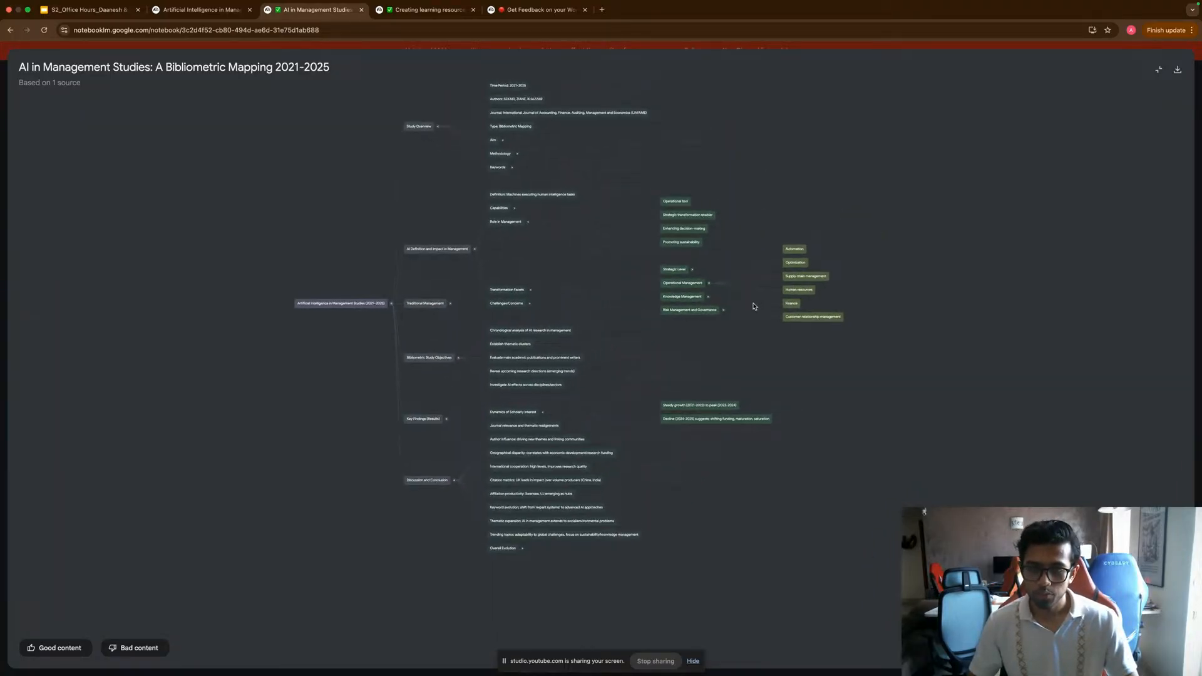
scroll(754, 305, up, 1)
drag(789, 172, 818, 193)
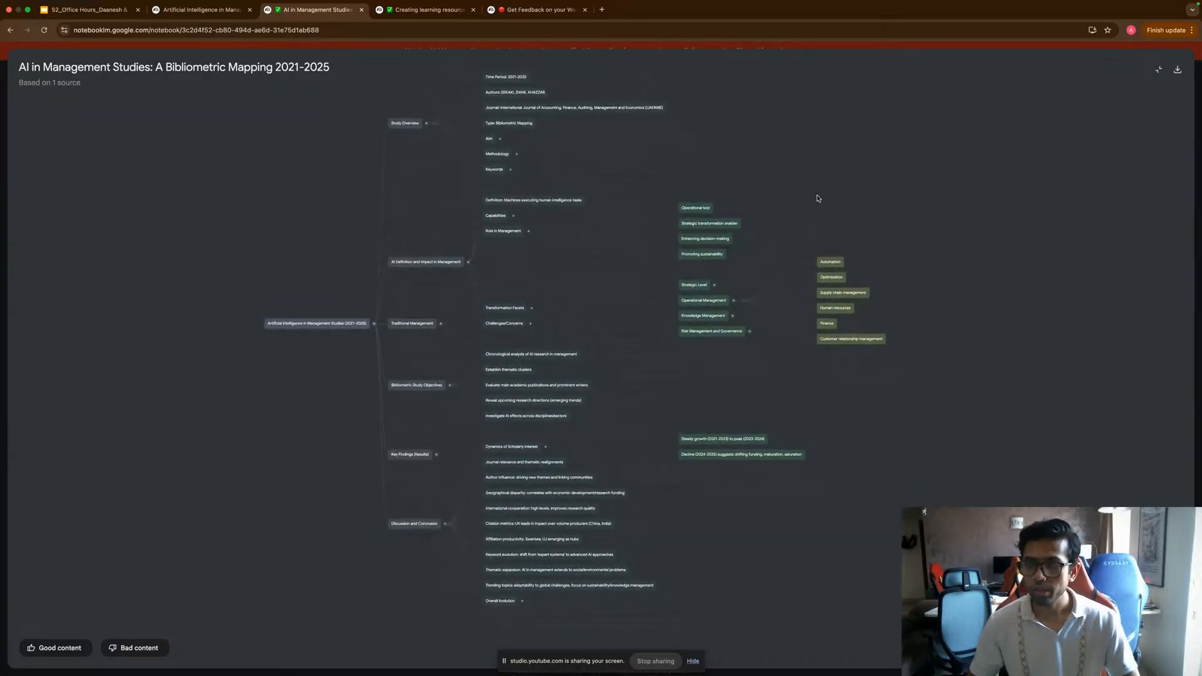
Download the expanded mind map as an image and open the downloaded file.
click(1178, 70)
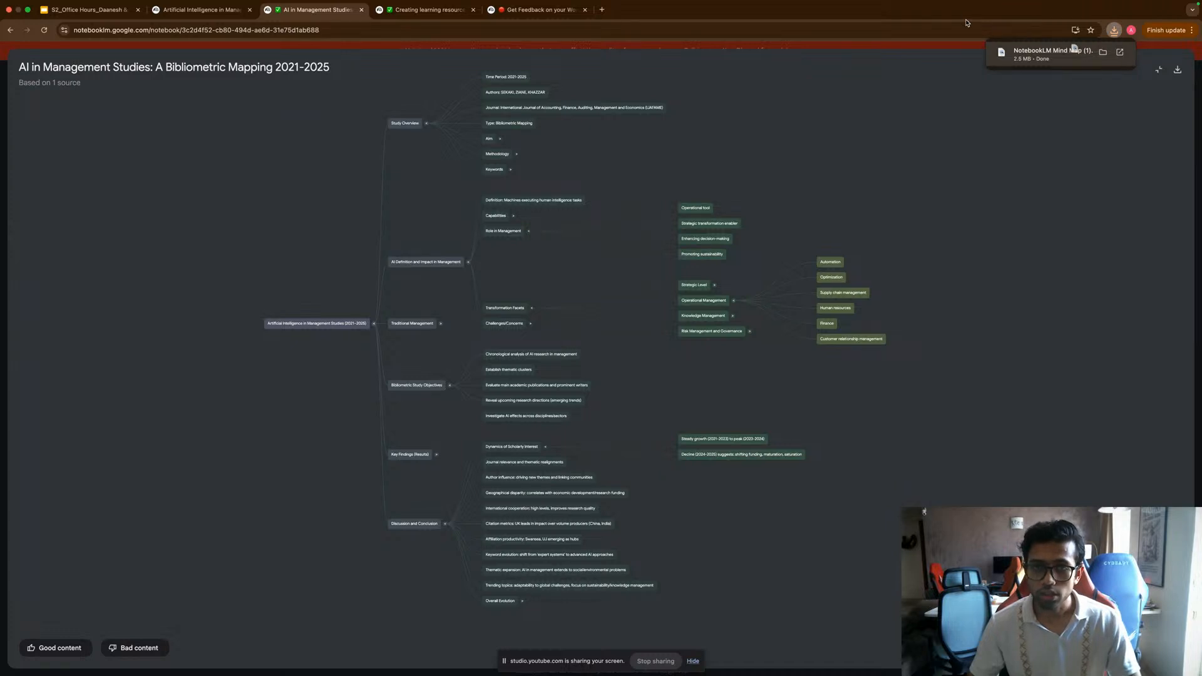
click(1030, 55)
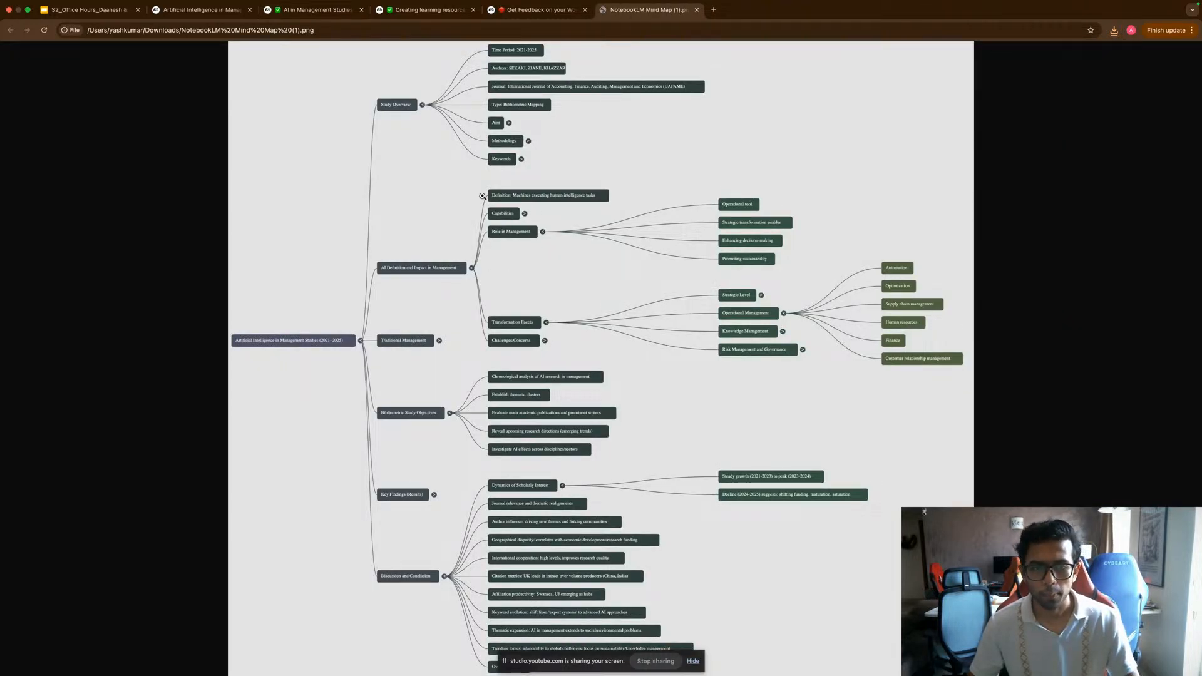
Examine the downloaded mind map image up close across its branches, including Discussion and Conclusion, and close it.
click(506, 197)
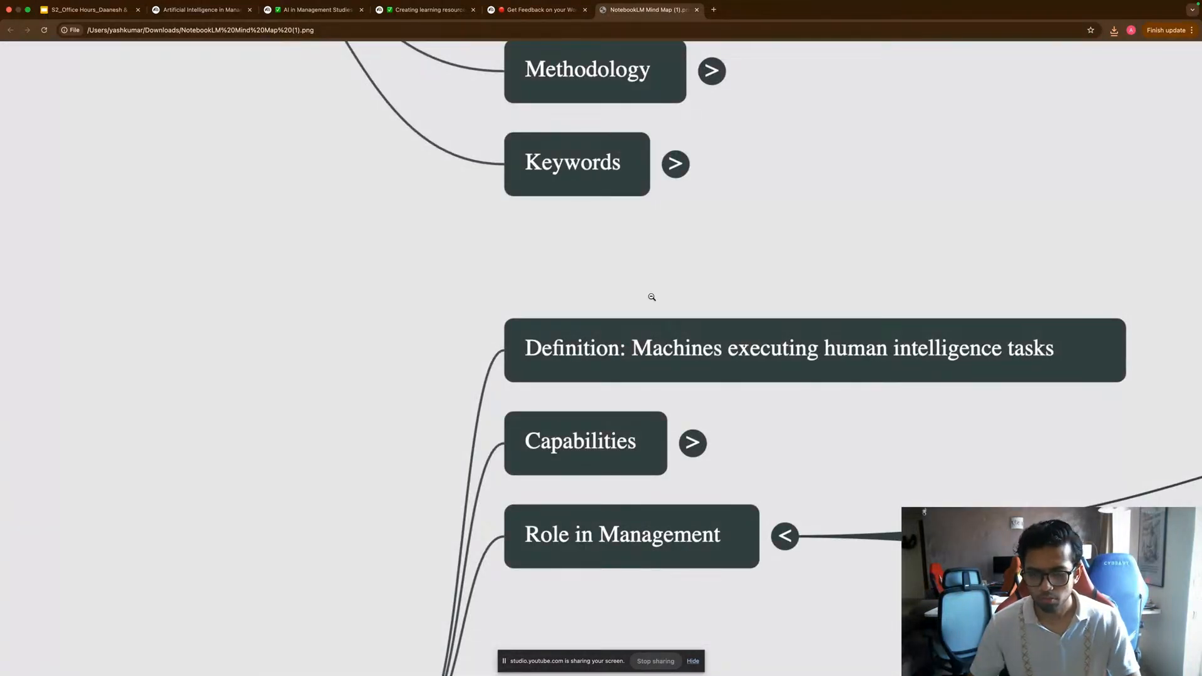
scroll(651, 298, down, 5)
scroll(671, 300, down, 3)
scroll(671, 300, down, 10)
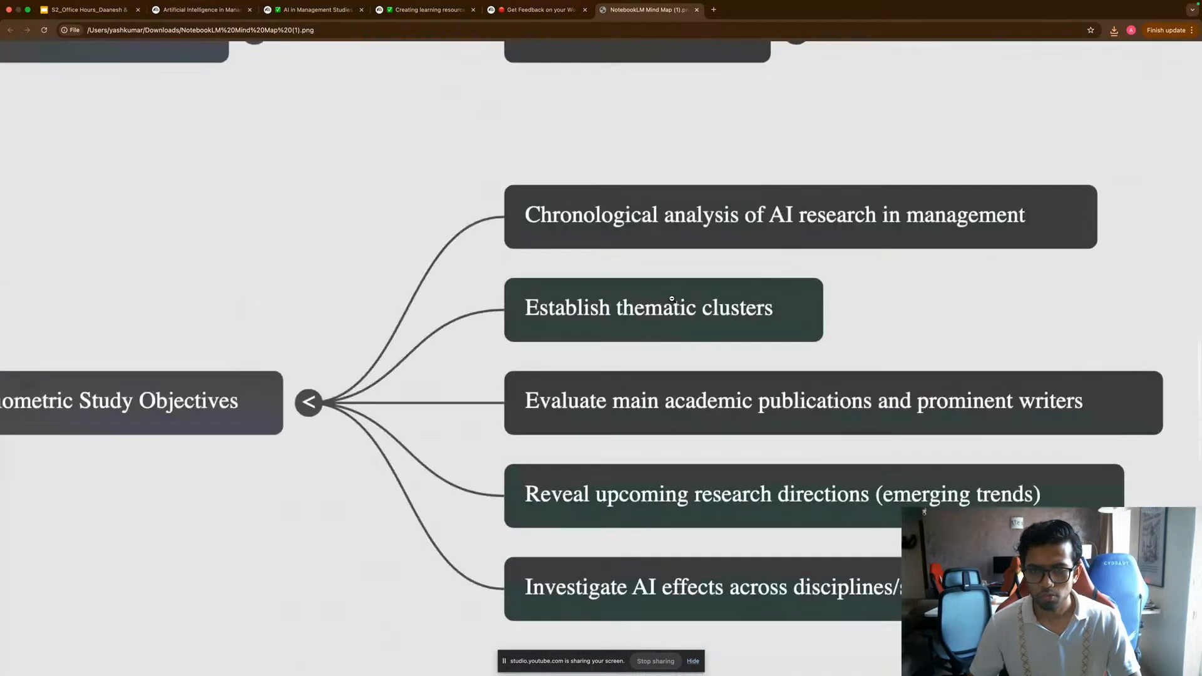
scroll(671, 288, right, 15)
scroll(672, 282, down, 5)
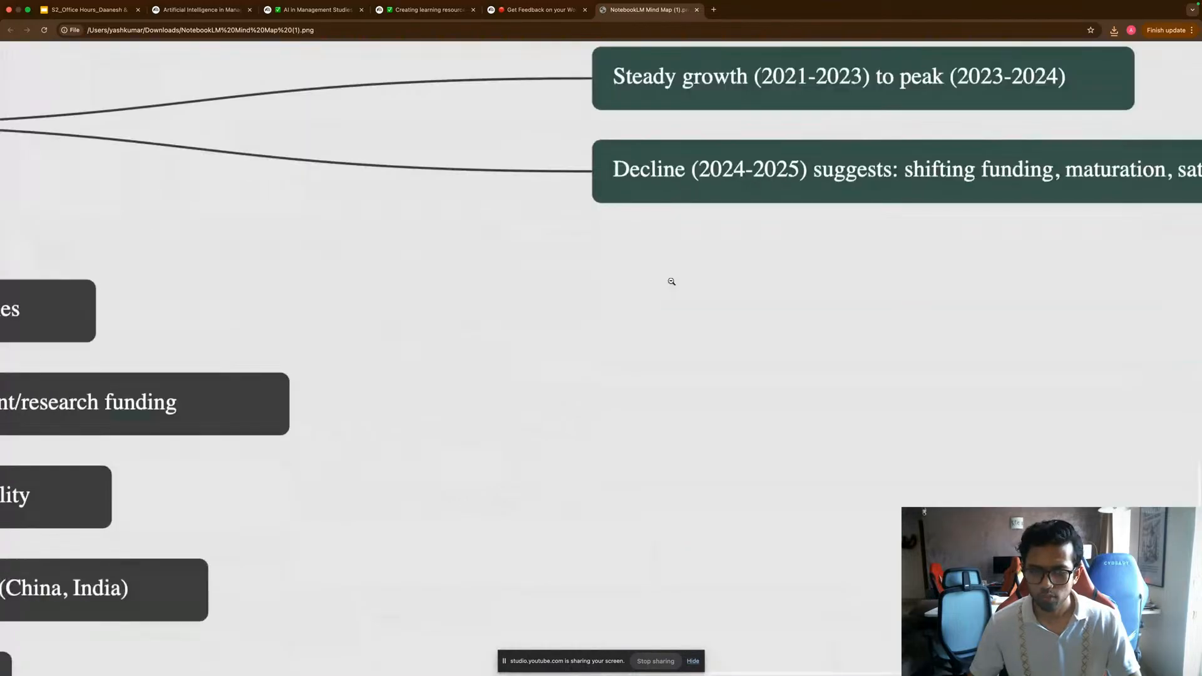
scroll(669, 278, left, 12)
scroll(666, 273, left, 15)
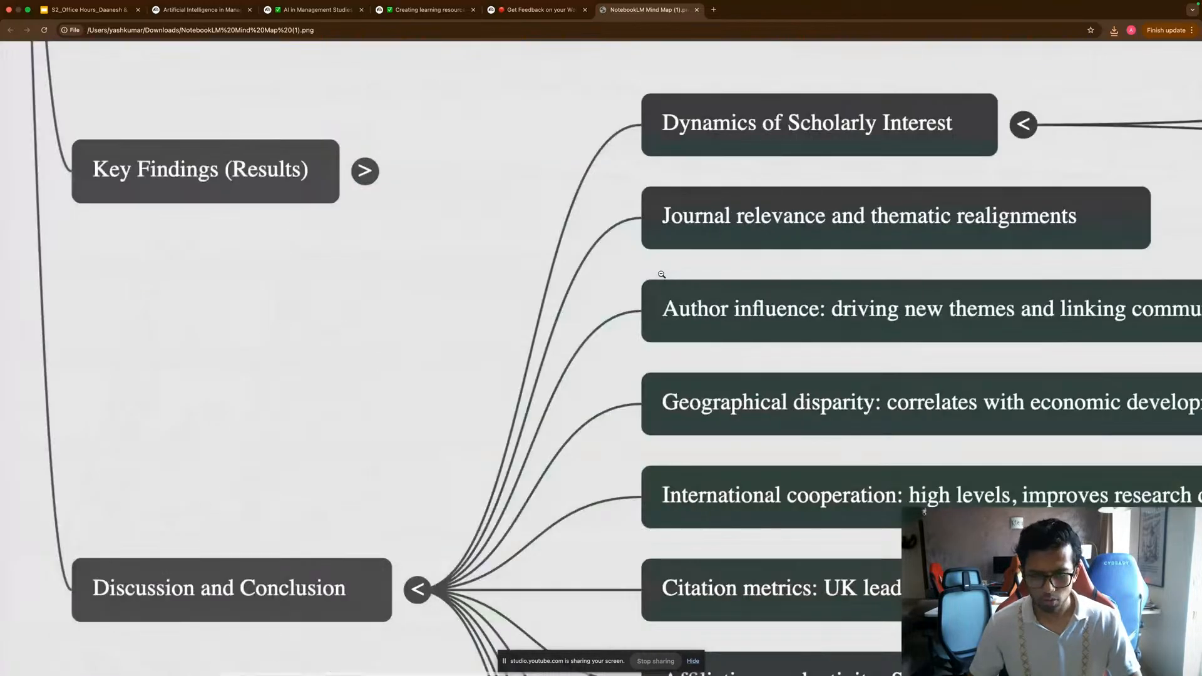
click(876, 284)
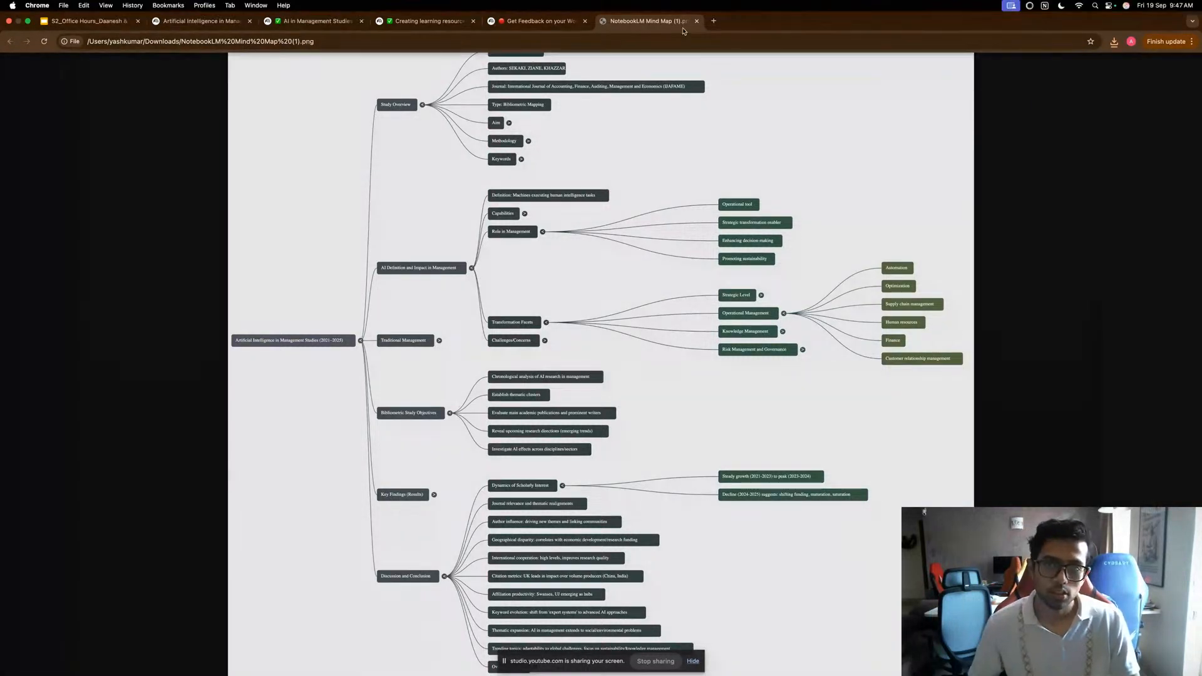
click(696, 21)
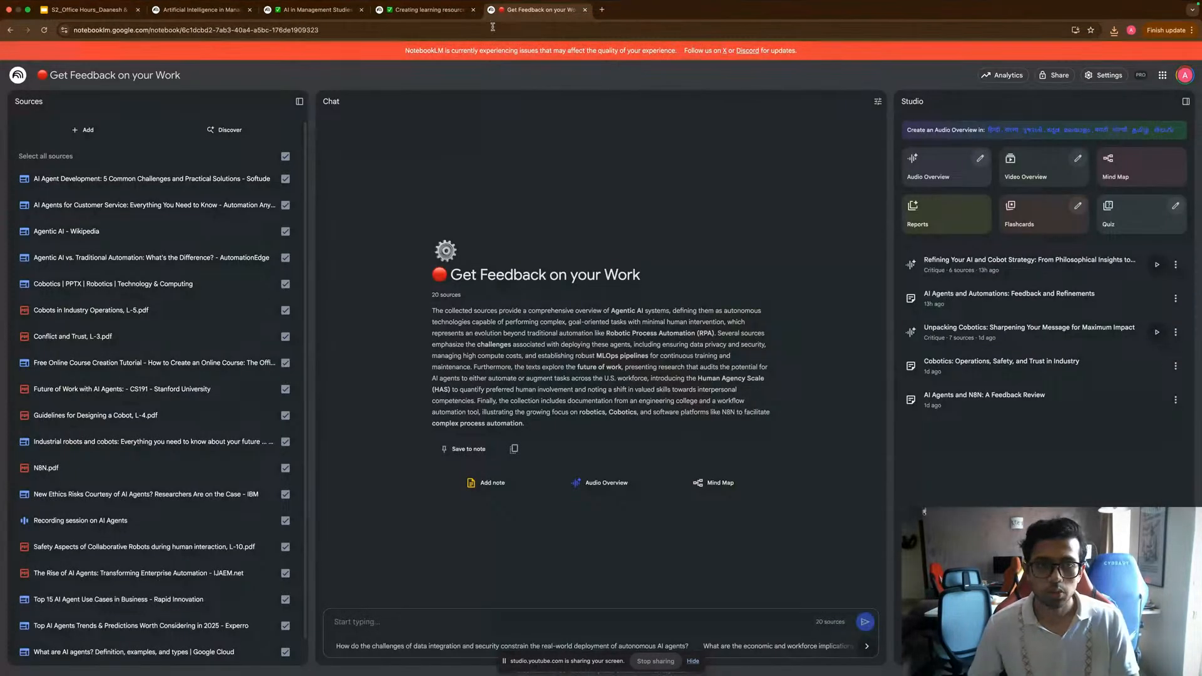
Return to the notebook's mind map, generate a chat discussion of the "Operational tool" node, and review the prompt and answer.
click(307, 11)
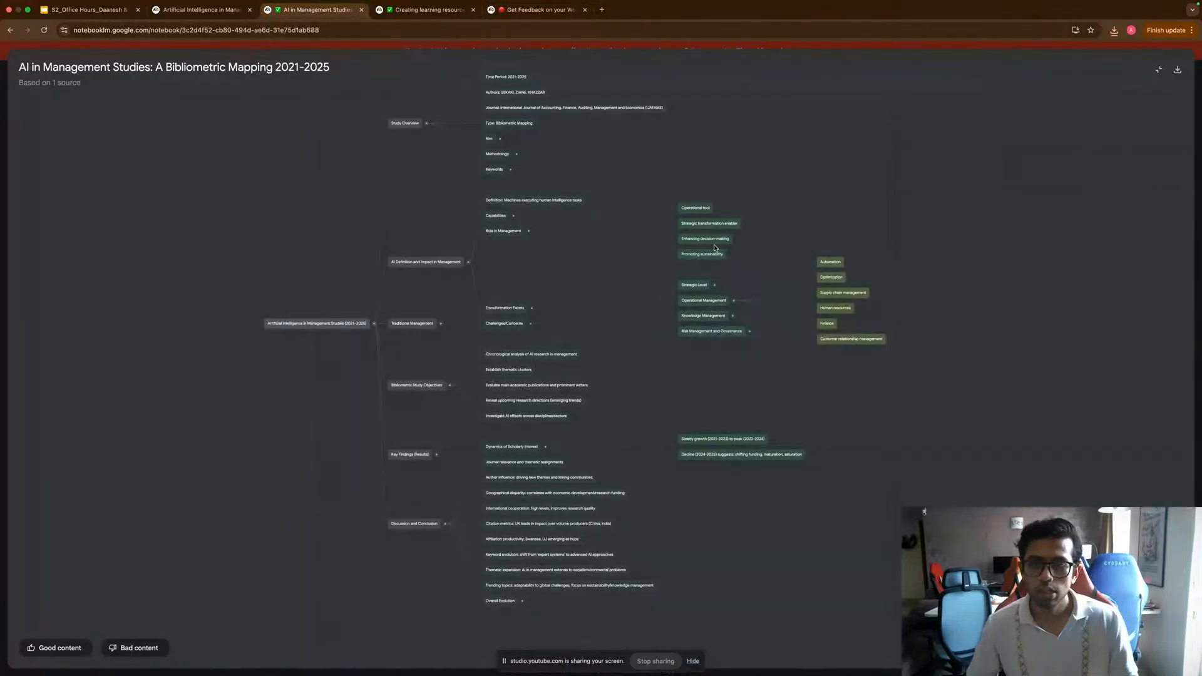
scroll(716, 248, up, 2)
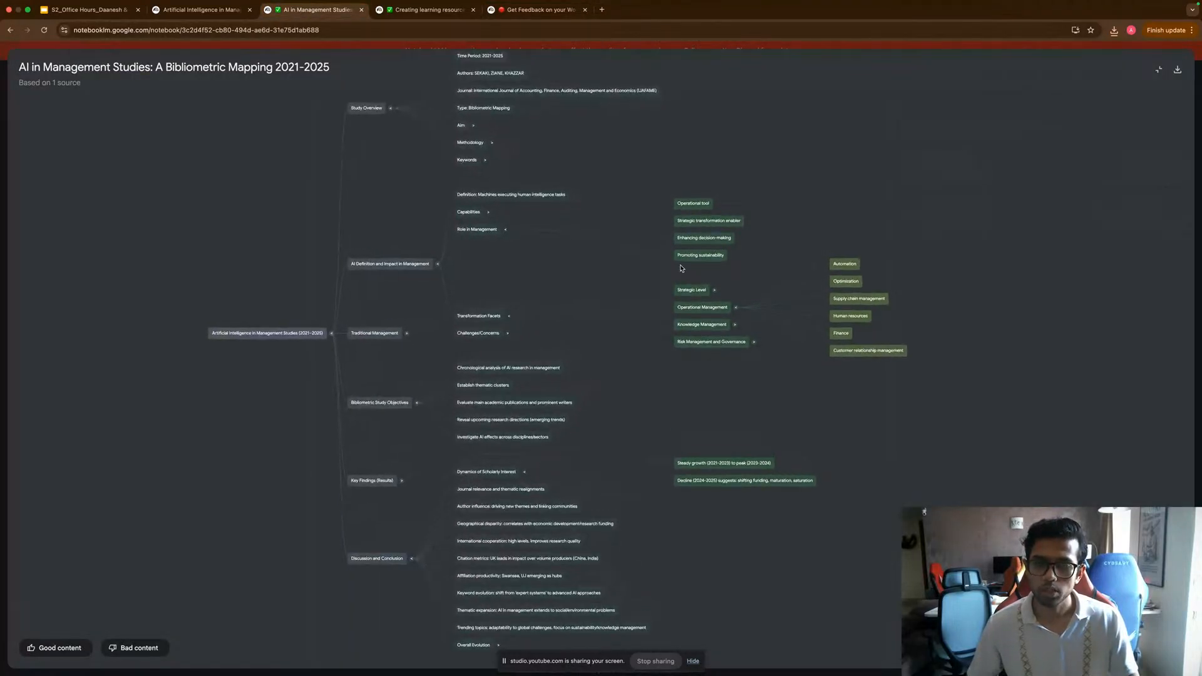
scroll(730, 223, up, 3)
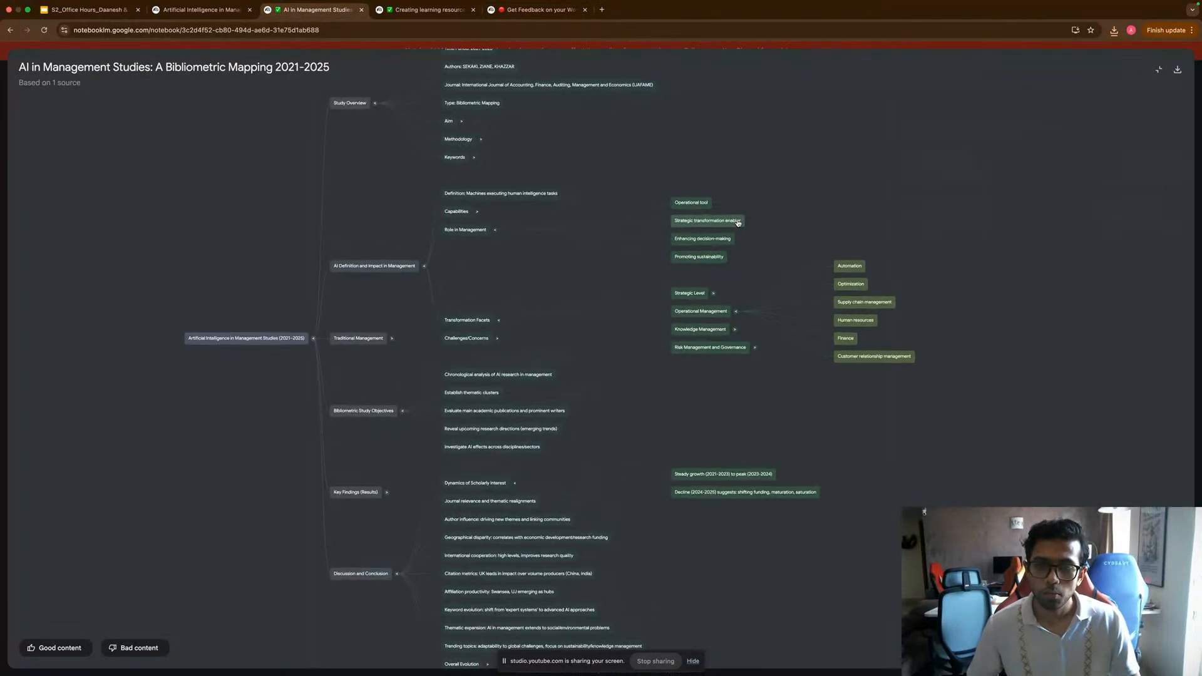
scroll(720, 213, up, 2)
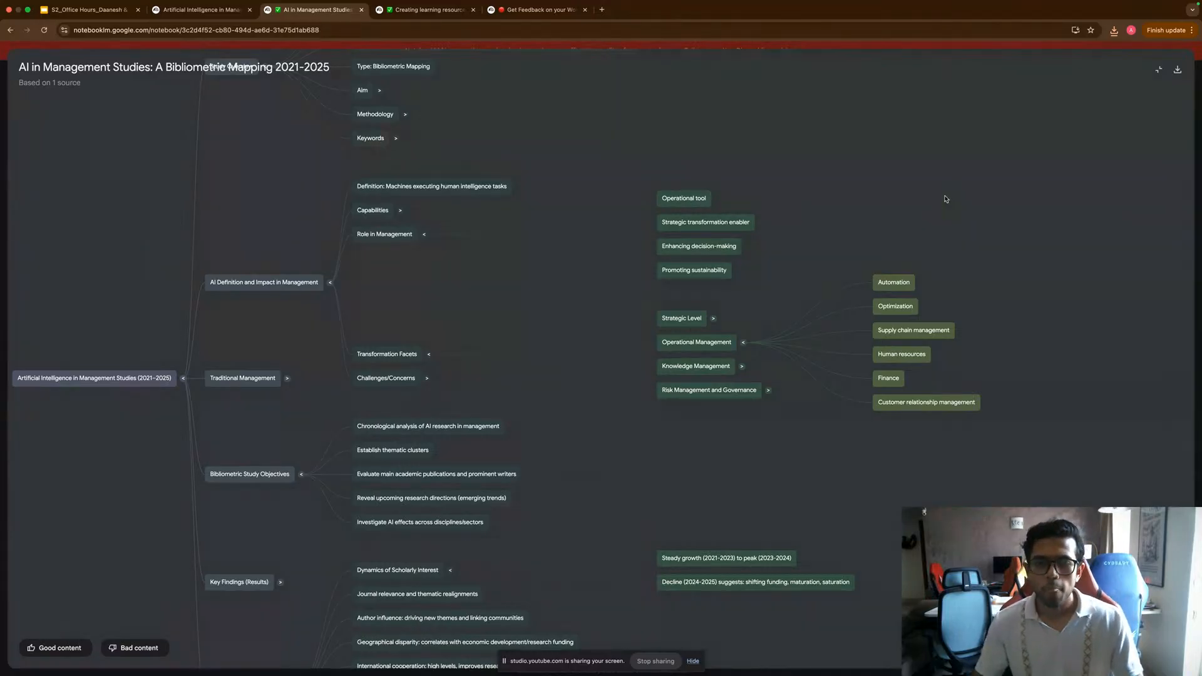
click(674, 201)
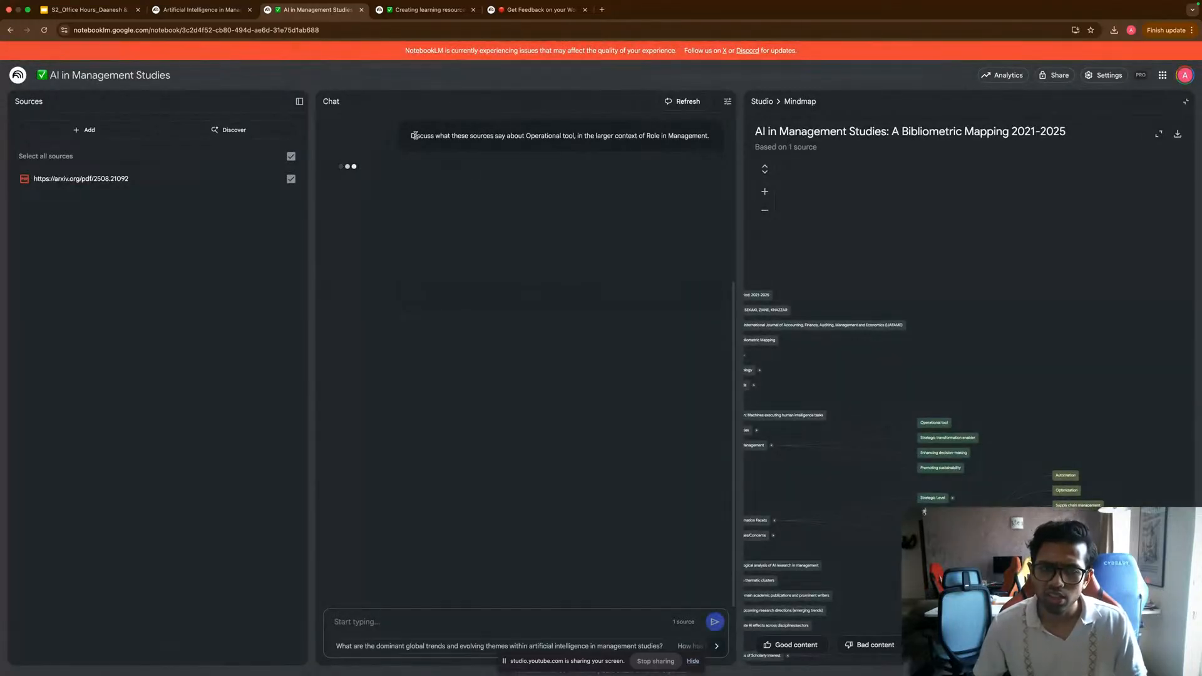
drag(416, 135, 688, 144)
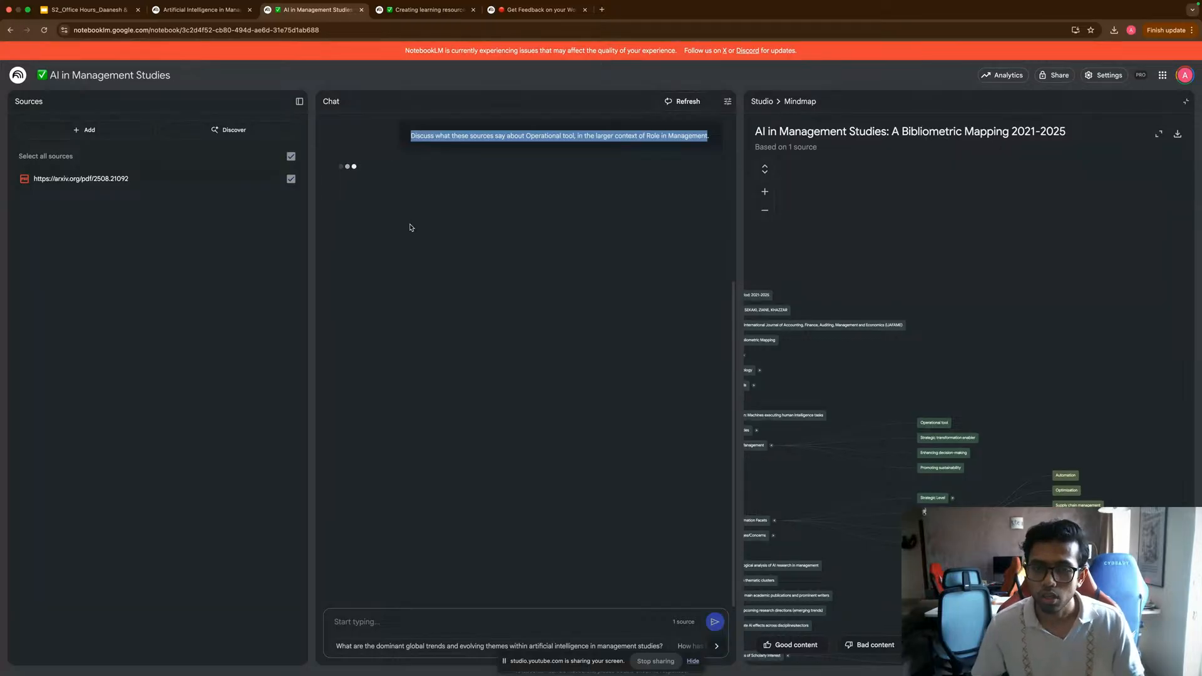
scroll(549, 194, down, 2)
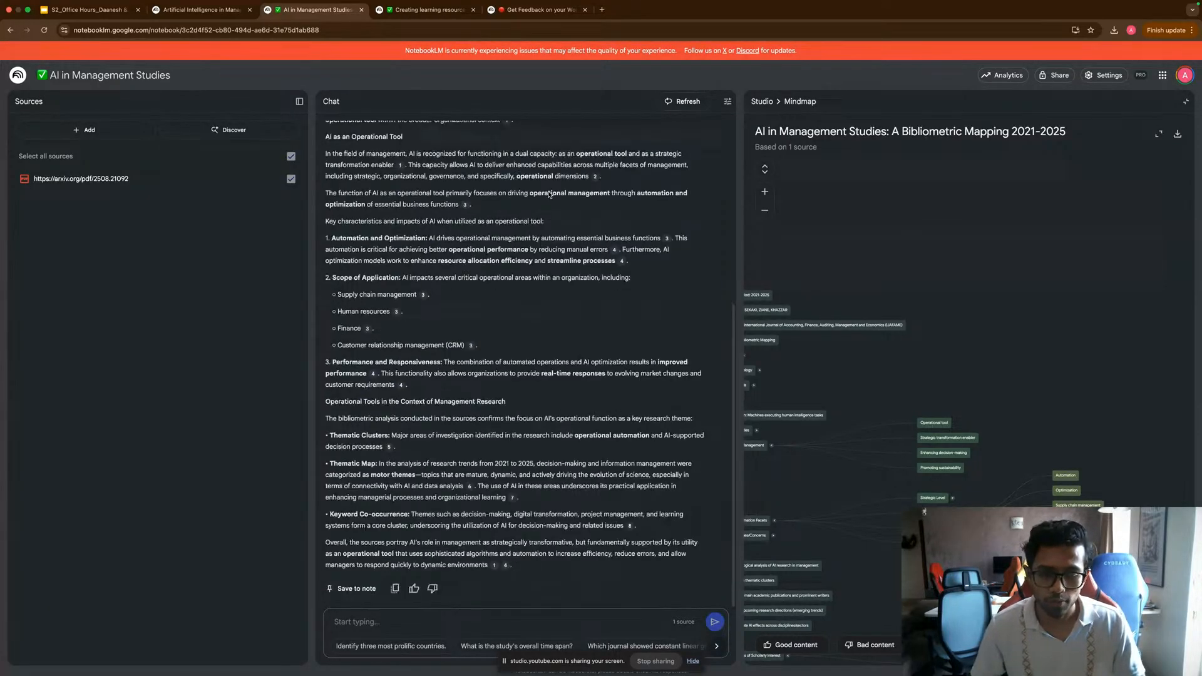
Review the chat answer about AI as an operational tool and close the mind map view.
scroll(549, 195, up, 5)
scroll(374, 173, down, 5)
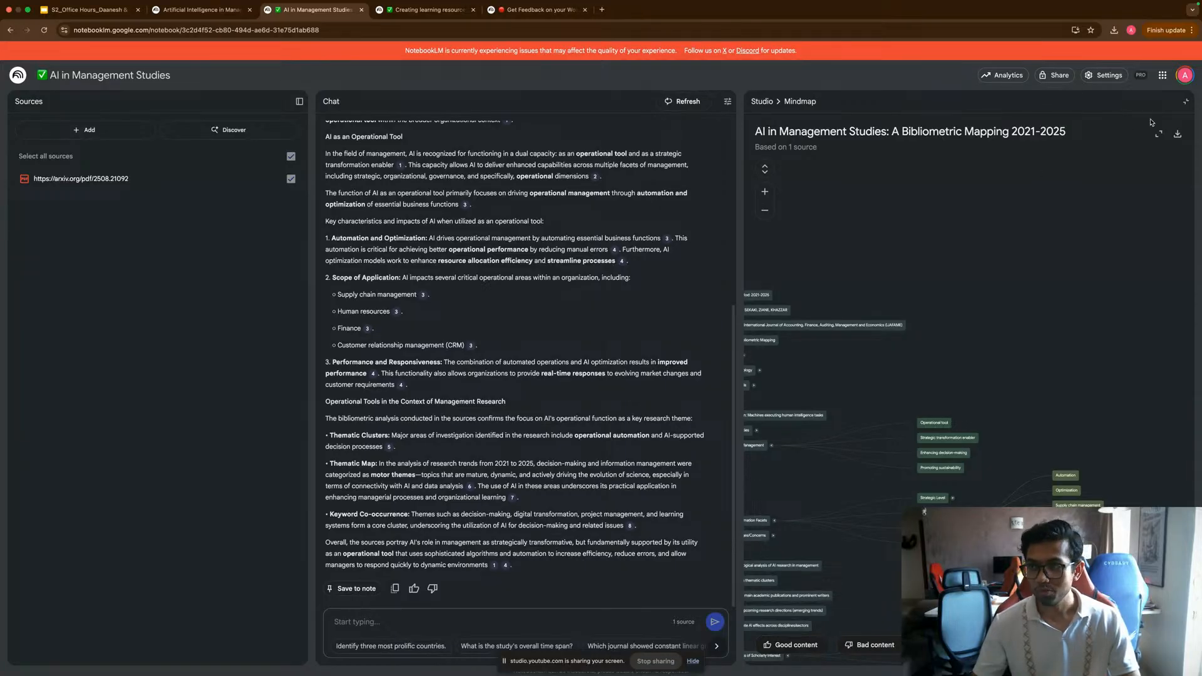
click(1186, 102)
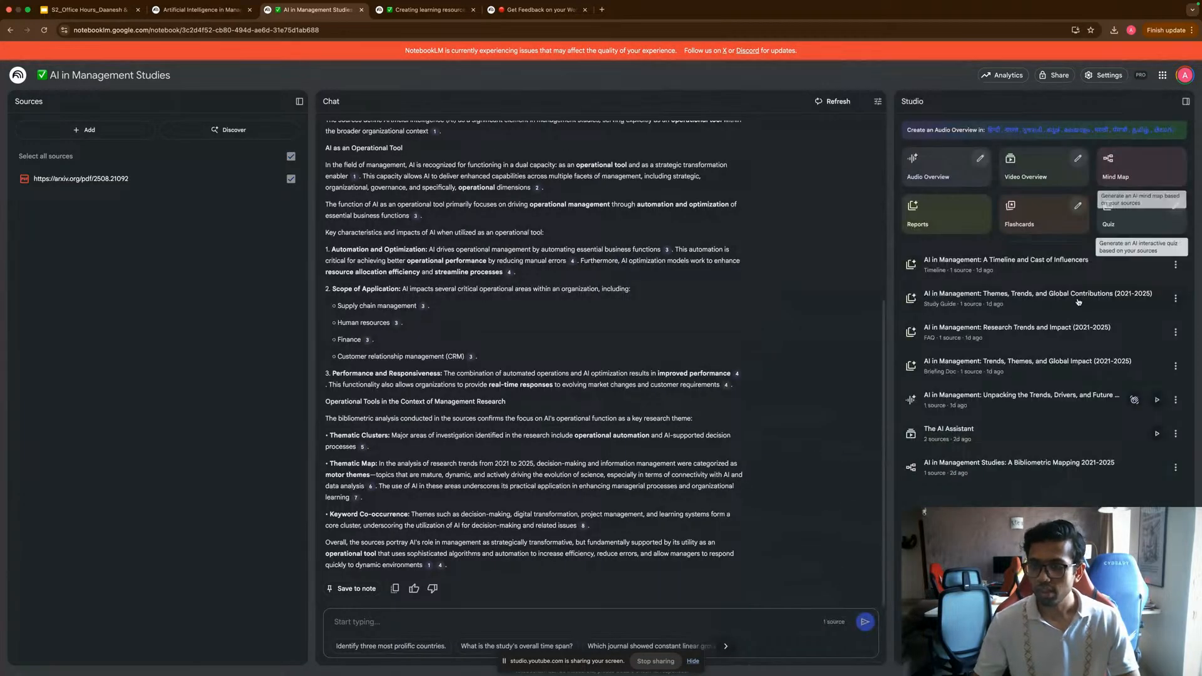
scroll(543, 216, up, 2)
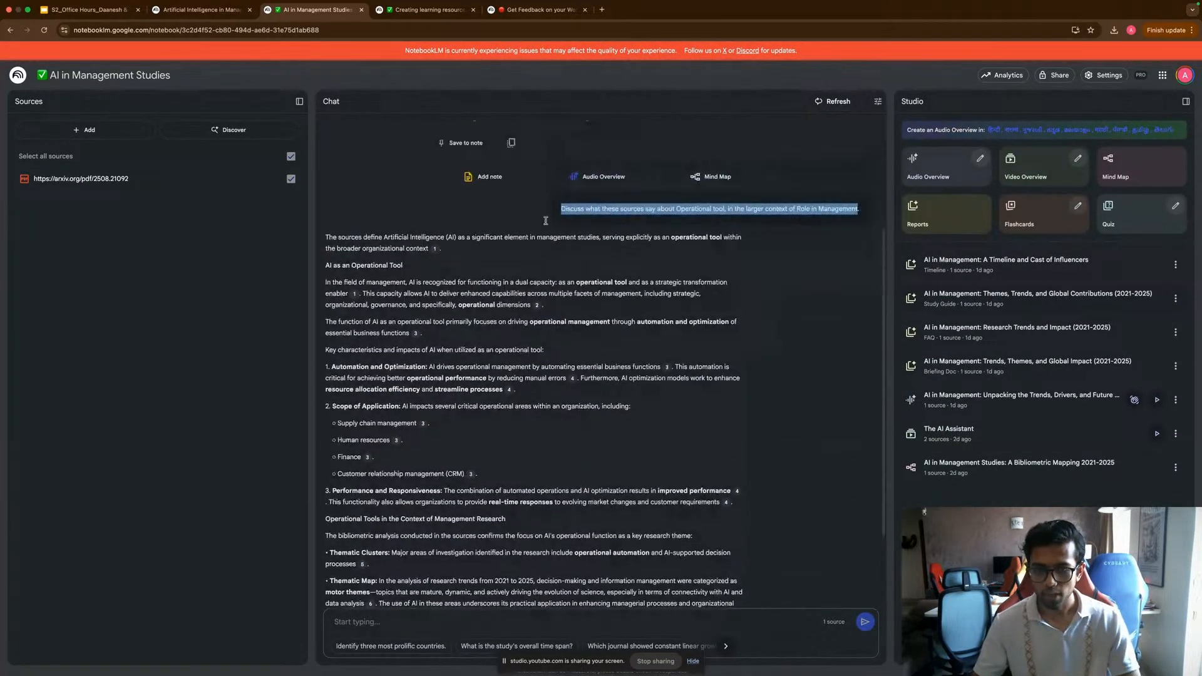
scroll(546, 226, down, 2)
Switch to the slide deck and present from "What are Mind Maps?" through Takeaway #2 to the Audio Overview feature slide.
click(75, 10)
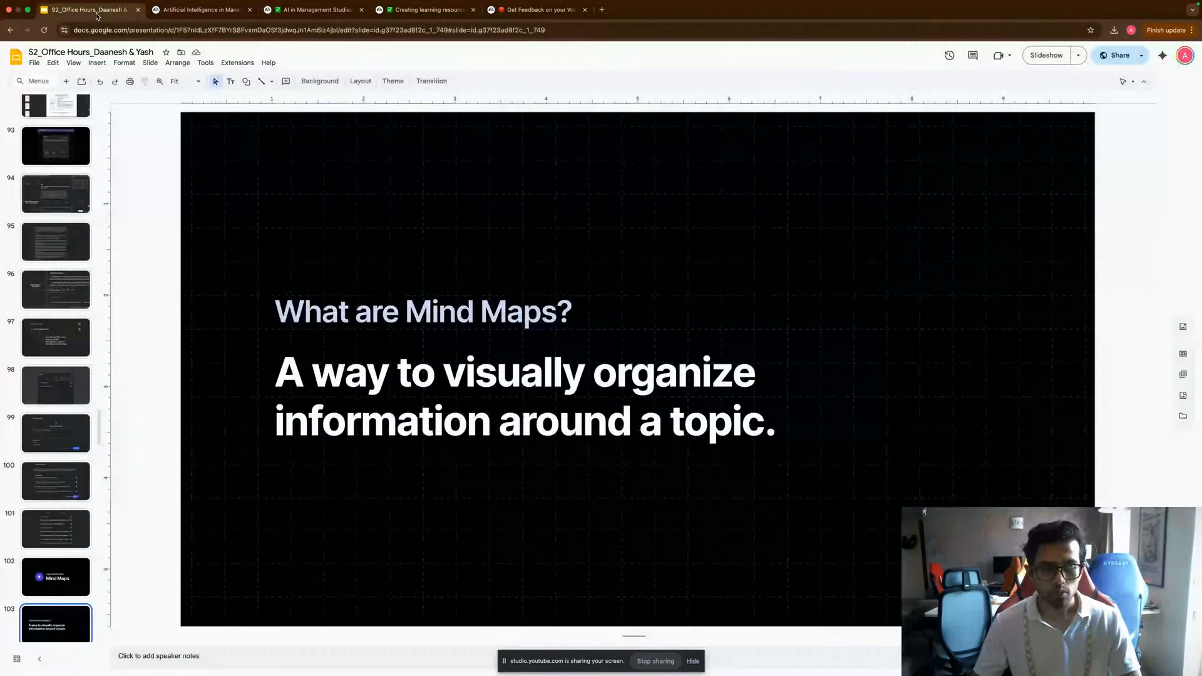
key(super+Return)
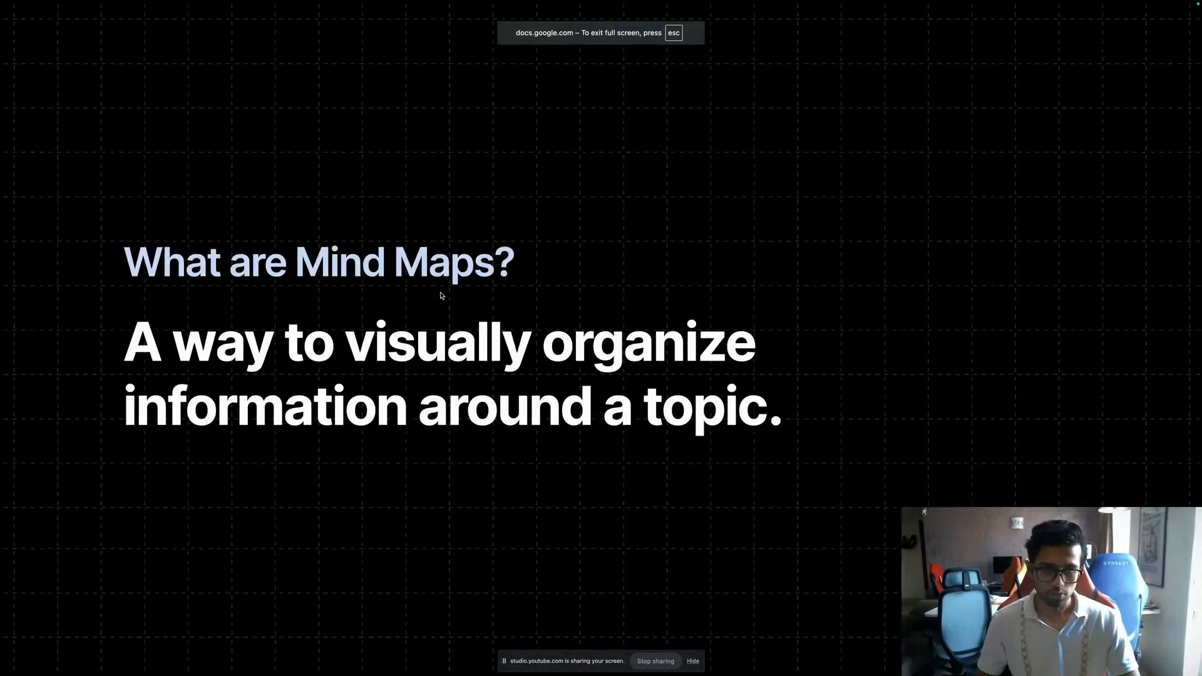
key(Right)
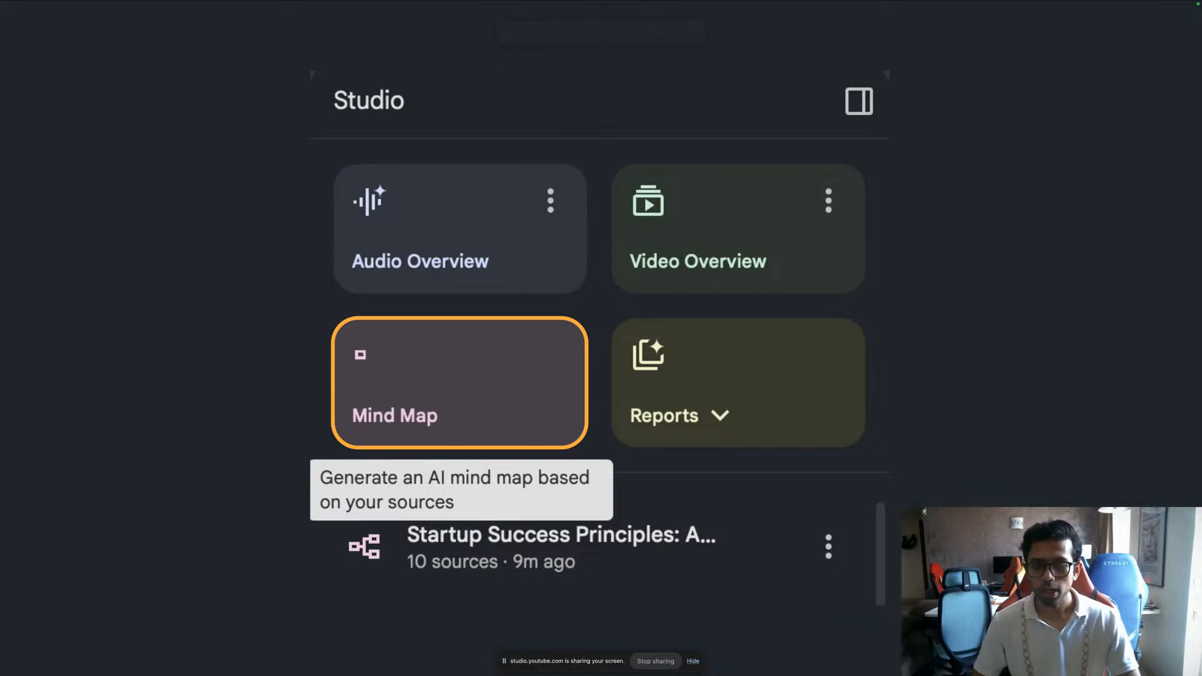
key(Right)
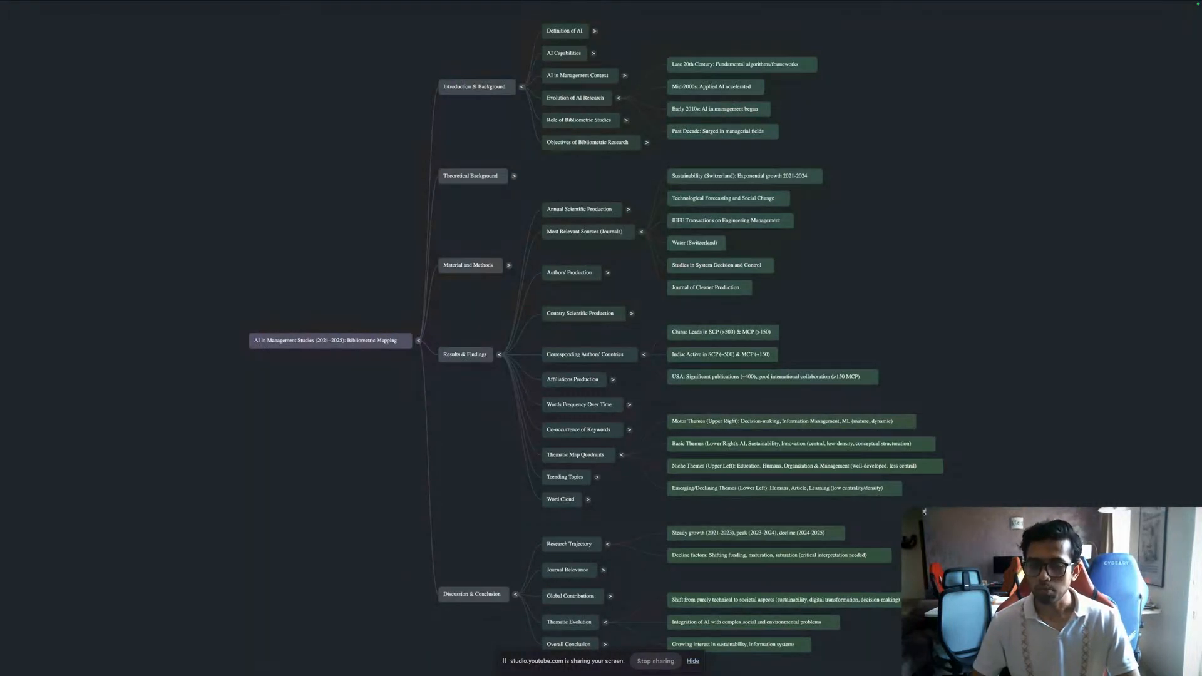
key(Right)
key(Right)
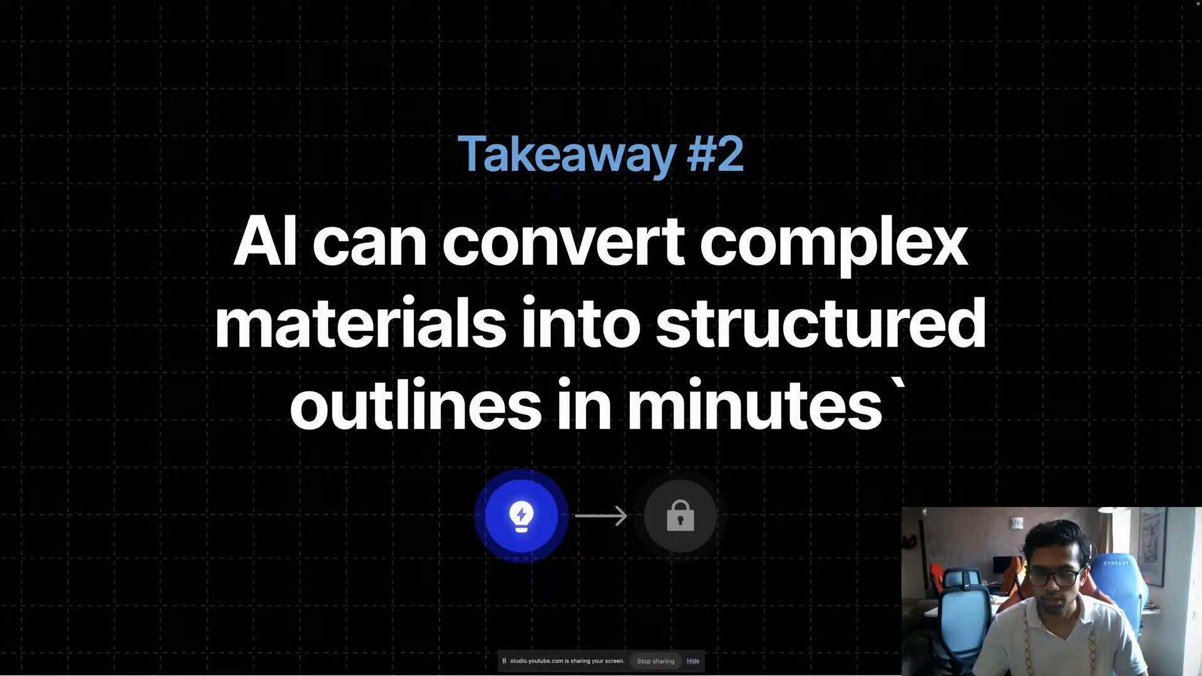
key(Right)
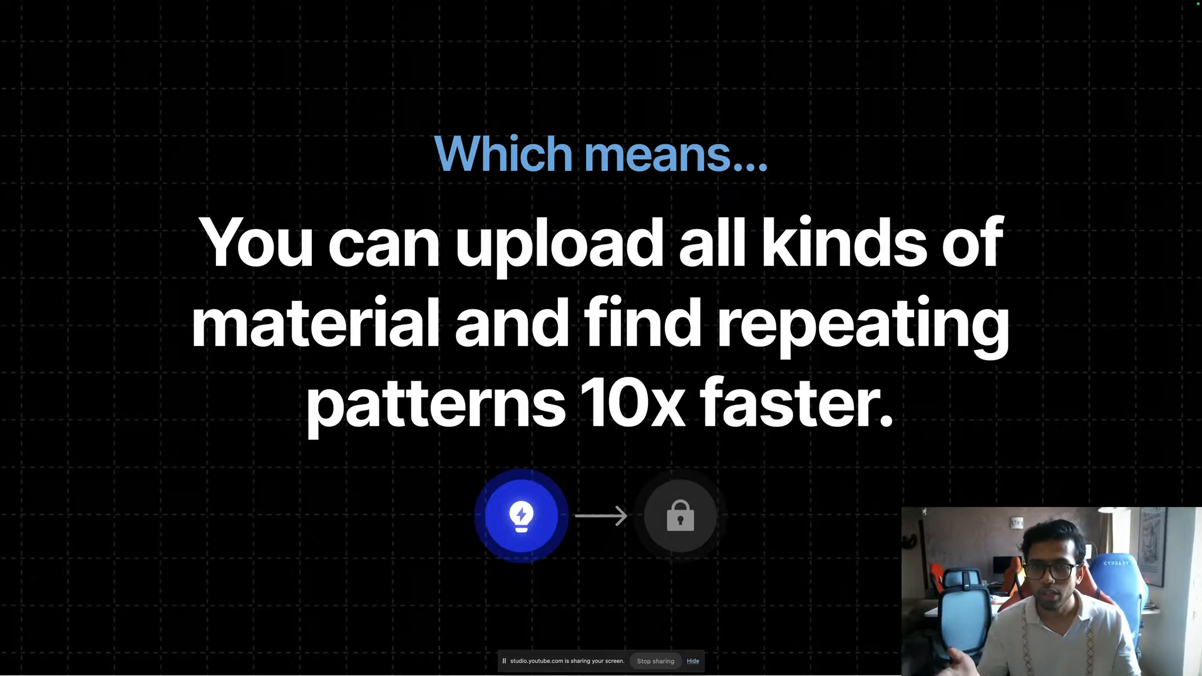
key(Right)
key(Right)
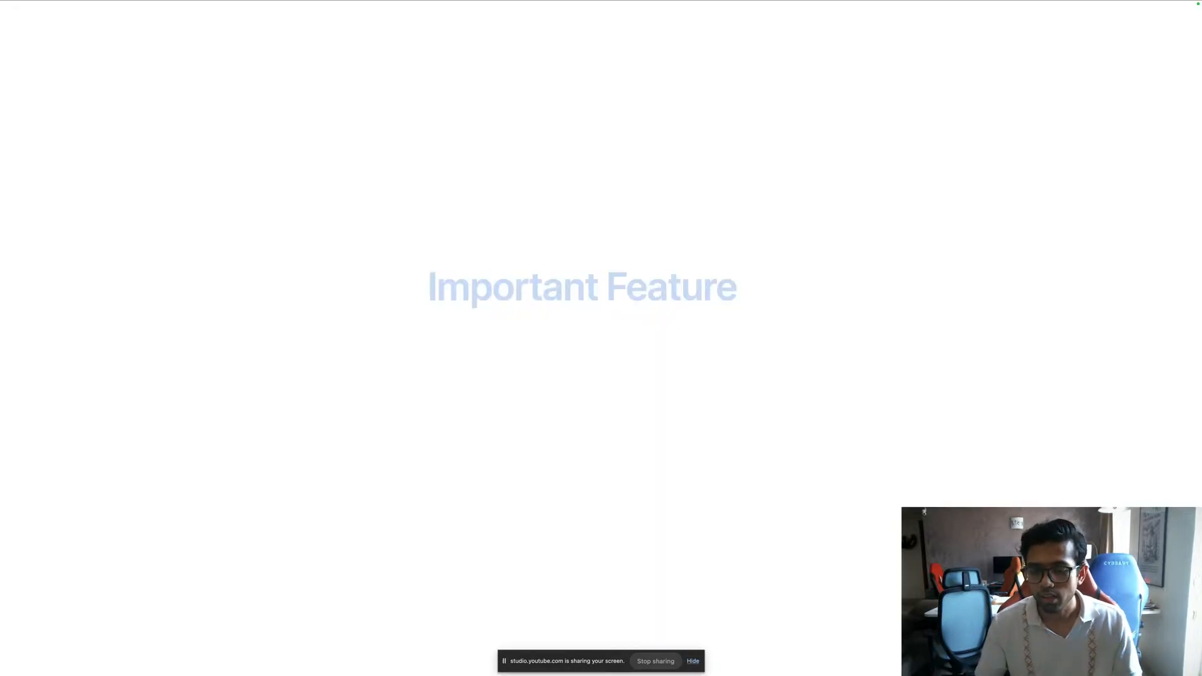
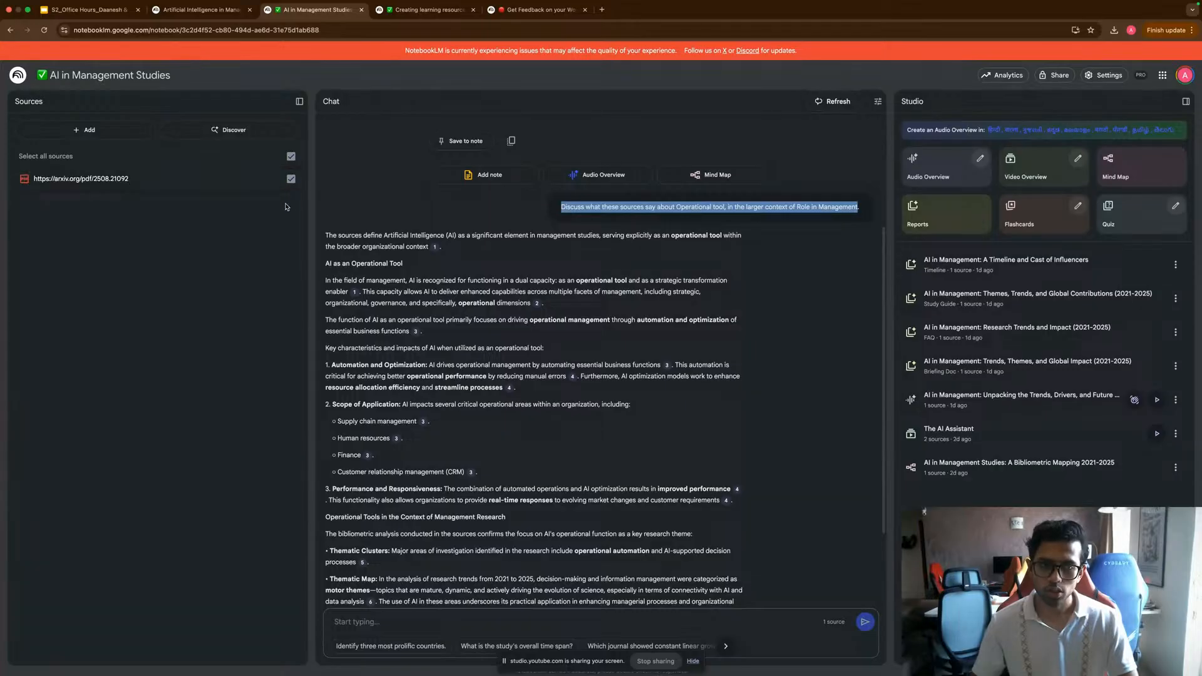
In the Bibliometric Mapping notebook, exclude the recruitment bias, HRM ethics, AI and Machine Learning journal and HBS Online sources, and generate an Audio Overview.
click(241, 10)
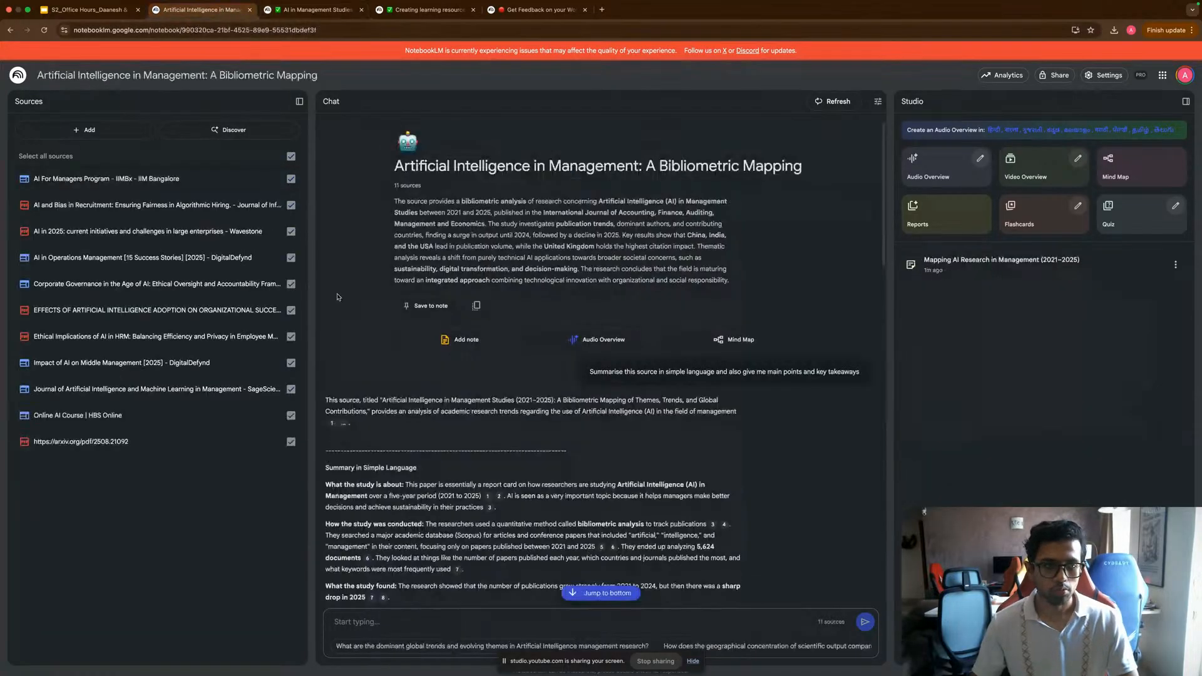
click(291, 205)
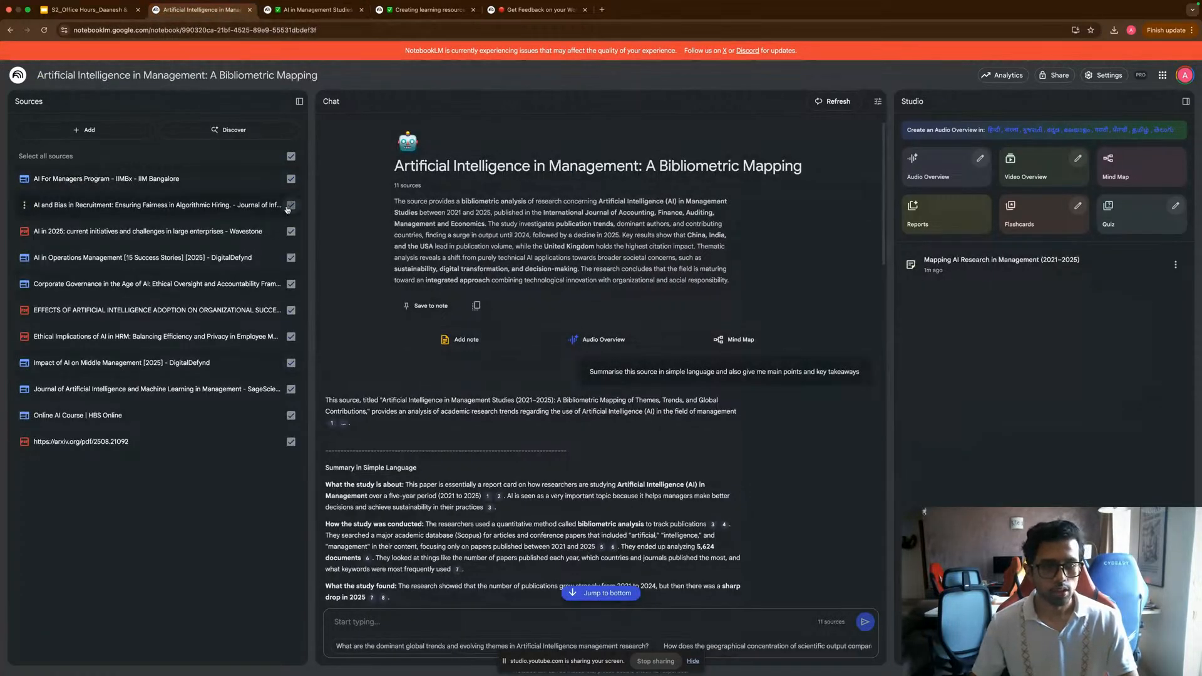
click(291, 336)
click(291, 389)
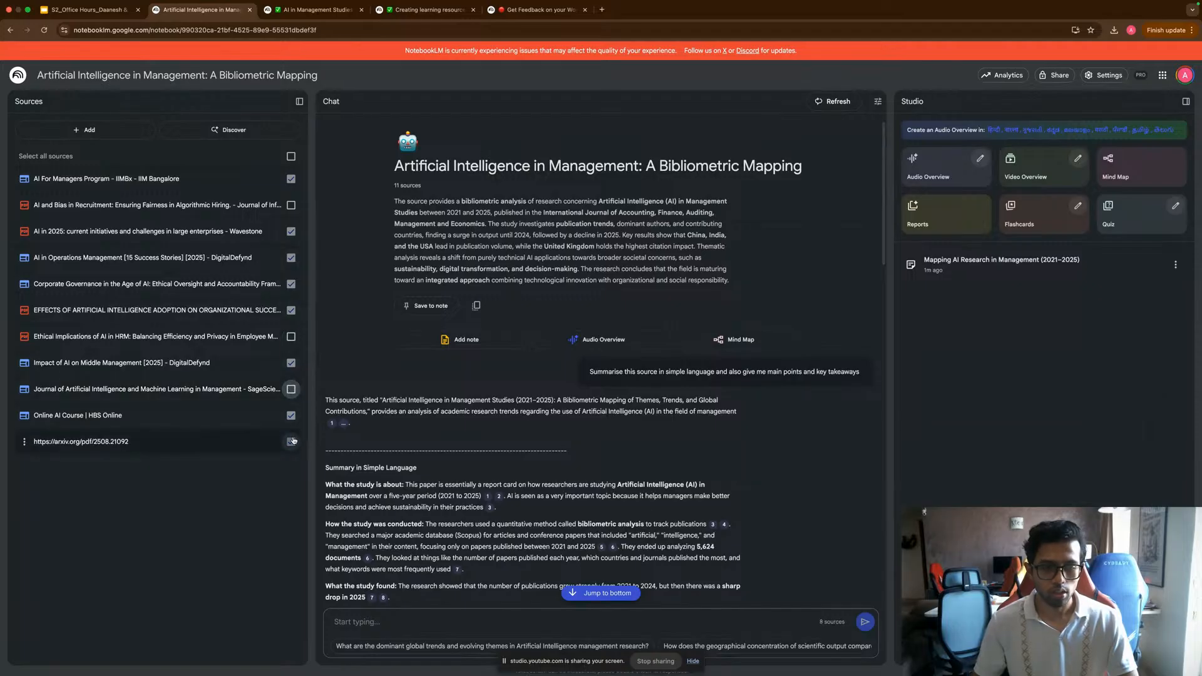
click(291, 441)
click(291, 441)
click(291, 415)
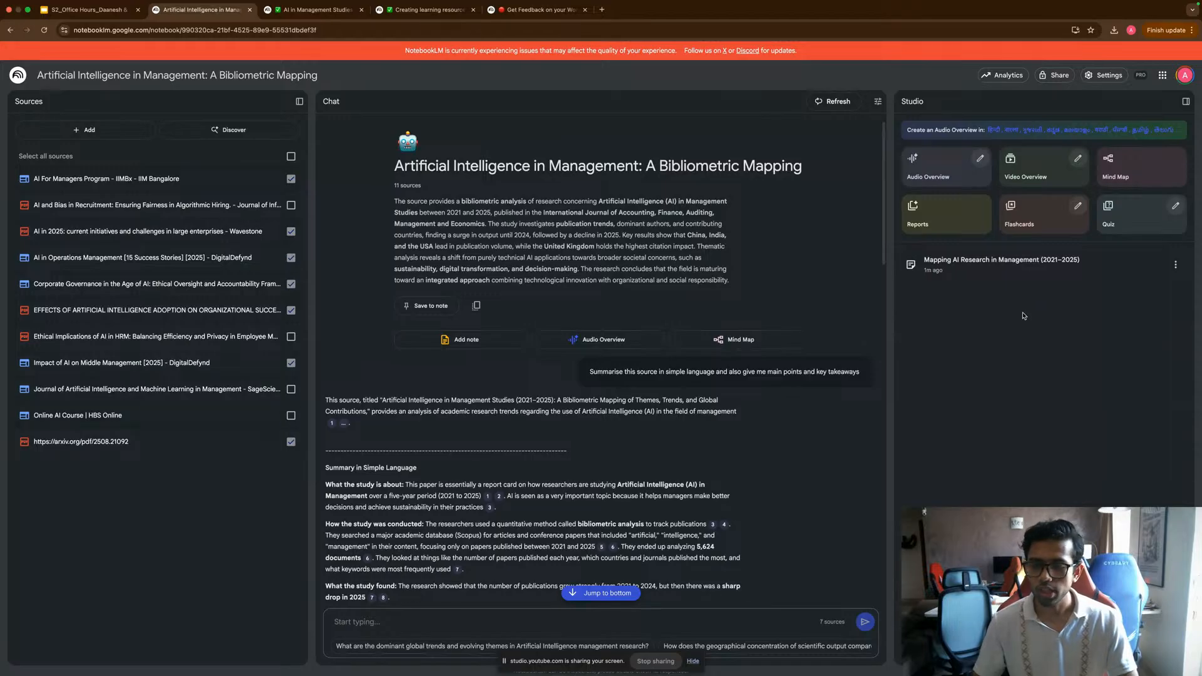
click(934, 174)
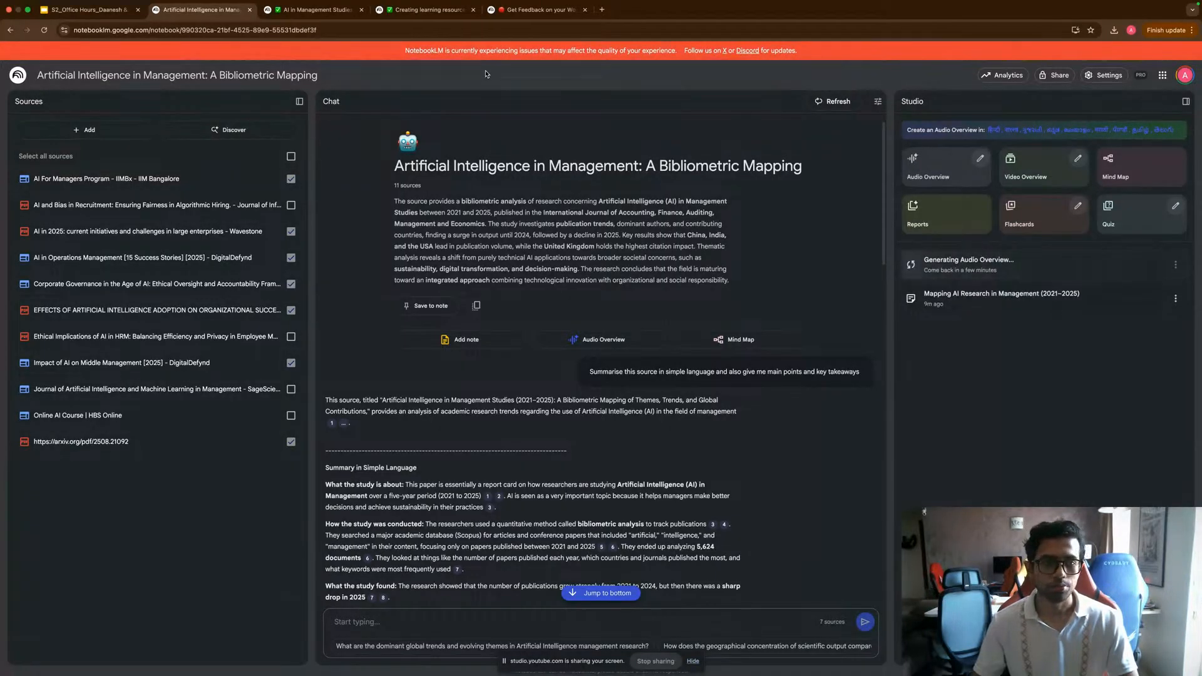
In the AI in Management Studies notebook, play the "AI in Management: Unpacking the Trends, Drivers, and Future" audio overview and dismiss the captions suggestion.
click(319, 14)
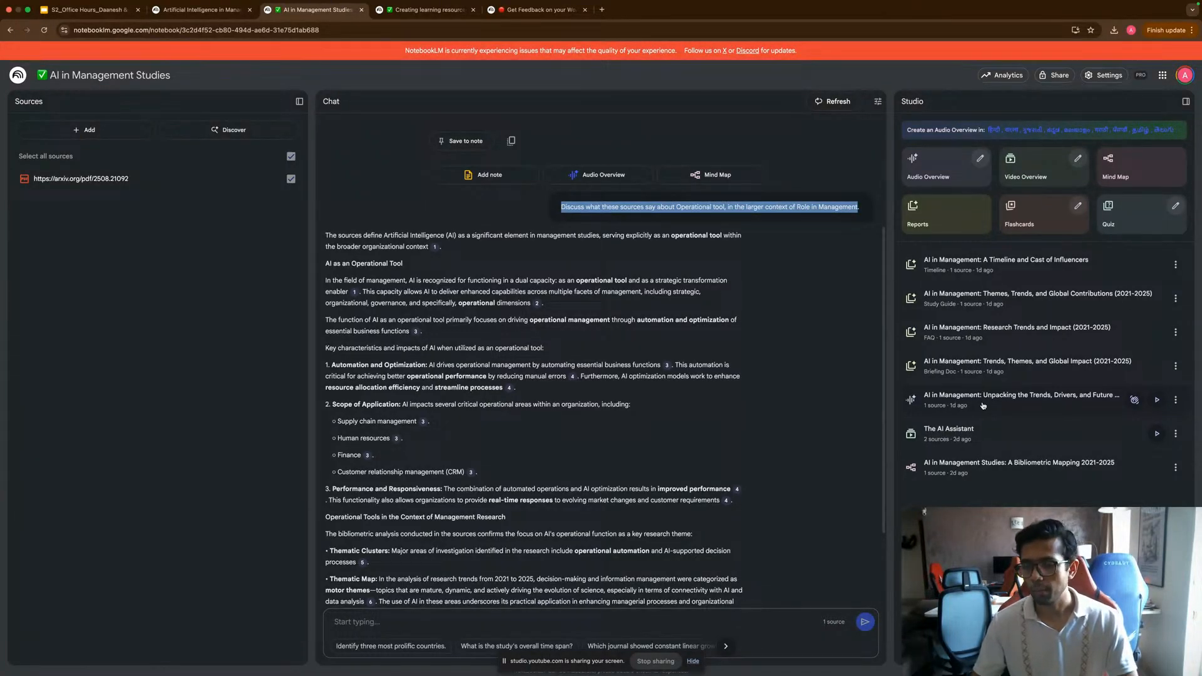
click(983, 406)
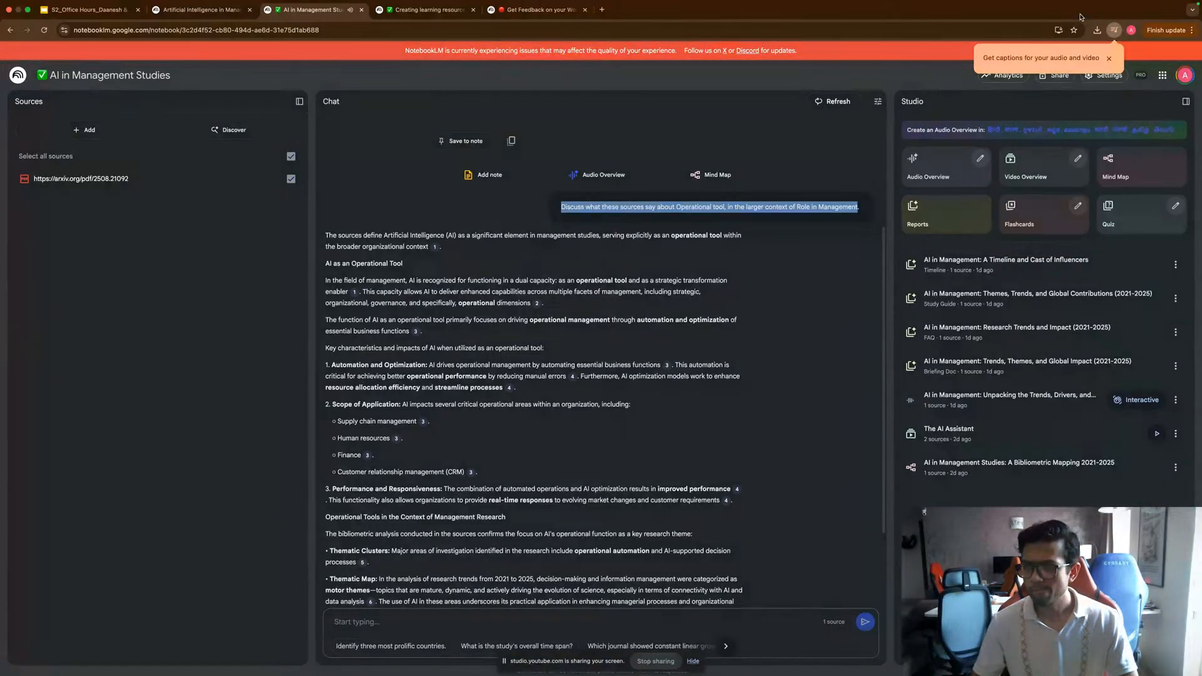
click(1109, 58)
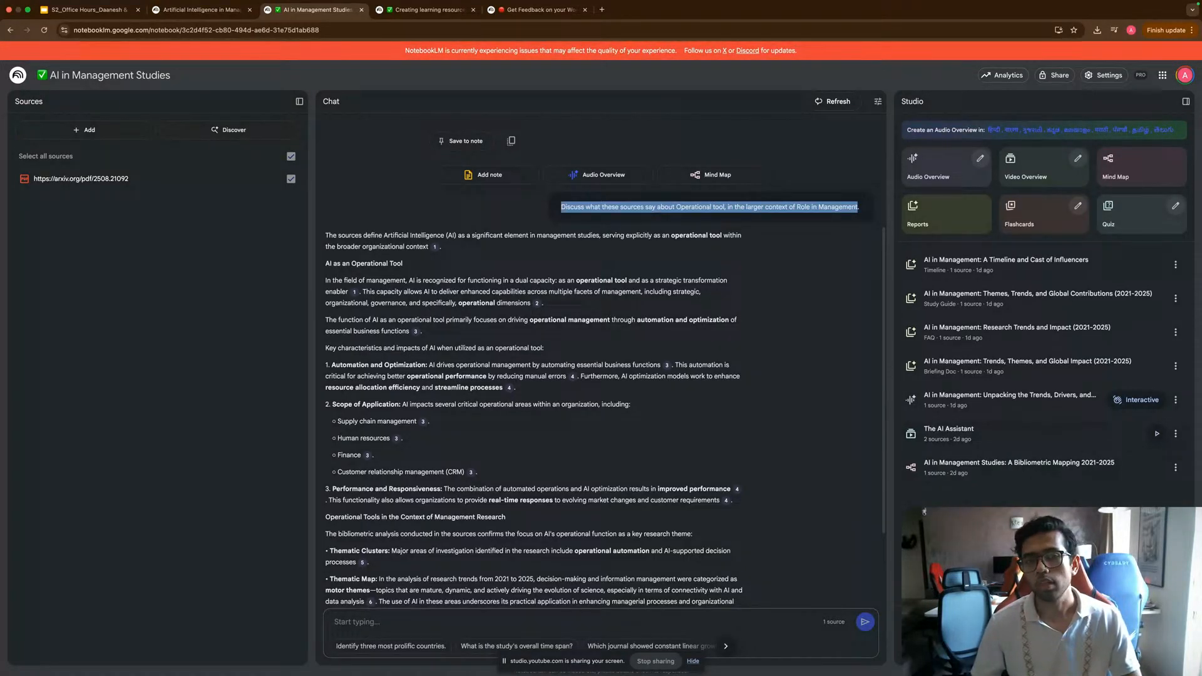
click(710, 208)
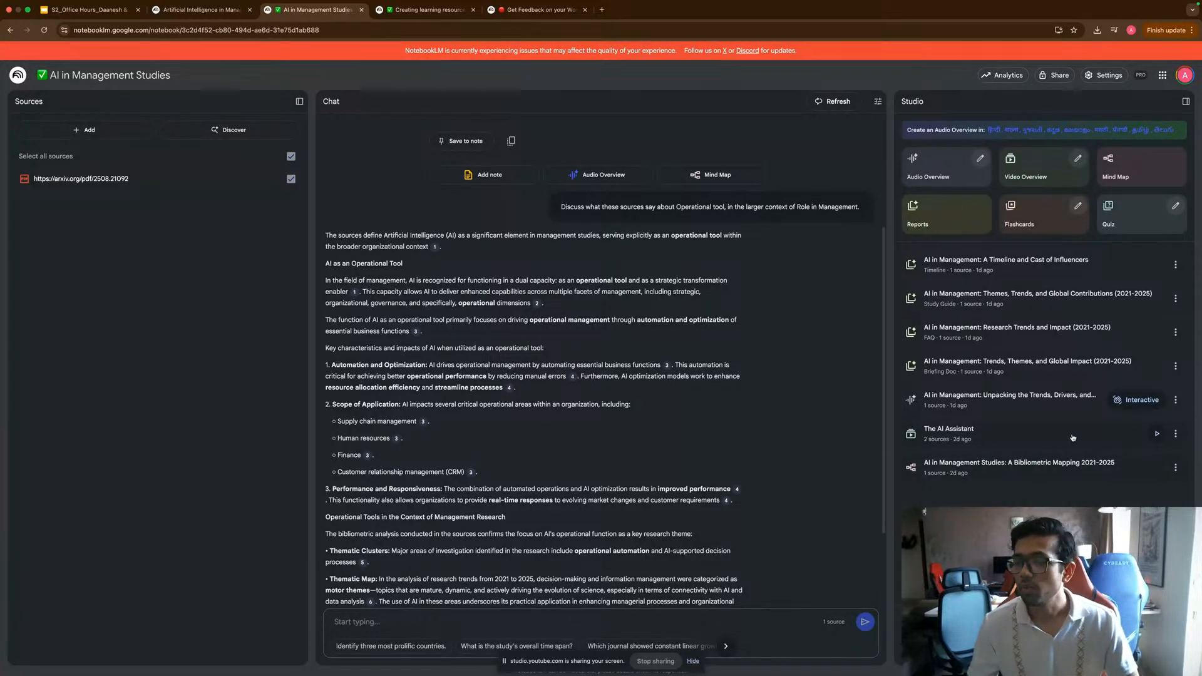
Run the audio overview in interactive mode, allowing microphone access while visiting the site, and close it.
click(1150, 407)
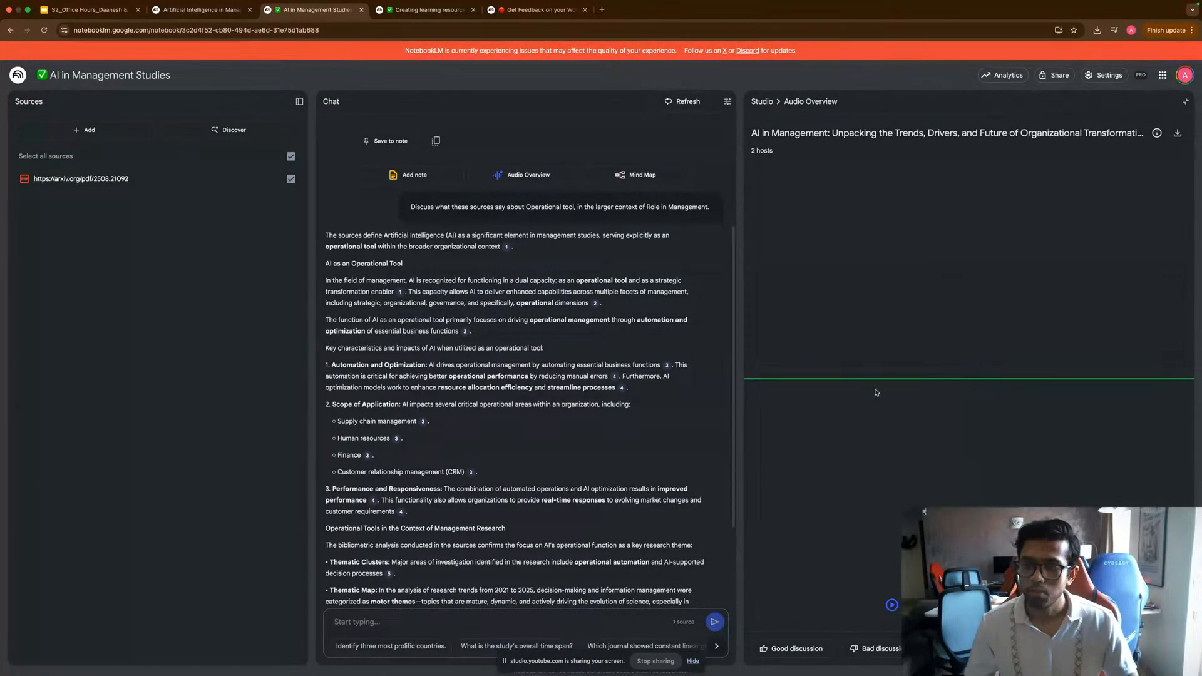
click(892, 605)
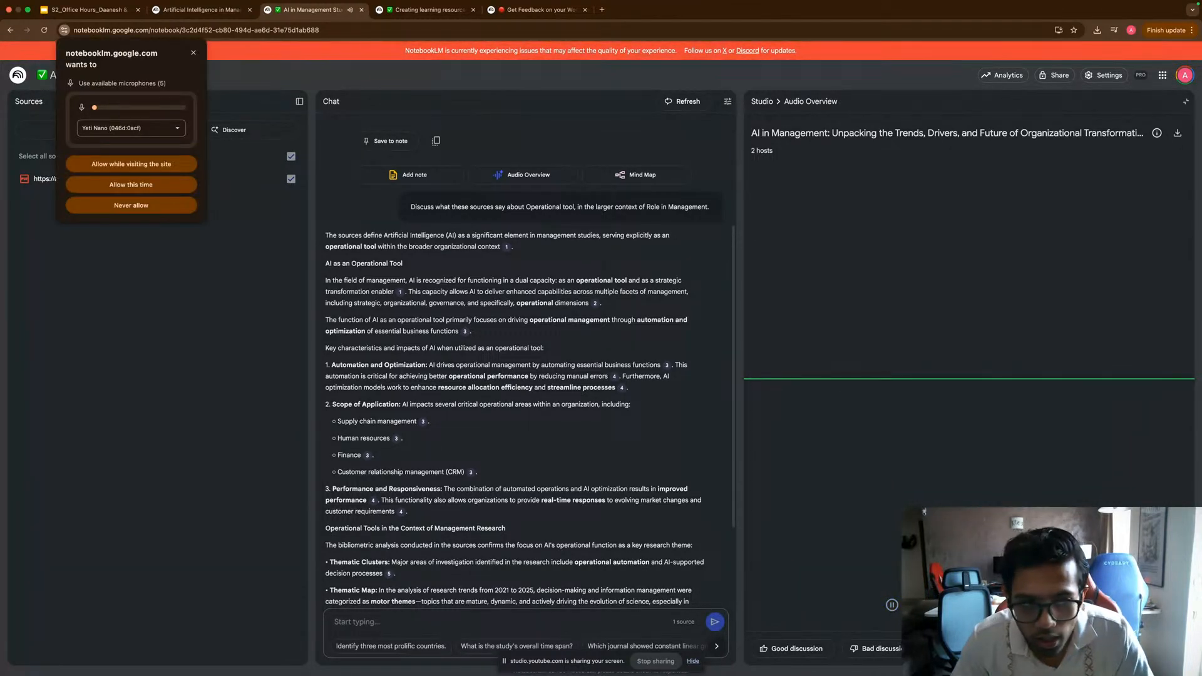
click(163, 164)
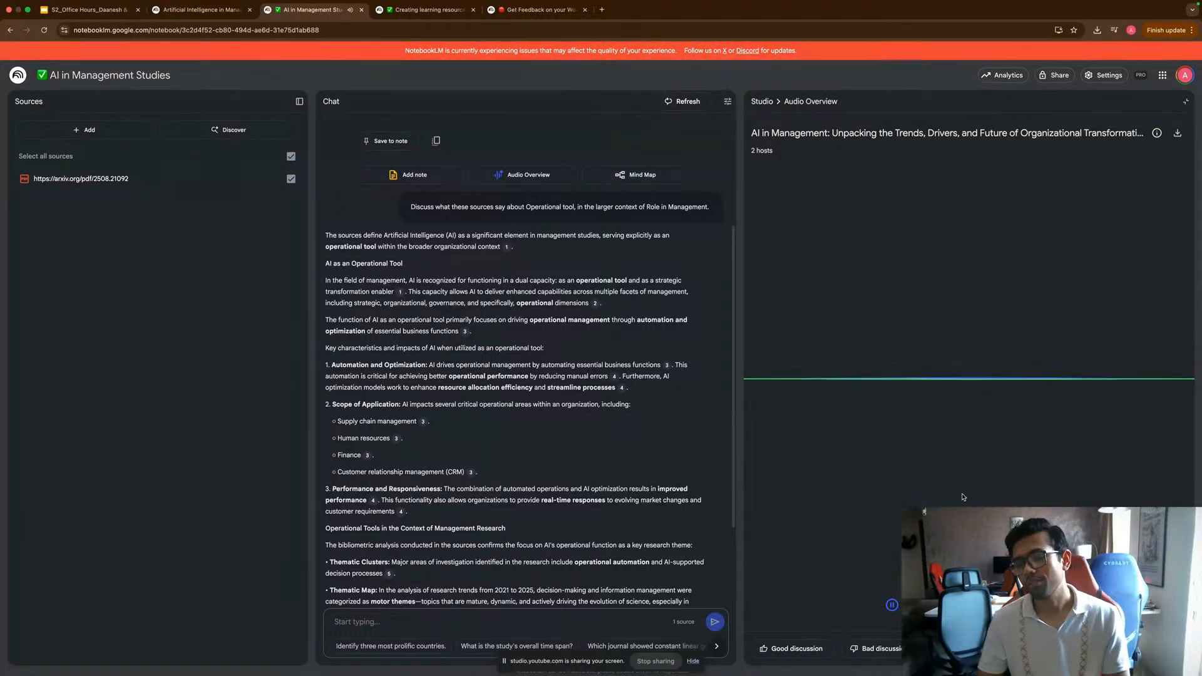
click(892, 606)
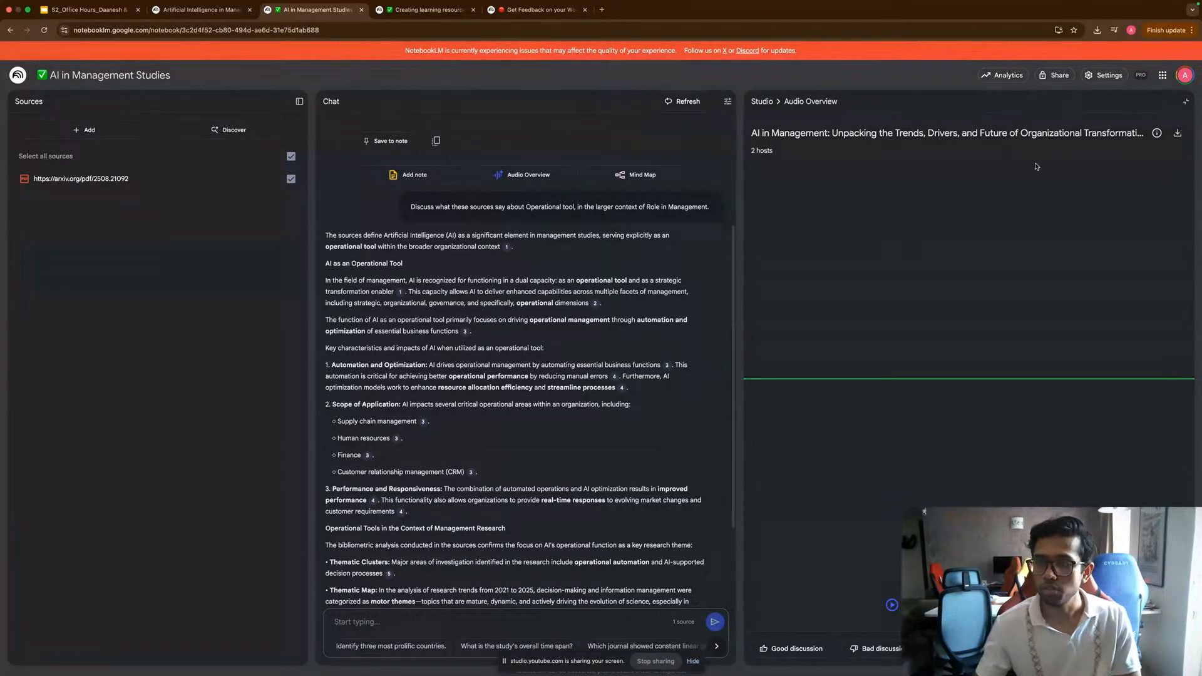
click(1186, 101)
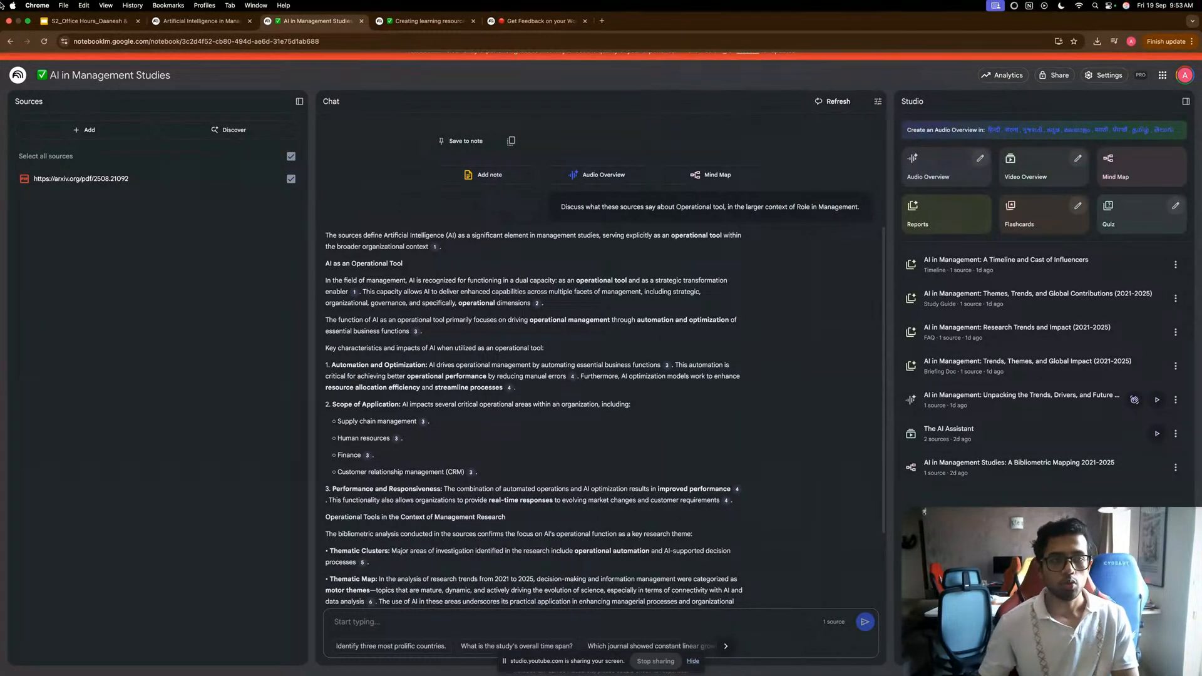
click(119, 20)
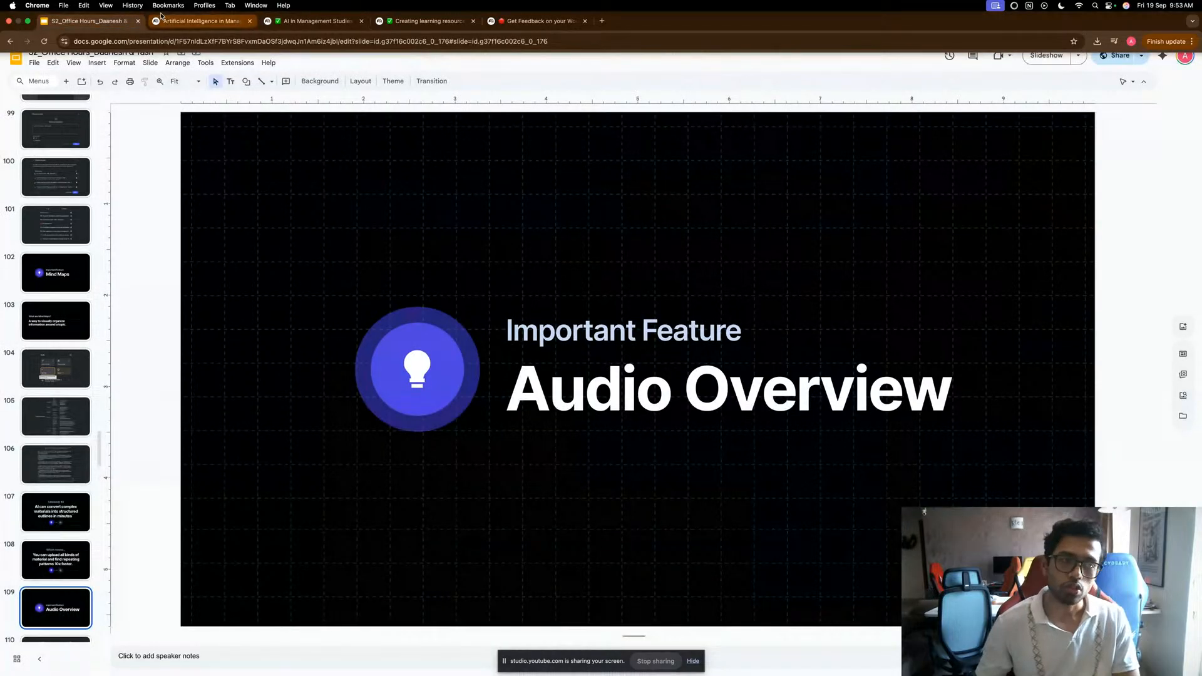
click(320, 23)
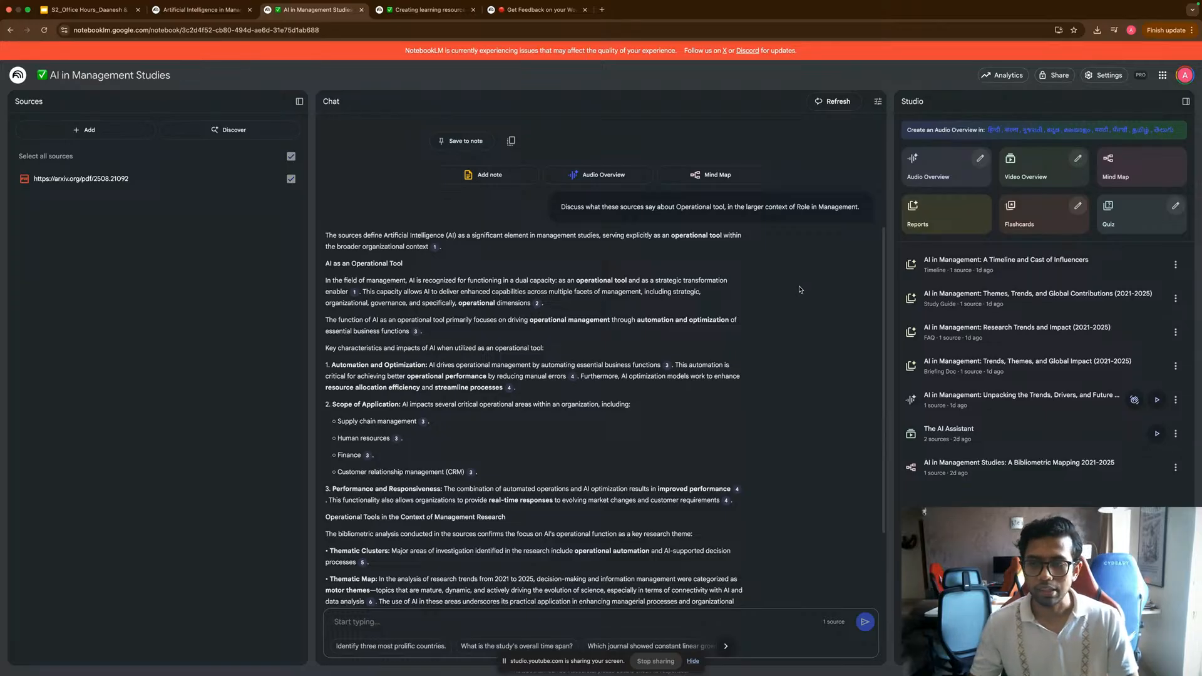
scroll(862, 262, up, 5)
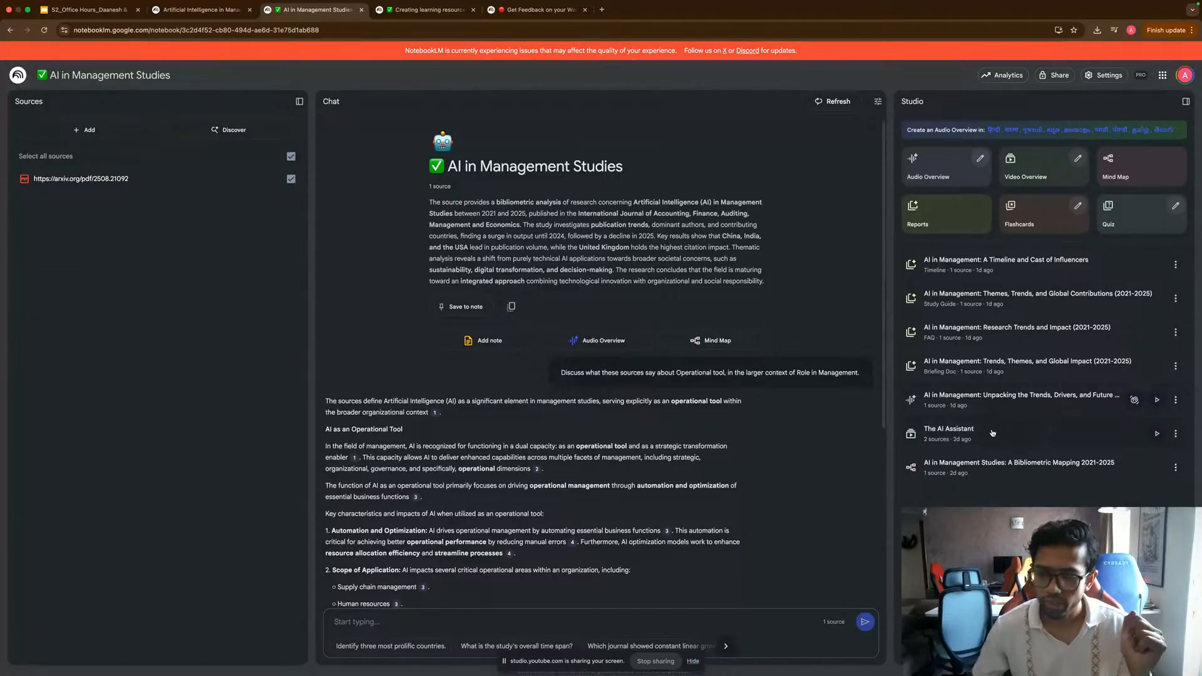
Play the "The AI Assistant" video overview, skimming it around 00:31, 01:00 and 03:09, and close it.
click(954, 432)
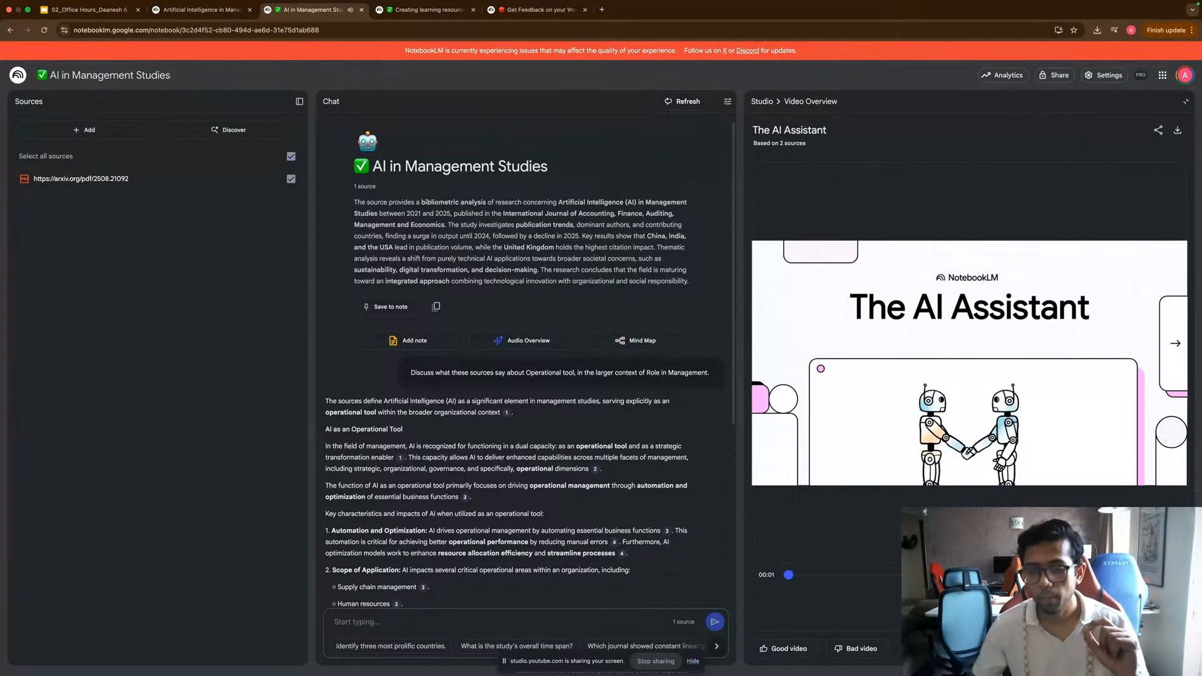
click(813, 575)
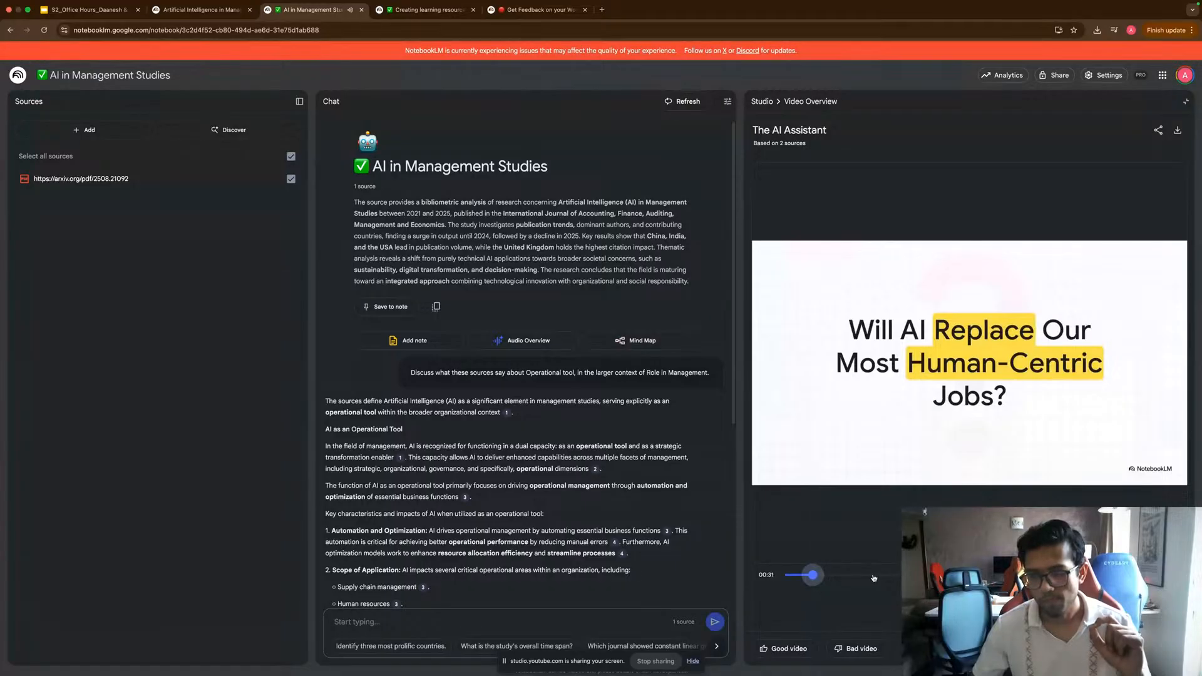
click(839, 575)
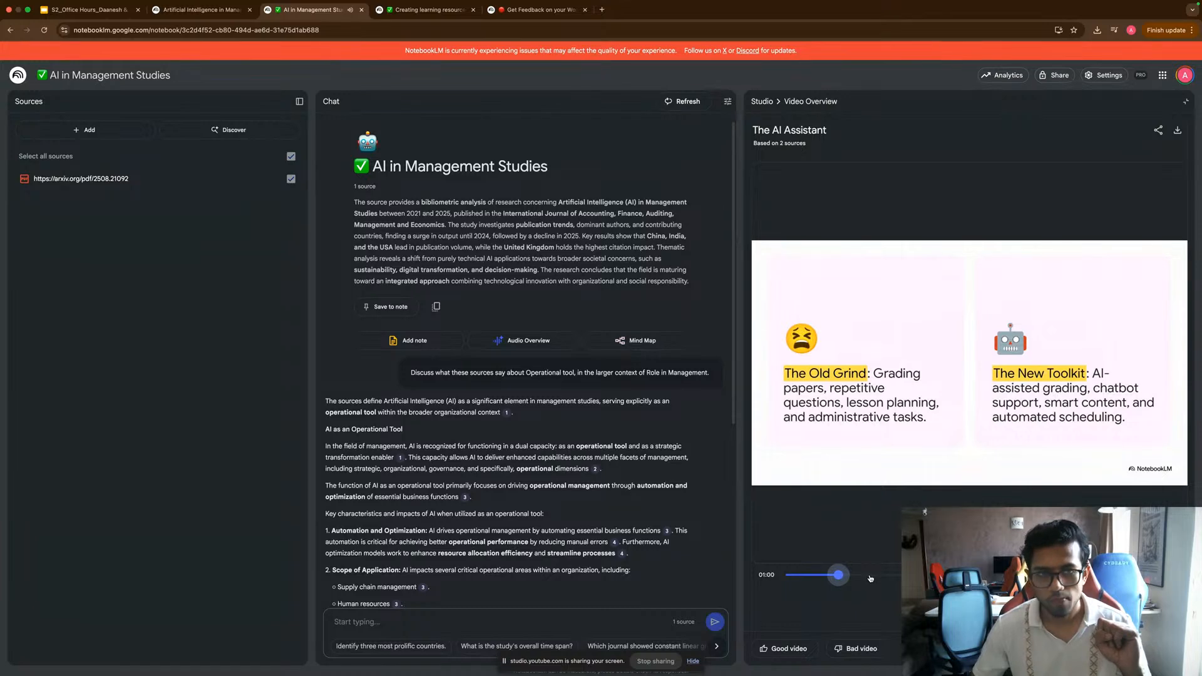
key(ctrl+Left)
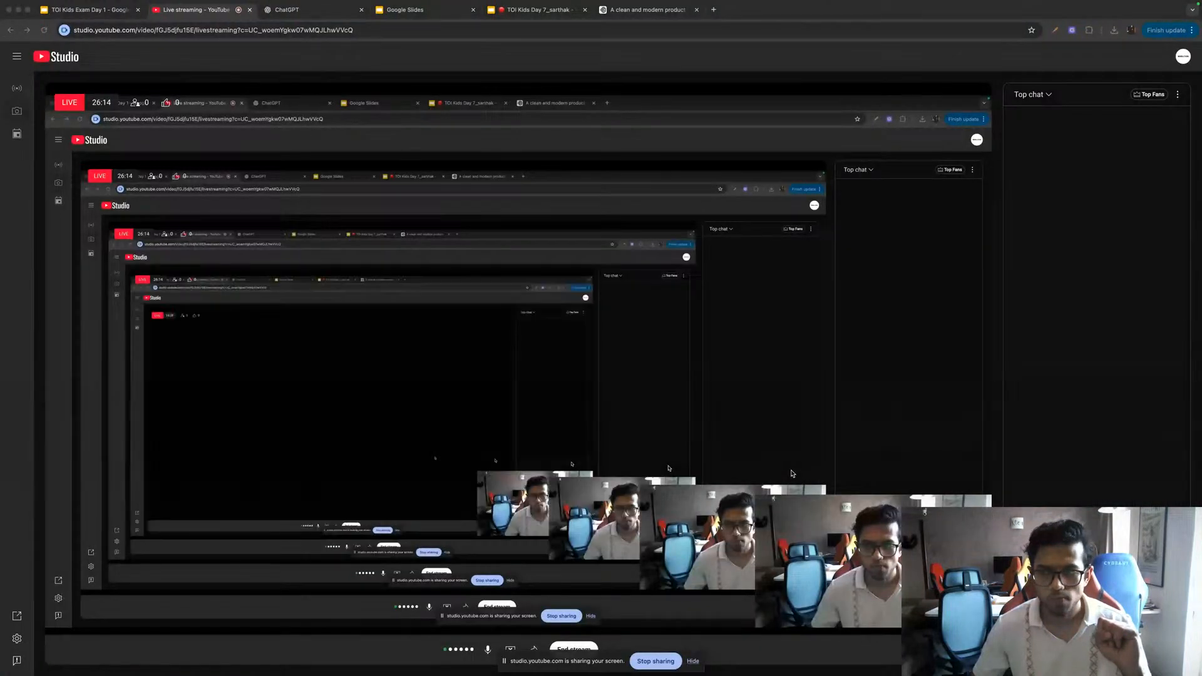
key(ctrl+Right)
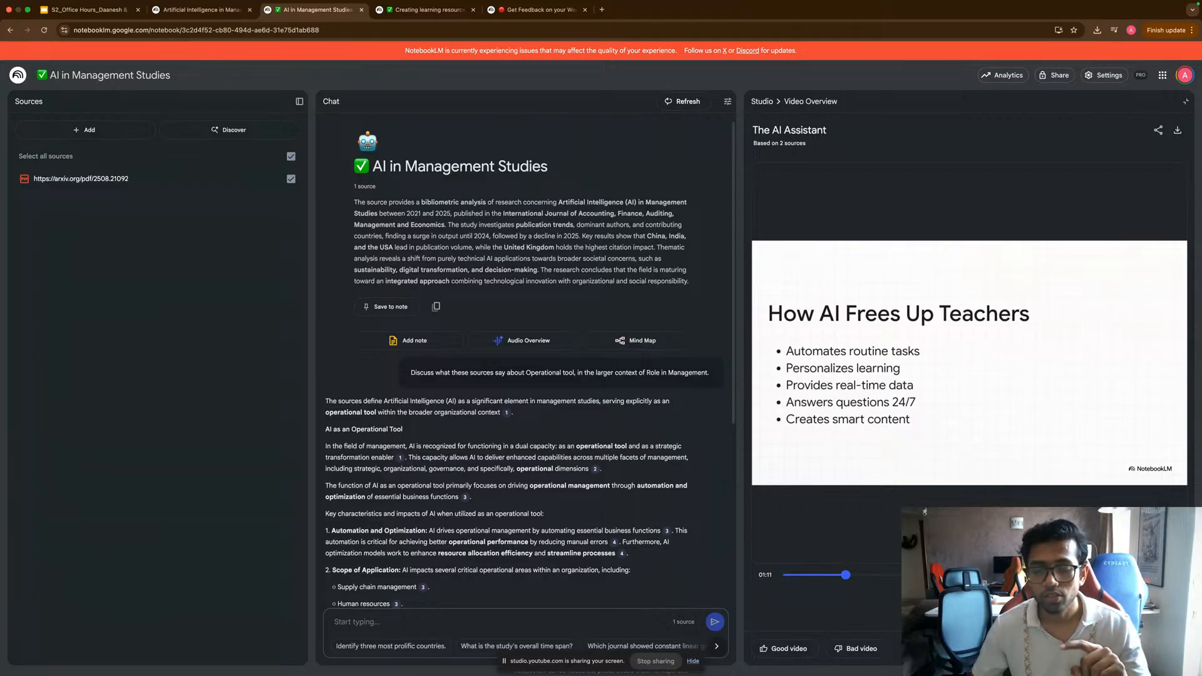
click(949, 575)
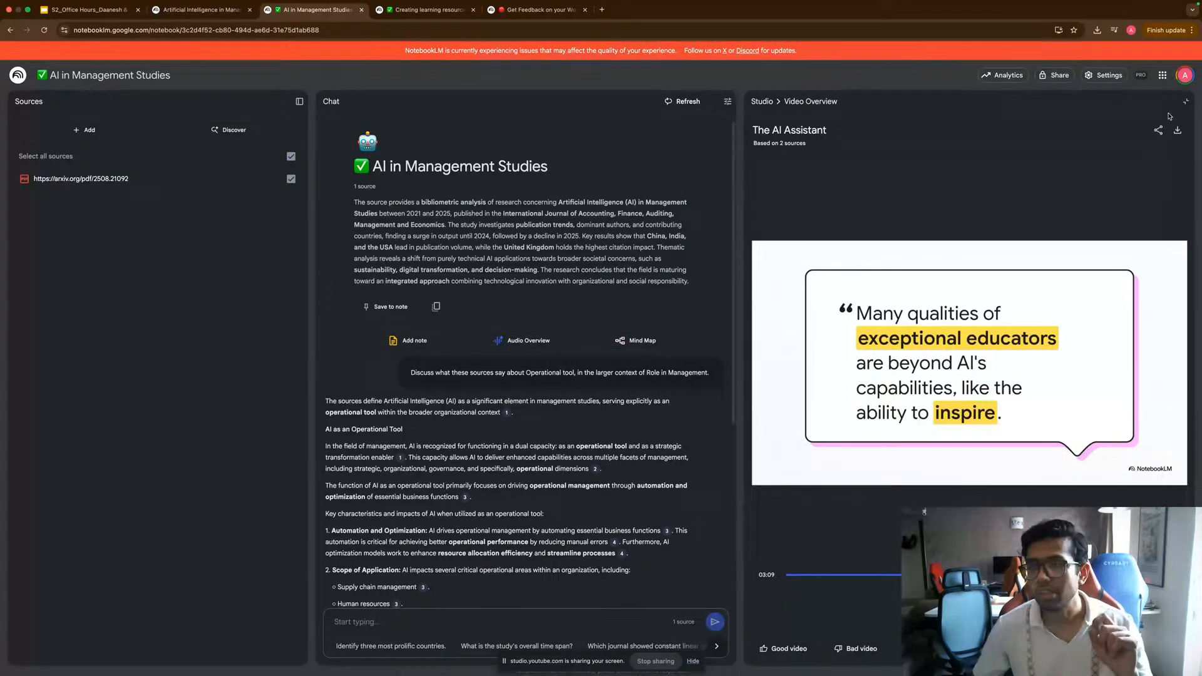
click(1189, 108)
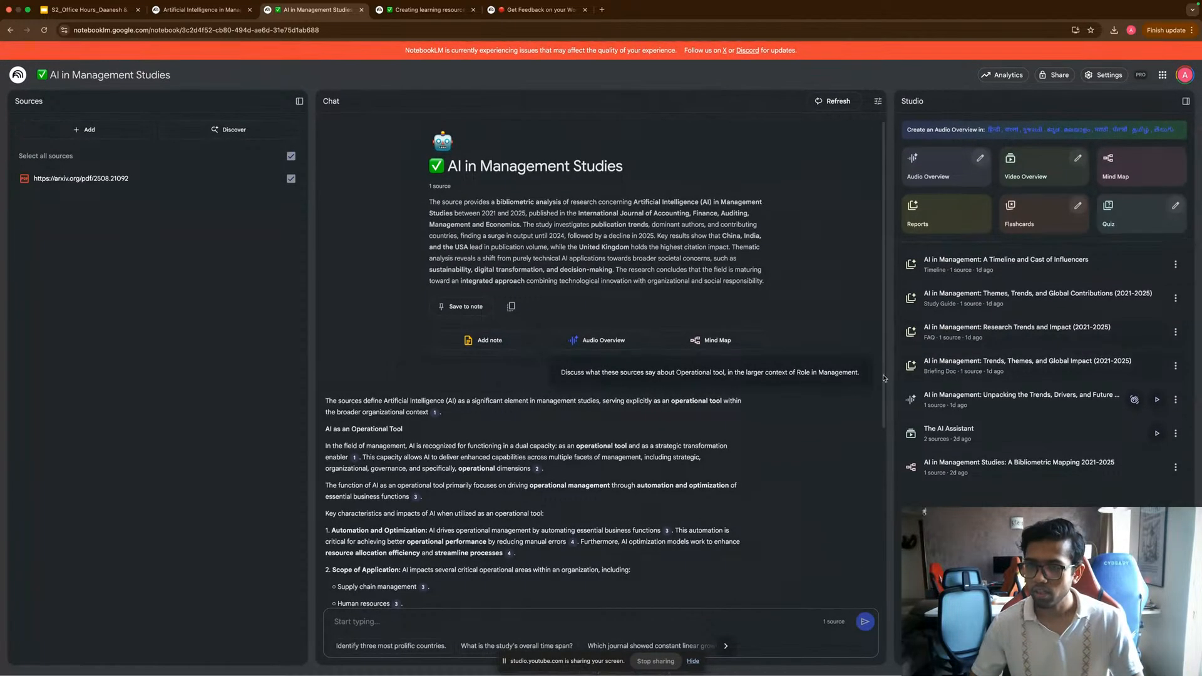
Look over the AI in Management Studies chat and the available report formats, and close the report dialog without creating a report.
scroll(884, 379, down, 5)
scroll(884, 378, up, 5)
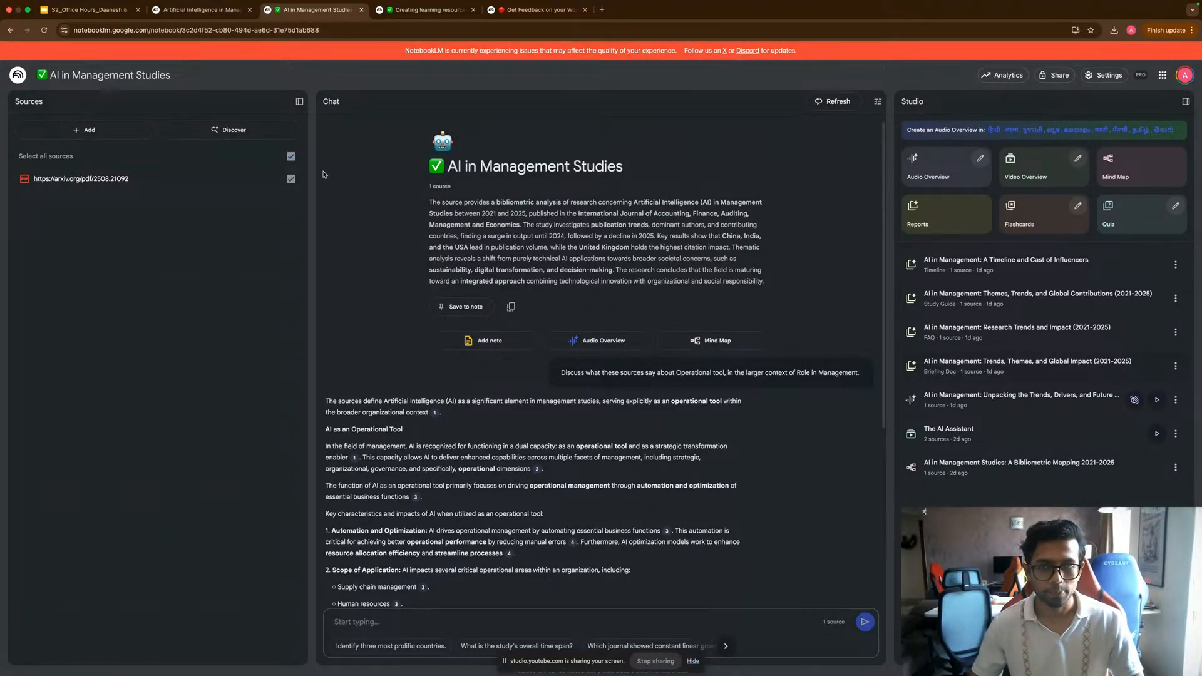
click(938, 224)
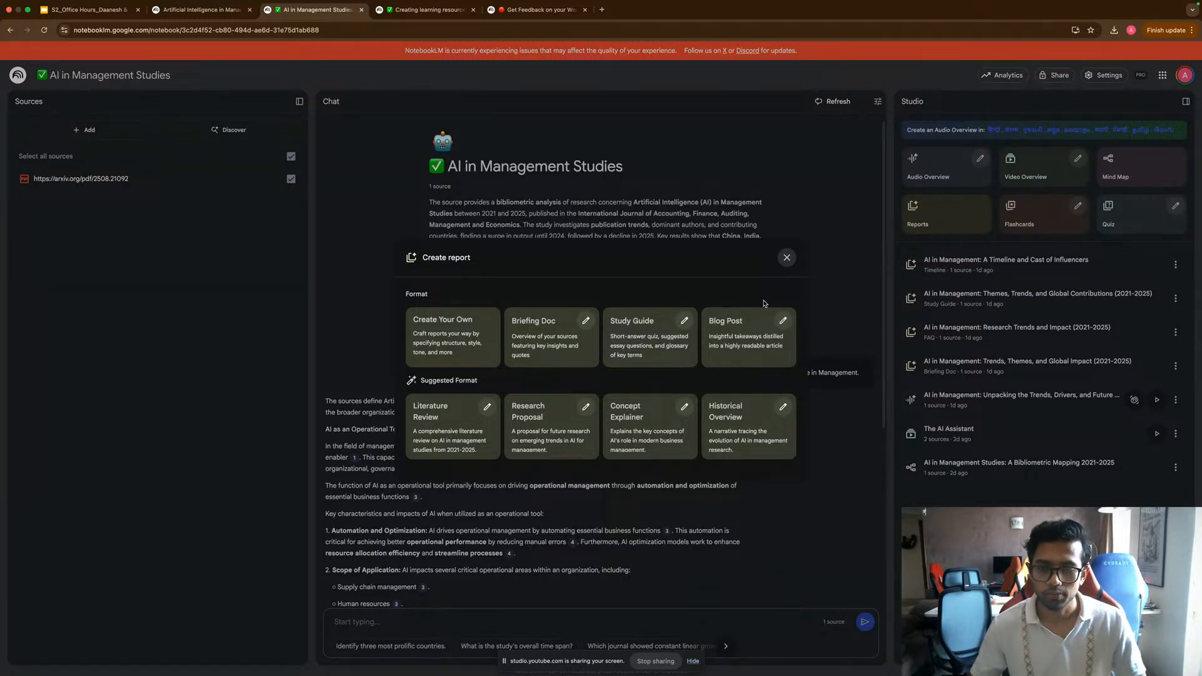
click(787, 258)
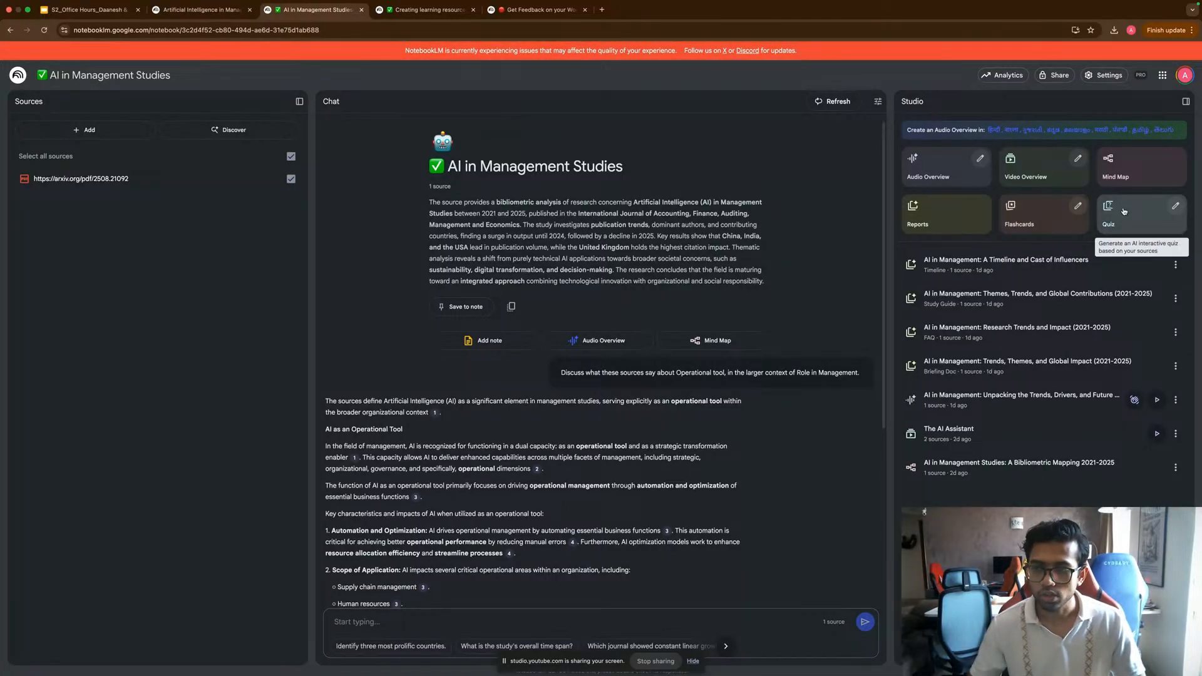
click(1066, 216)
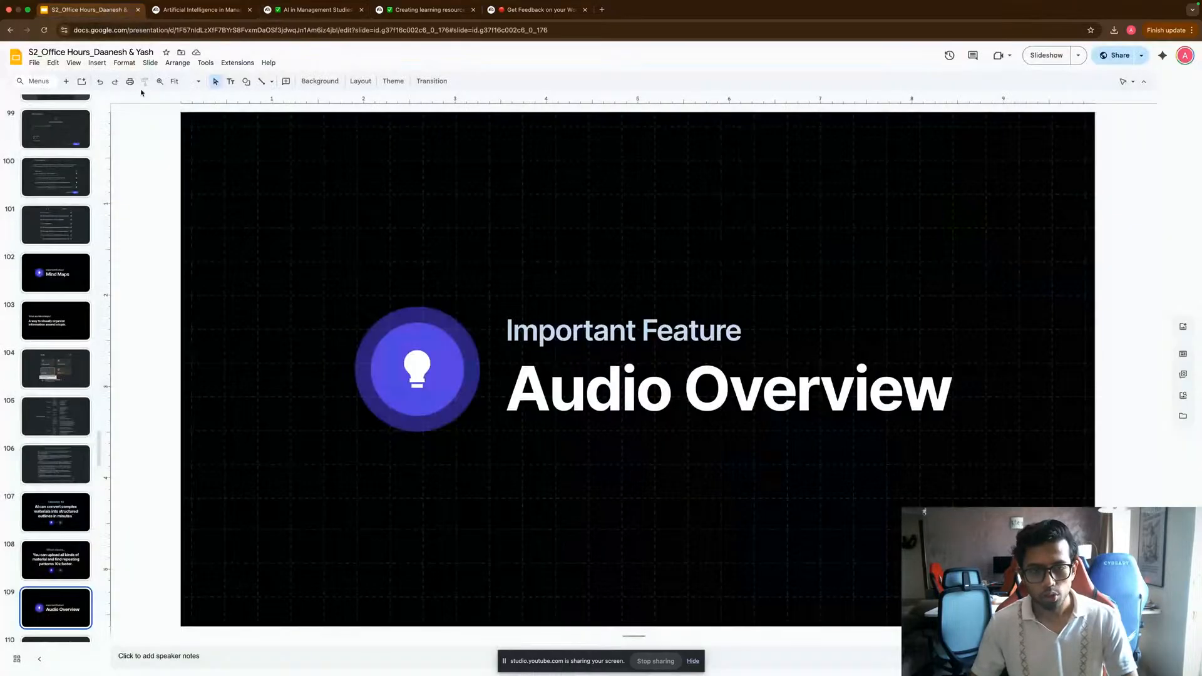
Switch to the Google Slides deck, present from the "Audio Overview" slide to the "Creating Study Resources" slide, and exit the slideshow.
click(109, 12)
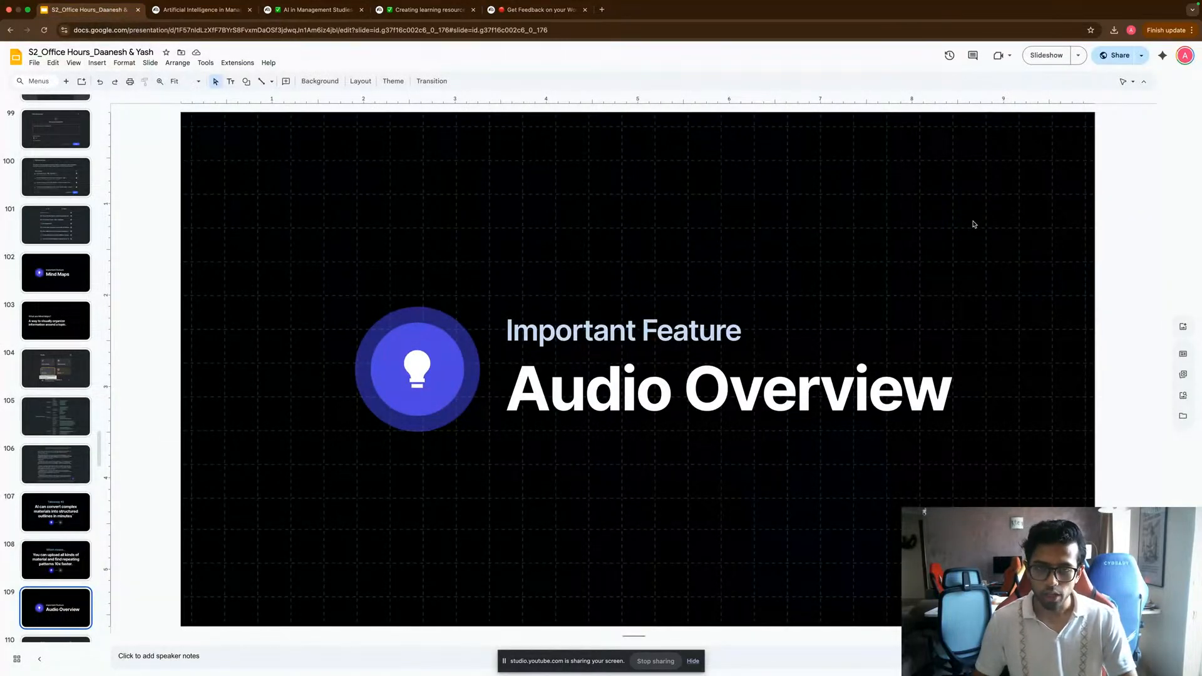
key(super+Return)
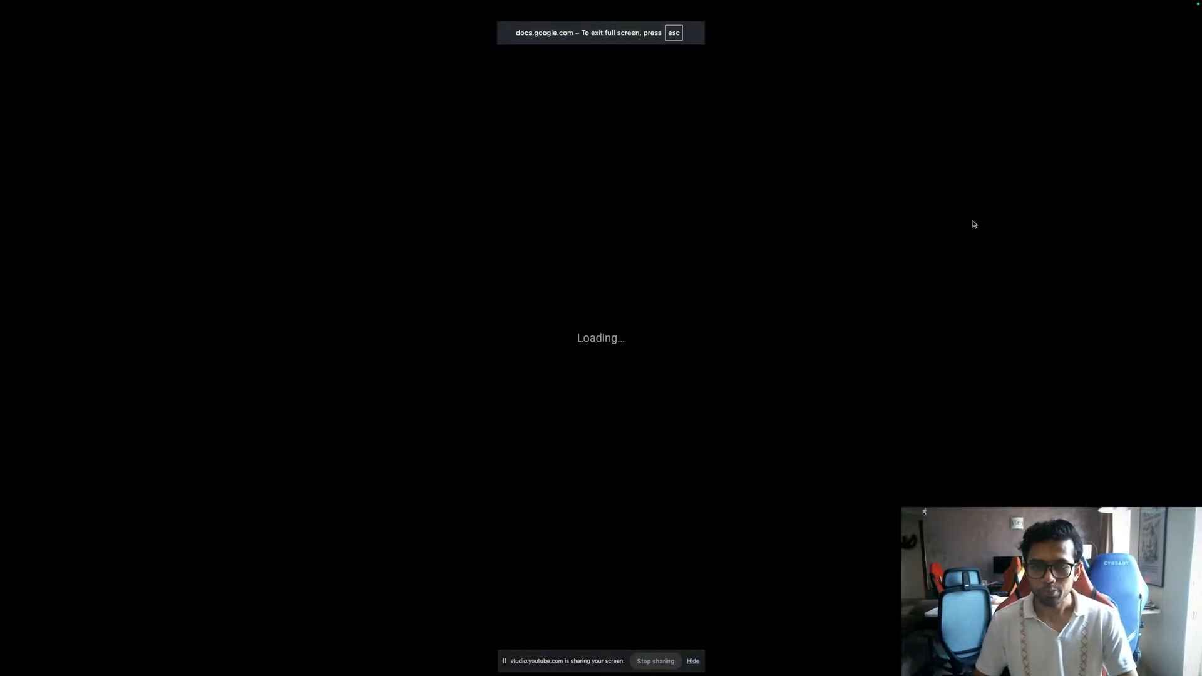
key(Right)
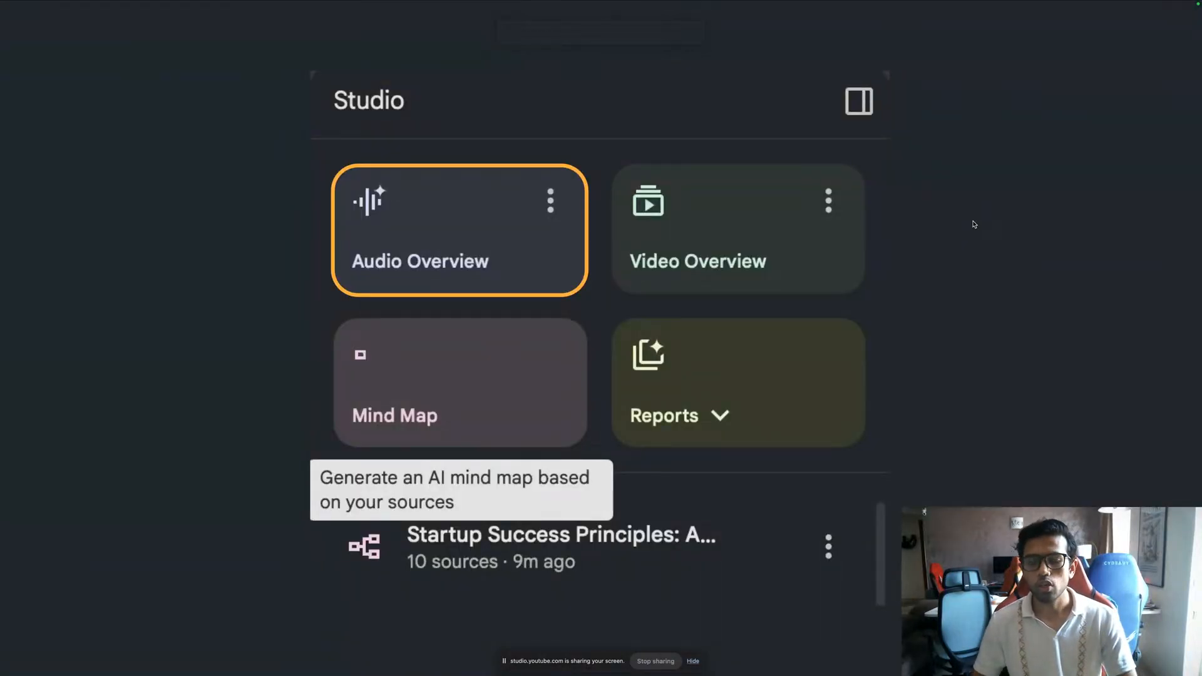
key(Right)
key(Right)
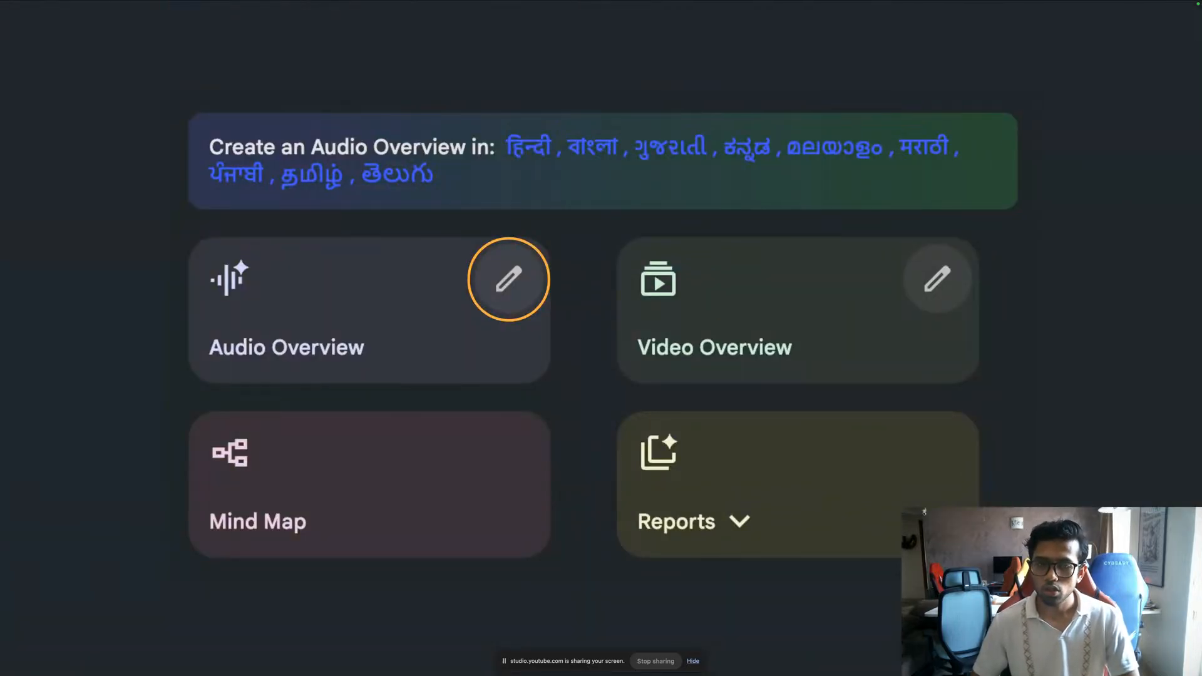
click(509, 279)
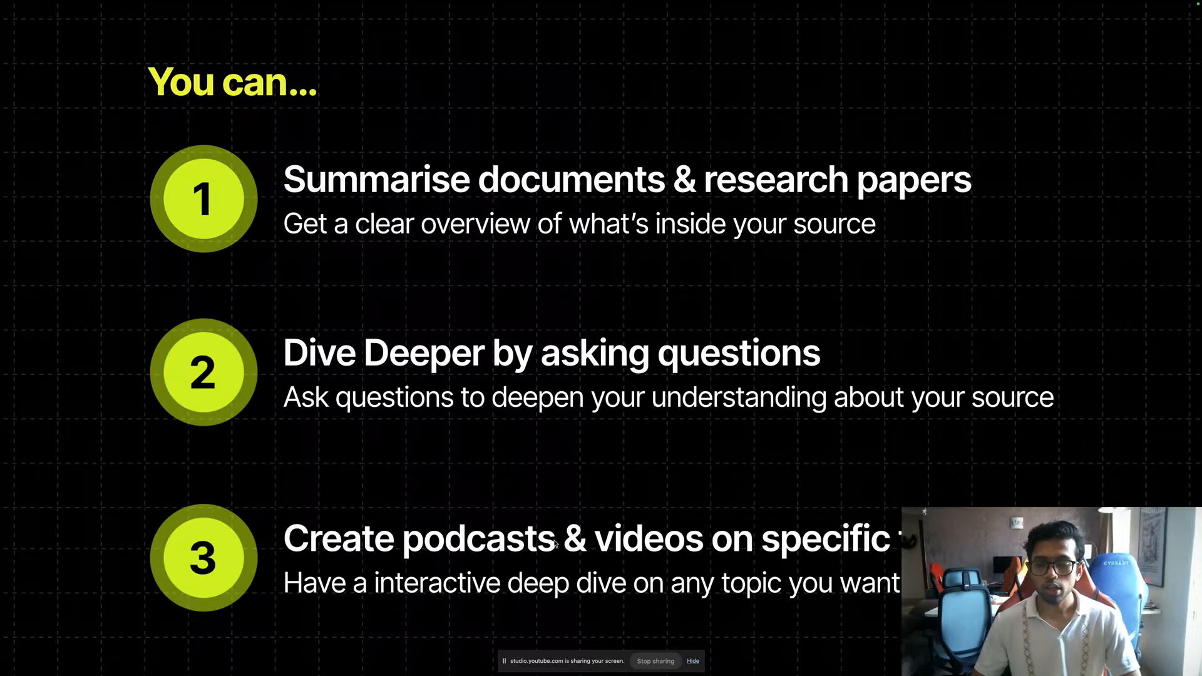
click(721, 455)
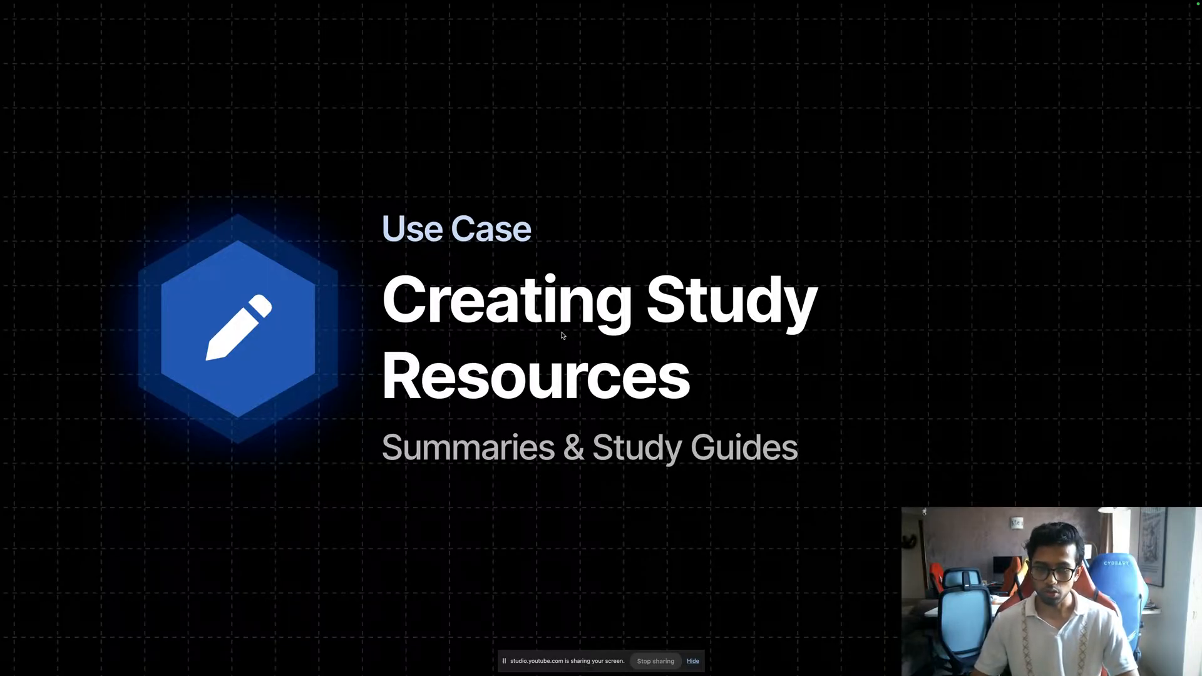
key(Escape)
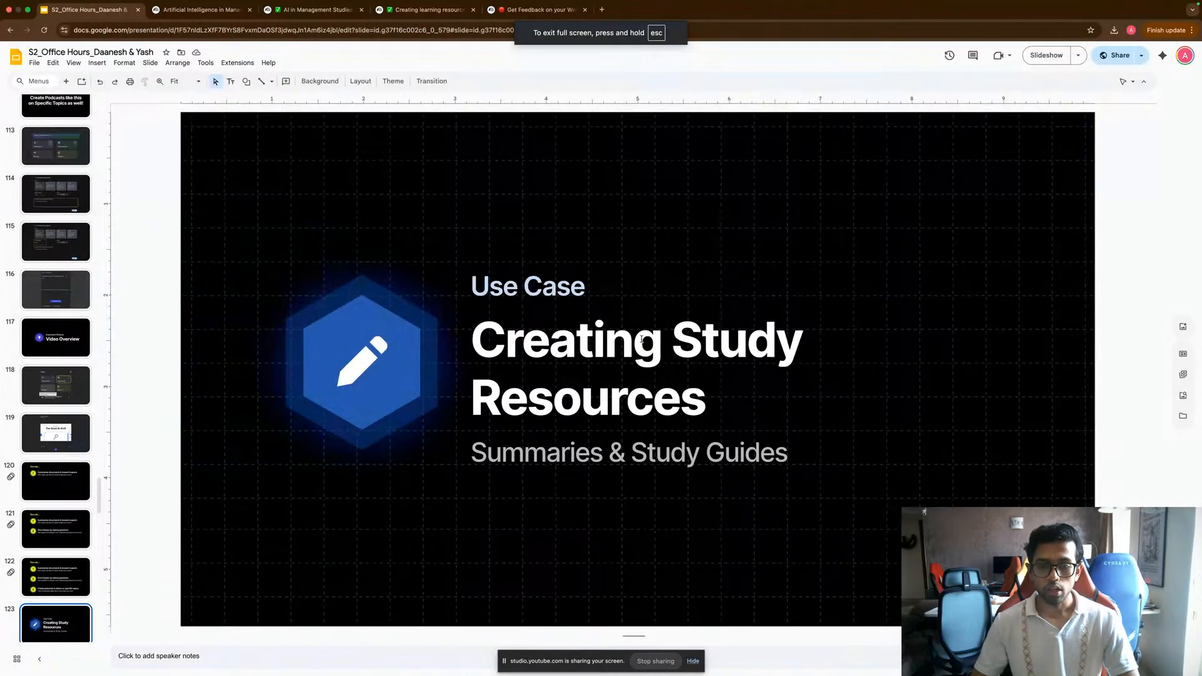
View the Creating learning resources notebook, return to the slide deck, and go through the online teaching slides to the study notes prompt slide.
click(437, 8)
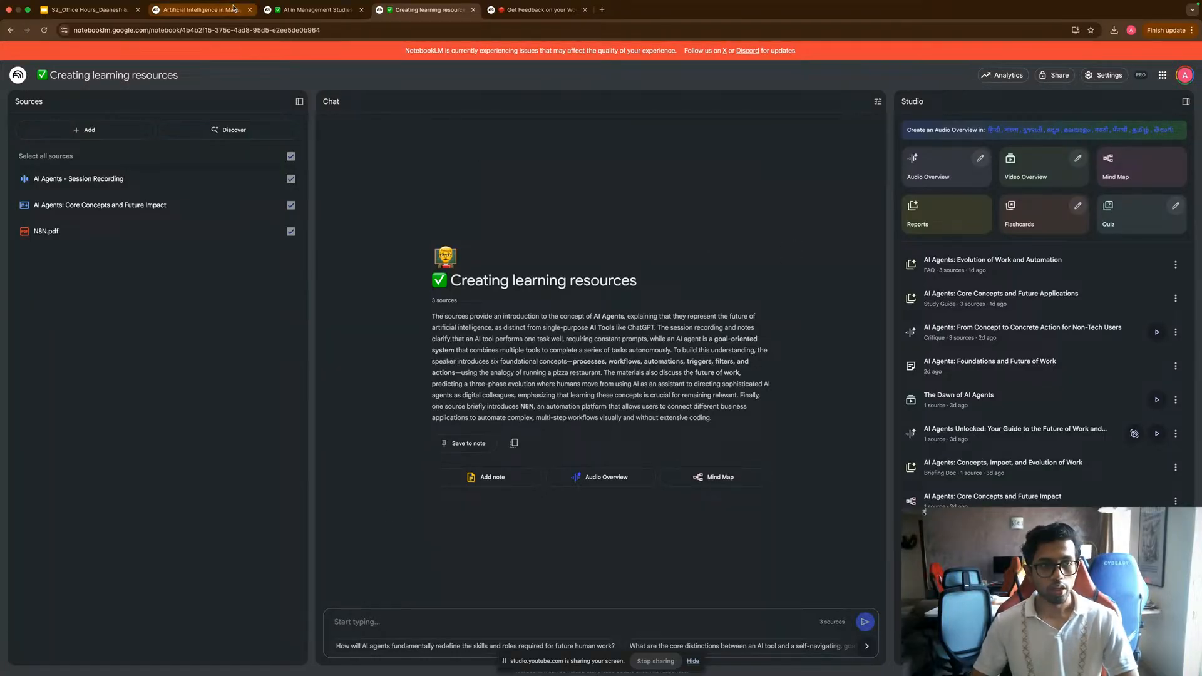
click(88, 10)
key(Down)
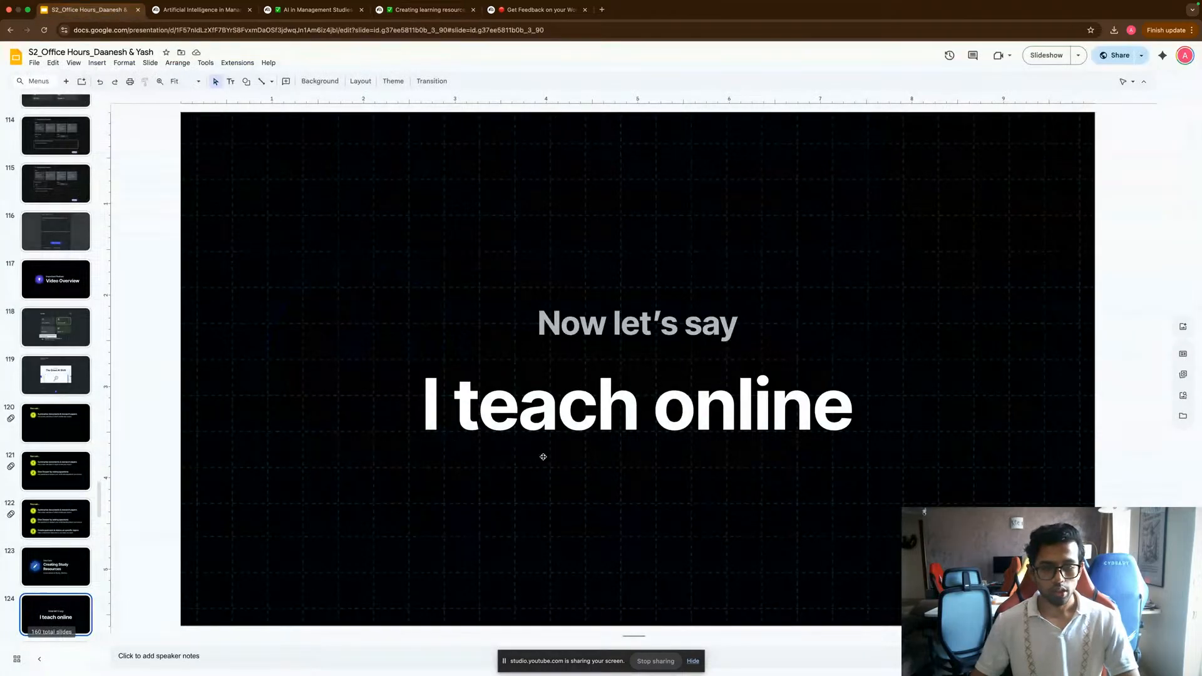
key(Down)
key(Down)
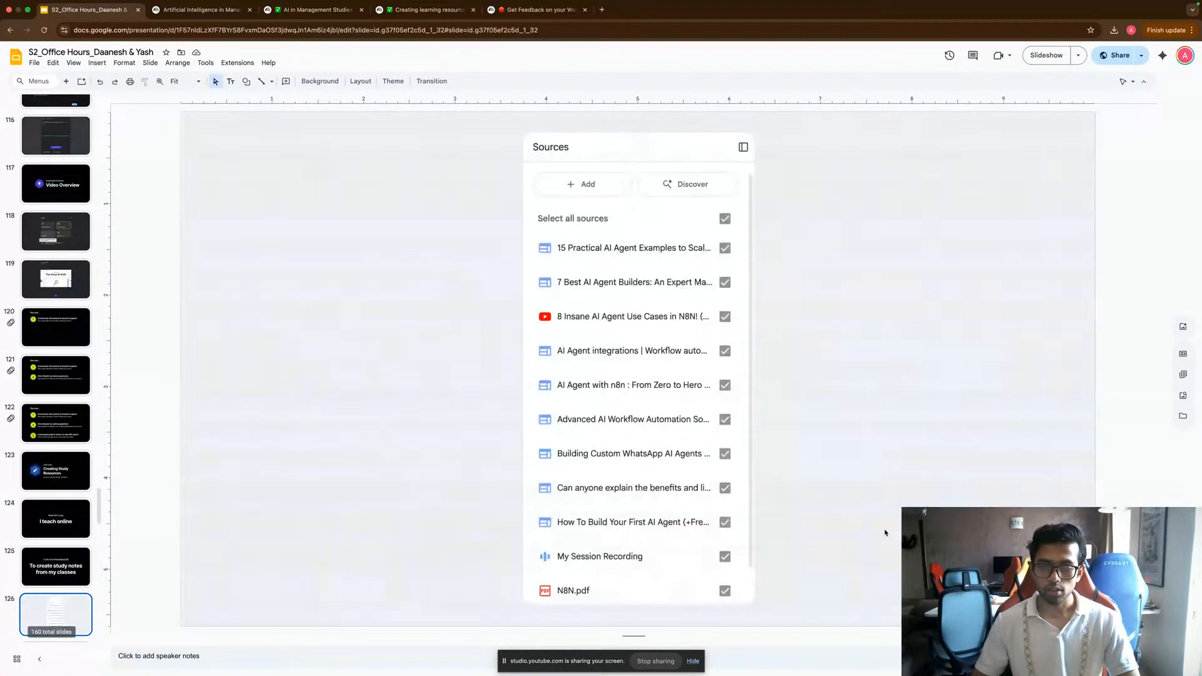
key(Up)
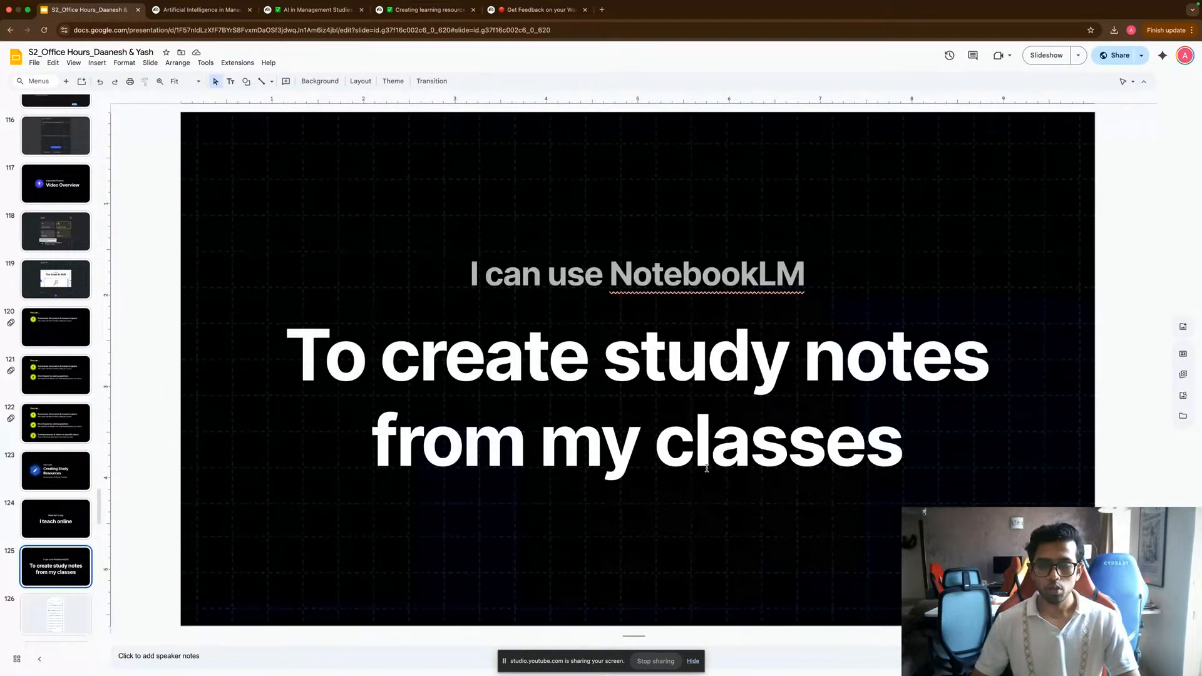
key(Down)
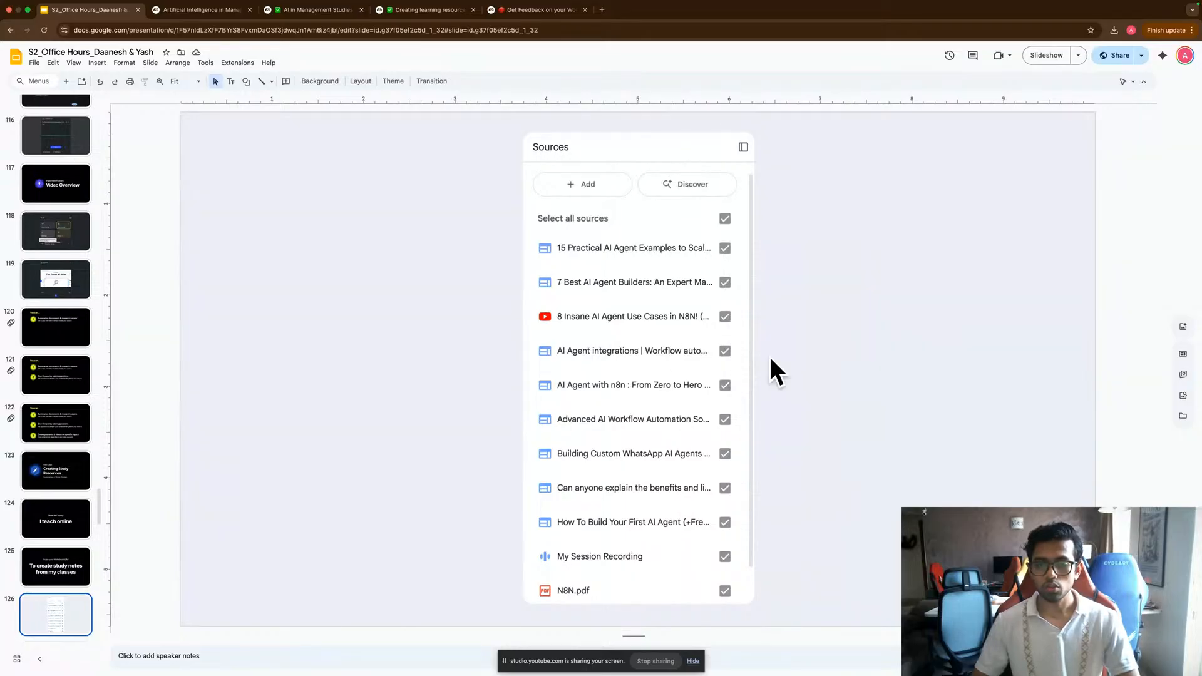
key(Down)
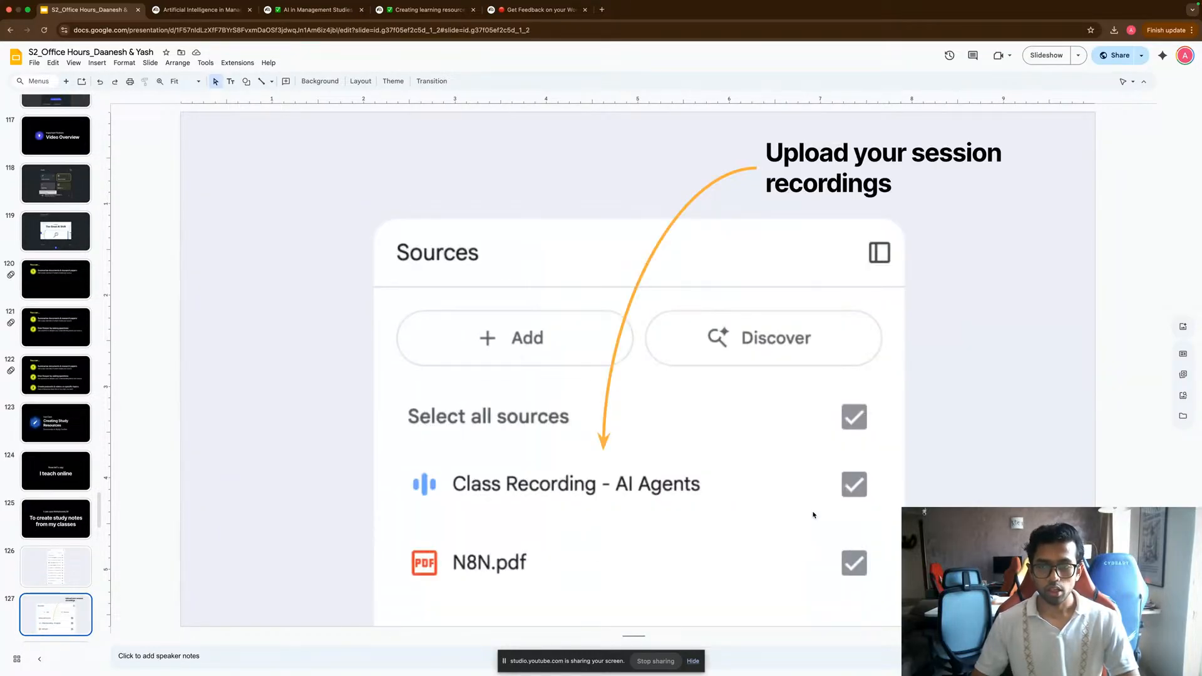
key(Down)
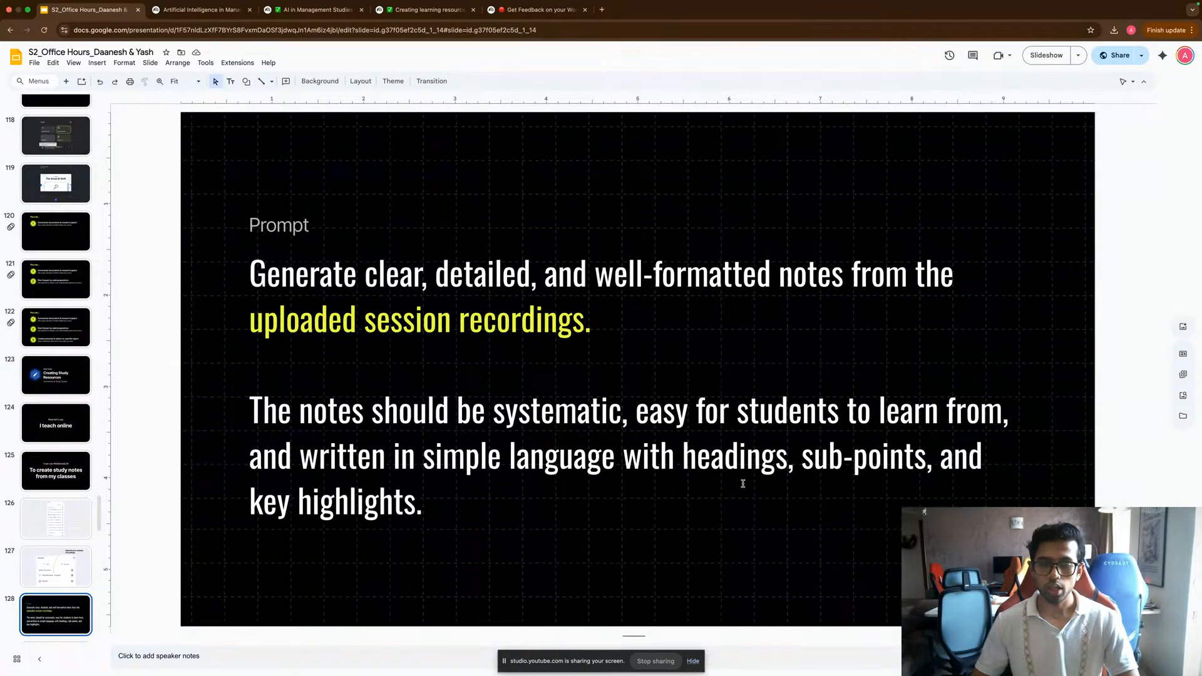
Copy the slide's prompt for clear, detailed notes from the uploaded session recordings and submit it in the Creating learning resources notebook's chat.
click(581, 441)
key(ctrl+a)
key(ctrl+c)
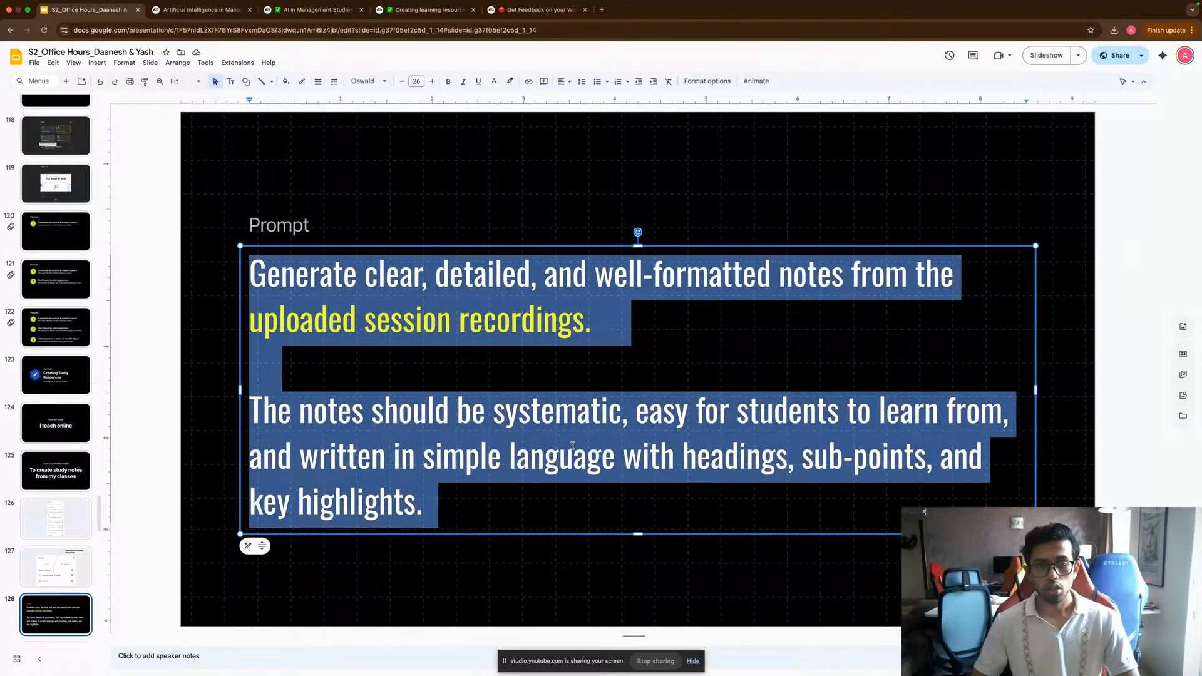
click(529, 145)
click(425, 9)
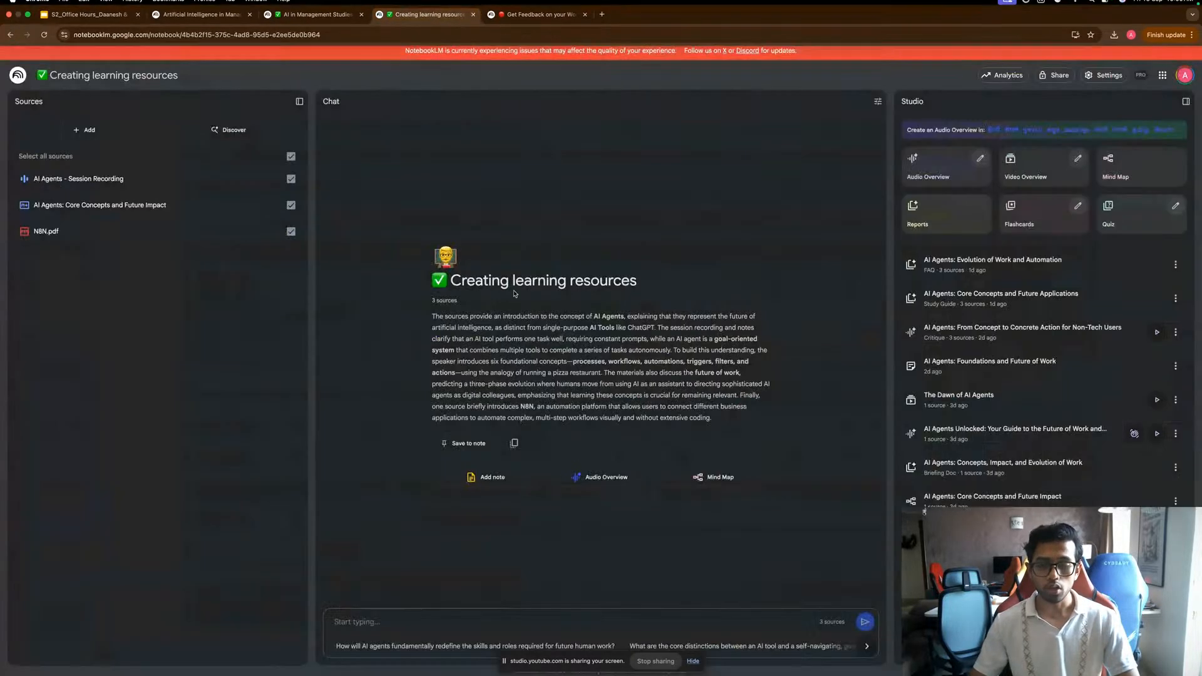
click(402, 614)
key(ctrl+v)
key(Return)
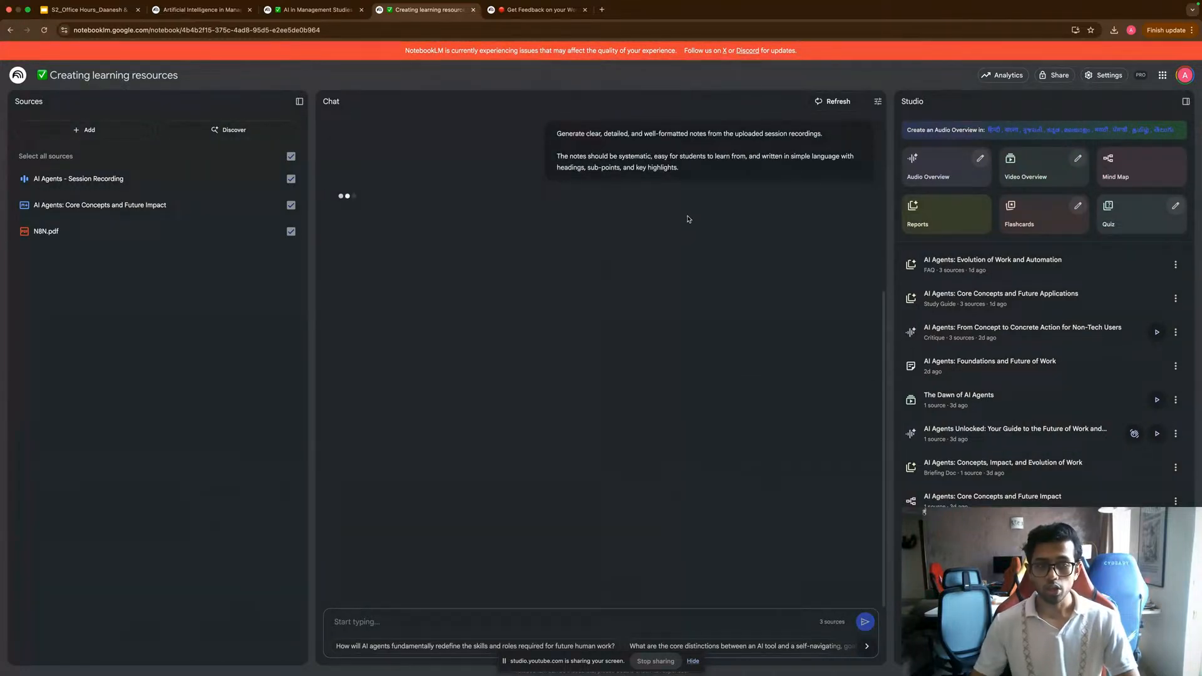
drag(718, 174, 543, 137)
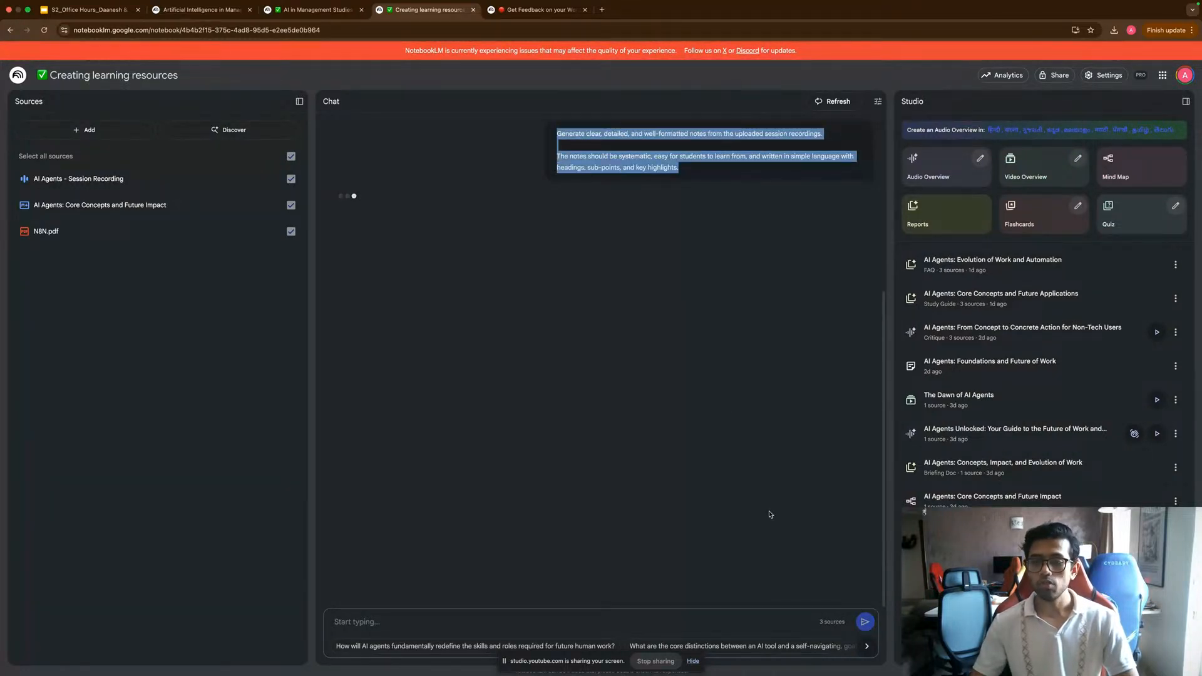
Check the report formats, close them, and open and skim the saved "AI Agents: Concepts, Impact, and Evolution of Work" briefing doc.
click(952, 216)
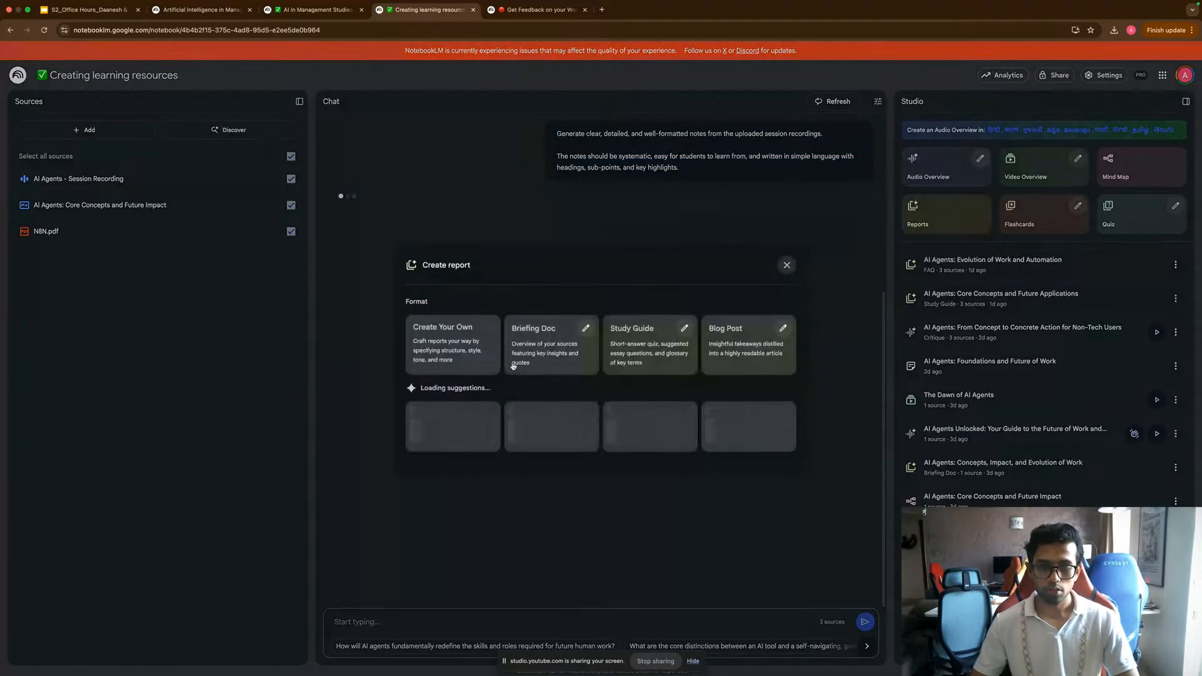
click(787, 265)
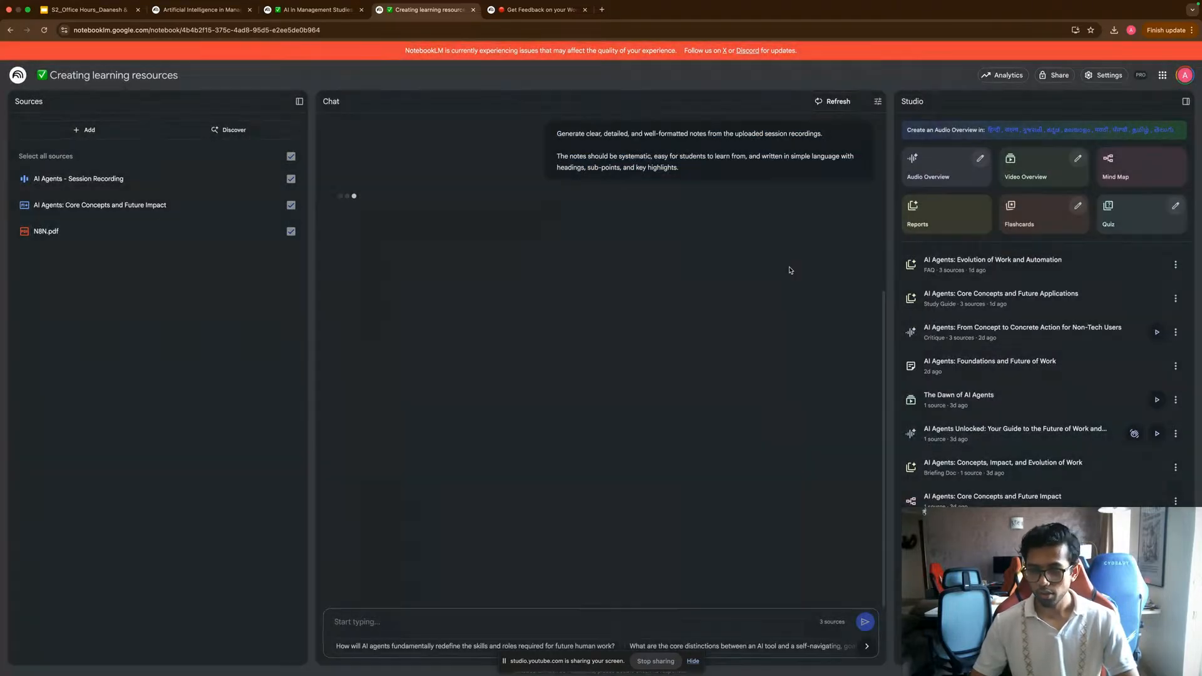
click(989, 466)
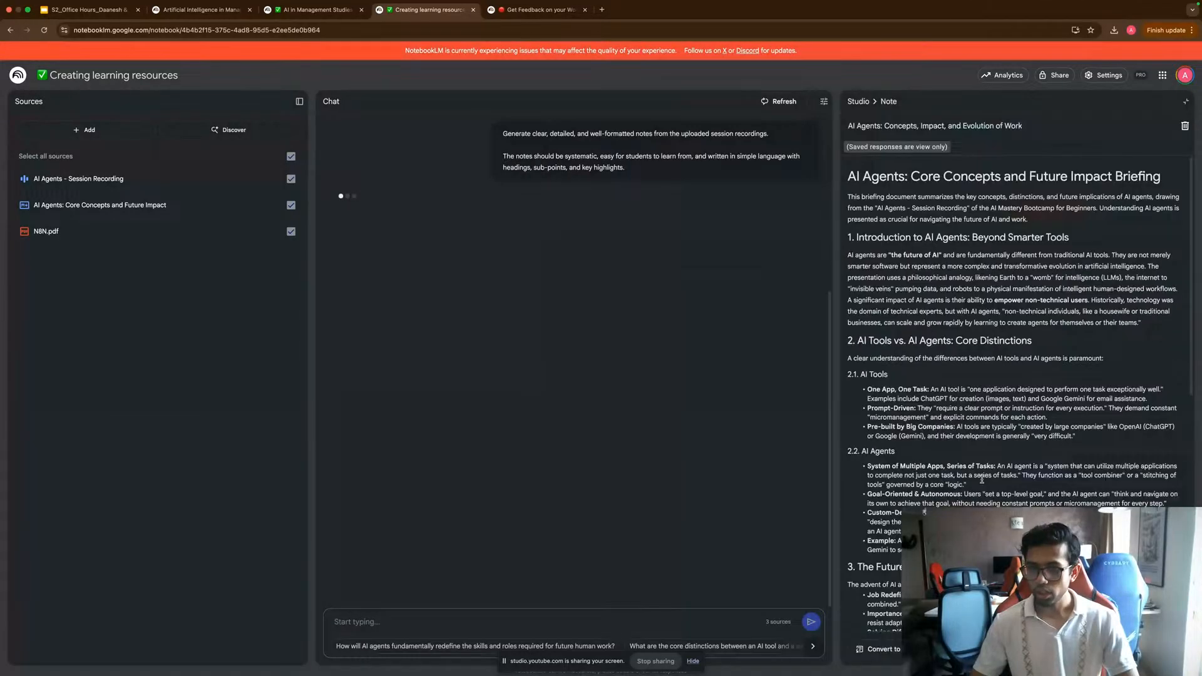
scroll(989, 476, down, 10)
scroll(836, 401, down, 2)
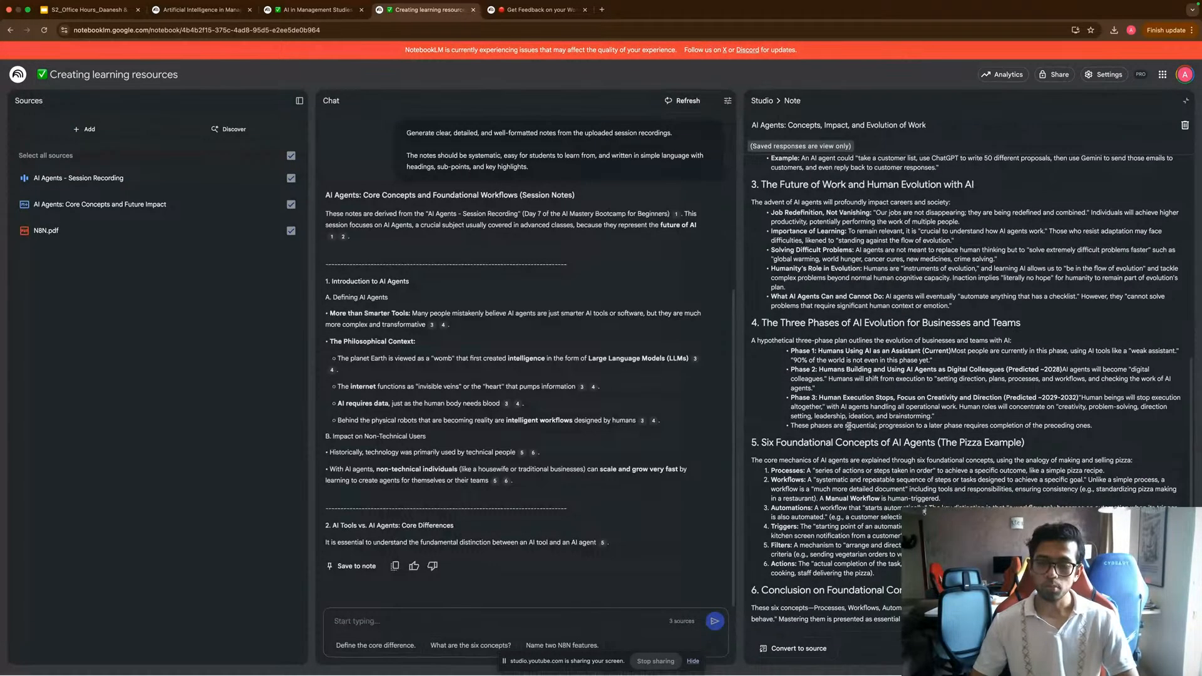
scroll(866, 474, up, 3)
scroll(866, 474, up, 8)
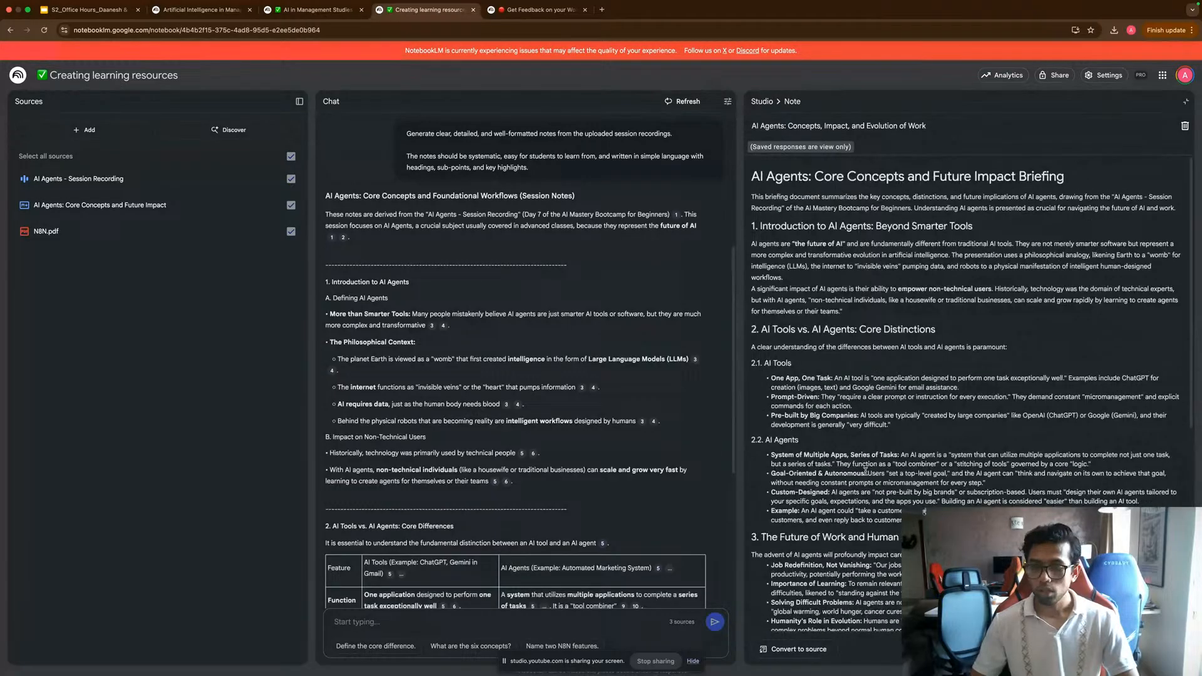
scroll(866, 474, down, 10)
scroll(866, 474, up, 10)
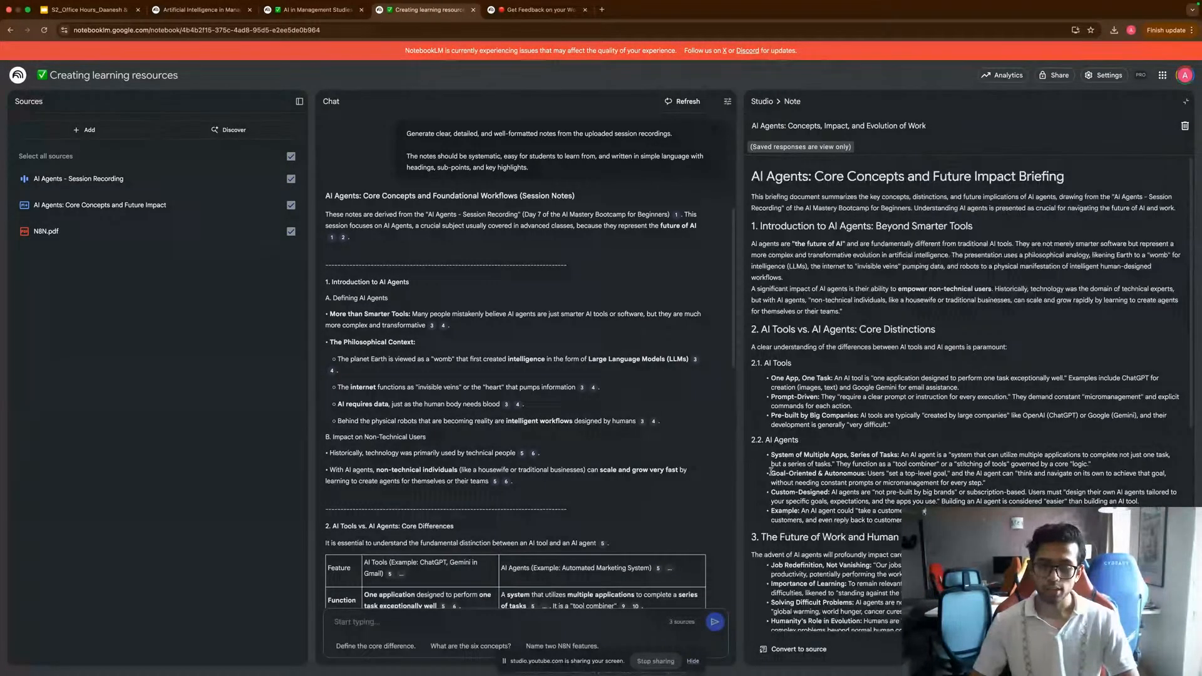
Read through the generated session notes in the chat, examining their headings, comparison tables and citations, and return to the beginning.
scroll(597, 484, down, 5)
scroll(596, 484, down, 6)
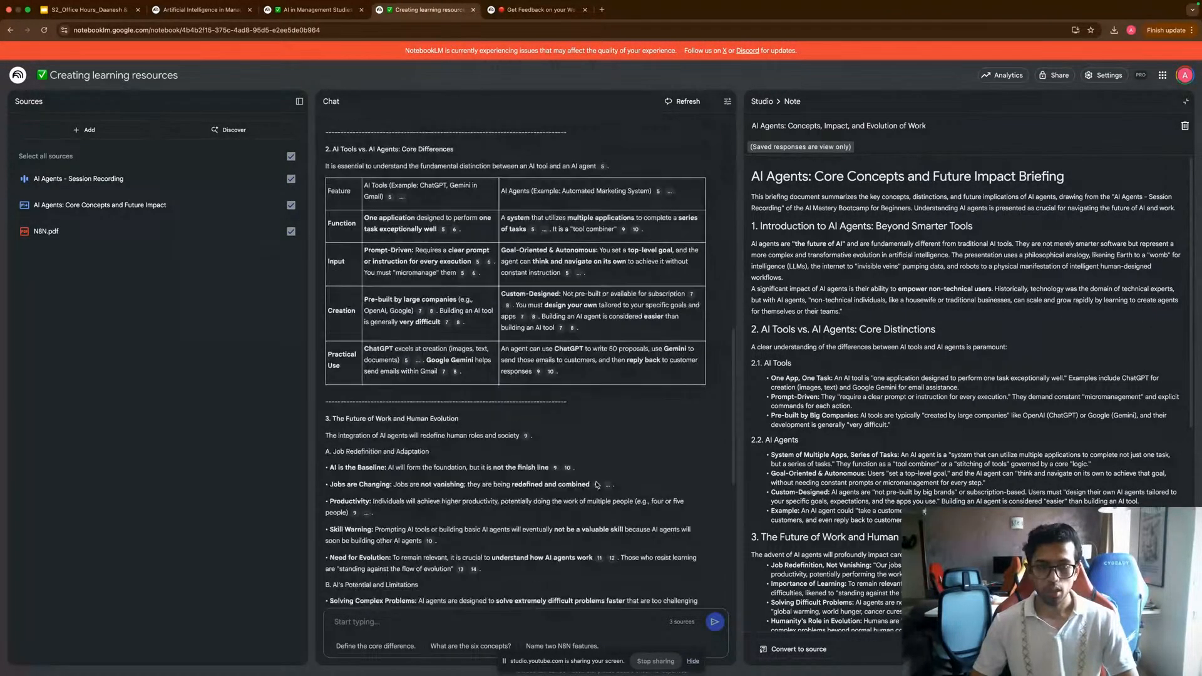
scroll(596, 482, down, 8)
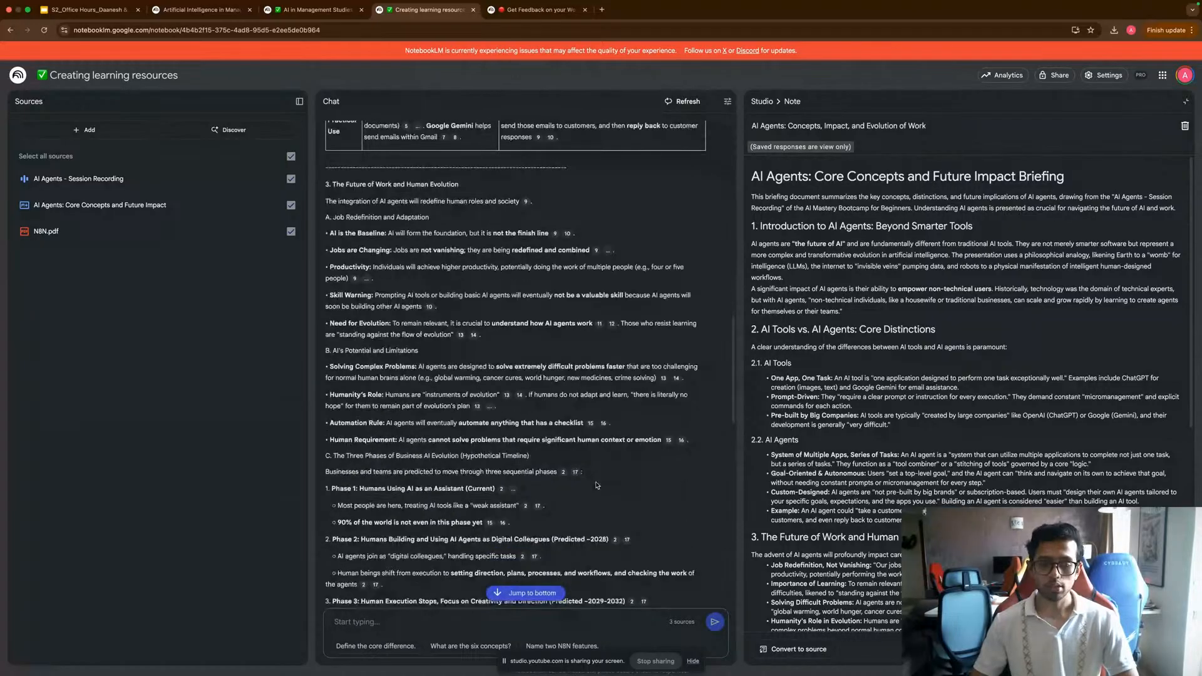
scroll(598, 484, down, 3)
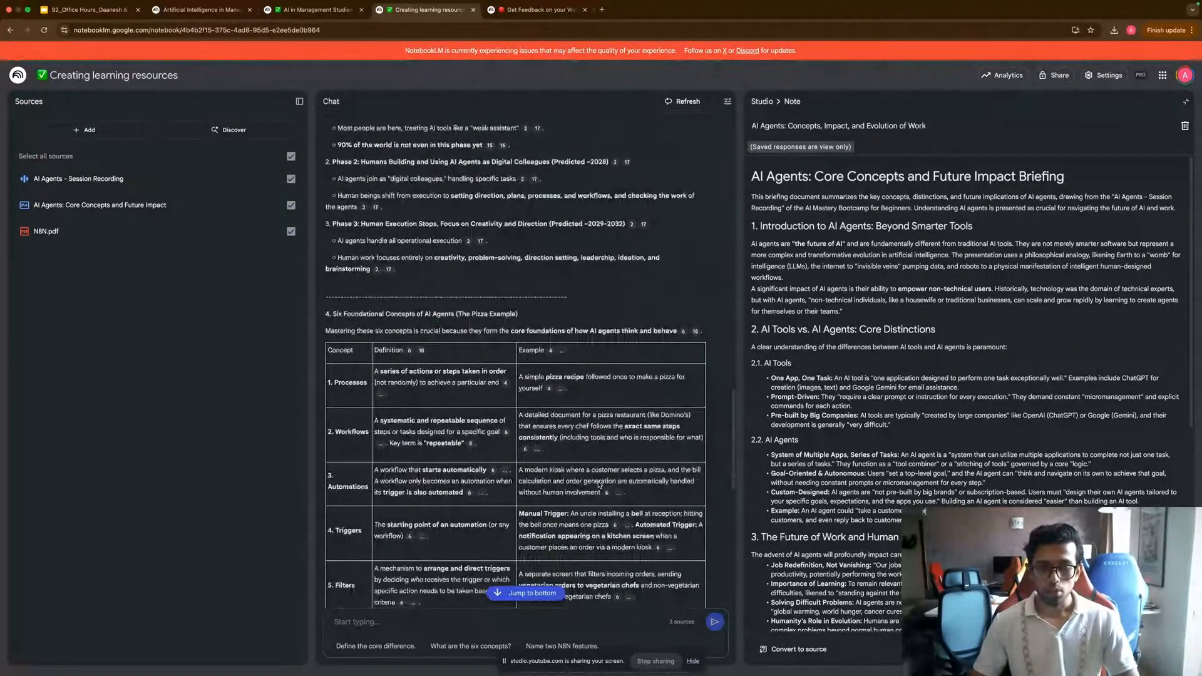
scroll(584, 484, down, 7)
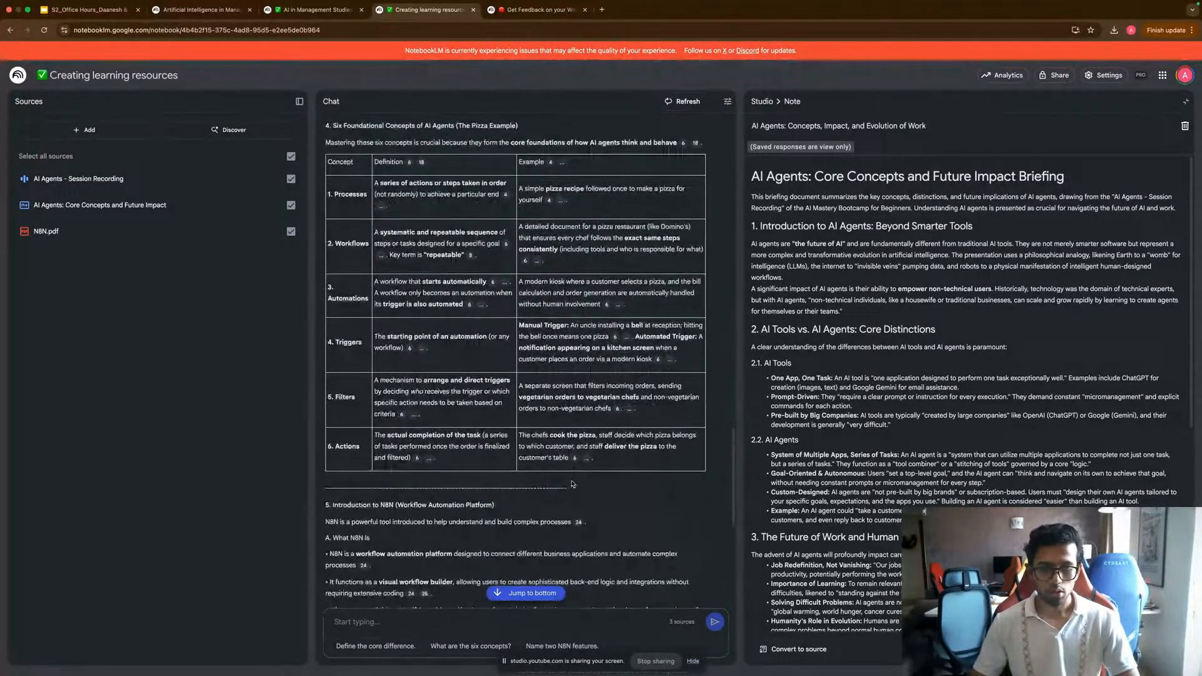
scroll(573, 481, down, 5)
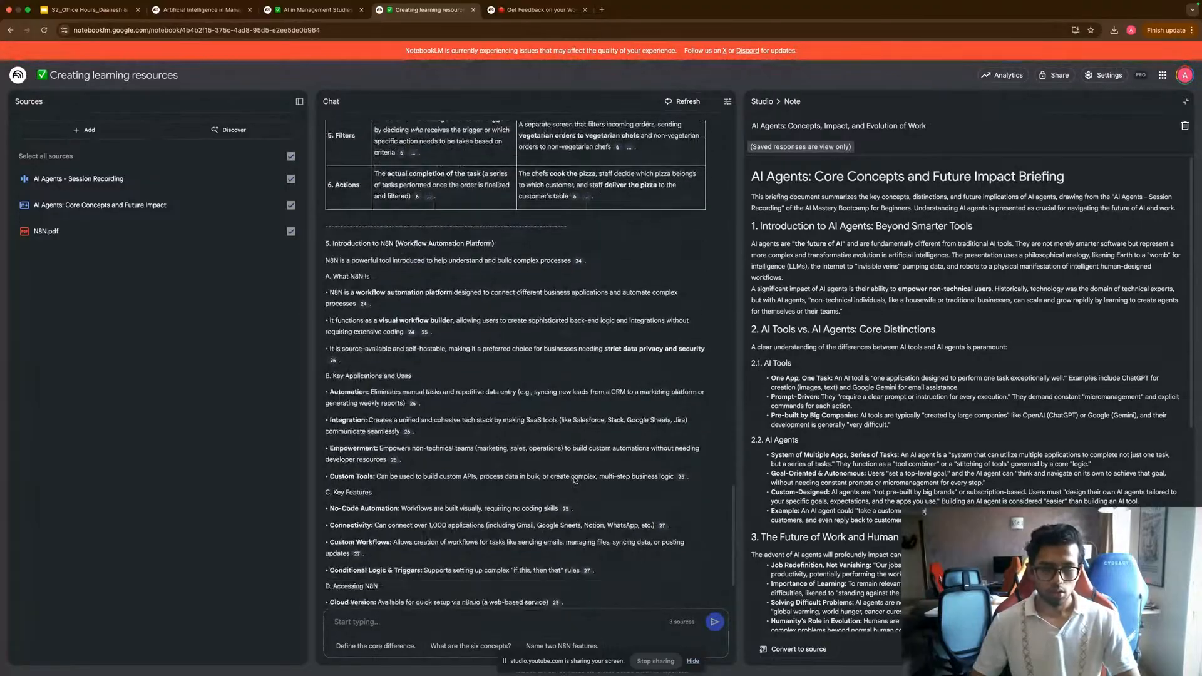
scroll(573, 476, up, 20)
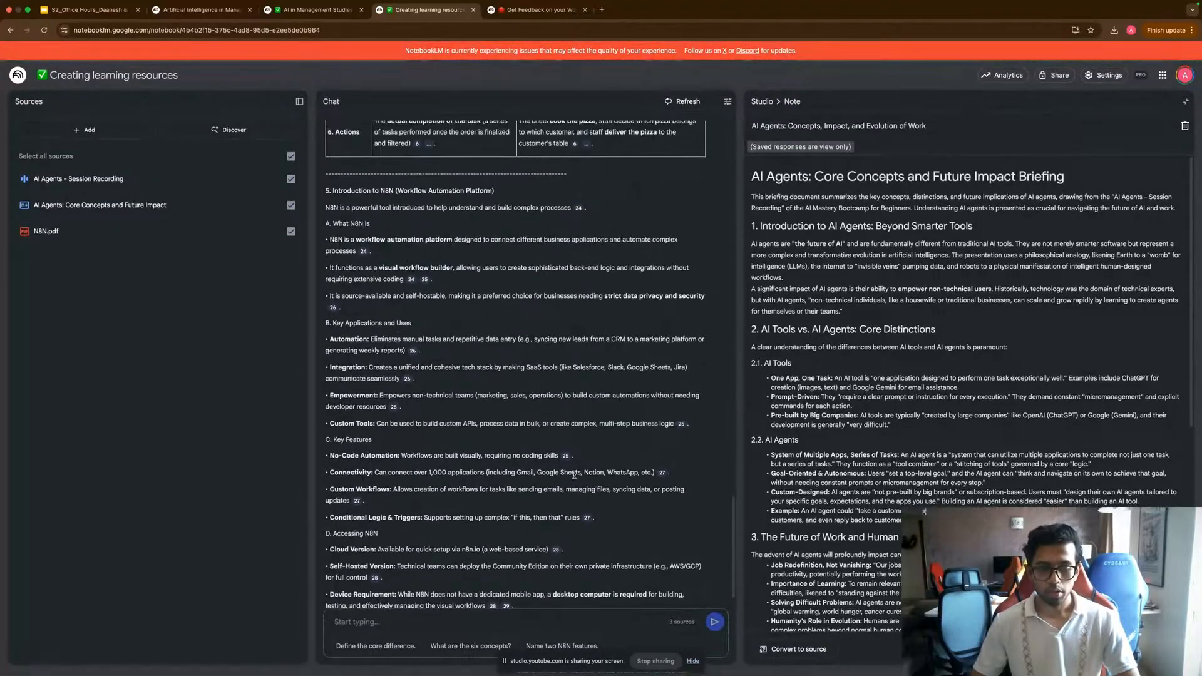
scroll(574, 476, up, 20)
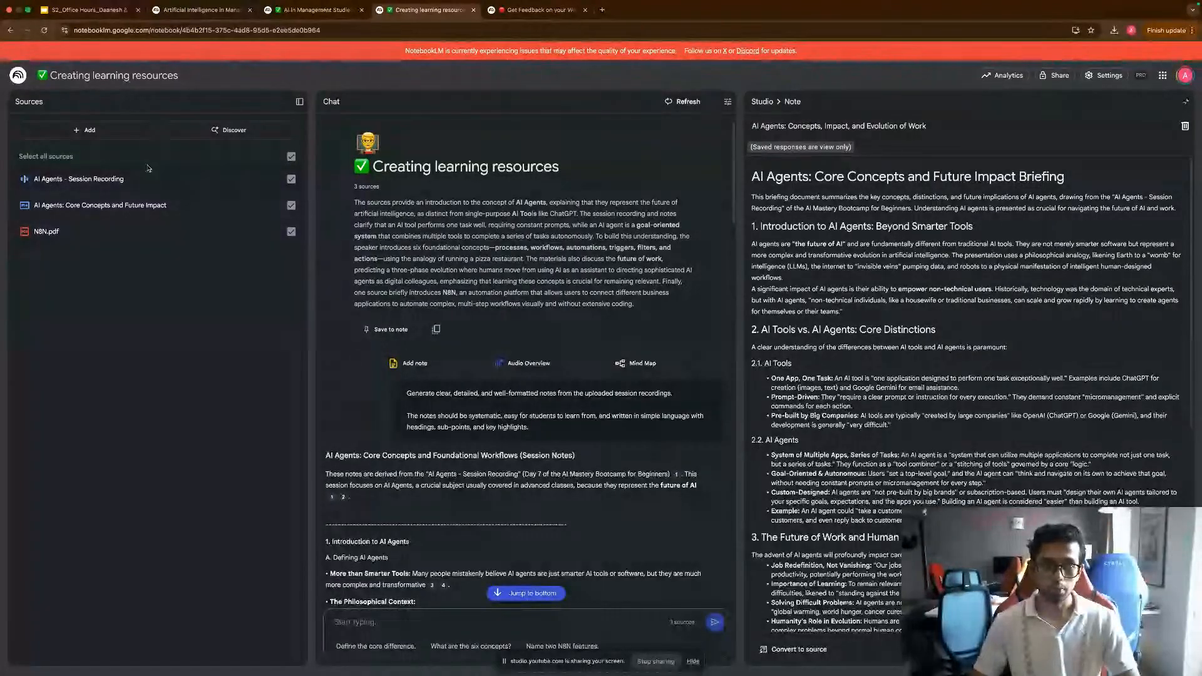
Switch to the slide deck in Google Slides and go through the session notes slide to the "Get Feedback on Your Work" title slide.
click(82, 6)
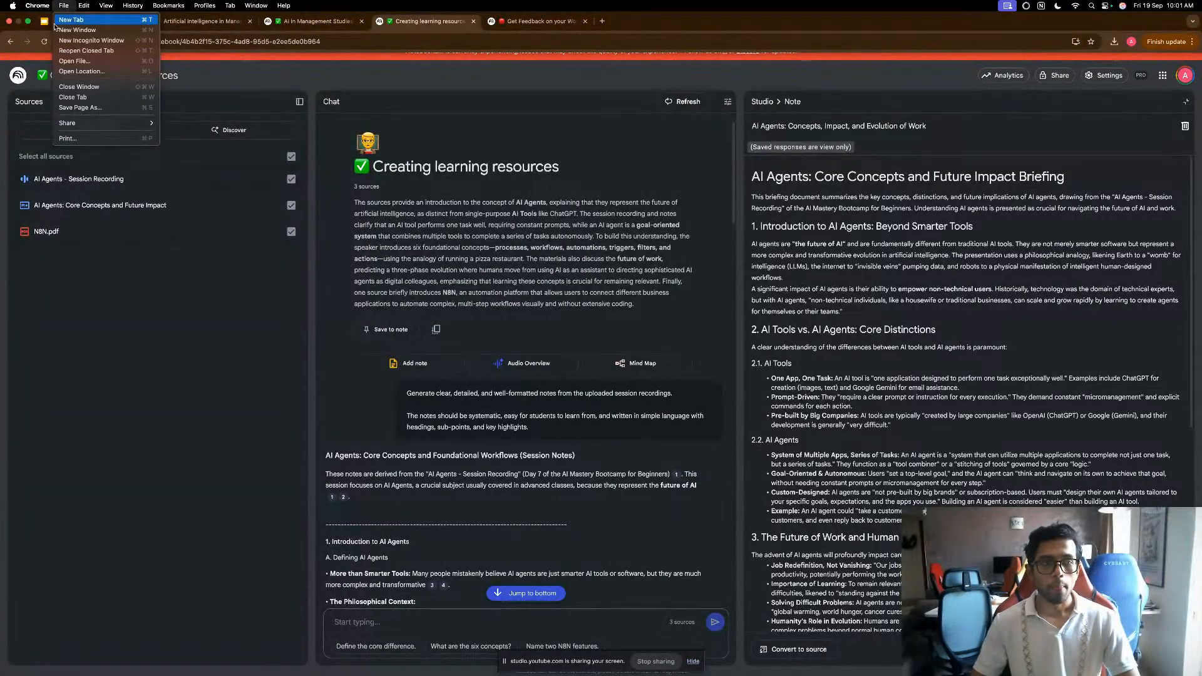
click(48, 23)
key(Down)
key(Down)
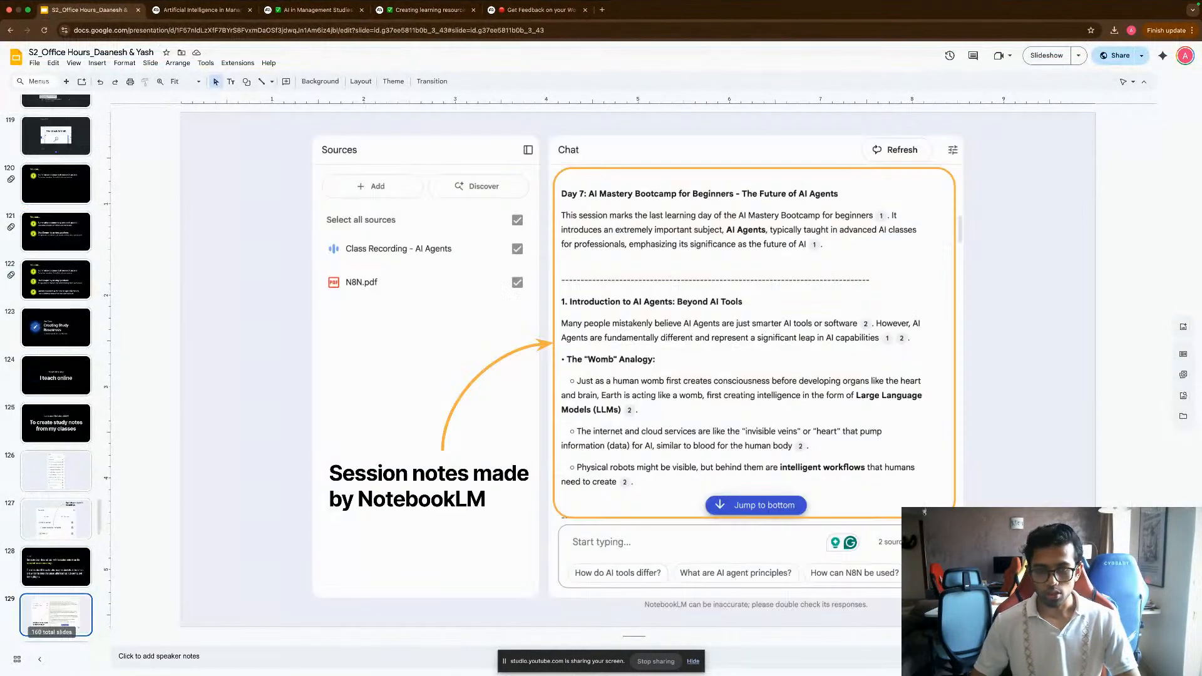
key(Down)
key(Up)
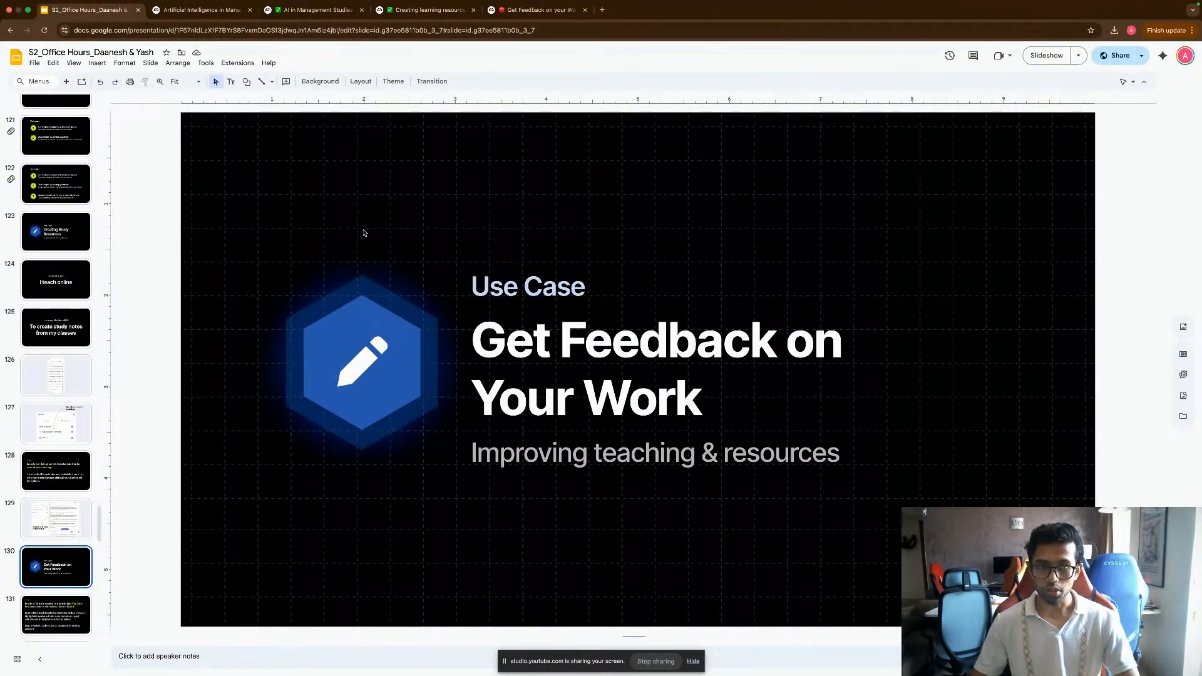
Close the briefing note in the Creating learning resources notebook, and look through the source list of the Get Feedback on your Work notebook.
click(419, 10)
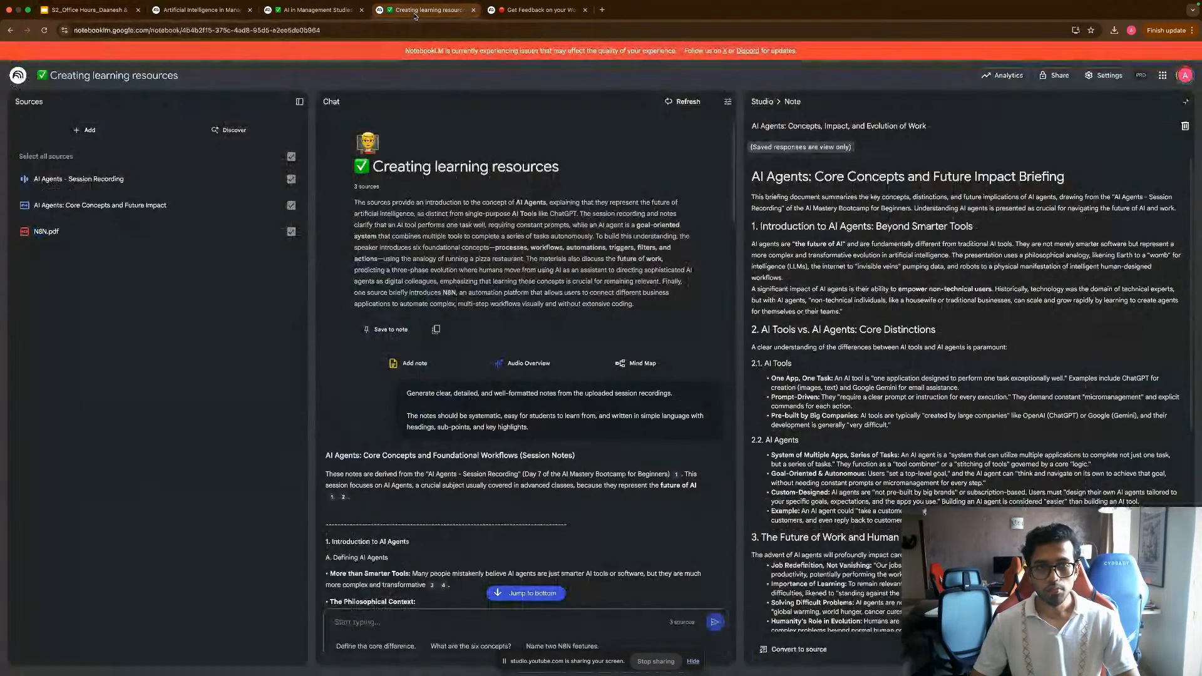
click(1186, 101)
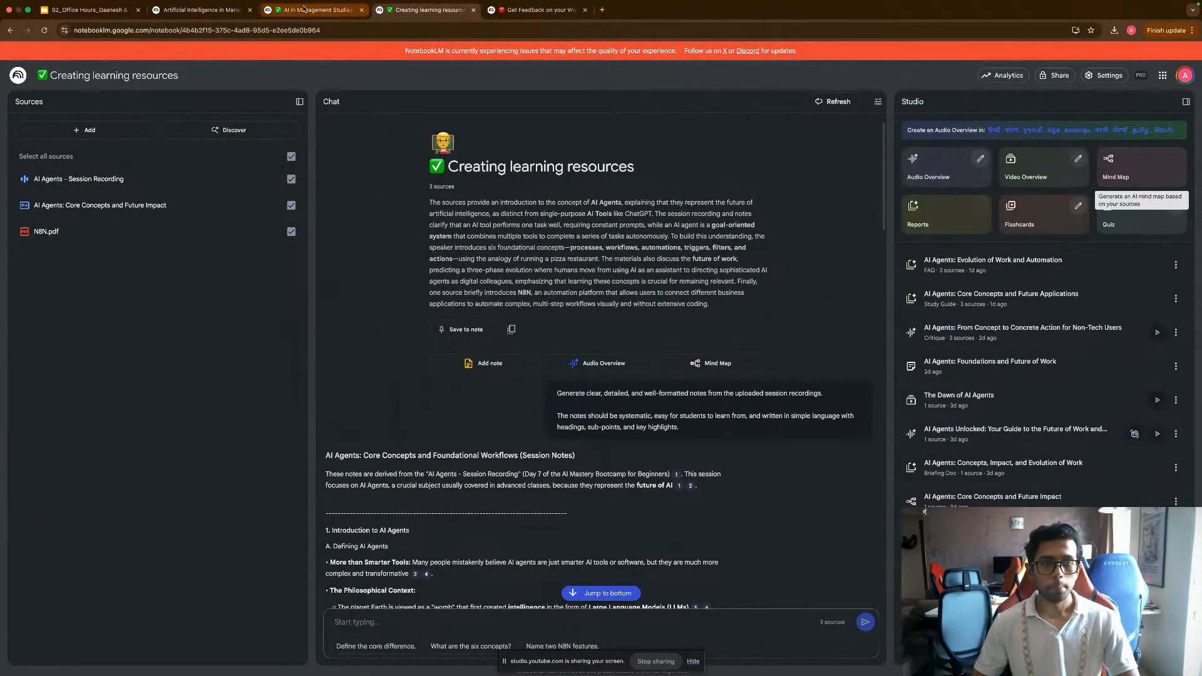
click(535, 10)
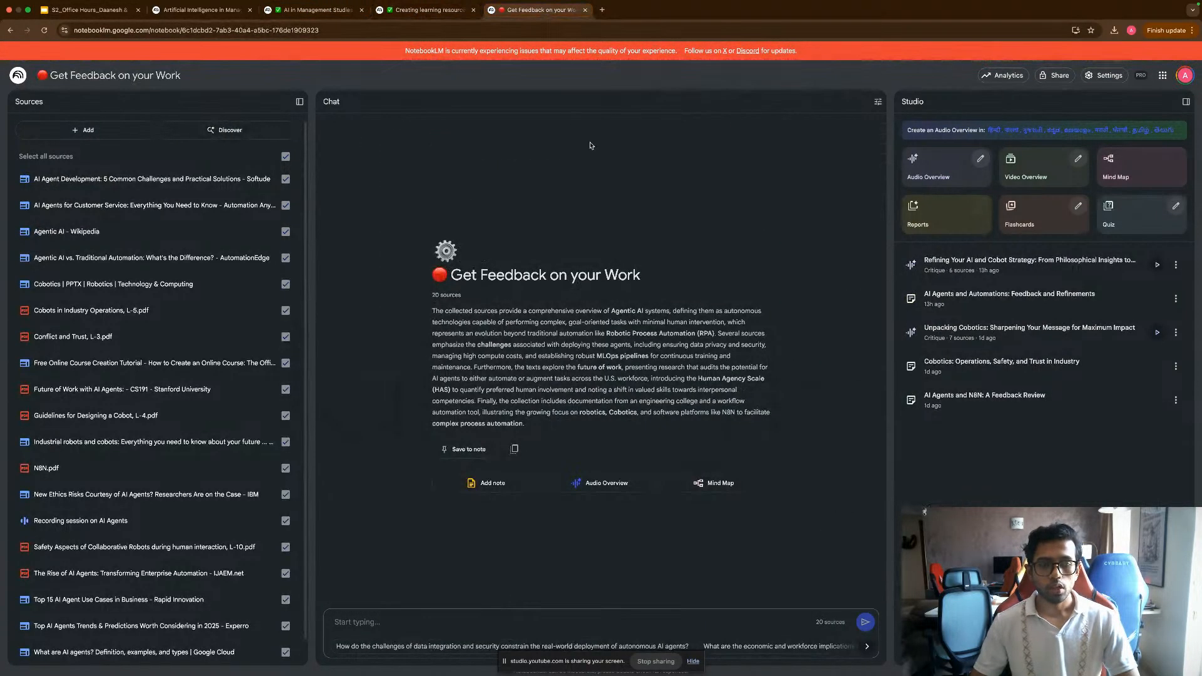
scroll(256, 178, down, 1)
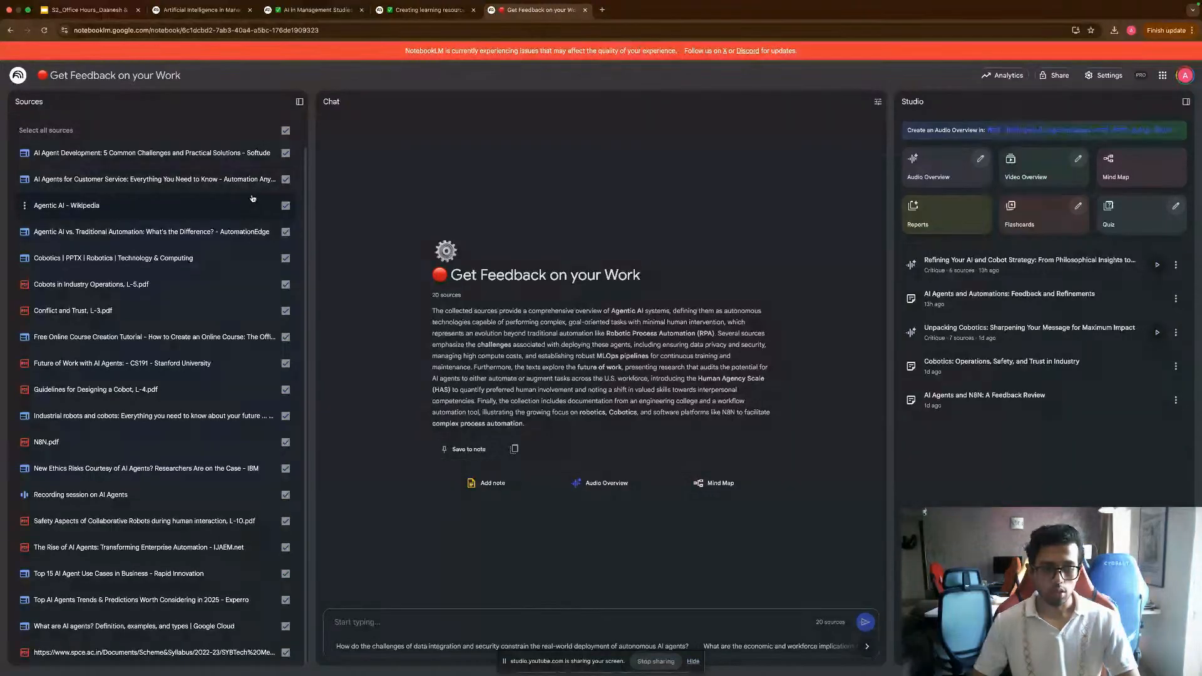
scroll(171, 311, up, 1)
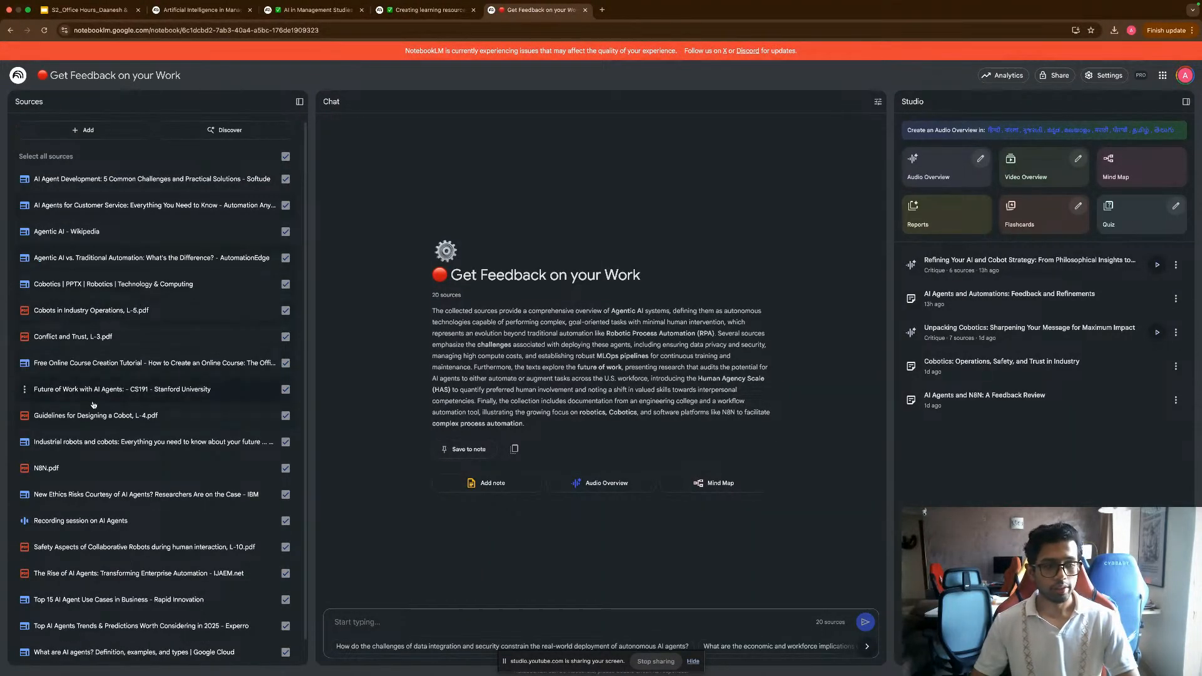
scroll(123, 406, down, 1)
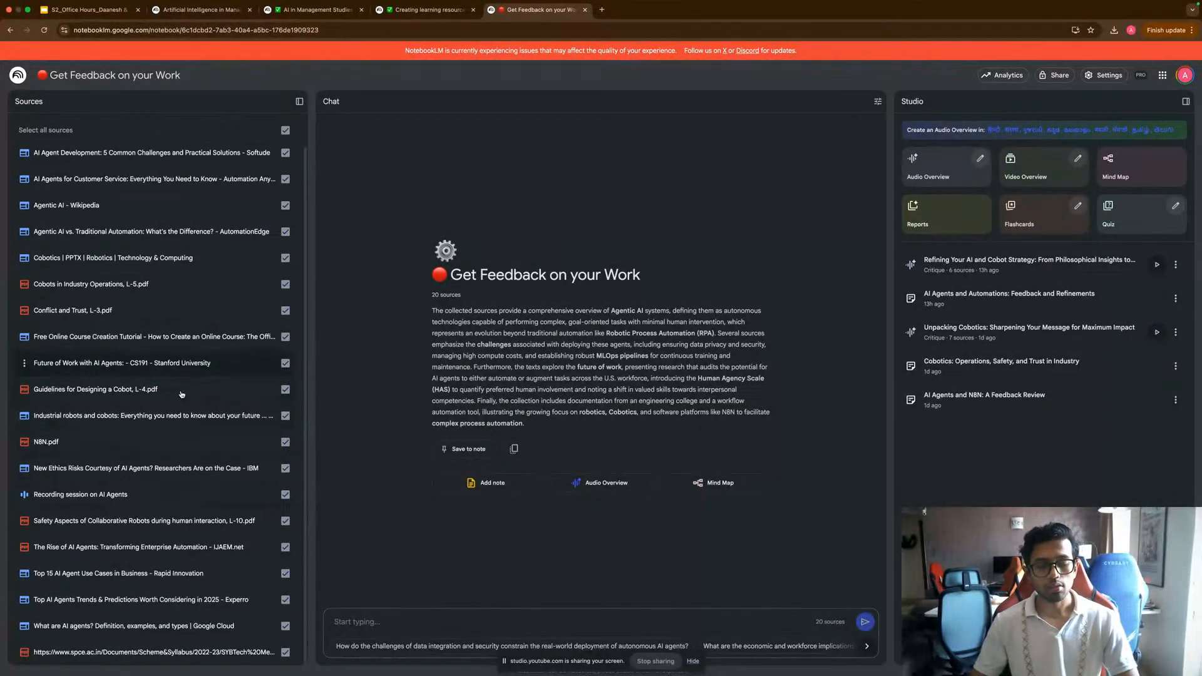
scroll(182, 394, up, 1)
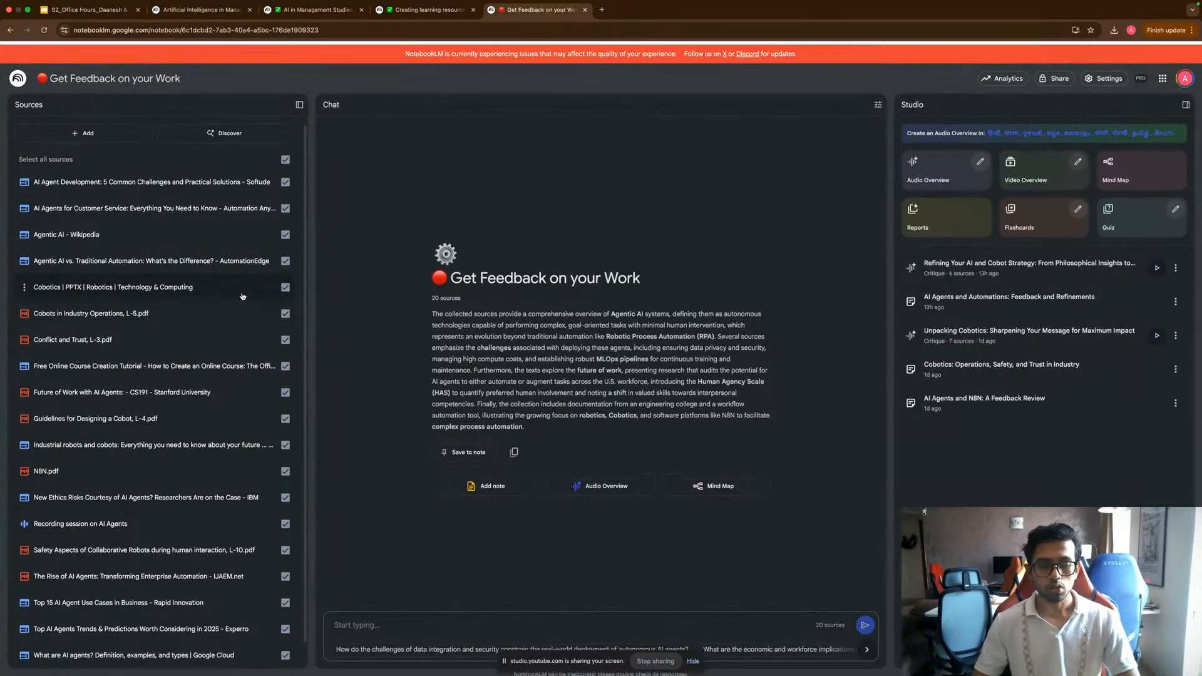
scroll(122, 499, down, 1)
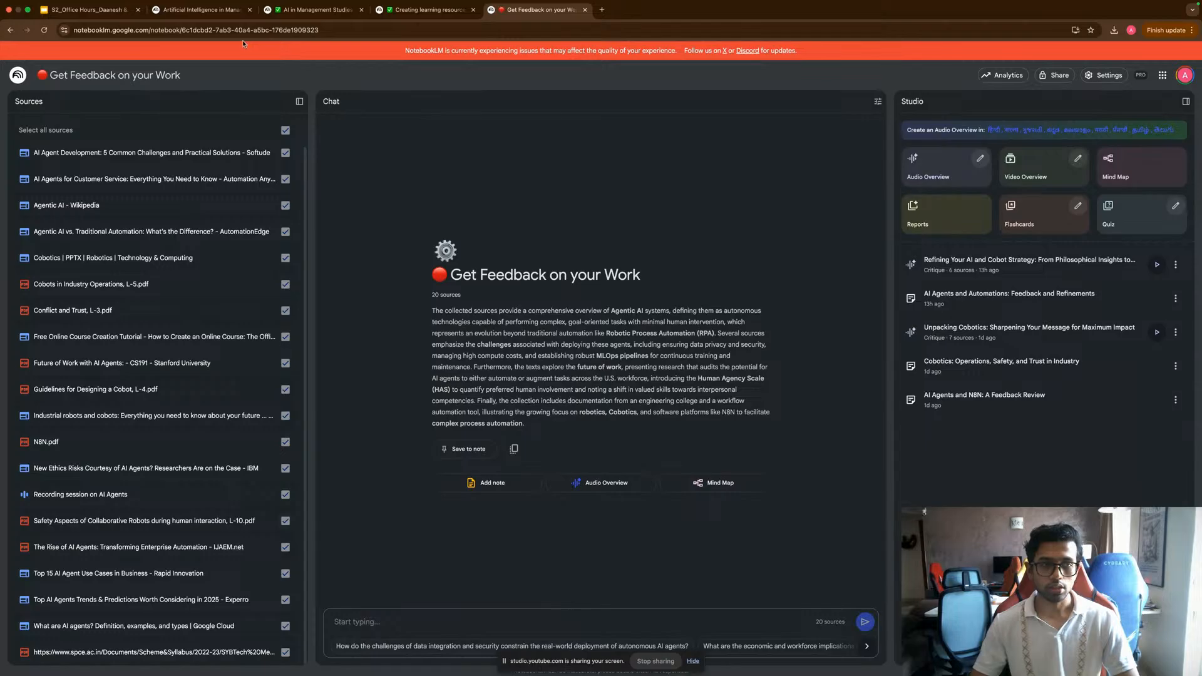
Copy the feedback prompt from slide 131 of the slide deck and paste it into the Get Feedback on your Work notebook's chat.
click(103, 9)
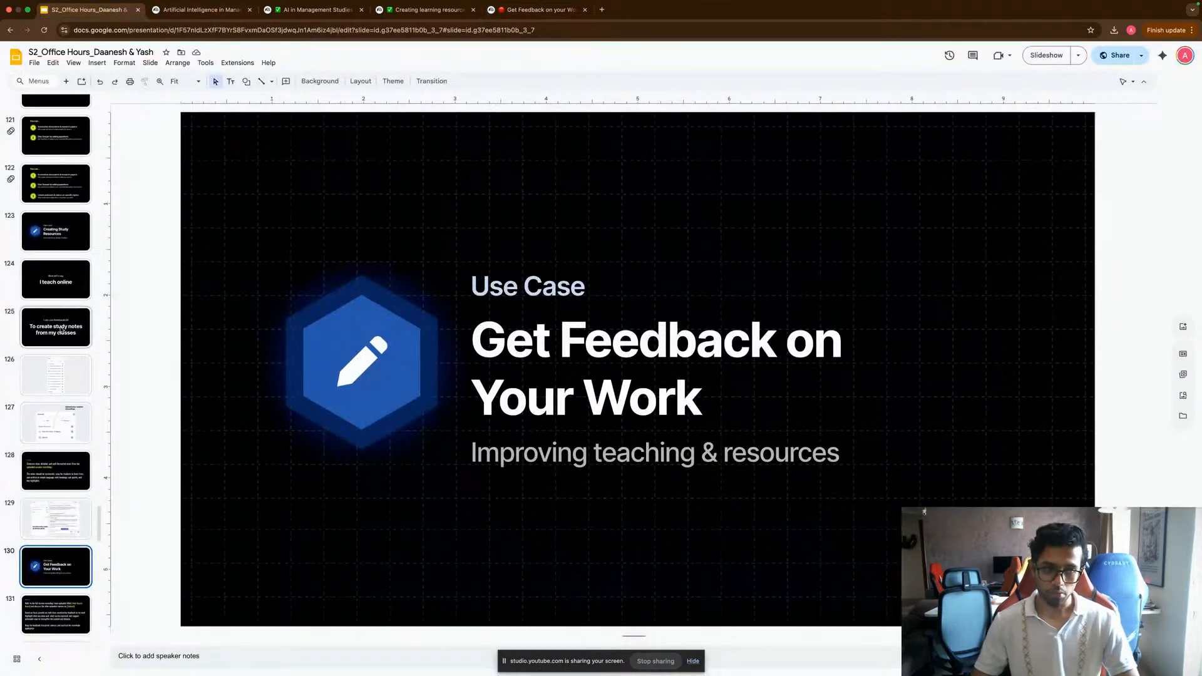
scroll(92, 418, down, 3)
key(Down)
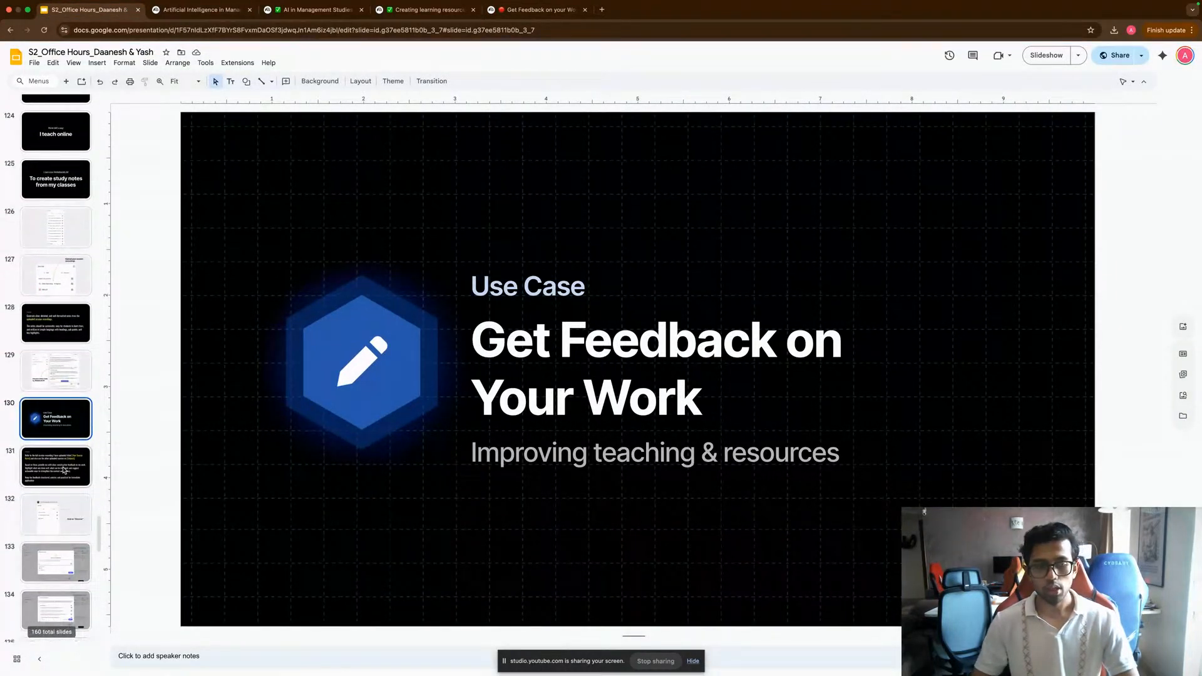
click(584, 275)
key(ctrl+a)
key(super+c)
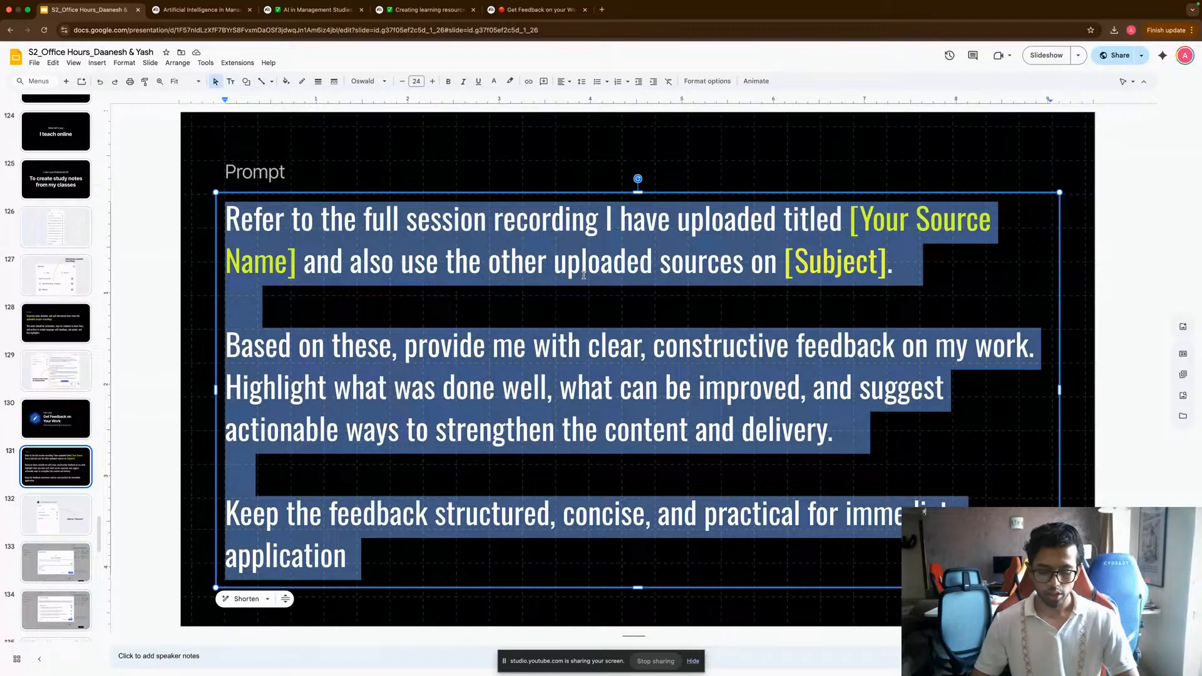
click(197, 23)
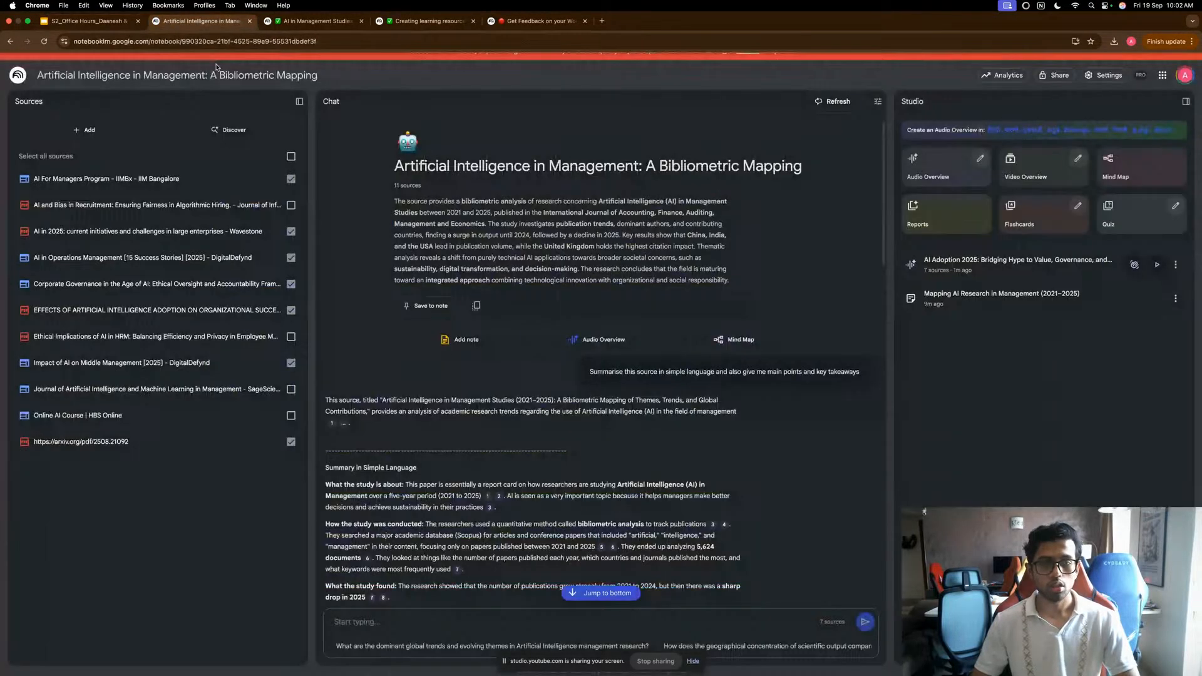
click(299, 23)
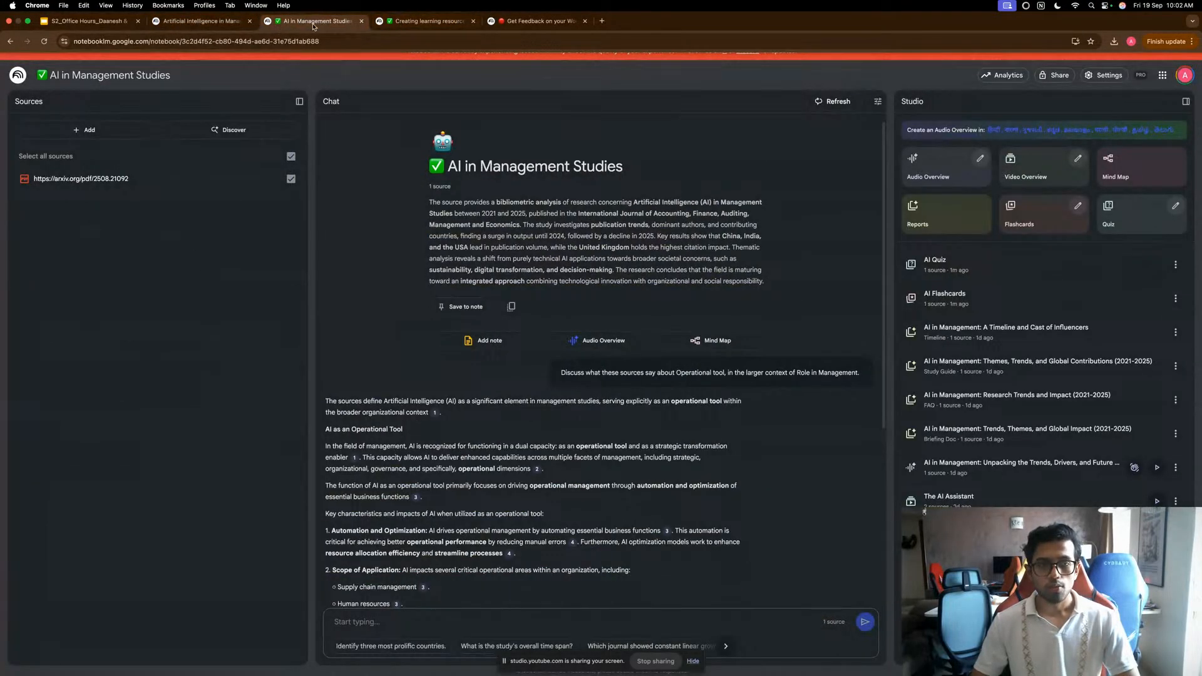
click(548, 23)
click(431, 620)
key(super+v)
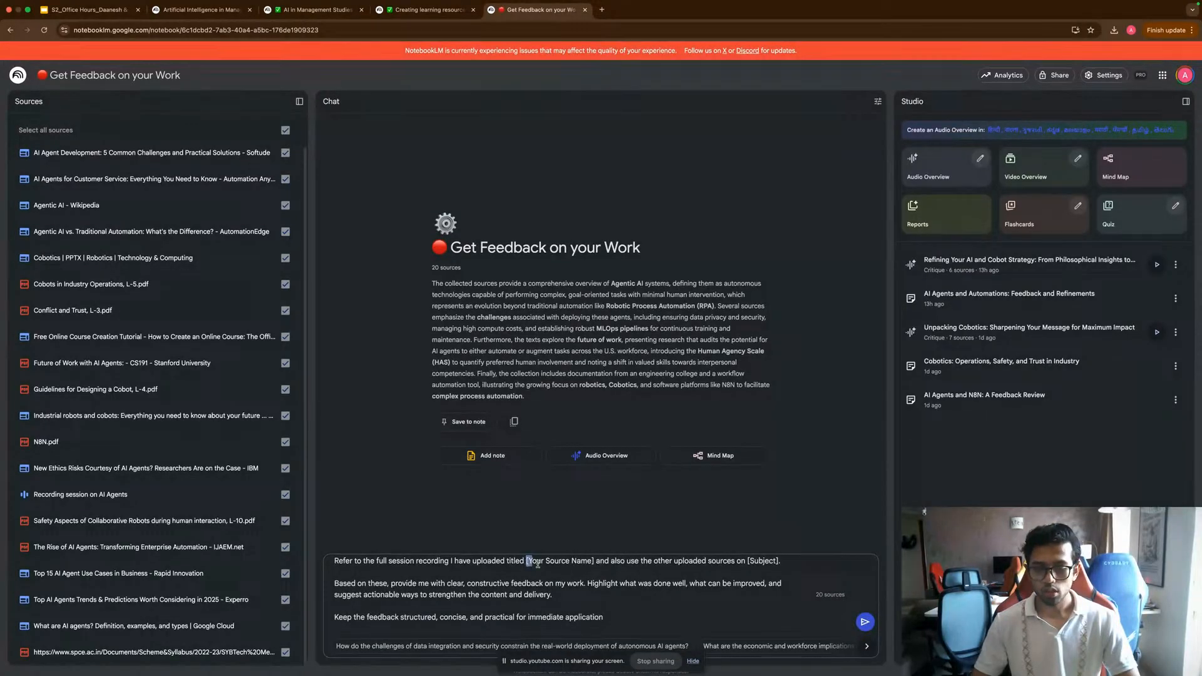
Replace the [Your Source Name] placeholder in the chat prompt with "Recording session of Ai Agents".
drag(526, 562, 590, 565)
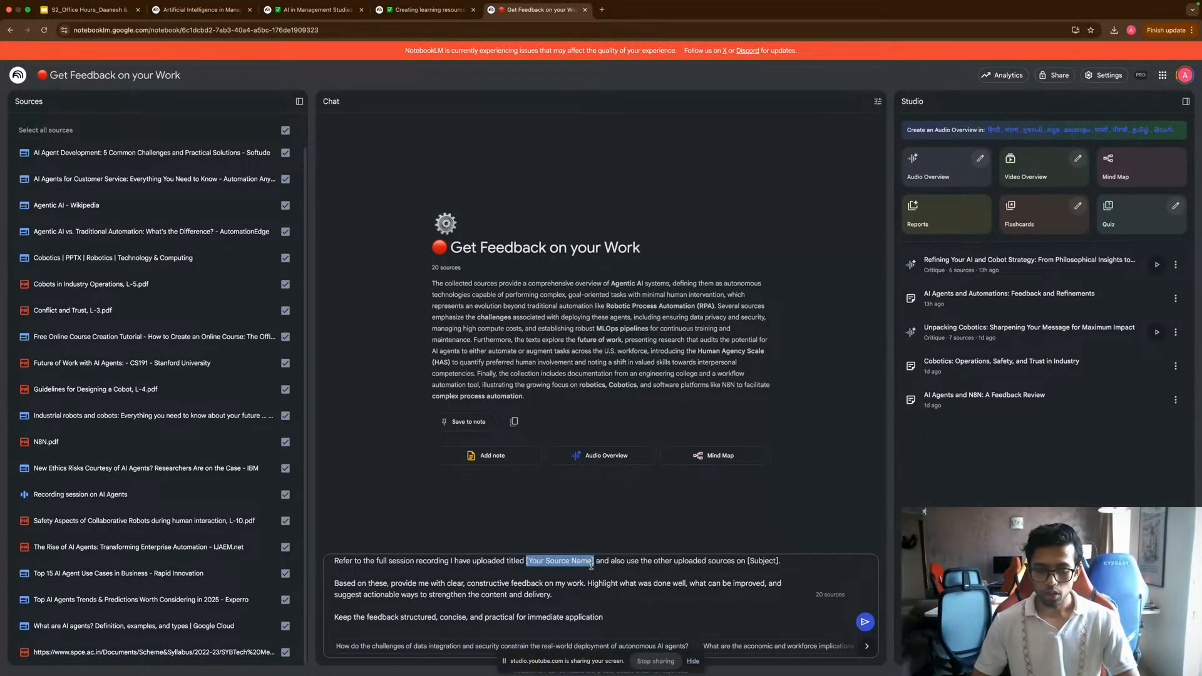
text(AI)
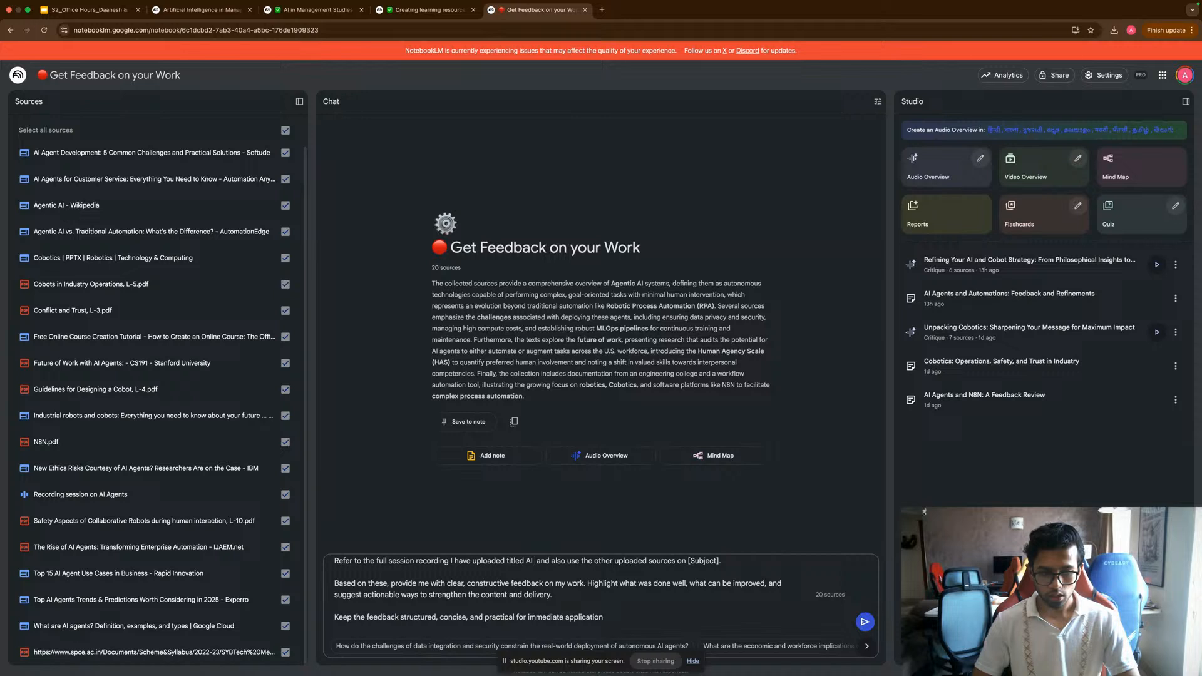
key(BackSpace)
key(BackSpace)
text(Rec)
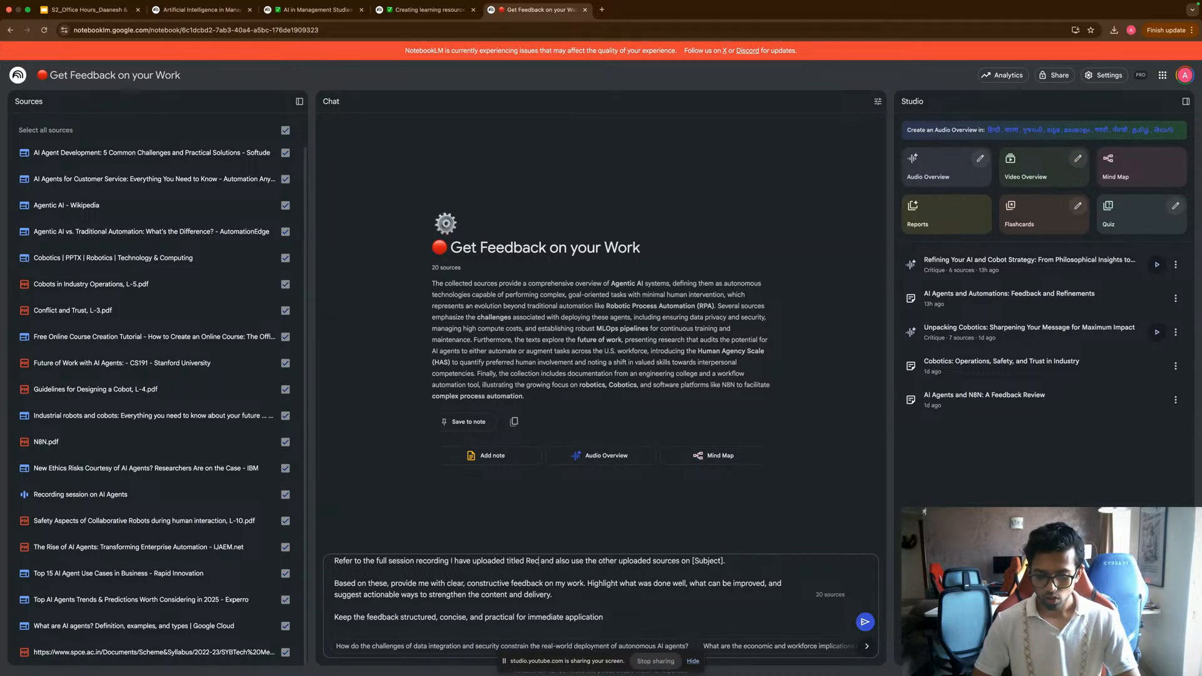
text(ordings)
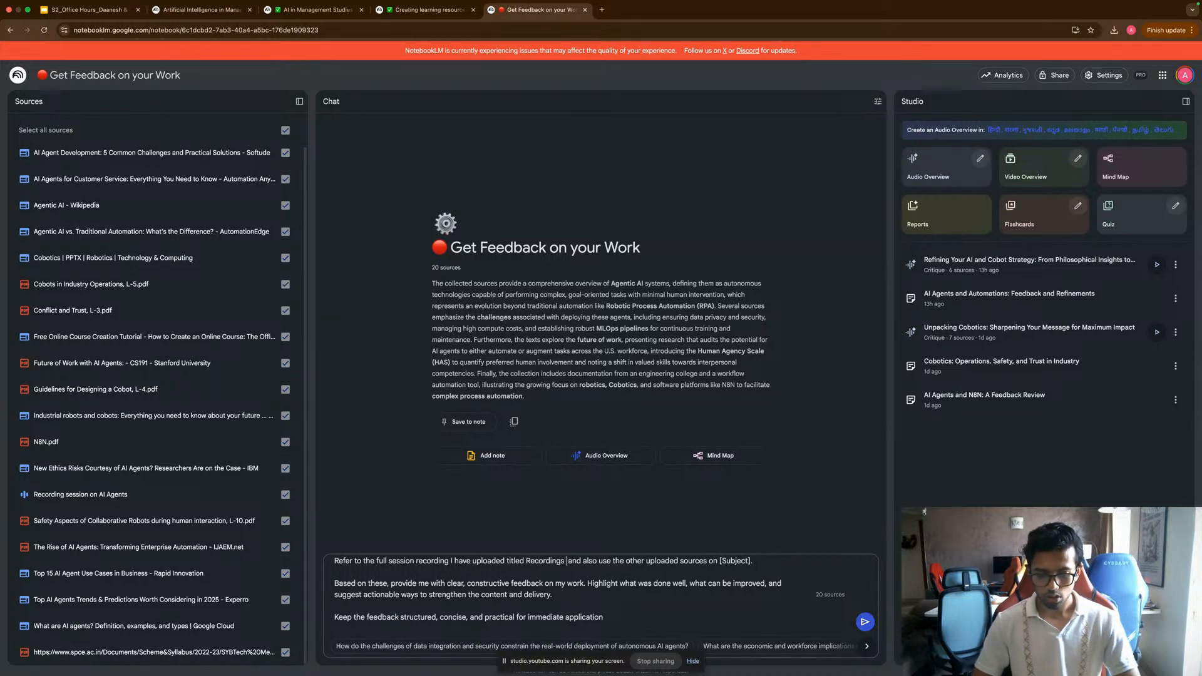
key(BackSpace)
text(s of)
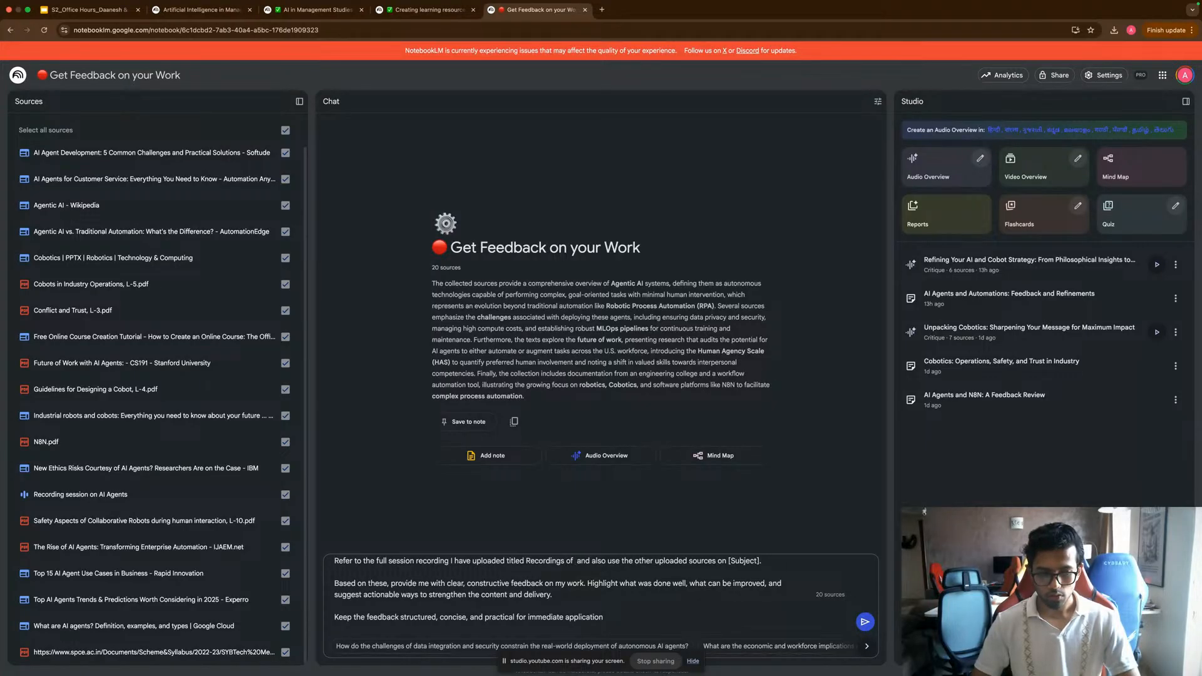
key(BackSpace)
key(BackSpace)
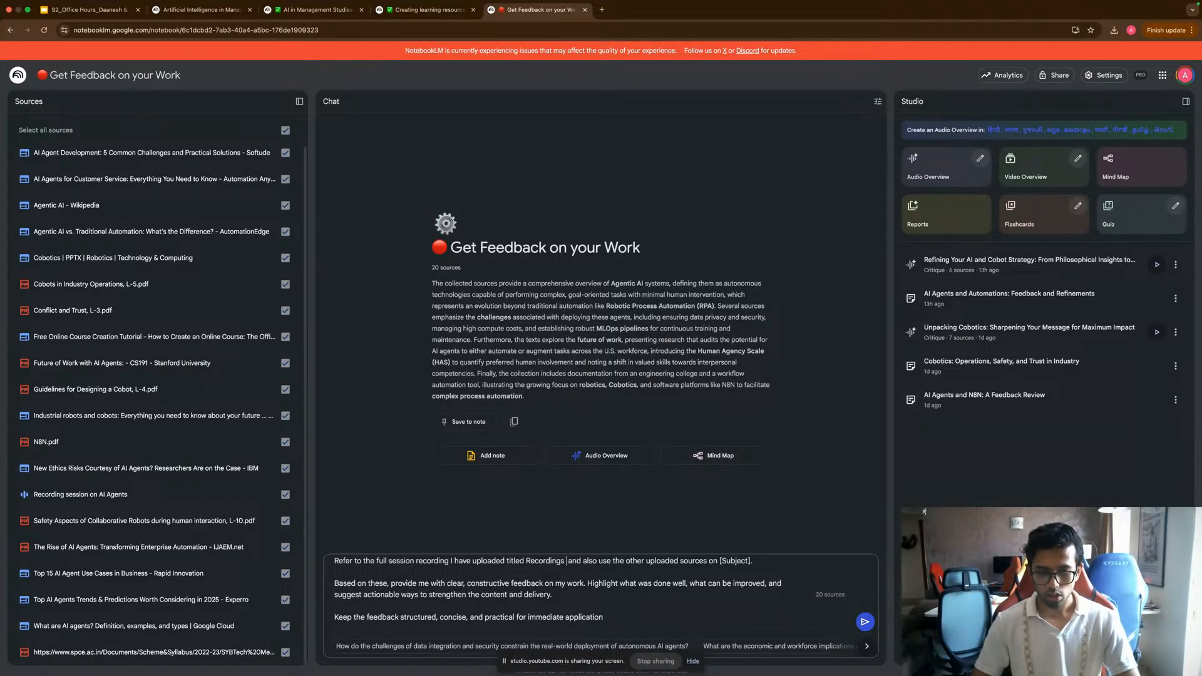
key(BackSpace)
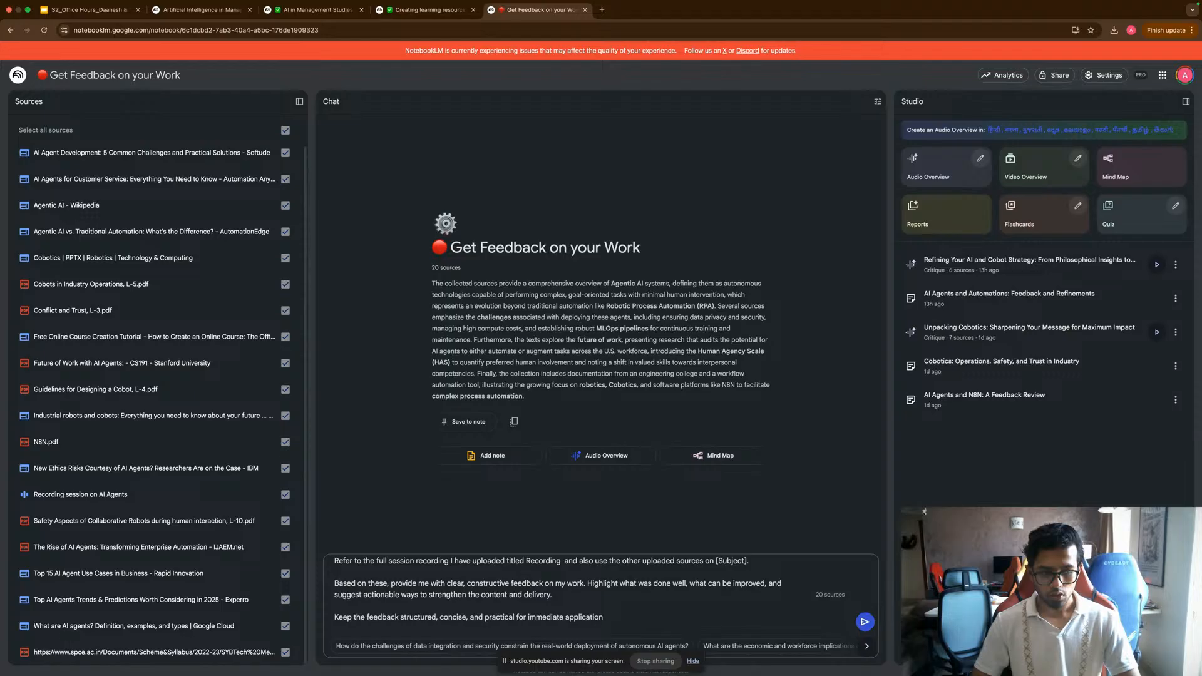
text(sess)
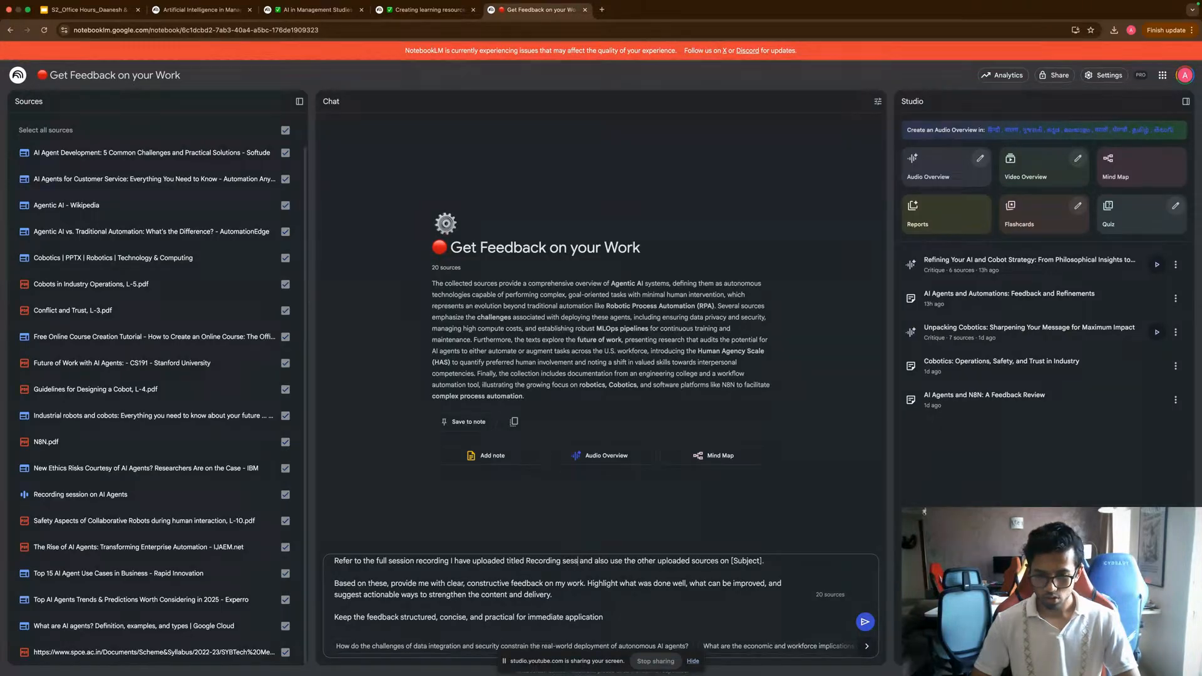
text(ion of )
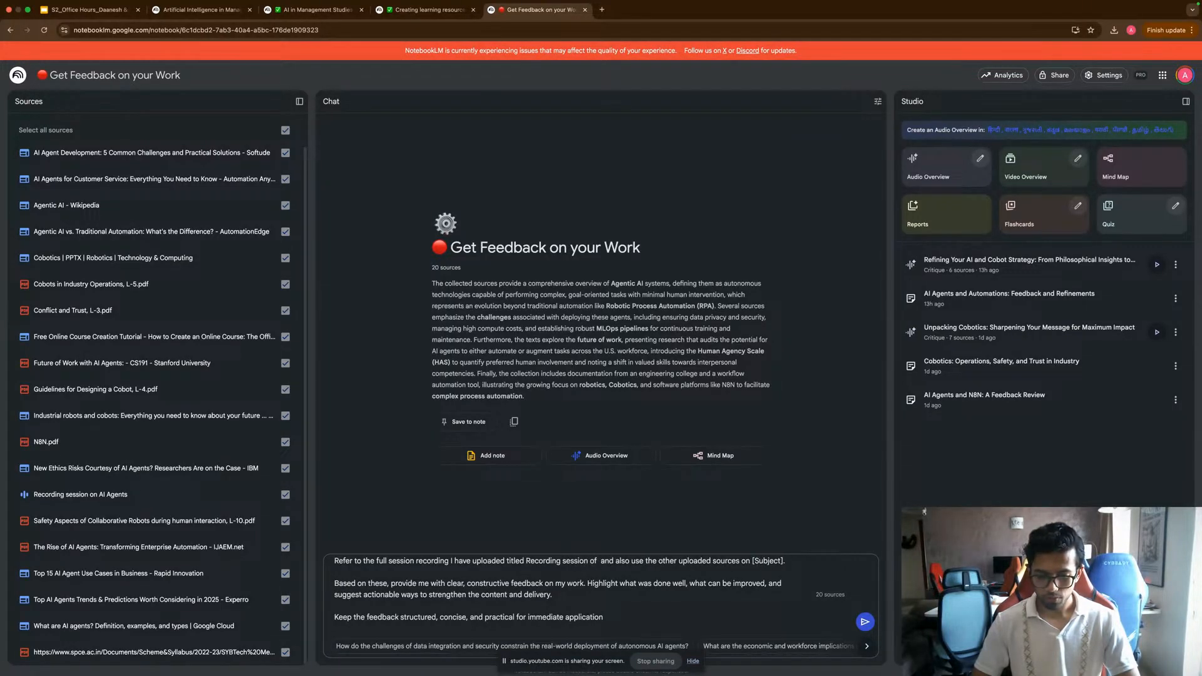
text(Ai Agents)
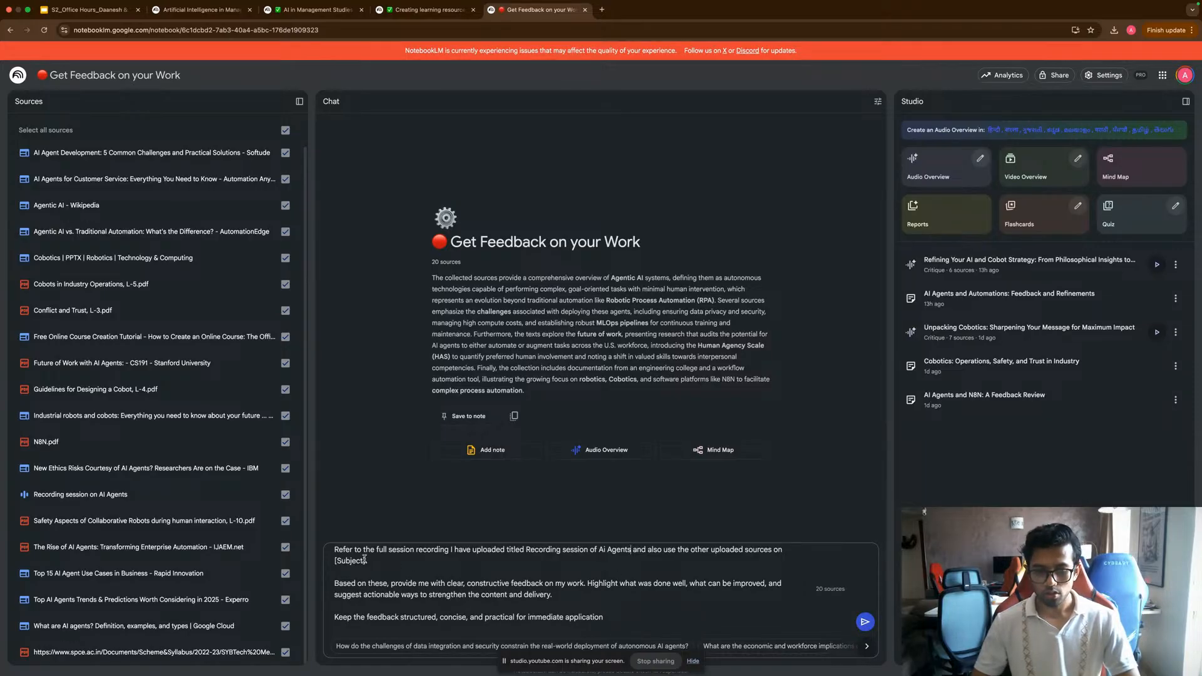
Replace the [Subject] placeholder in the prompt with "Agents" and submit the prompt.
drag(365, 560, 339, 559)
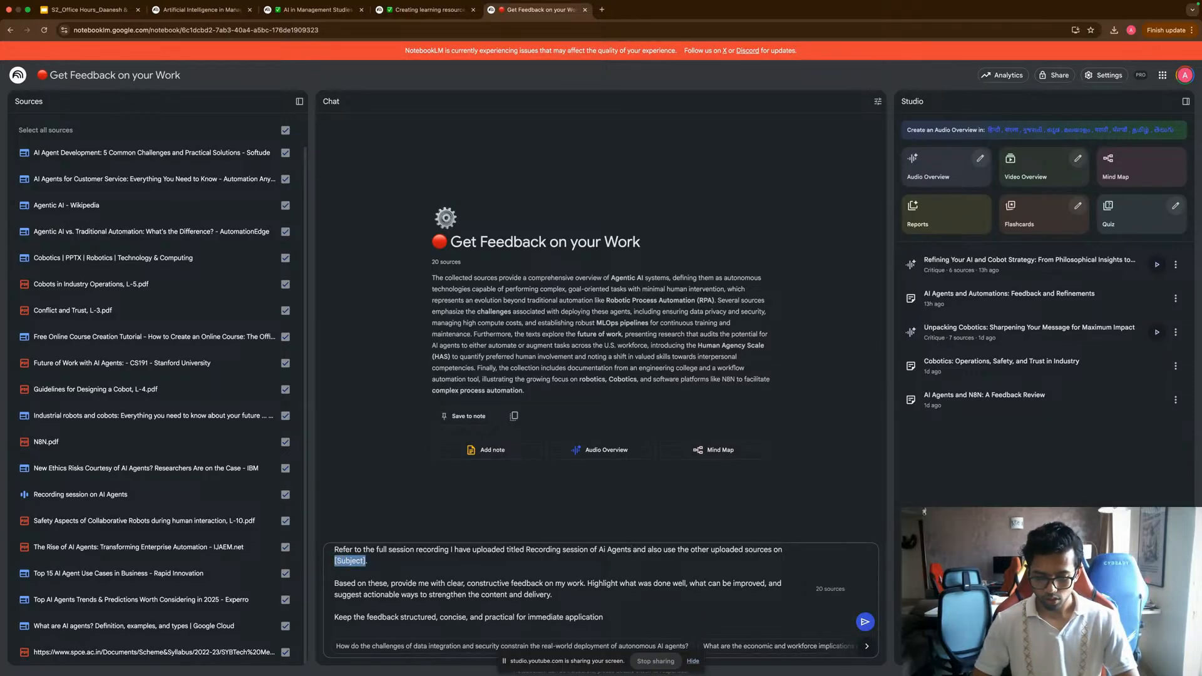
text(Agents)
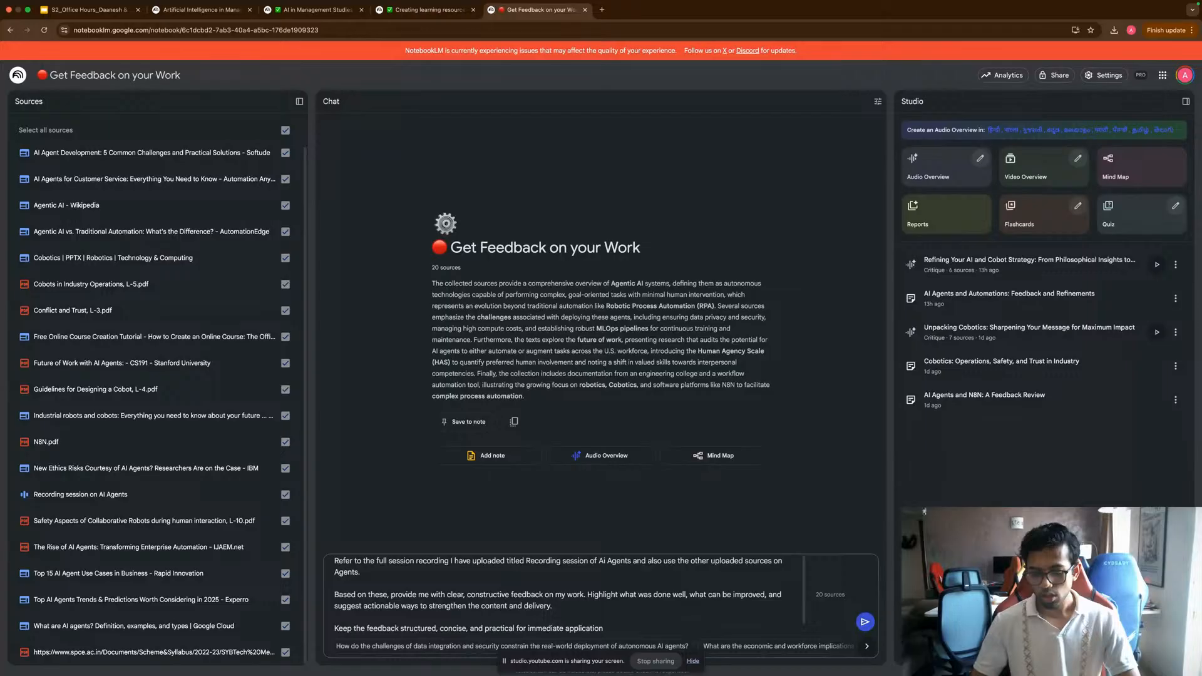
key(Return)
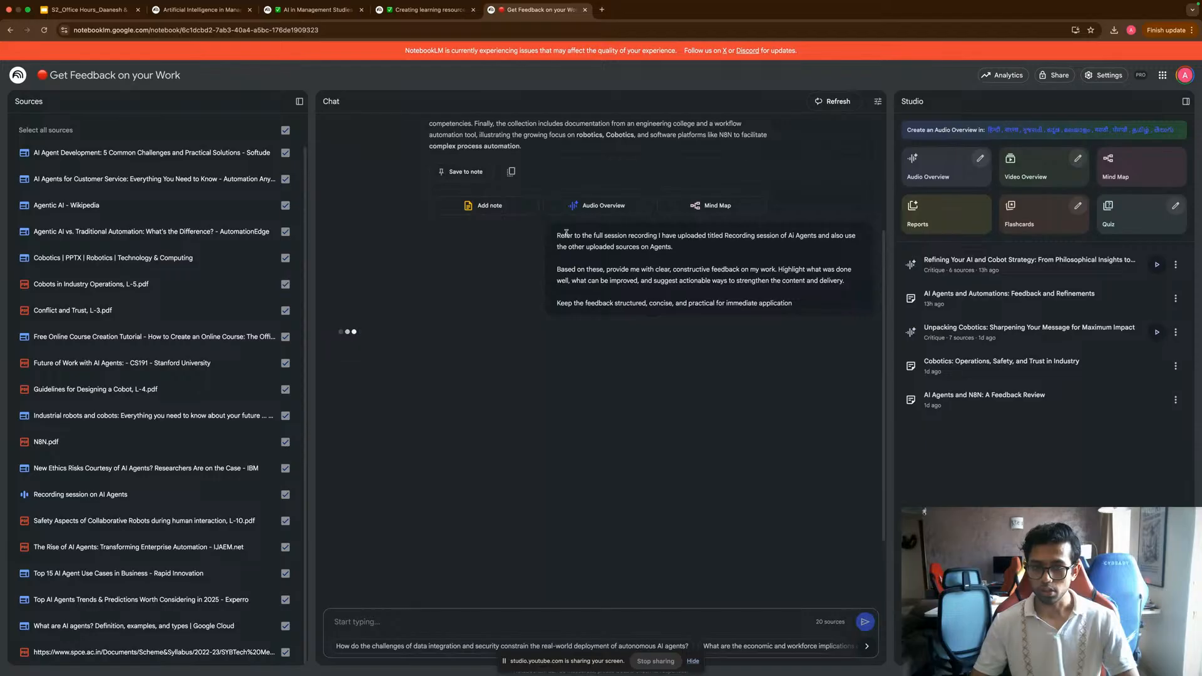
Review the submitted prompt by highlighting its recording title, feedback request and instruction for structured, concise, practical feedback.
drag(565, 236, 772, 231)
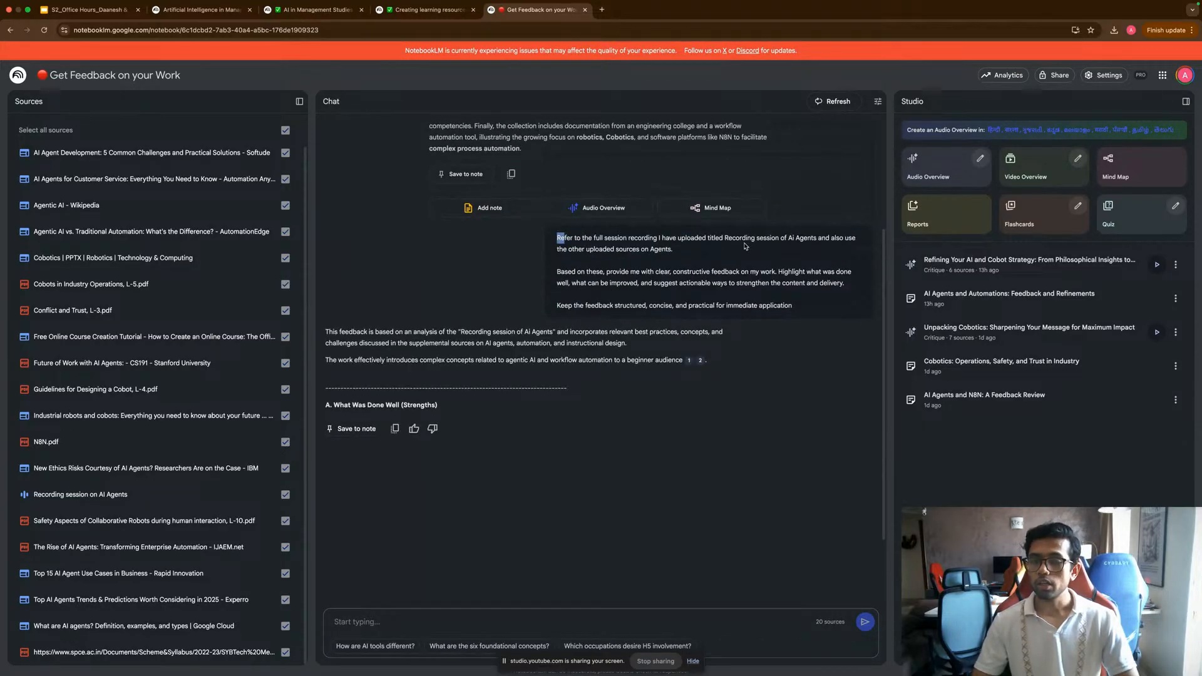
double_click(745, 243)
click(746, 242)
drag(747, 242, 806, 241)
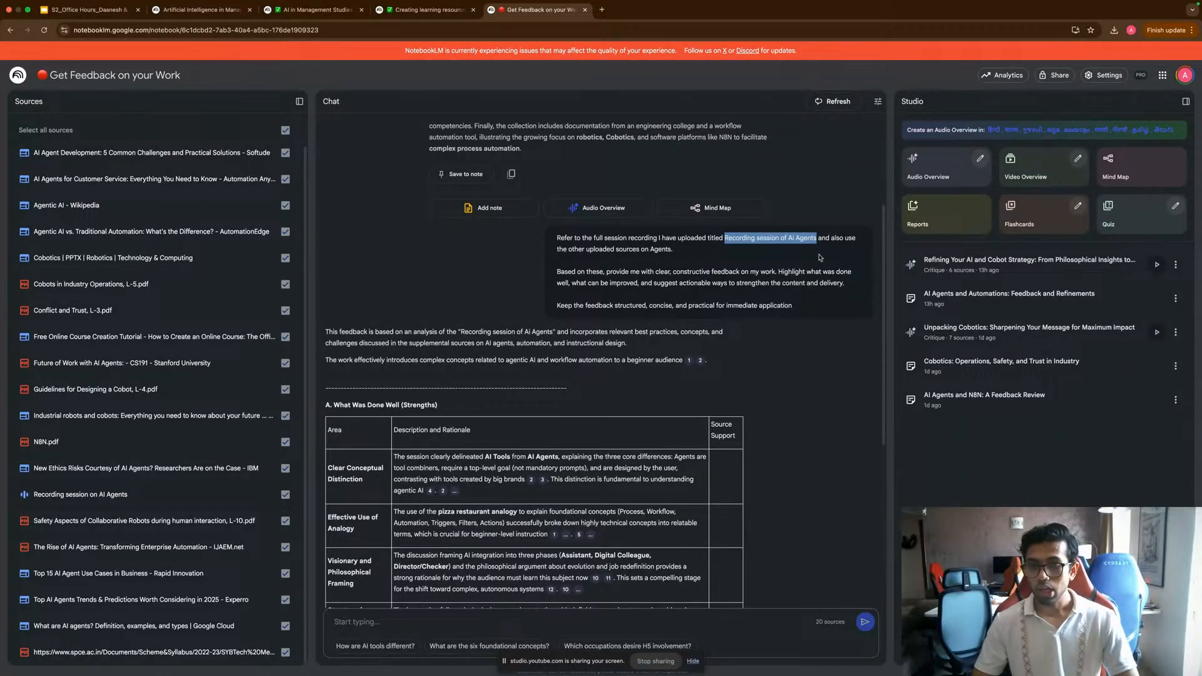
drag(675, 249, 668, 256)
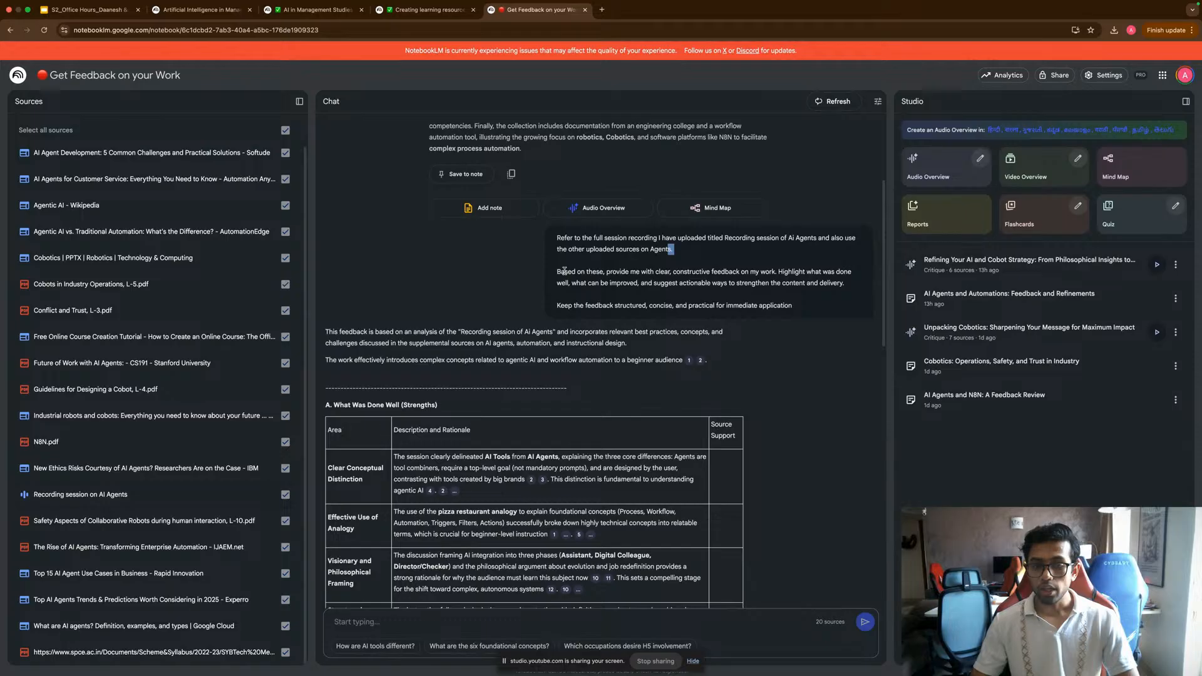
drag(568, 269, 691, 267)
drag(720, 268, 783, 272)
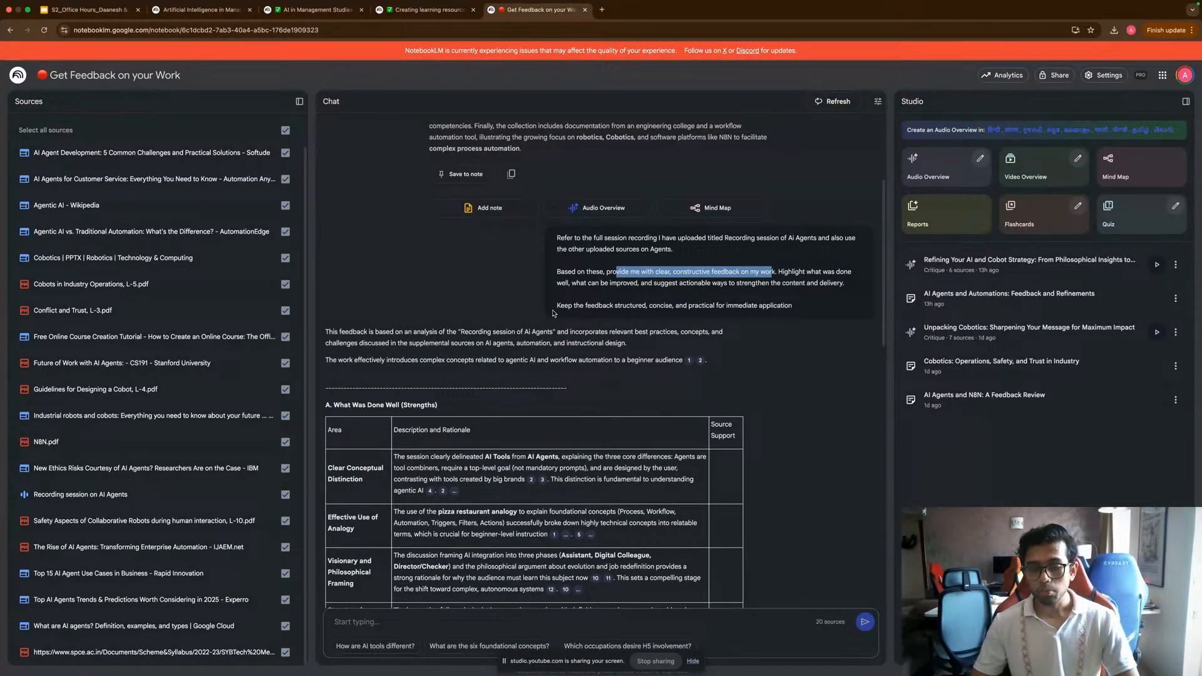
drag(553, 313, 788, 300)
click(794, 303)
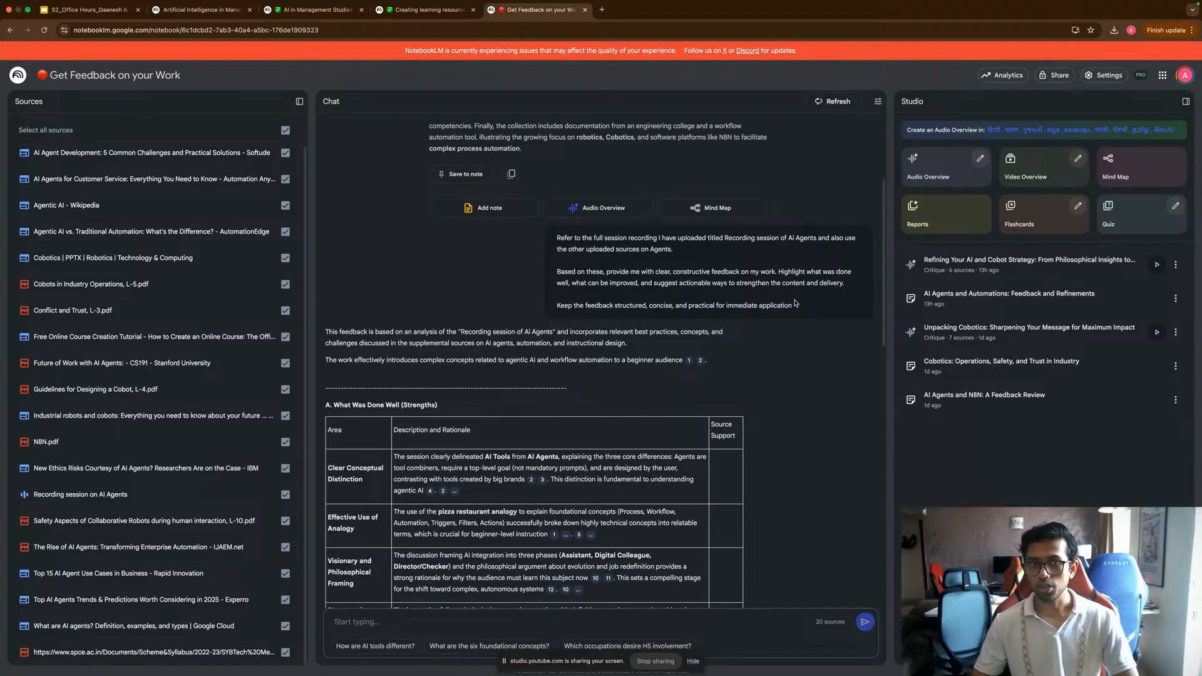
Read through the chat's feedback on the session recording, covering strengths, areas for improvement and actionable suggestions.
scroll(425, 362, down, 5)
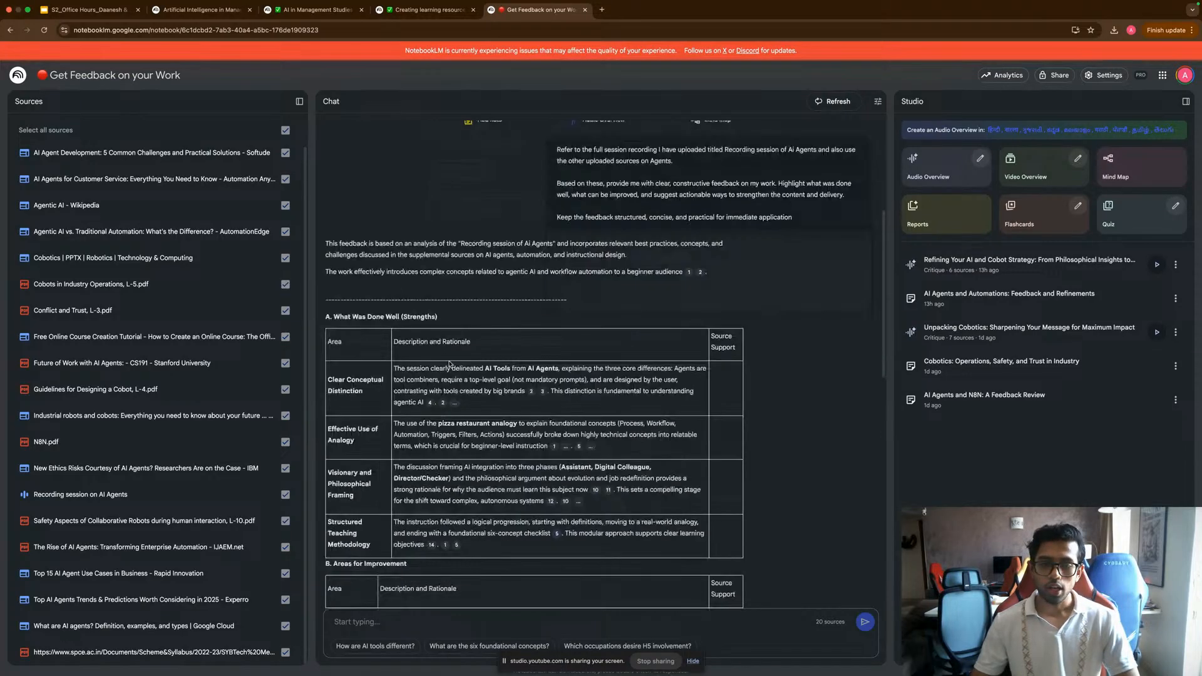
scroll(448, 361, down, 2)
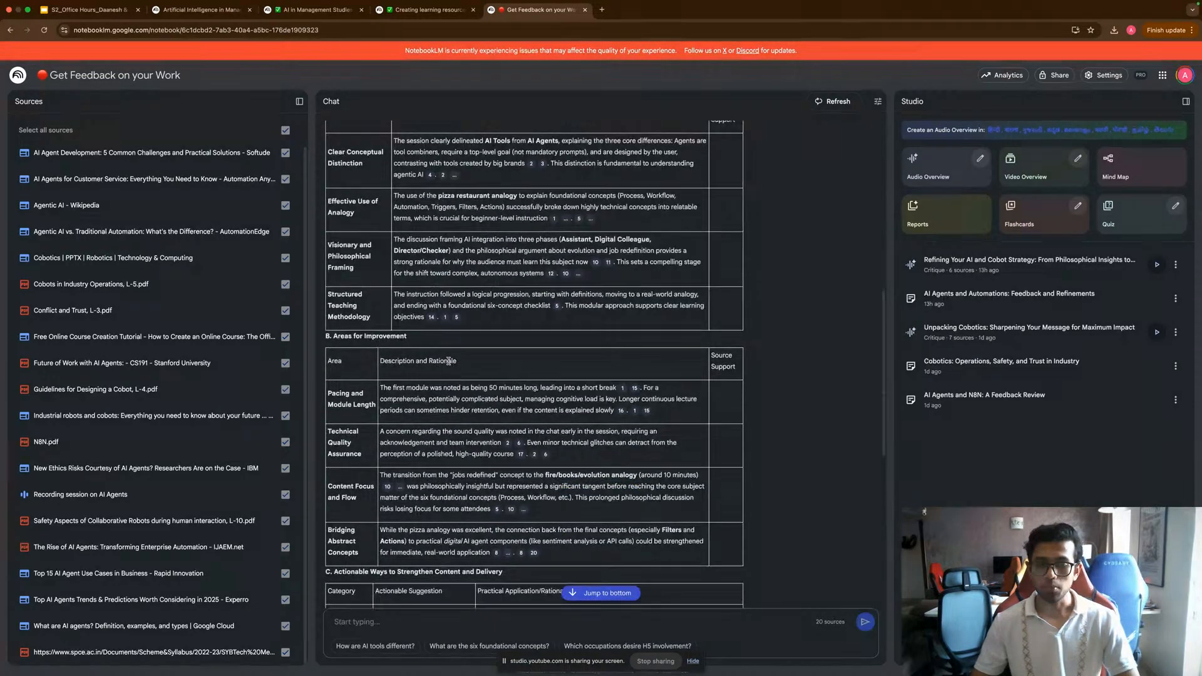
scroll(448, 361, down, 6)
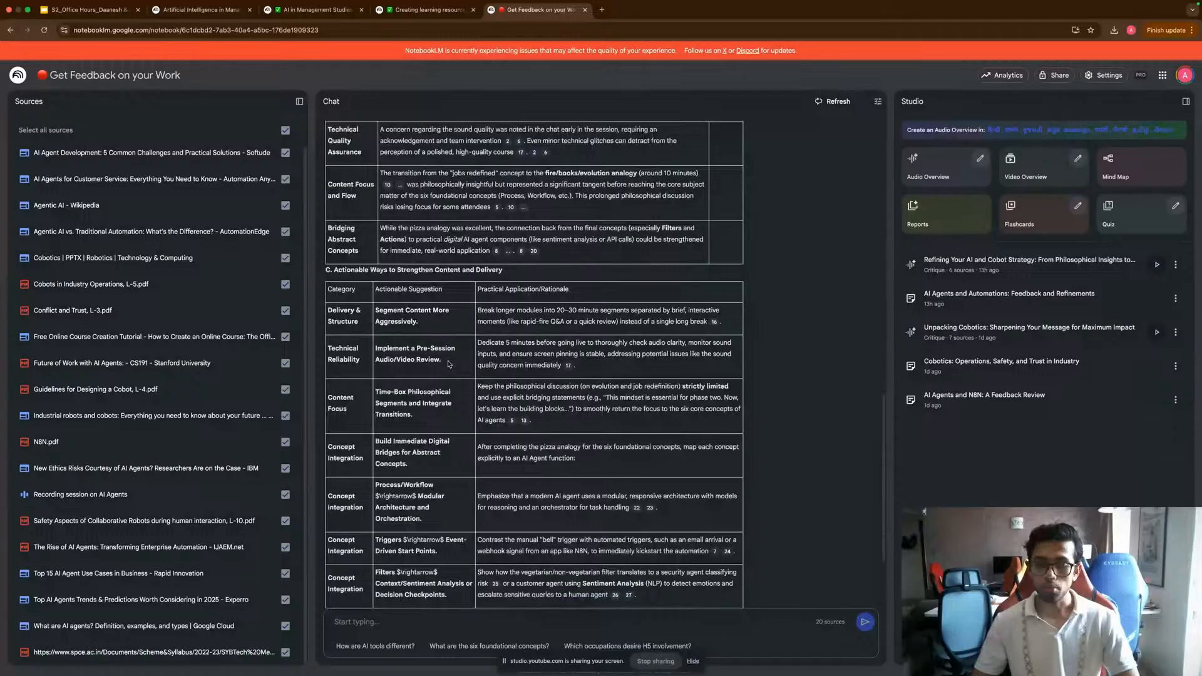
scroll(449, 364, down, 3)
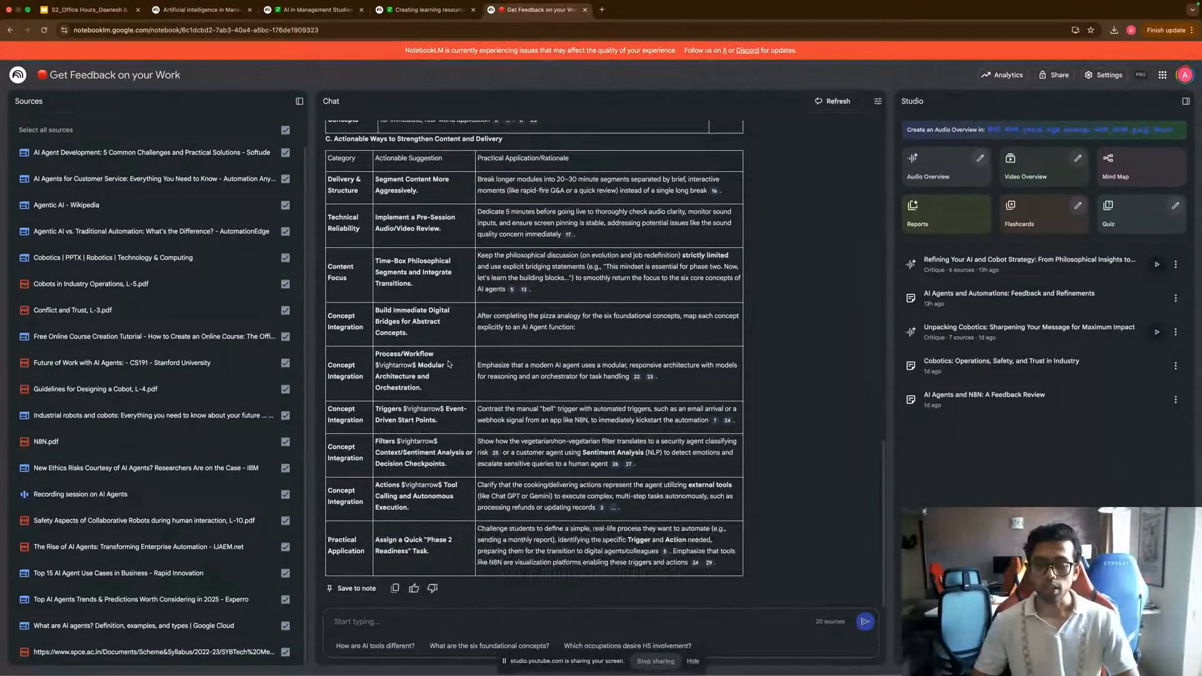
scroll(449, 364, up, 9)
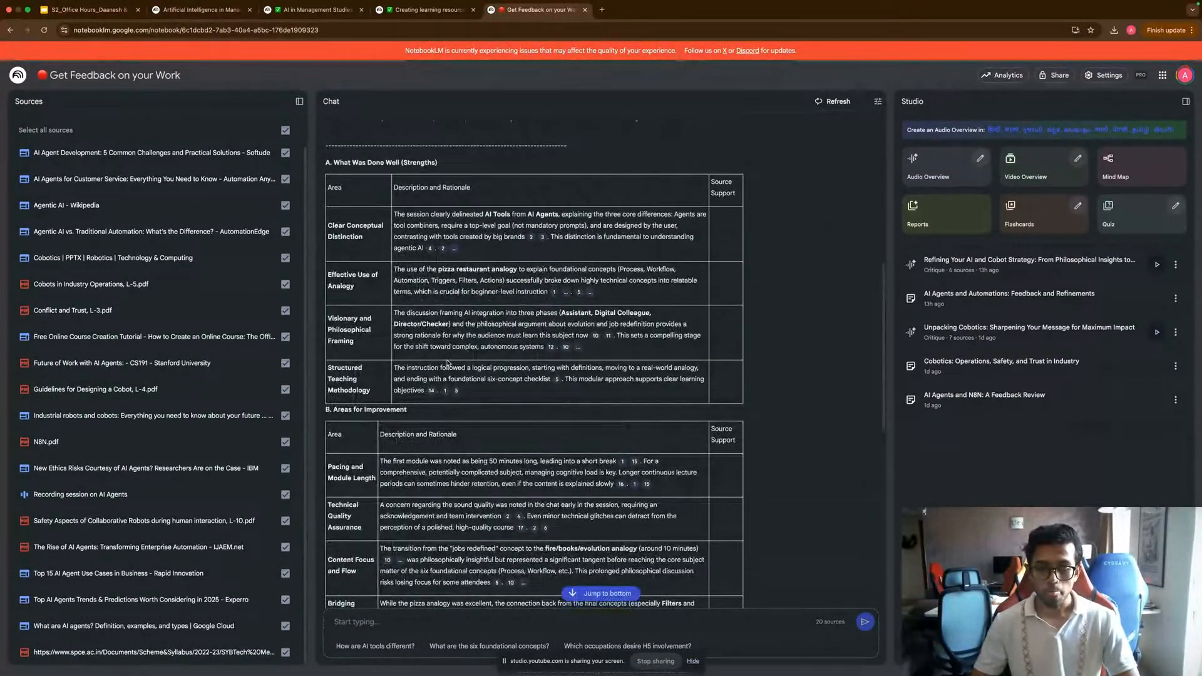
scroll(448, 364, down, 2)
scroll(449, 362, down, 3)
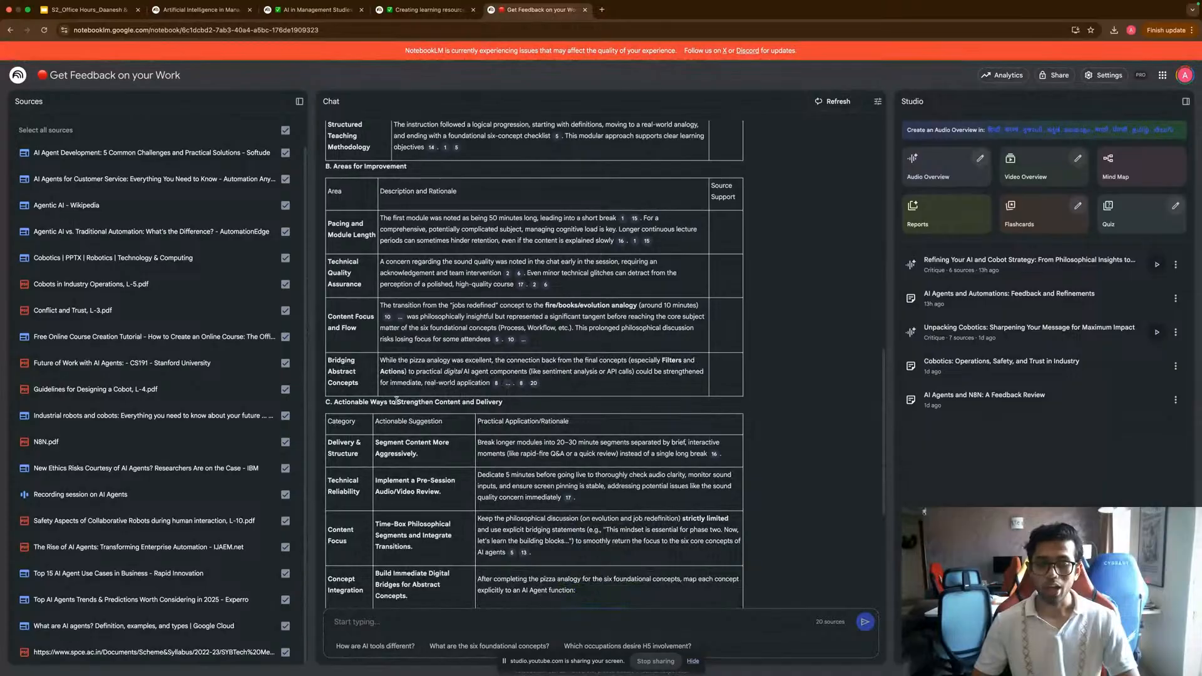
Highlight the "Actionable Ways to Strengthen Content and Delivery" heading, examine its suggestions table and return to the start of the feedback.
drag(348, 400, 494, 401)
scroll(567, 318, down, 2)
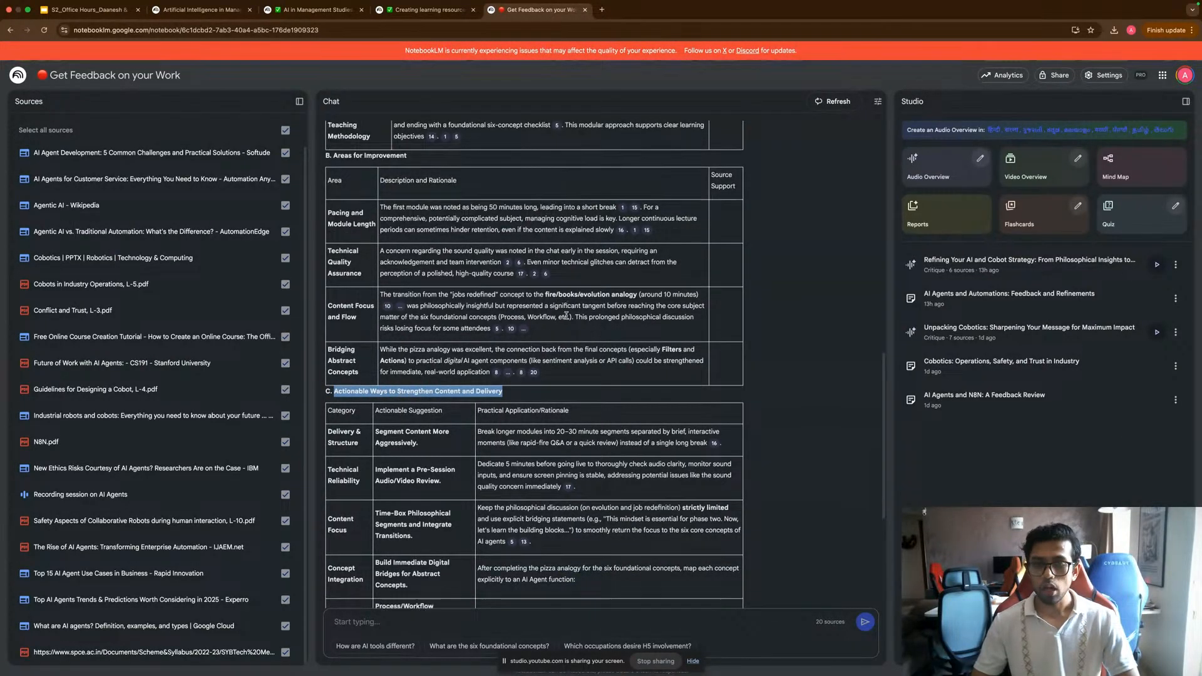
scroll(567, 319, down, 4)
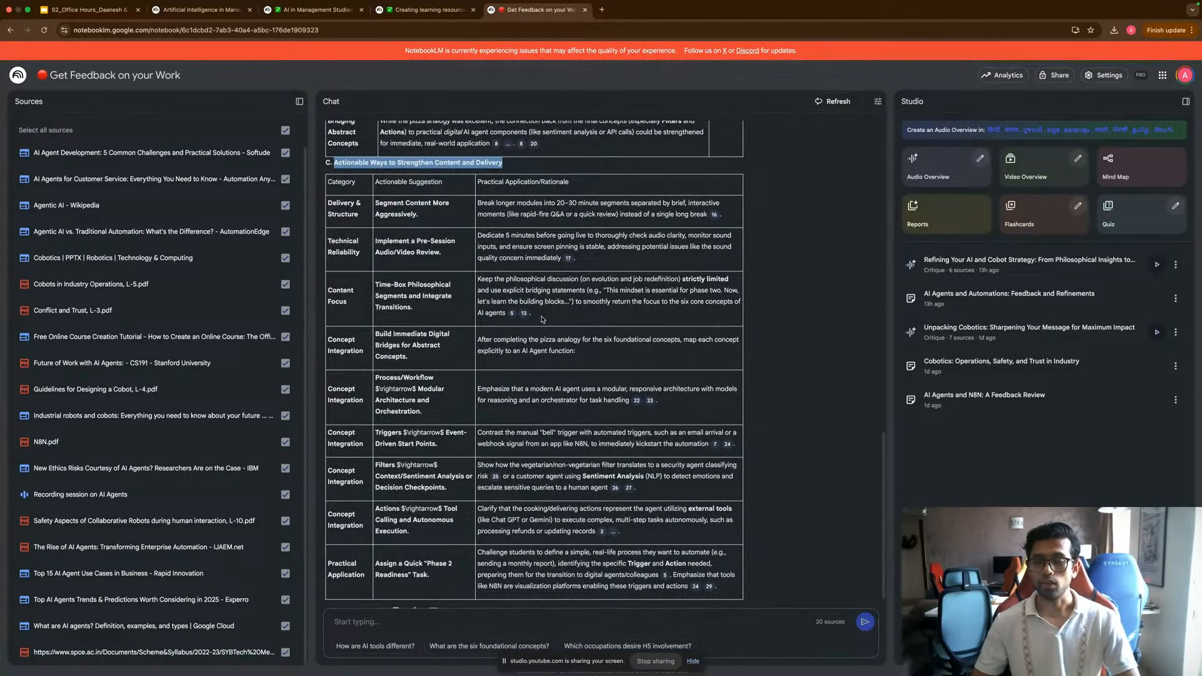
scroll(532, 325, down, 1)
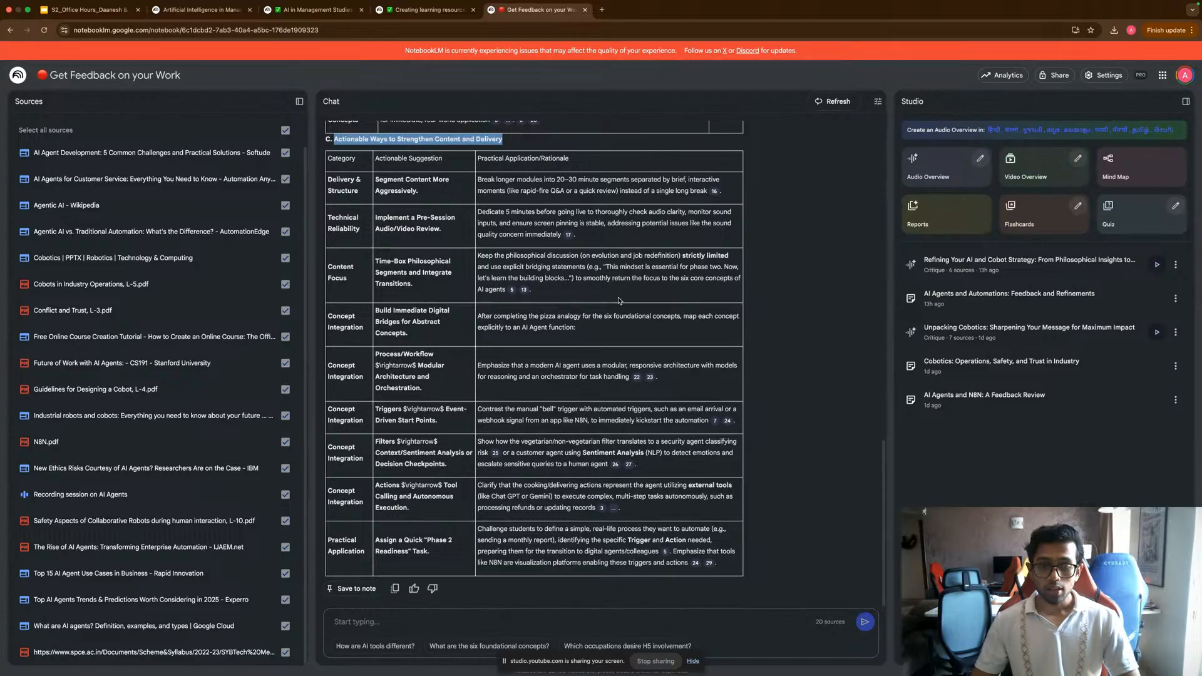
scroll(616, 250, up, 9)
scroll(618, 297, up, 8)
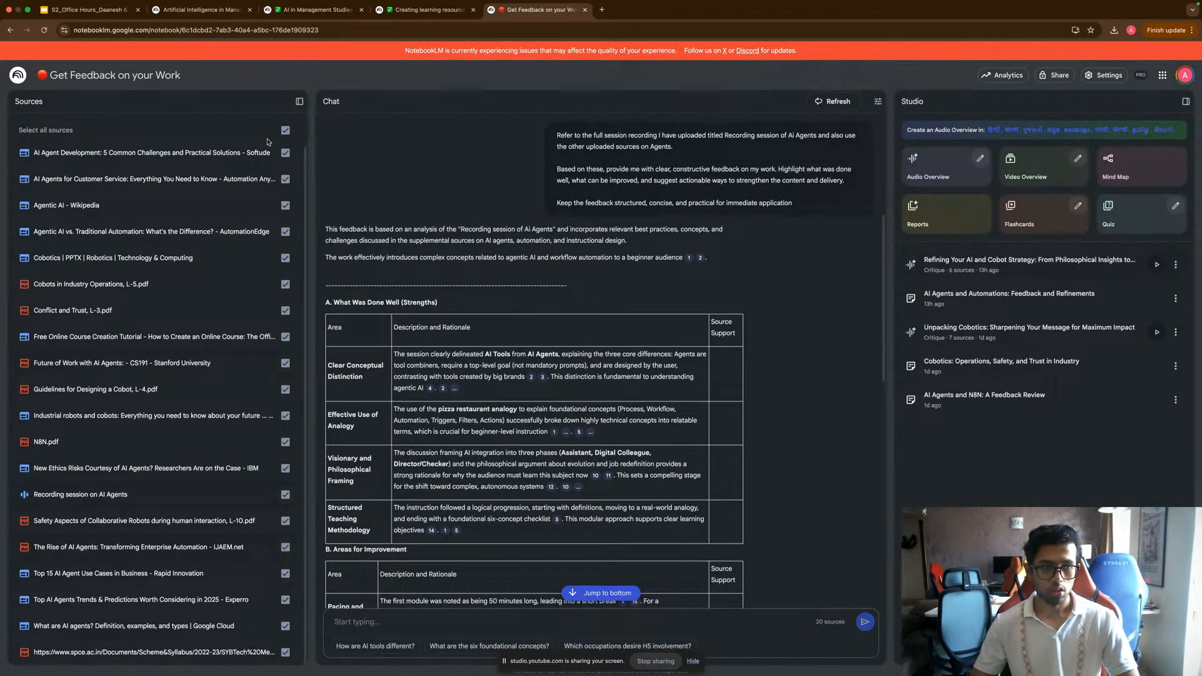
Generate an Audio Overview in Critique format with Shorter length, using only the "Recording session on AI Agents" source.
click(286, 131)
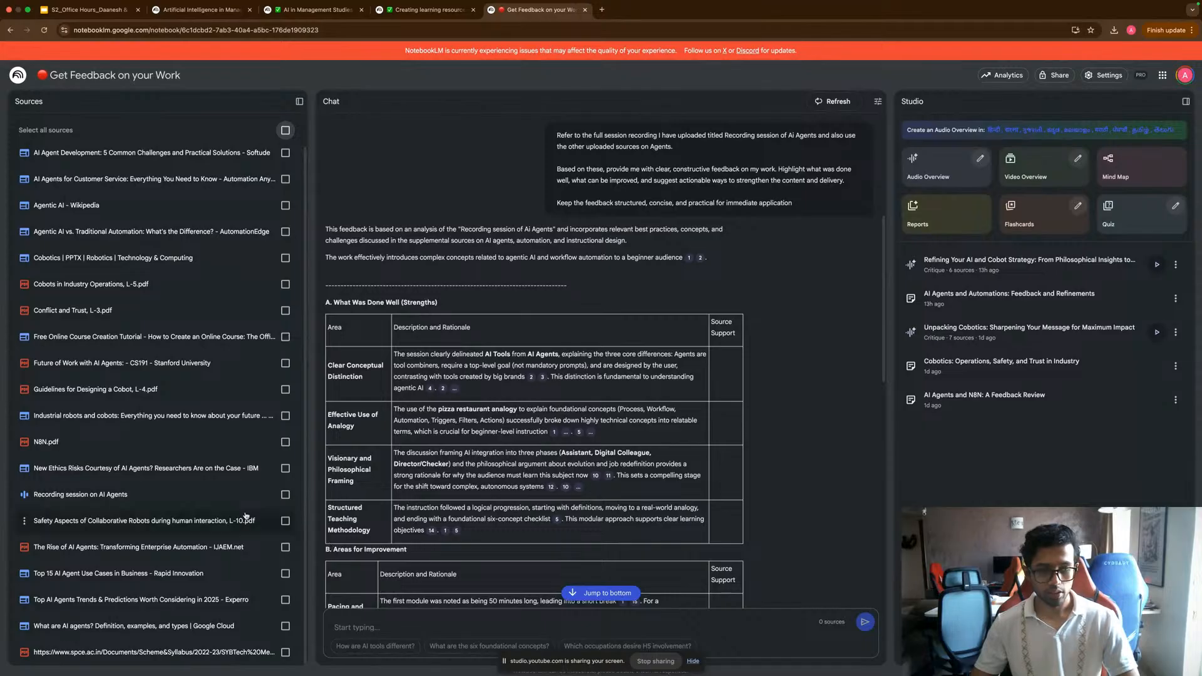
click(286, 494)
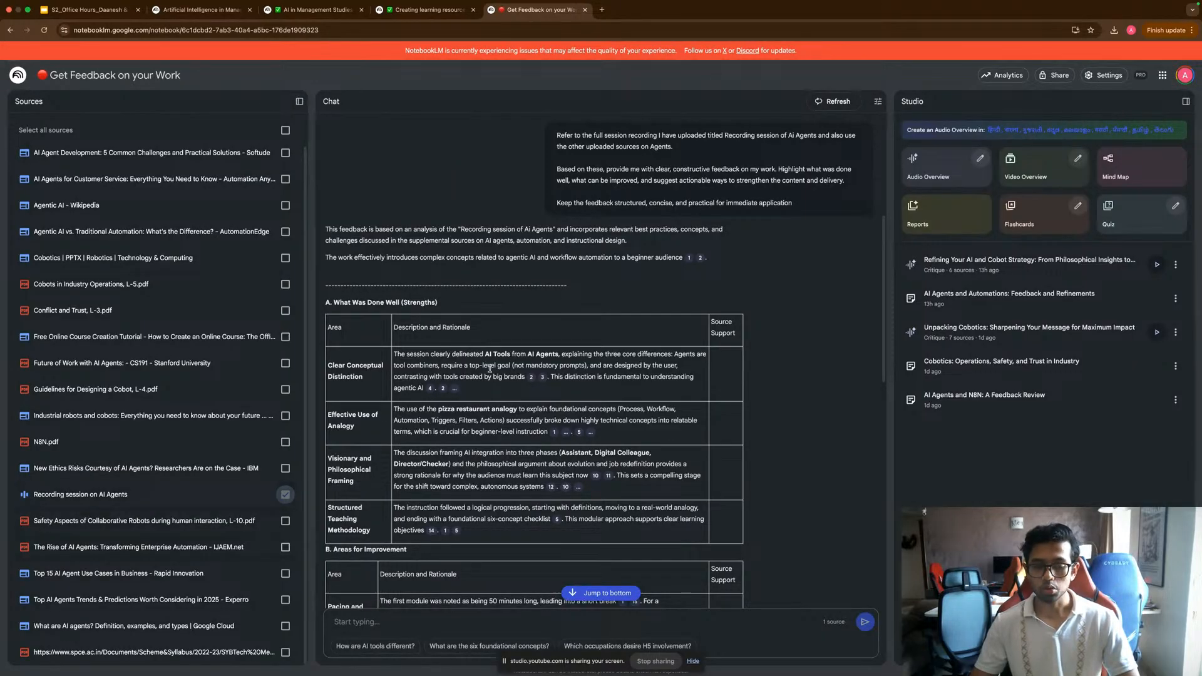
click(981, 159)
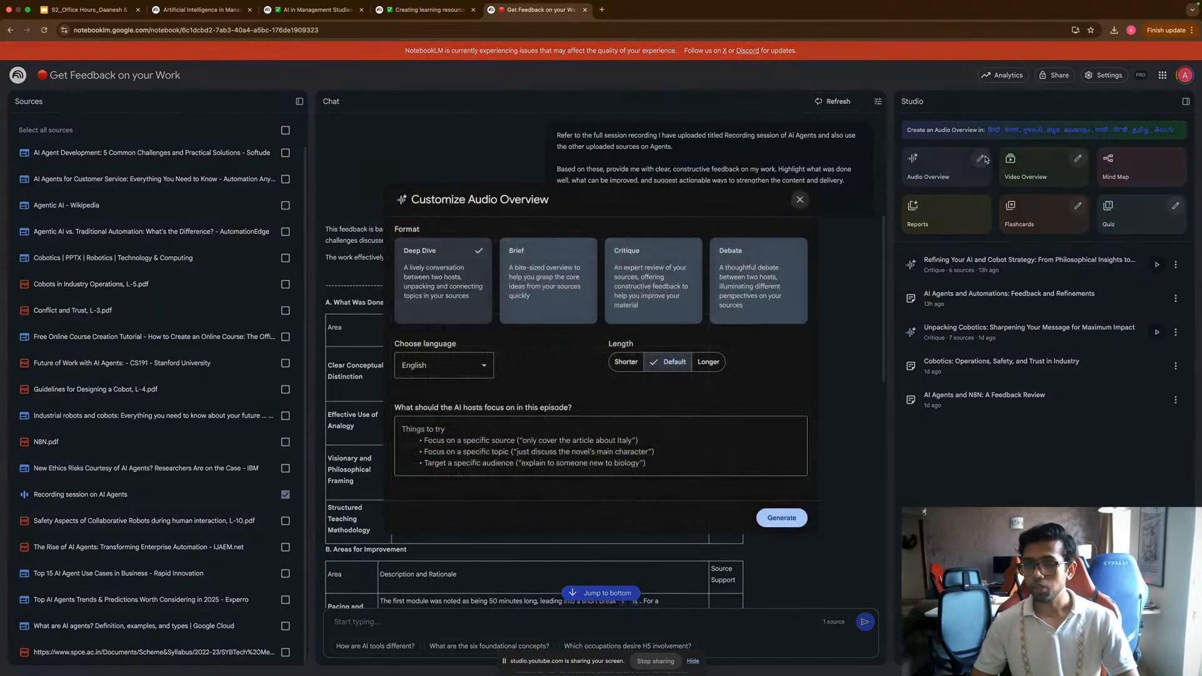
click(655, 260)
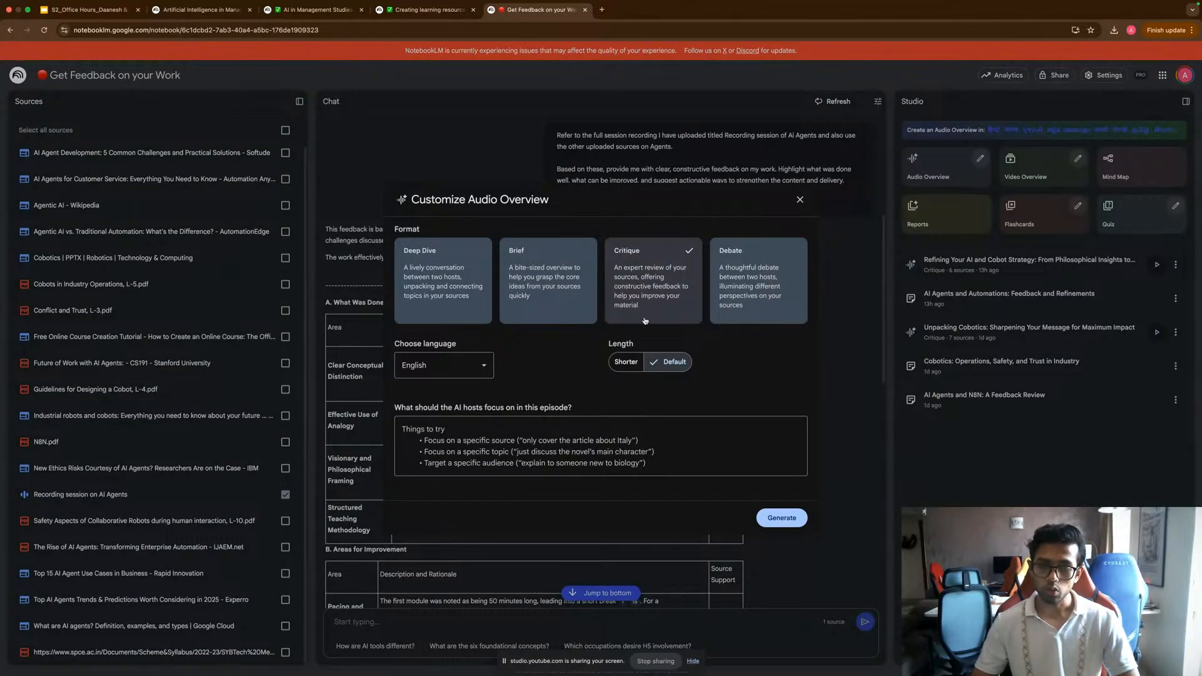
click(626, 362)
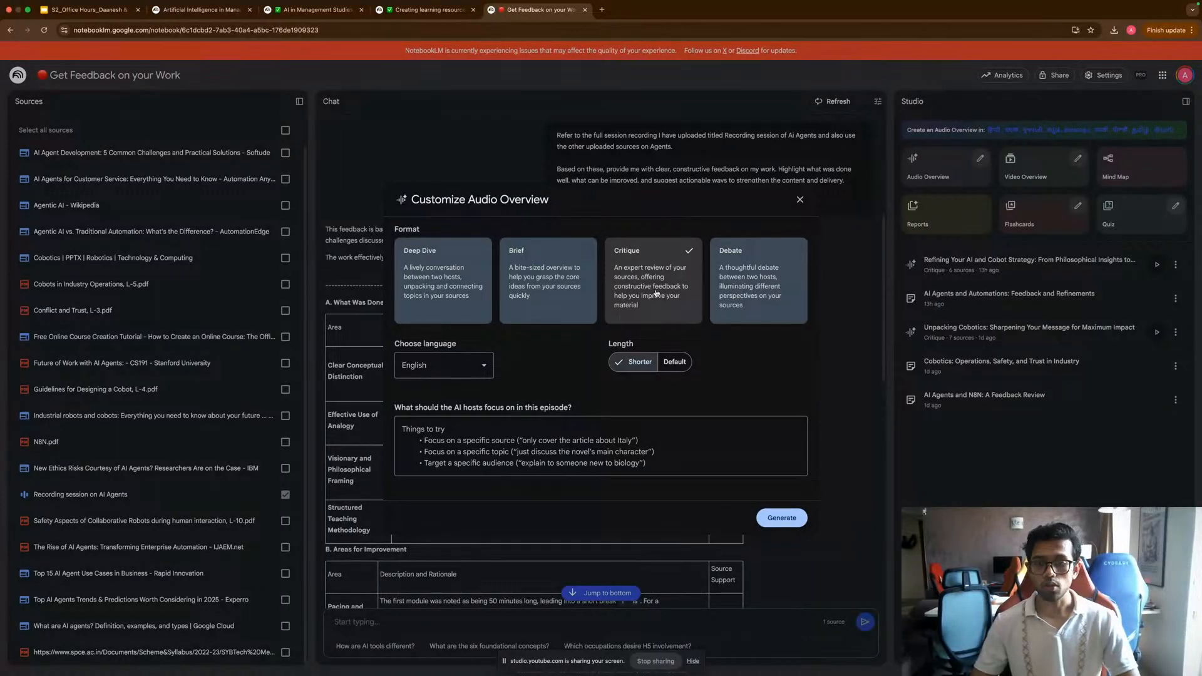
click(782, 517)
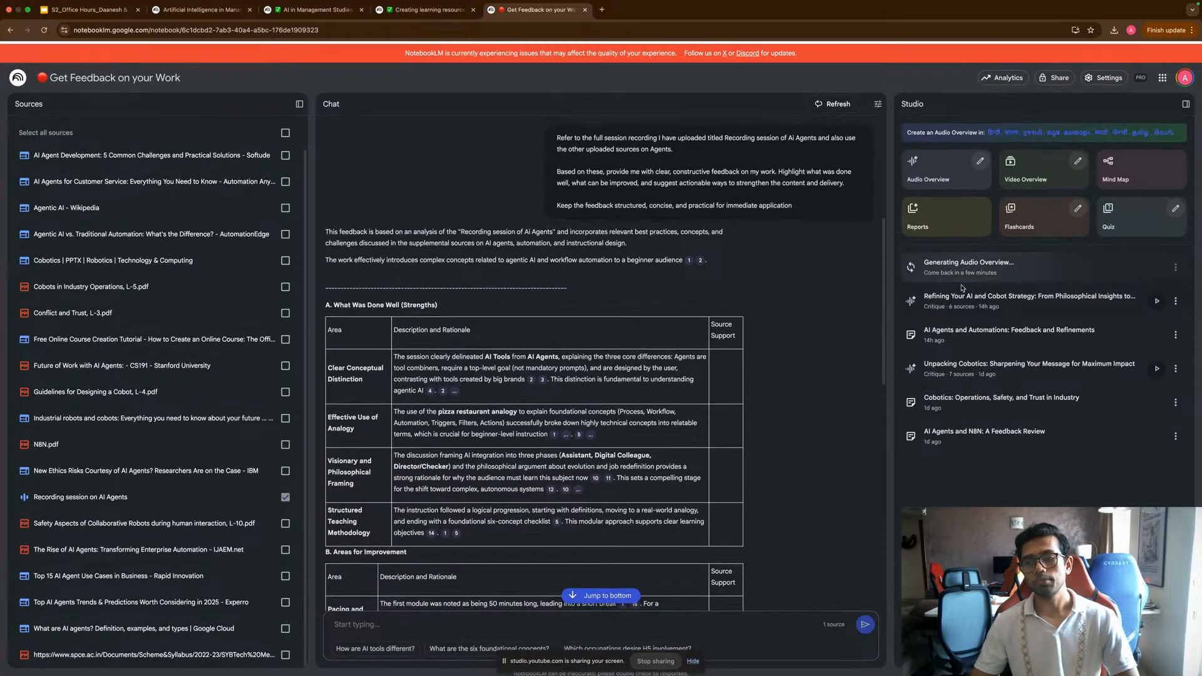
scroll(520, 326, up, 5)
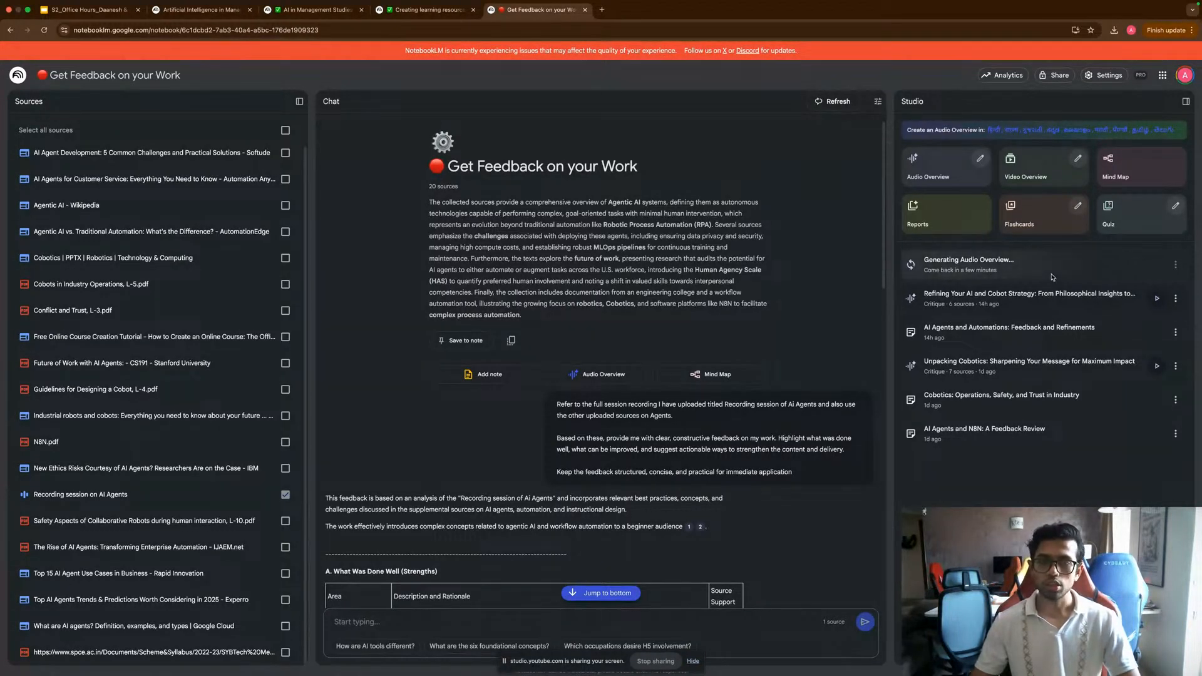
Switch to the Google Slides deck and advance through slides 132 to 136, ending on "Audio Podcast giving feedback on our work".
click(85, 9)
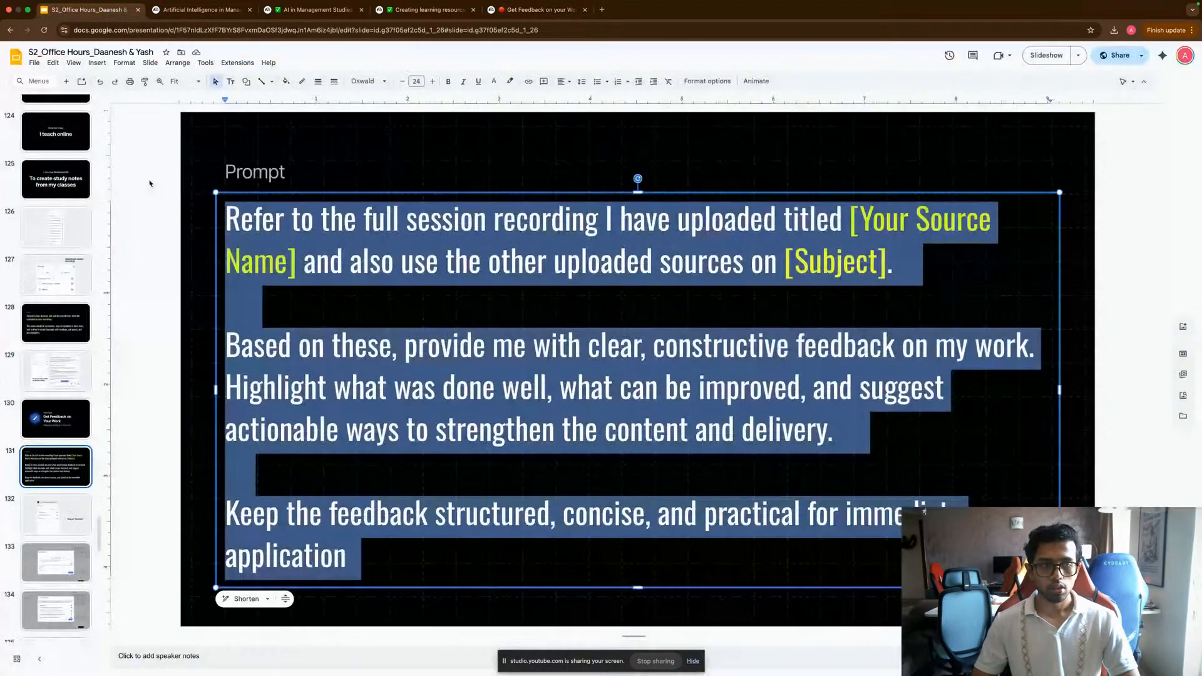
scroll(60, 376, down, 3)
click(63, 387)
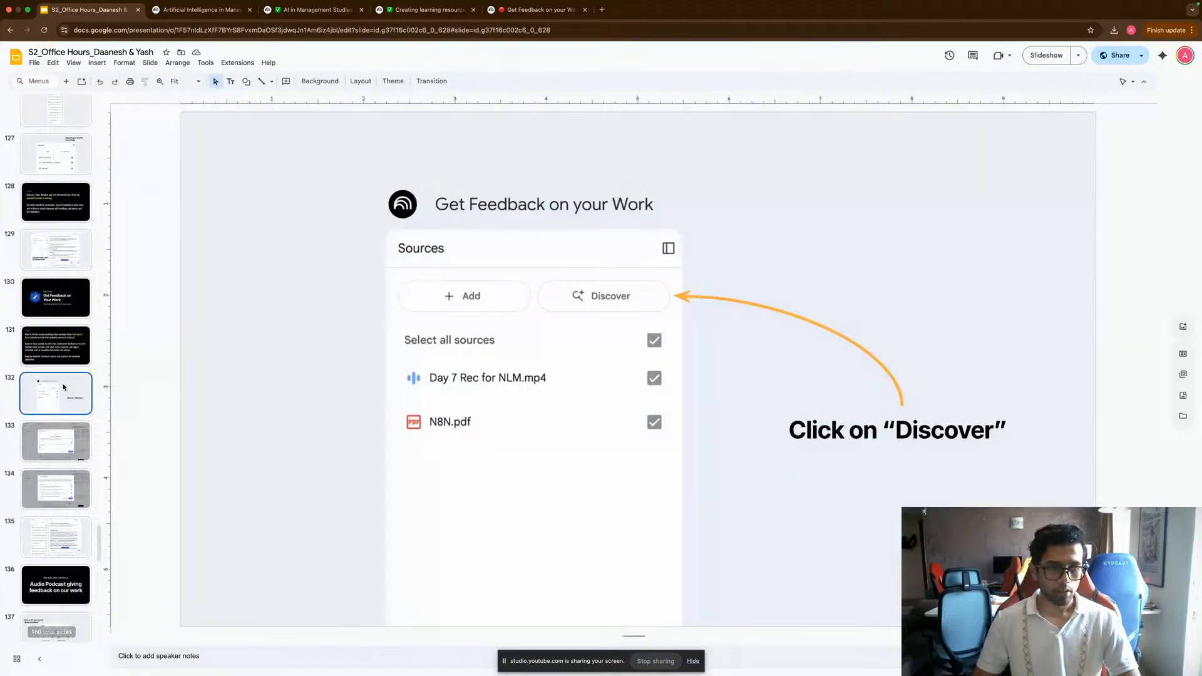
key(Down)
key(Down)
key(Down)
key(Down)
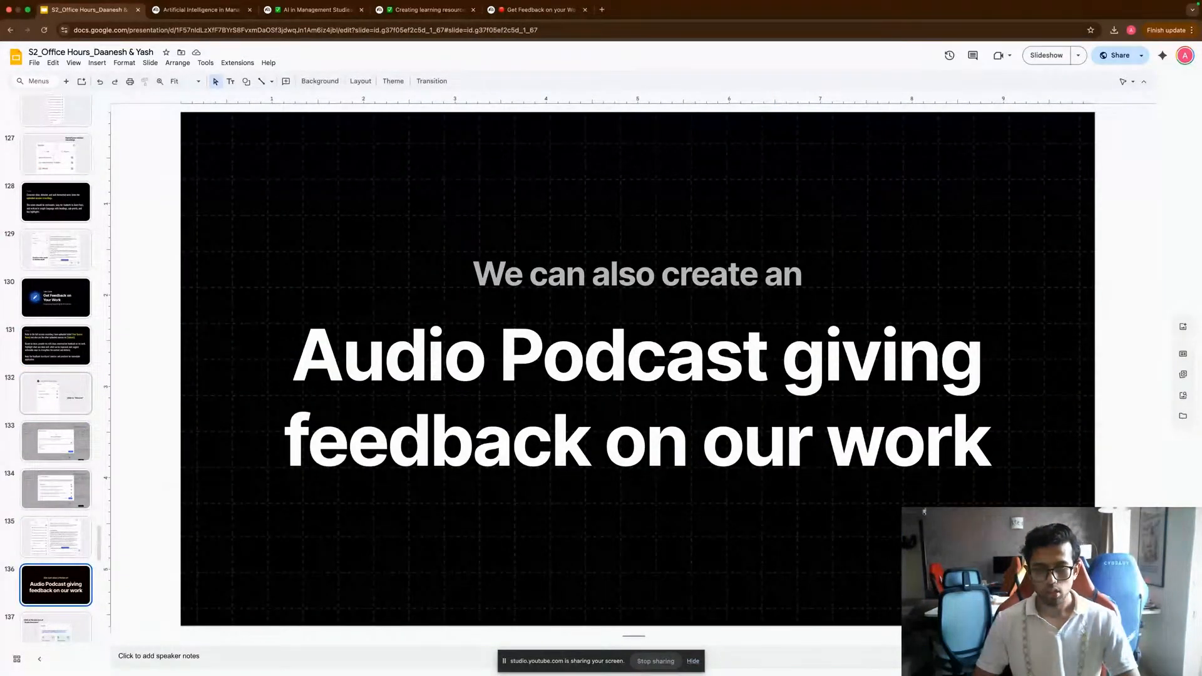
Show slides 137 to 140 on customizing an Audio Overview with the Critique format and playing it.
key(Down)
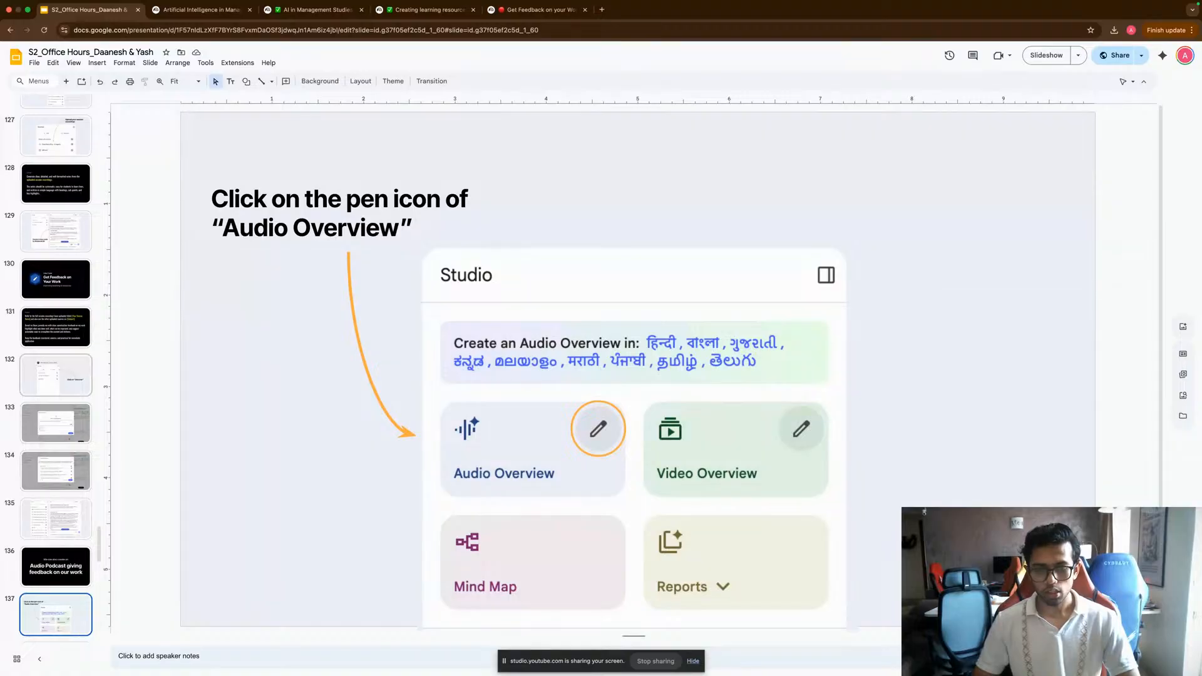
key(Down)
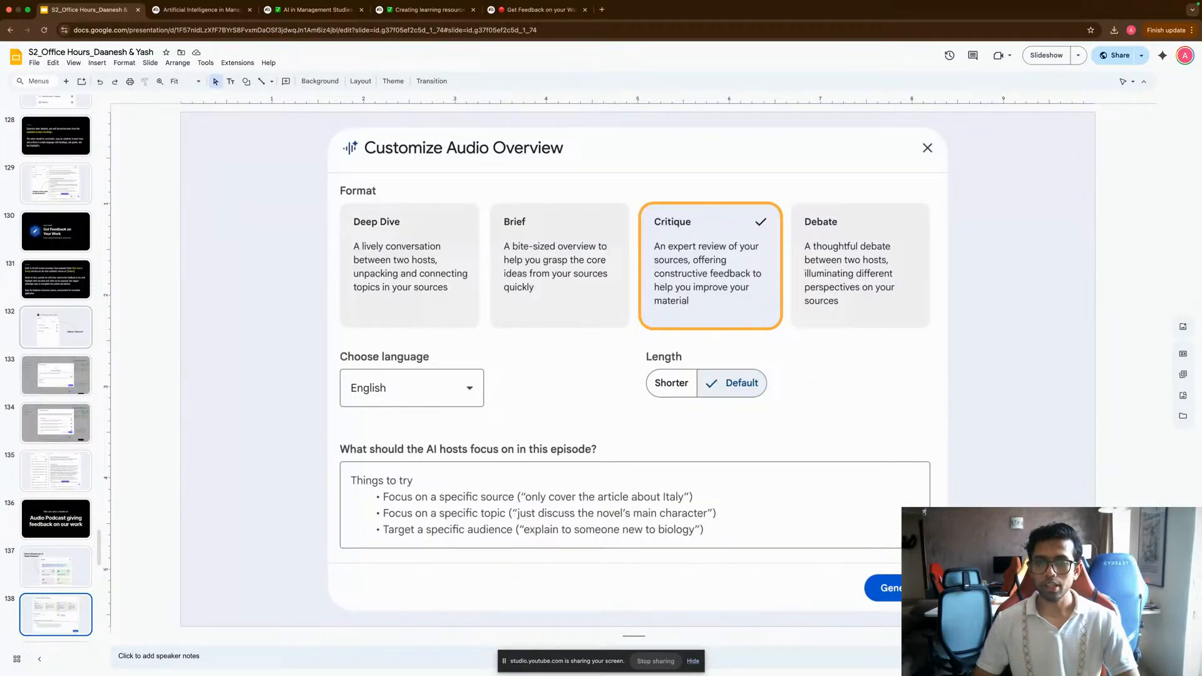
key(Down)
key(Down)
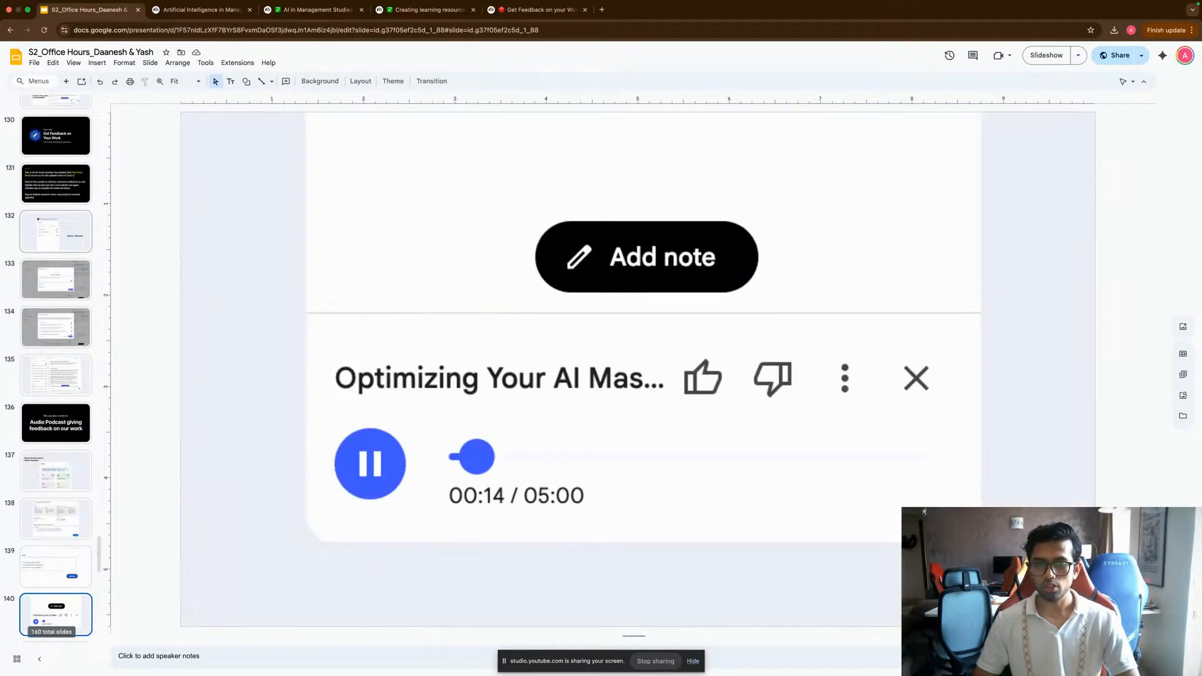
key(Down)
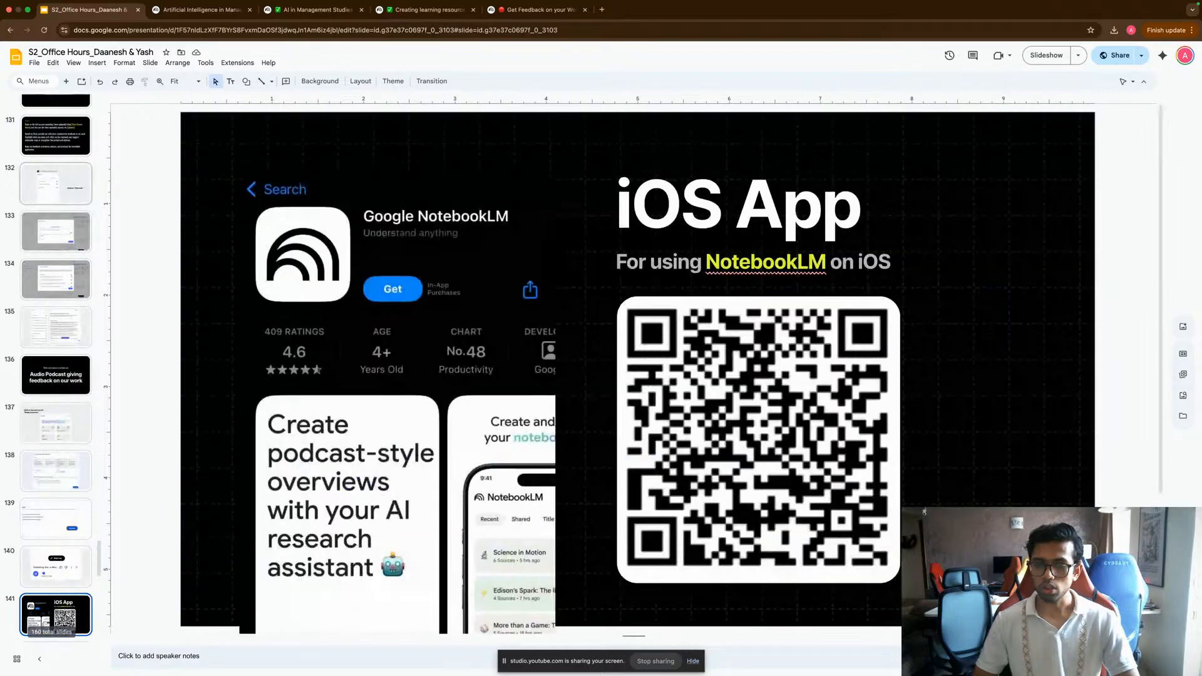
key(Up)
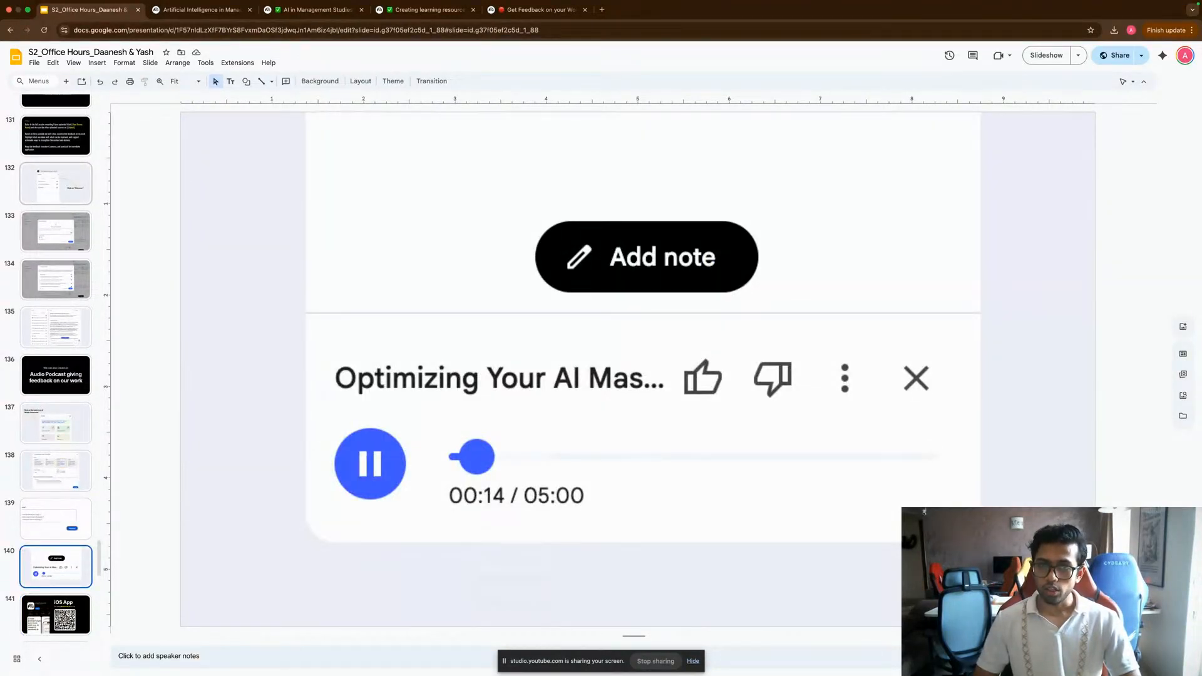
Present the iOS App and Android App slides, ending on slide 143, "Free vs Paid NotebookLM".
key(Down)
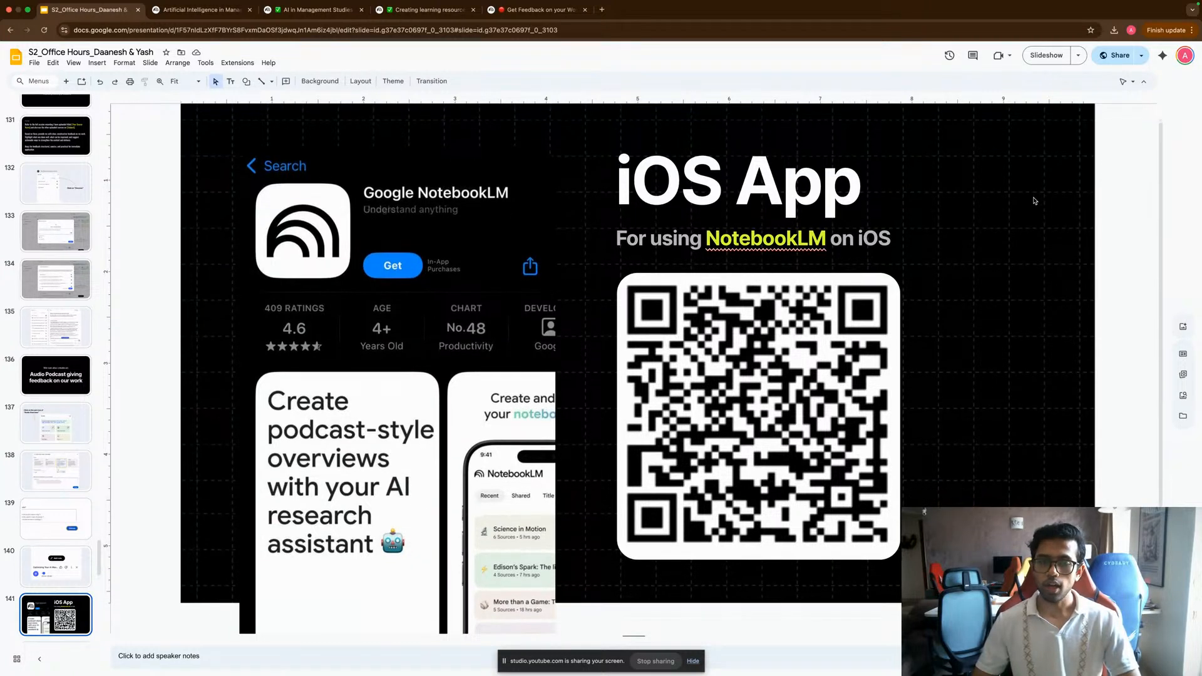
scroll(1034, 200, down, 3)
scroll(1034, 200, down, 3)
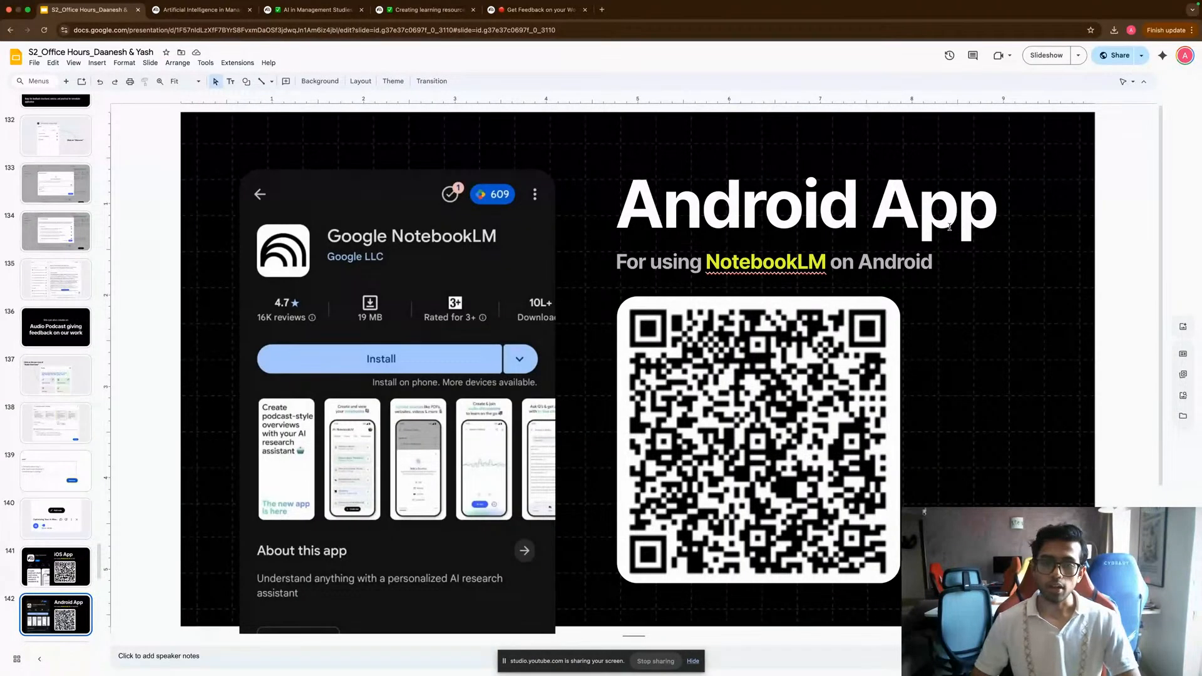
scroll(950, 227, up, 3)
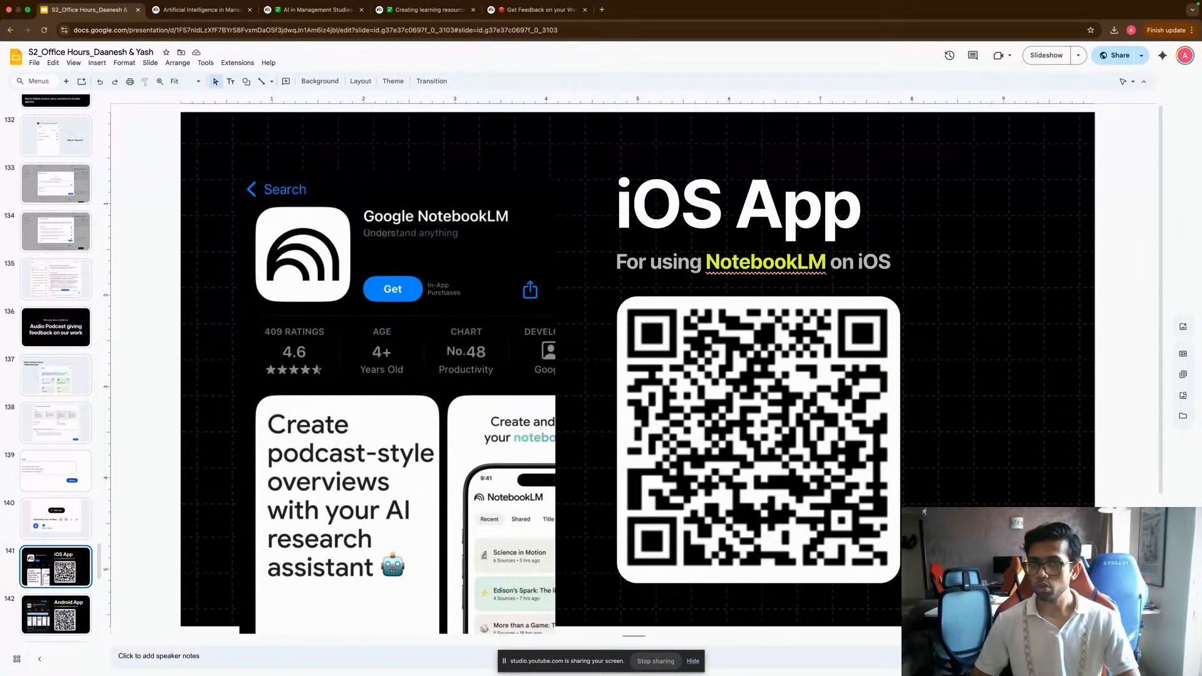
scroll(637, 370, down, 6)
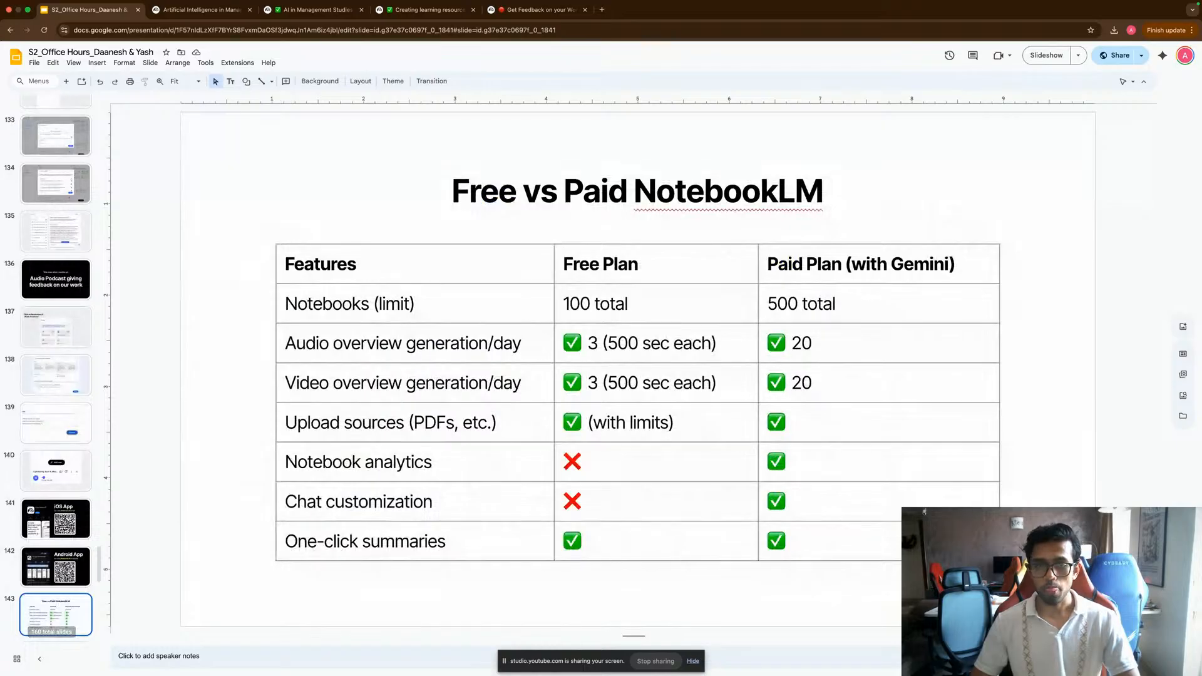